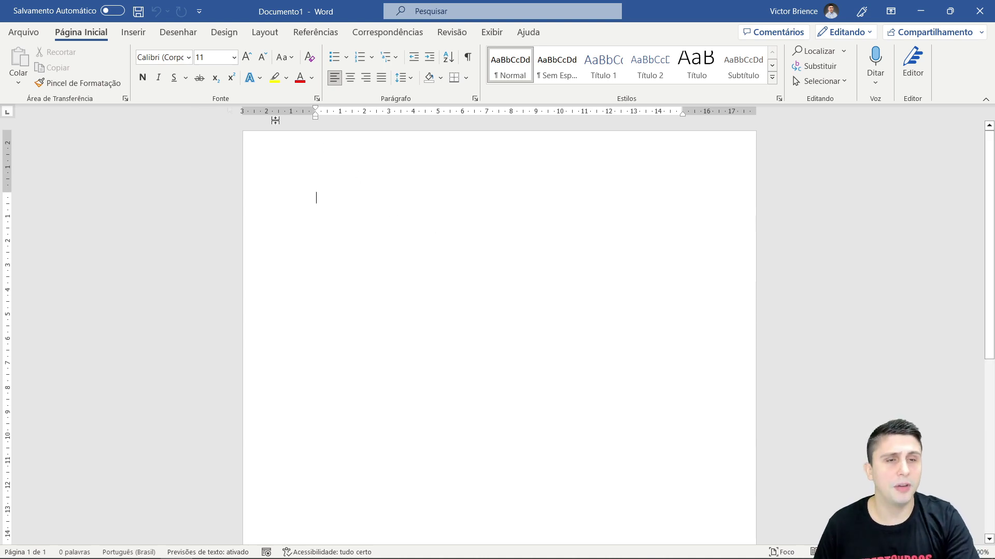
Step: Open the Arquivo backstage, go back to the document, then reopen the Página Inicial start screen
left_click(15, 33)
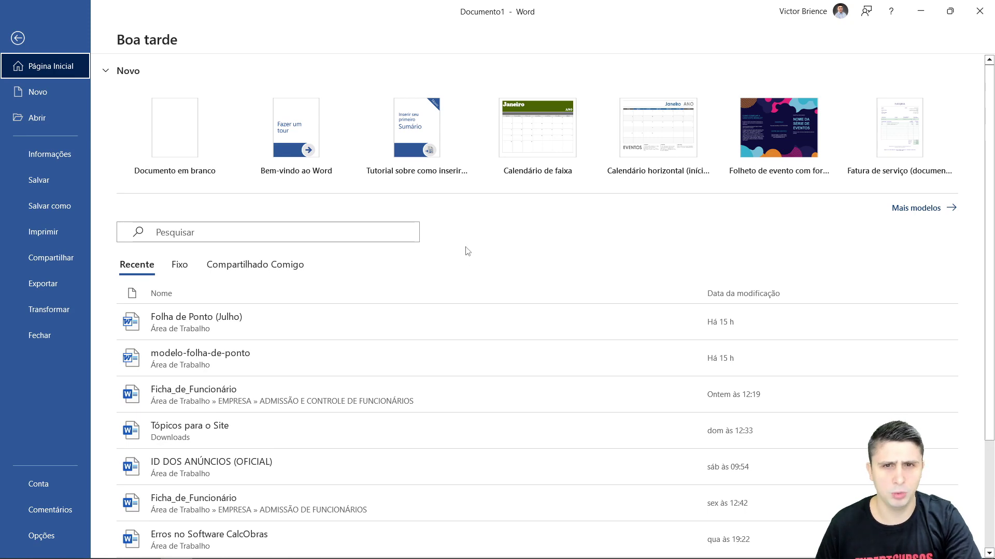
left_click(18, 38)
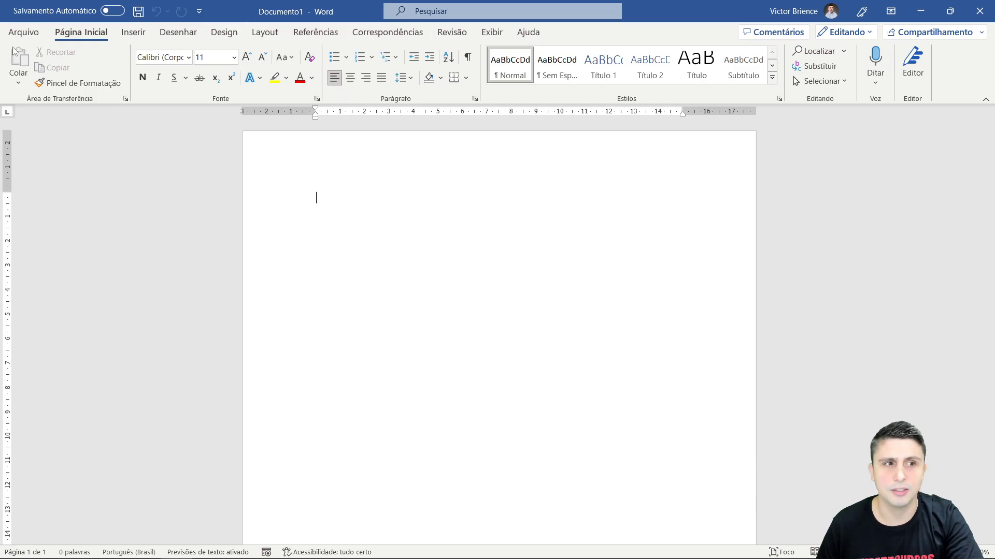
left_click(21, 34)
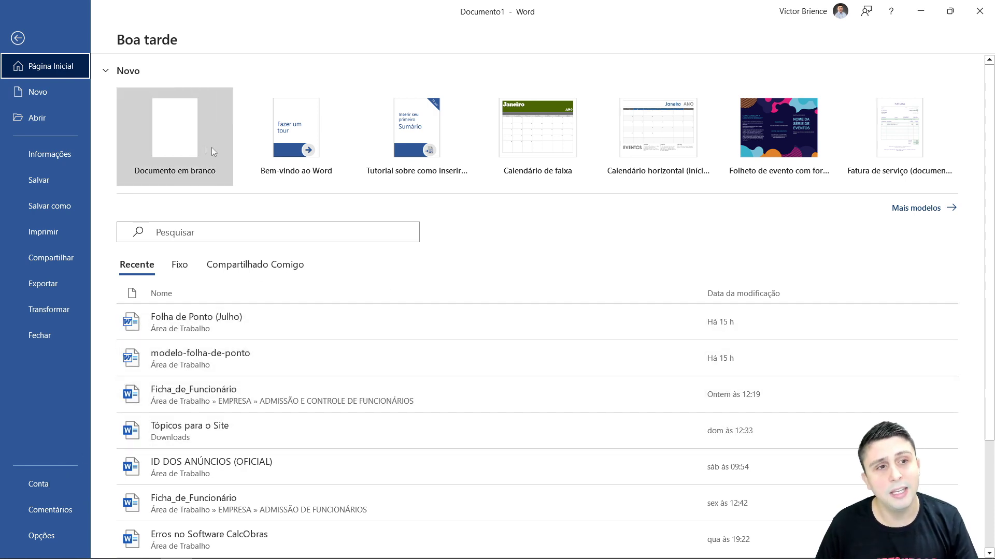
Step: Open 'Mais modelos' and browse down through the template gallery
left_click(911, 216)
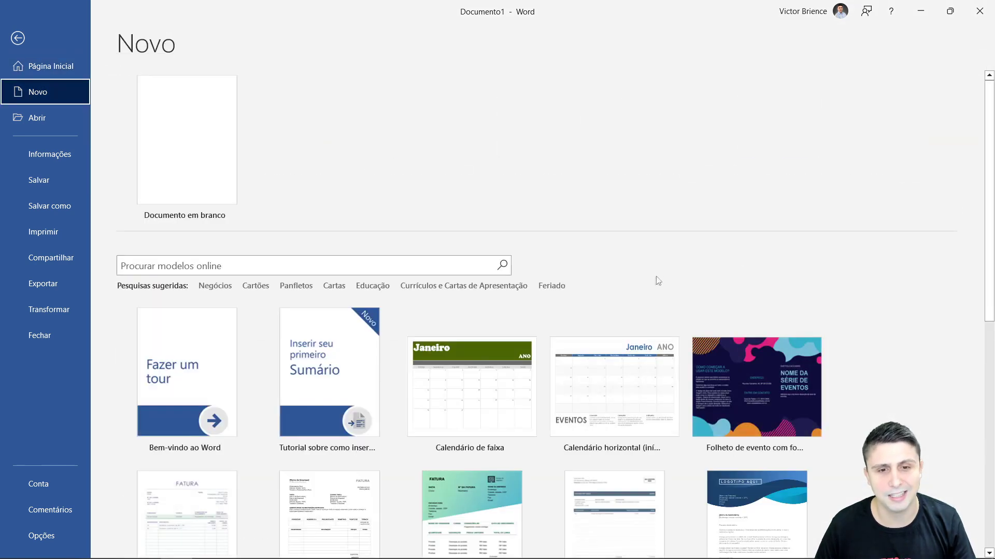
scroll(648, 278, "down", 1)
scroll(648, 278, "down", 1)
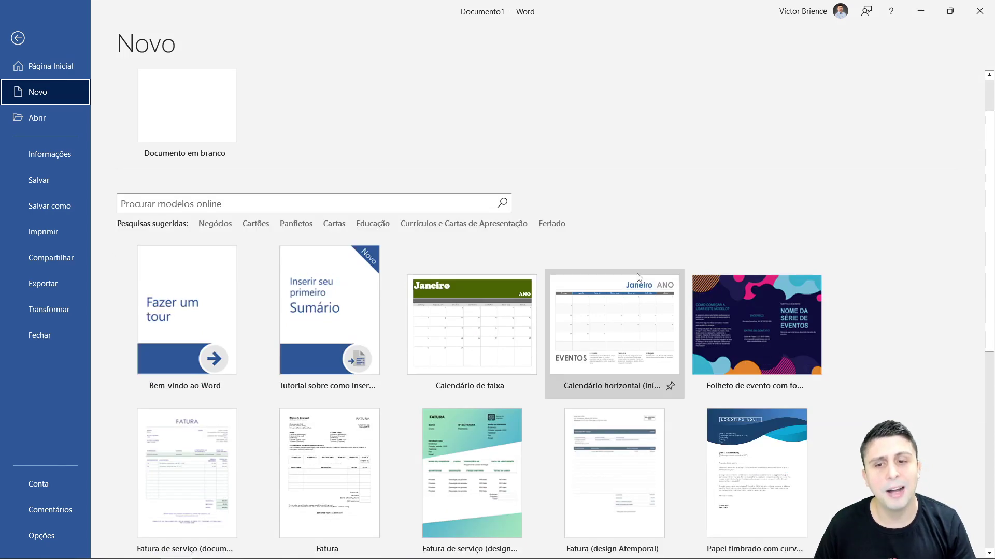
scroll(648, 280, "down", 1)
scroll(654, 295, "down", 1)
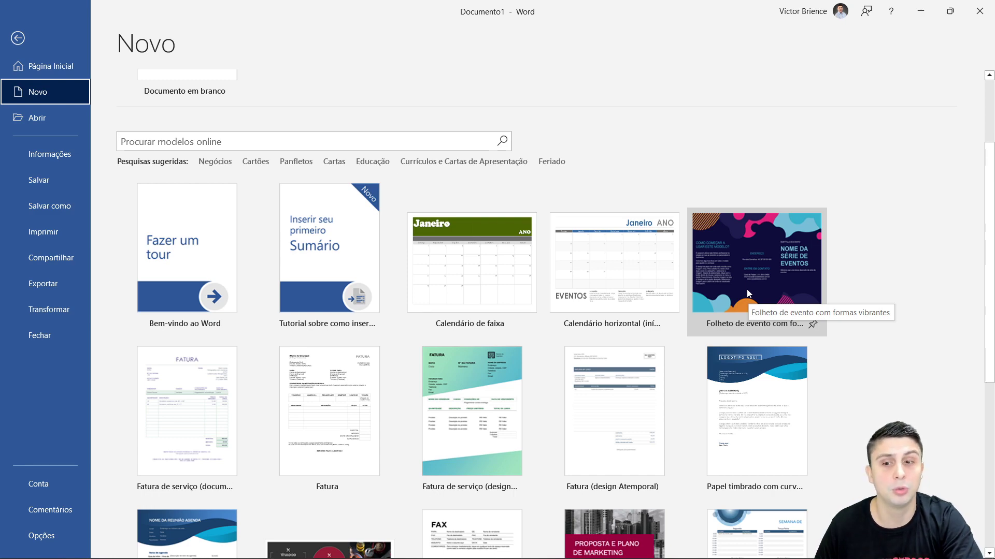
scroll(747, 293, "down", 1)
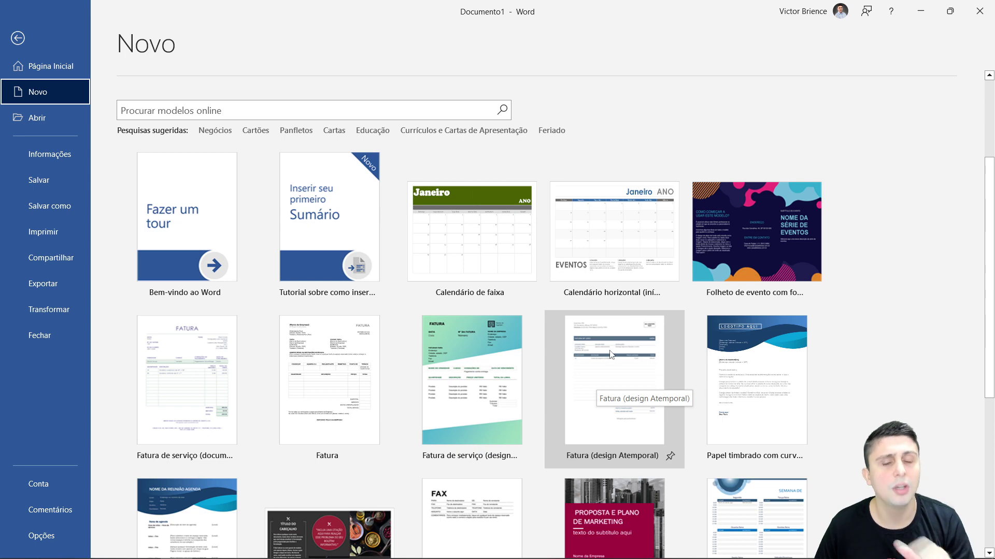
scroll(751, 373, "down", 1)
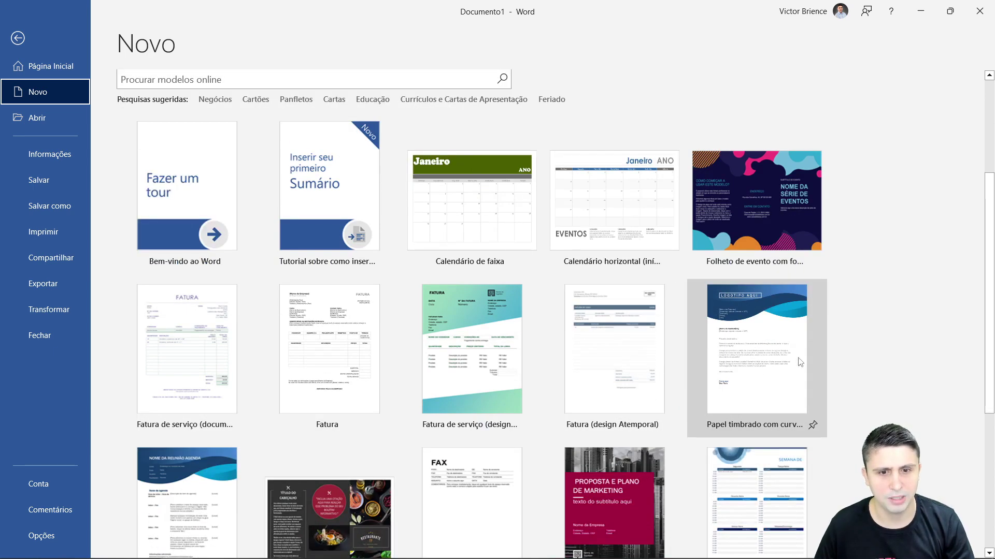
scroll(800, 363, "down", 1)
scroll(801, 363, "down", 2)
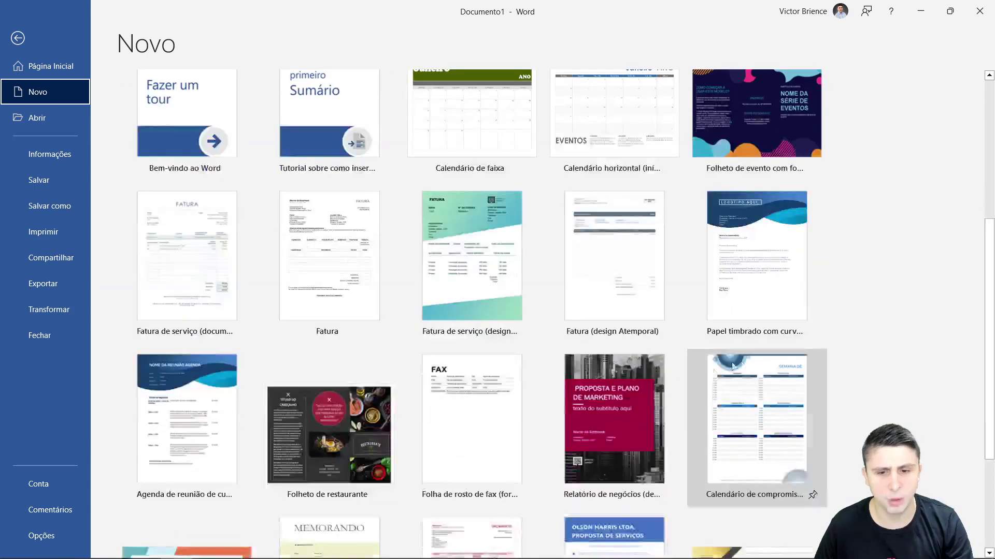
scroll(608, 381, "down", 1)
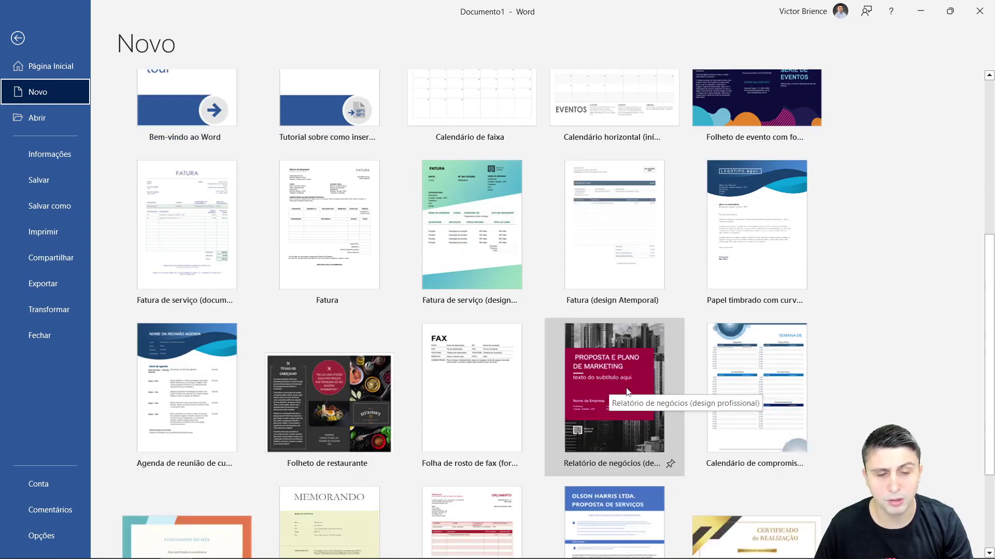
scroll(624, 390, "down", 1)
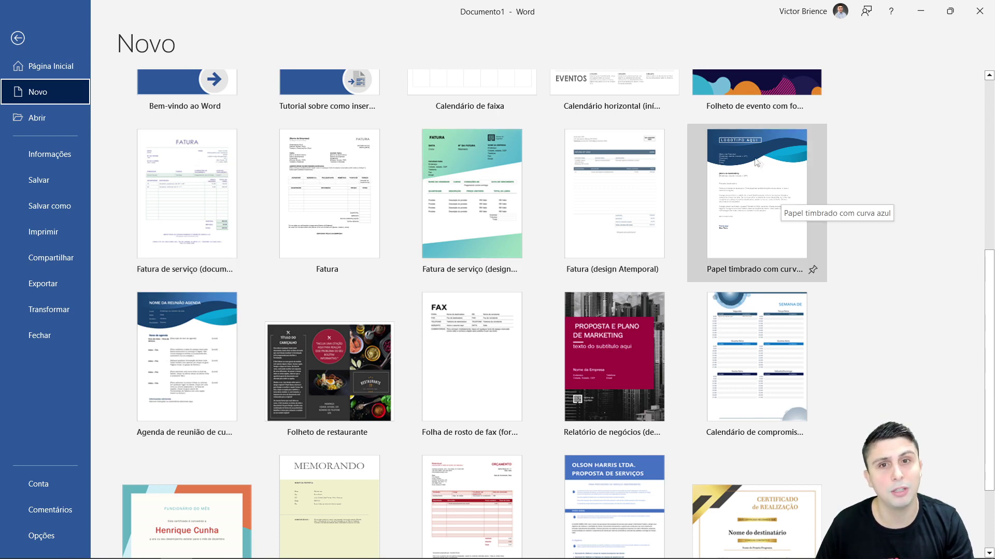
scroll(837, 336, "down", 3)
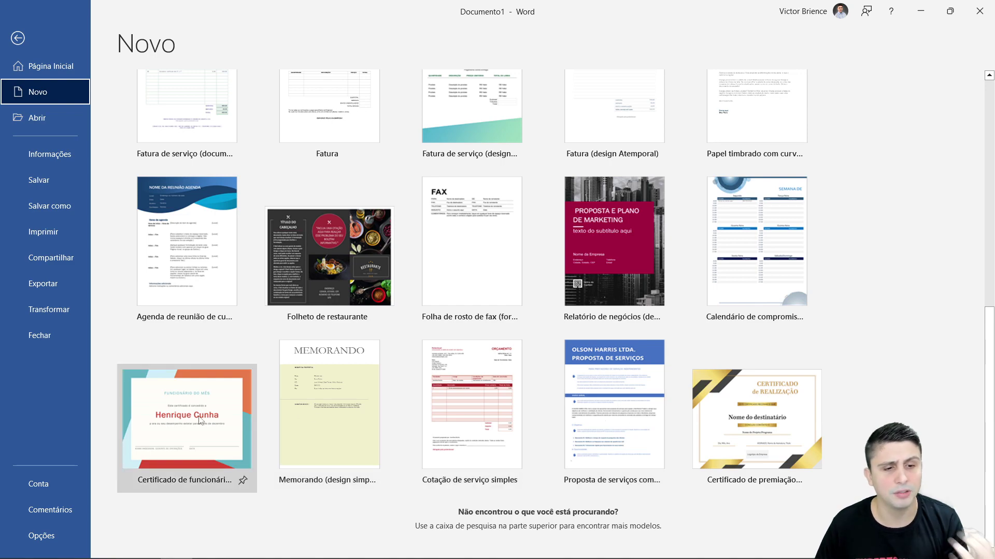
Step: Scroll back up and create a new blank document, Documento2
scroll(530, 301, "up", 5)
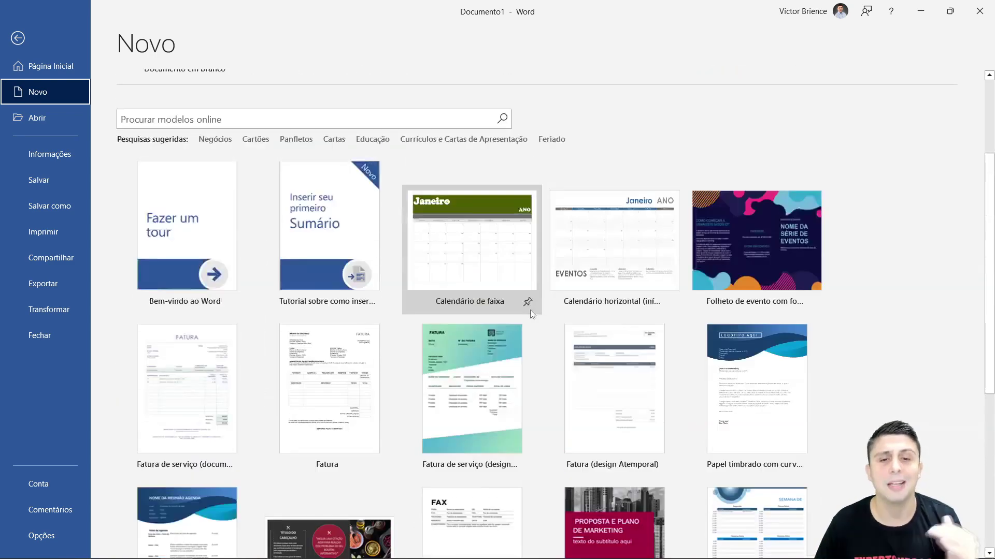
scroll(582, 325, "up", 2)
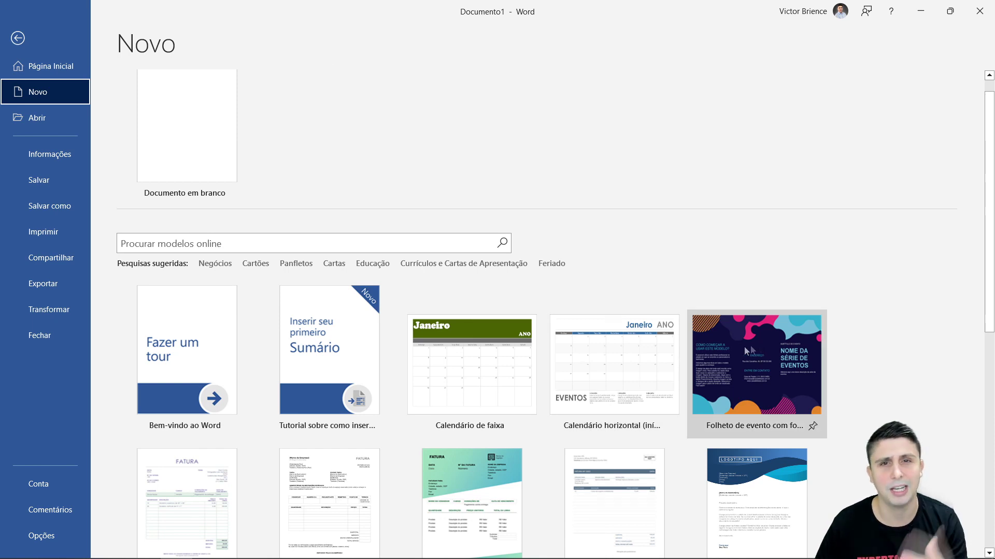
scroll(639, 247, "up", 1)
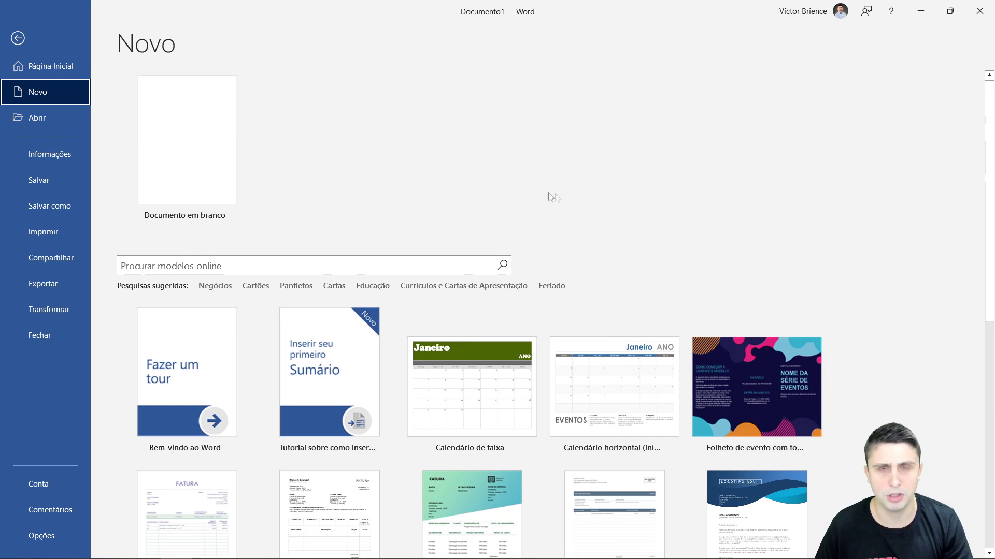
left_click(197, 147)
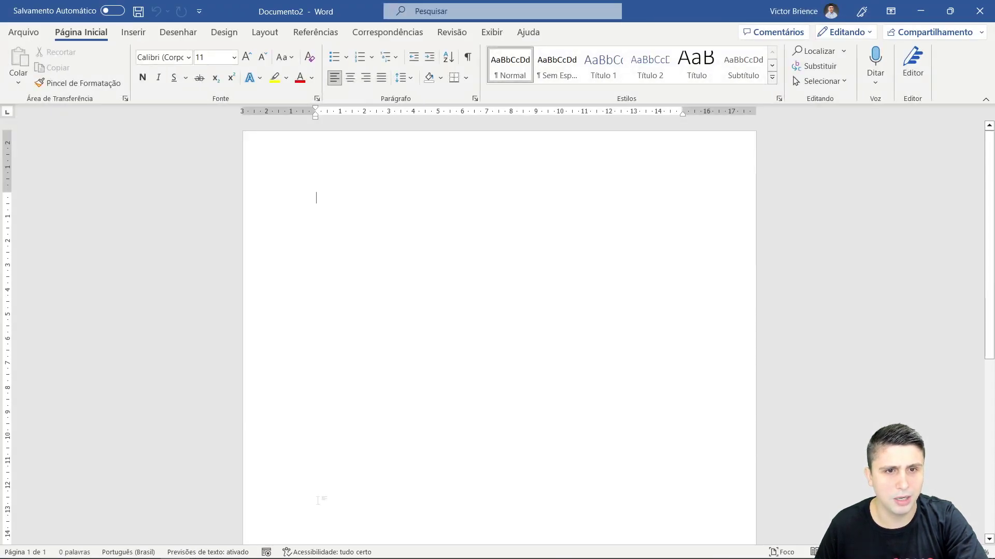
Step: Close the Documento2 window with Fechar from its taskbar thumbnail
right_click(184, 548)
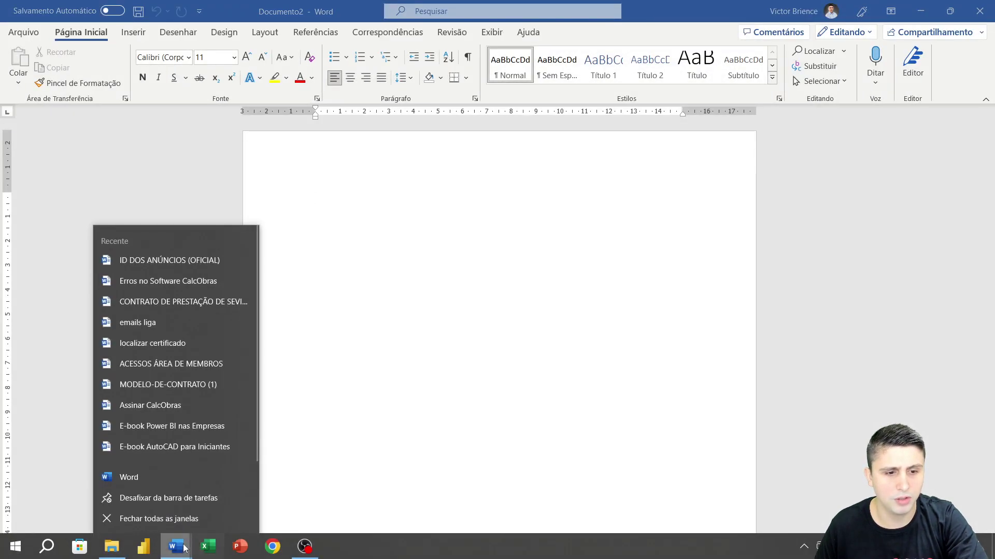
left_click(175, 545)
right_click(234, 497)
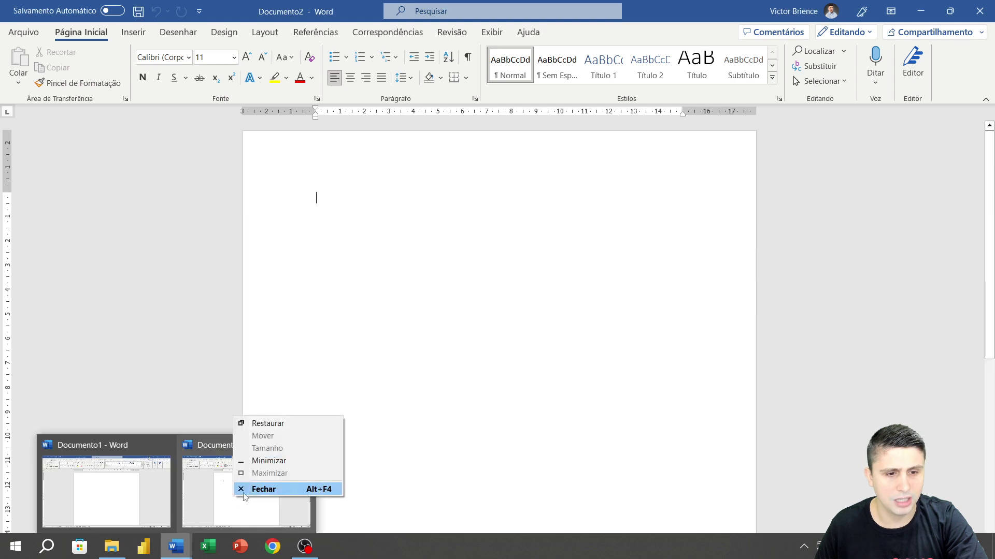
left_click(244, 492)
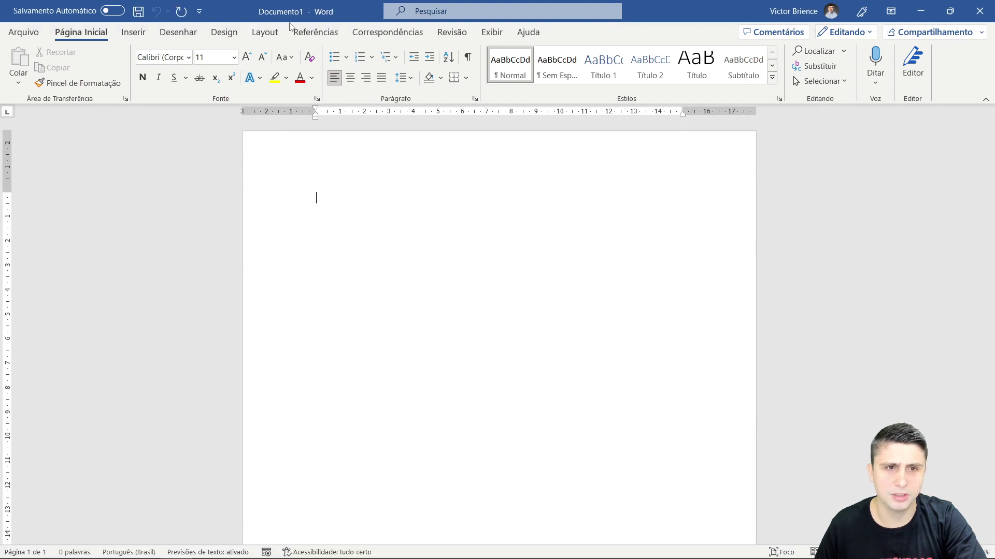
Step: Leave the Arquivo backstage to resume editing Documento1, then view the Inserir tab
left_click(22, 31)
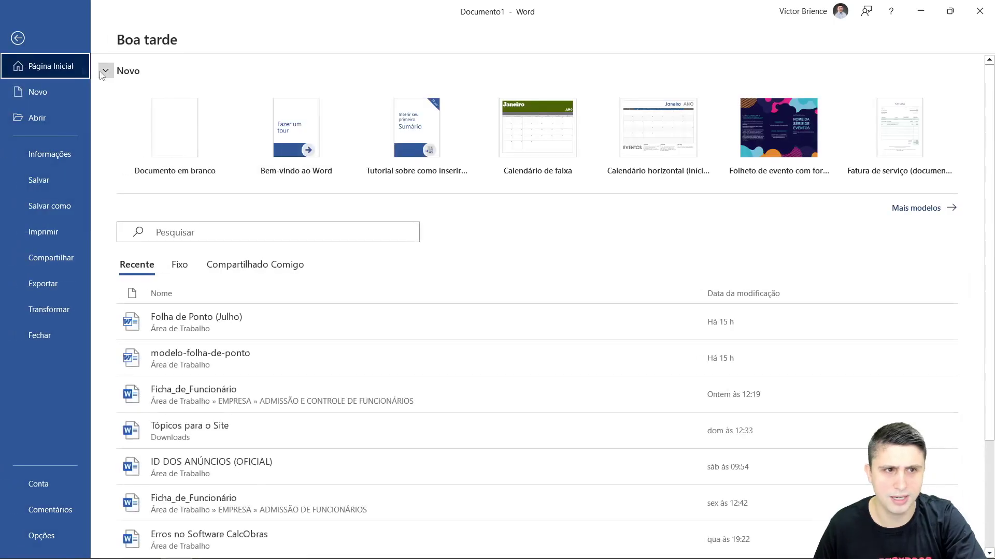
left_click(10, 38)
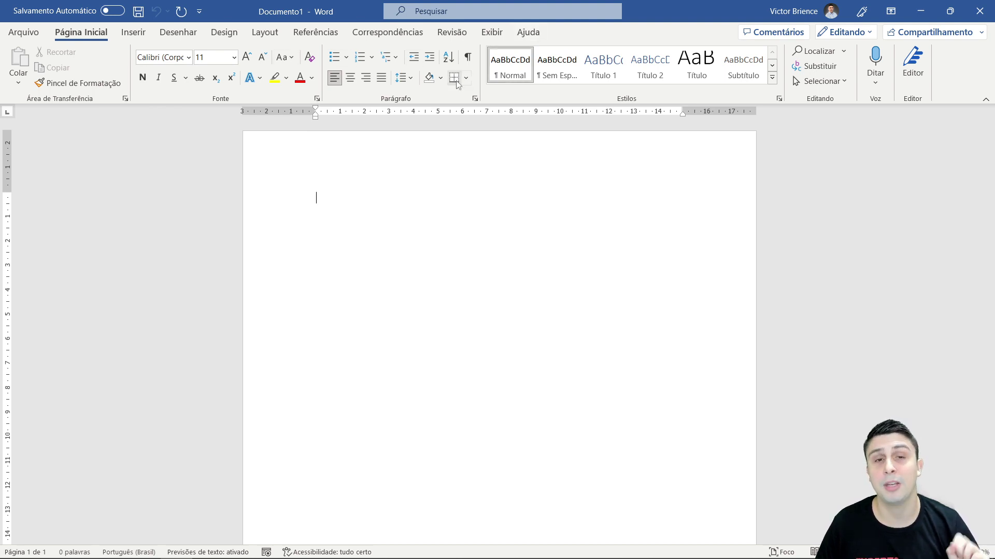
left_click(129, 33)
Step: Browse each ribbon tab from Desenhar to Ajuda, then show the Exibir tab's display options
left_click(176, 34)
left_click(223, 33)
left_click(269, 33)
left_click(315, 32)
left_click(388, 32)
left_click(451, 32)
left_click(491, 32)
left_click(528, 32)
left_click(81, 33)
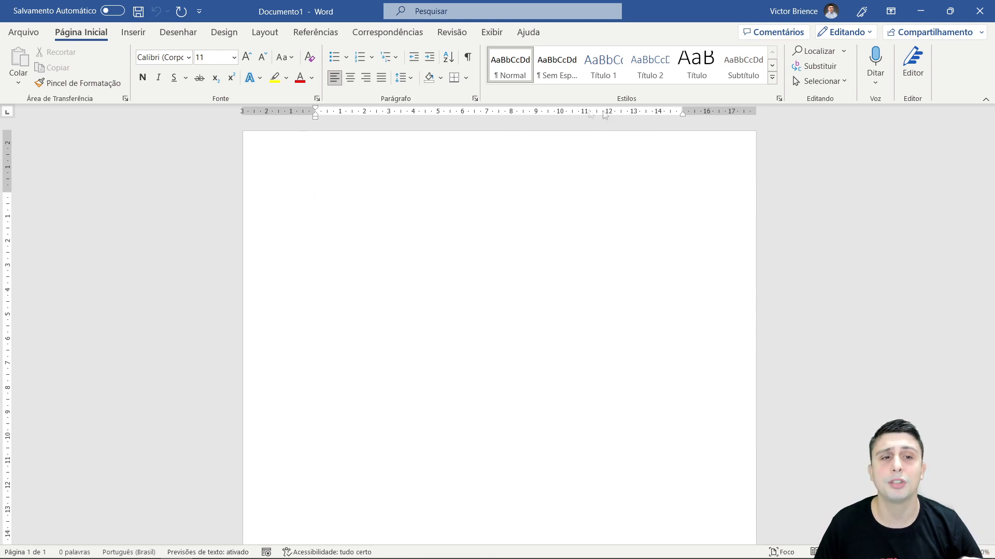
left_click(488, 36)
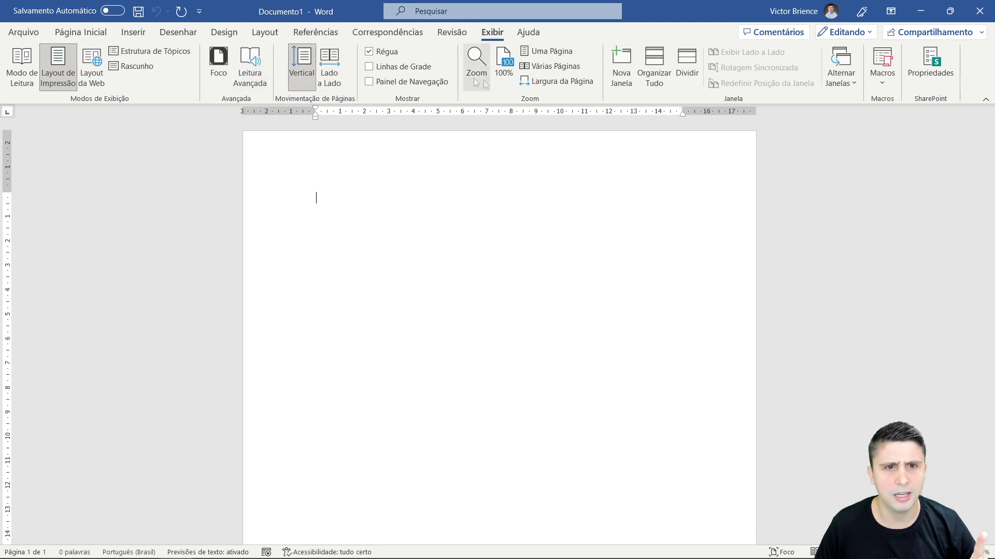
left_click(369, 53)
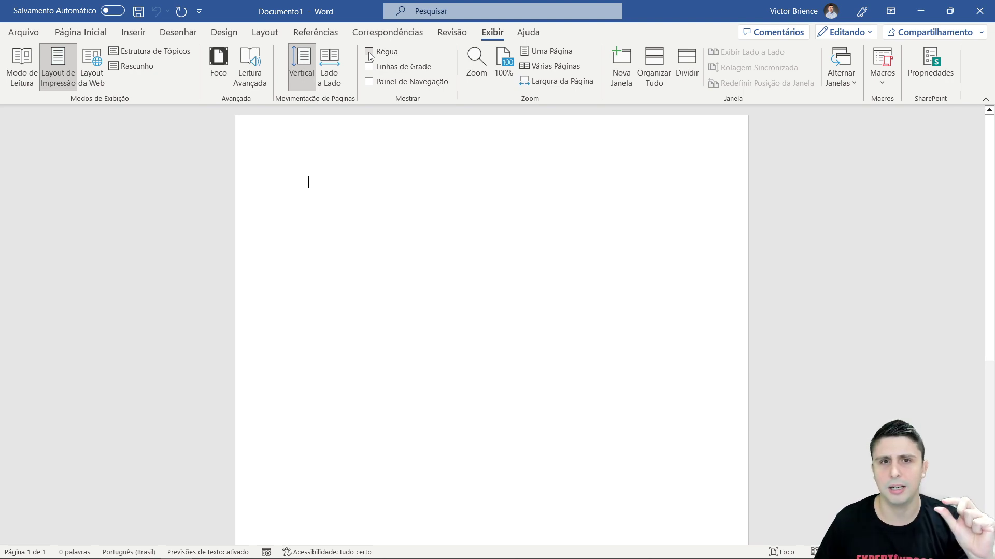
left_click(369, 53)
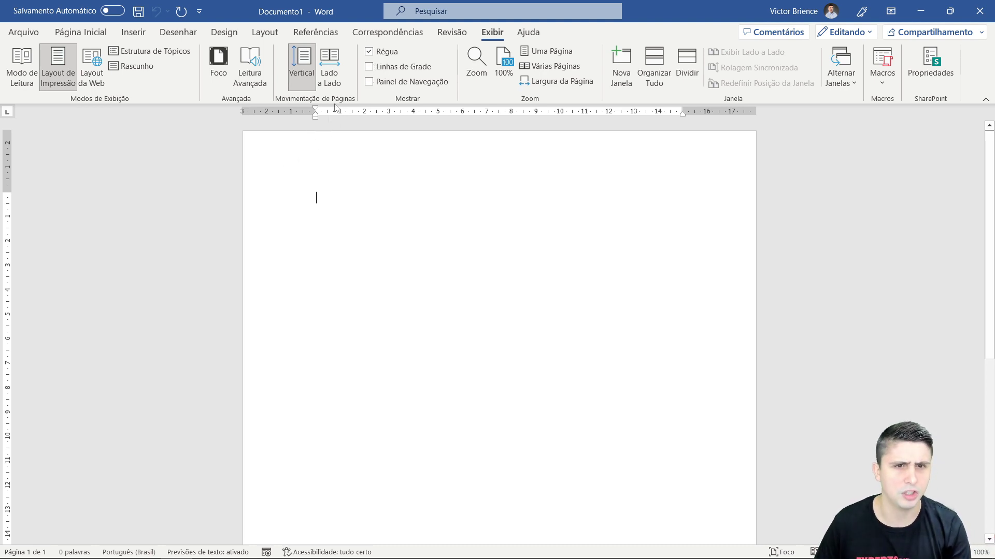
left_click(370, 67)
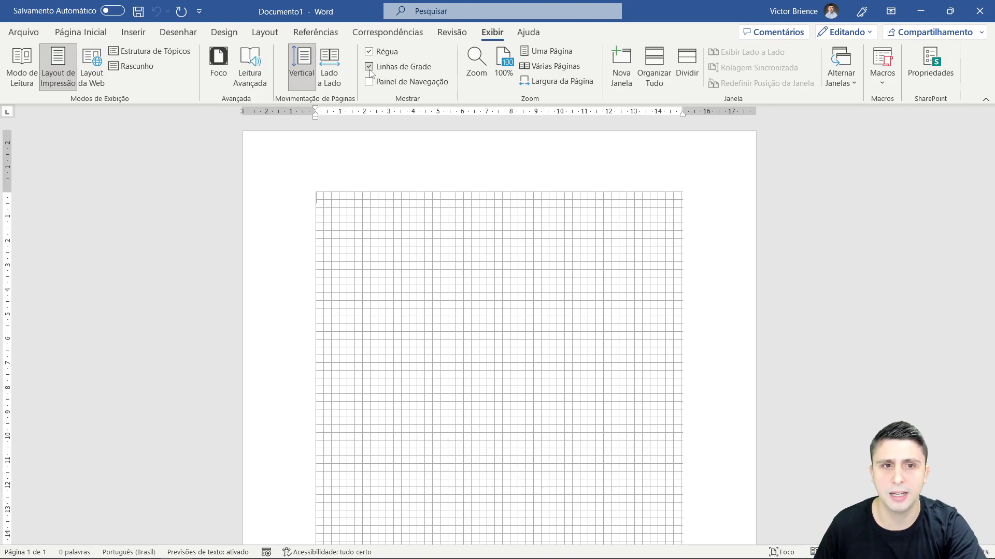
left_click(370, 66)
left_click(369, 82)
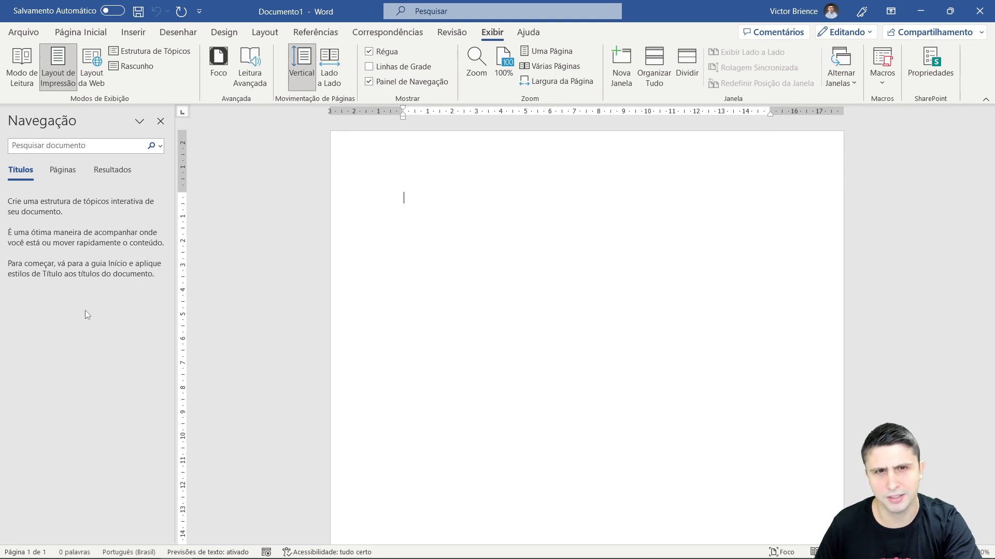
left_click(369, 82)
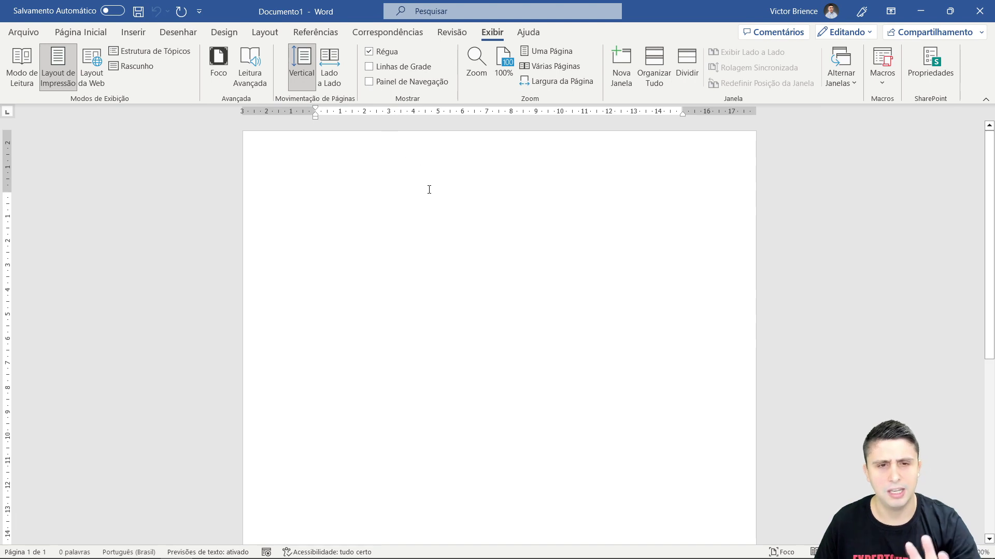
left_click(81, 32)
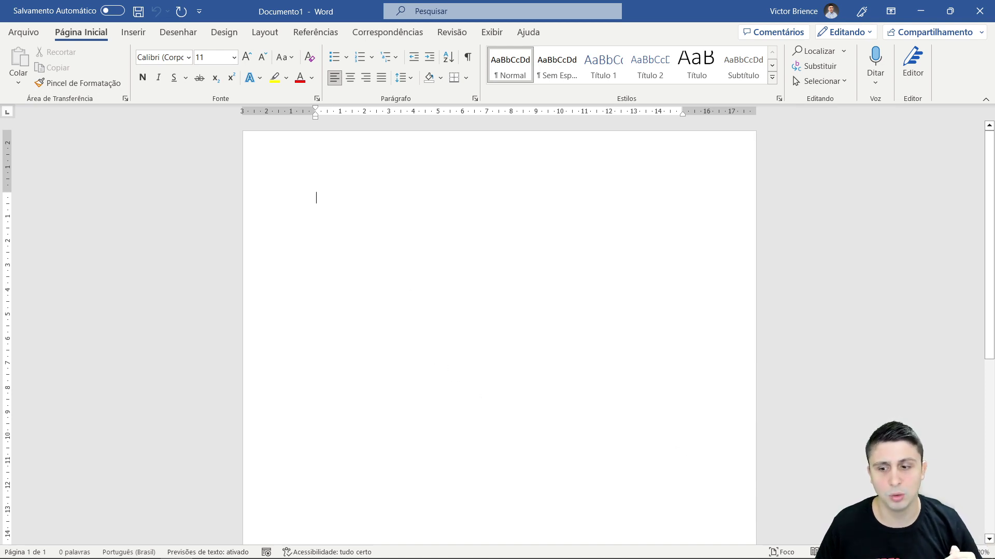
scroll(499, 332, "up", 1, "ctrl")
scroll(499, 331, "up", 1, "ctrl")
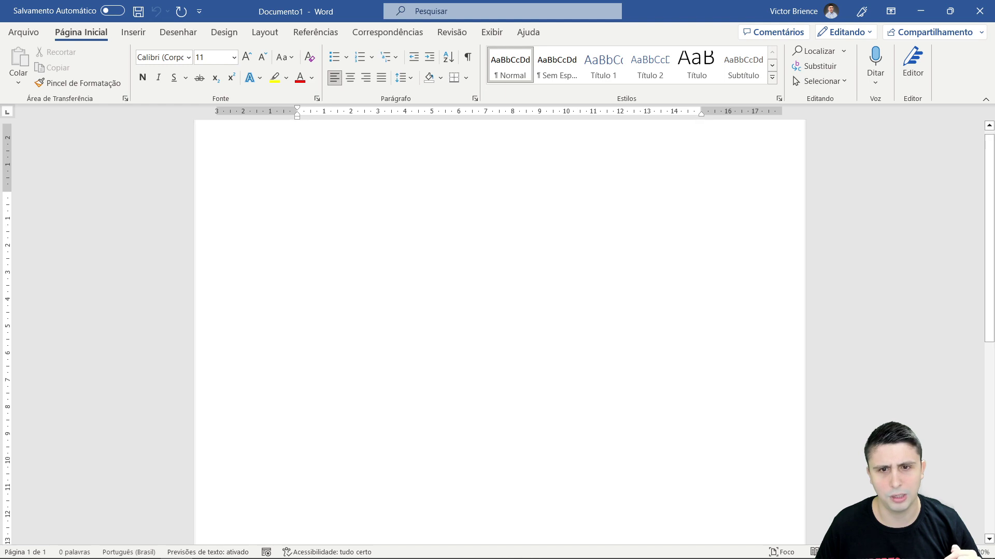
scroll(499, 331, "up", 1, "ctrl")
scroll(499, 331, "down", 2, "ctrl")
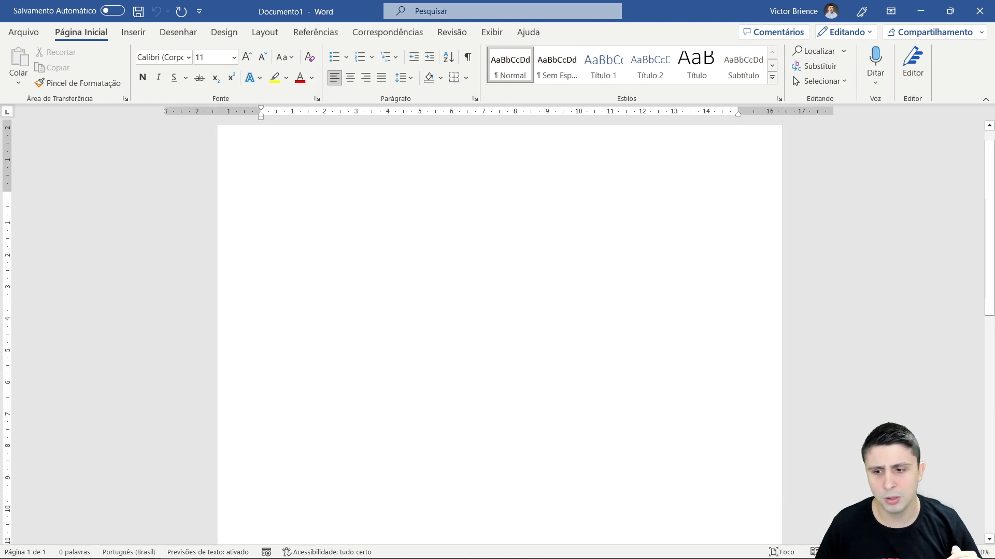
scroll(500, 332, "down", 1, "ctrl")
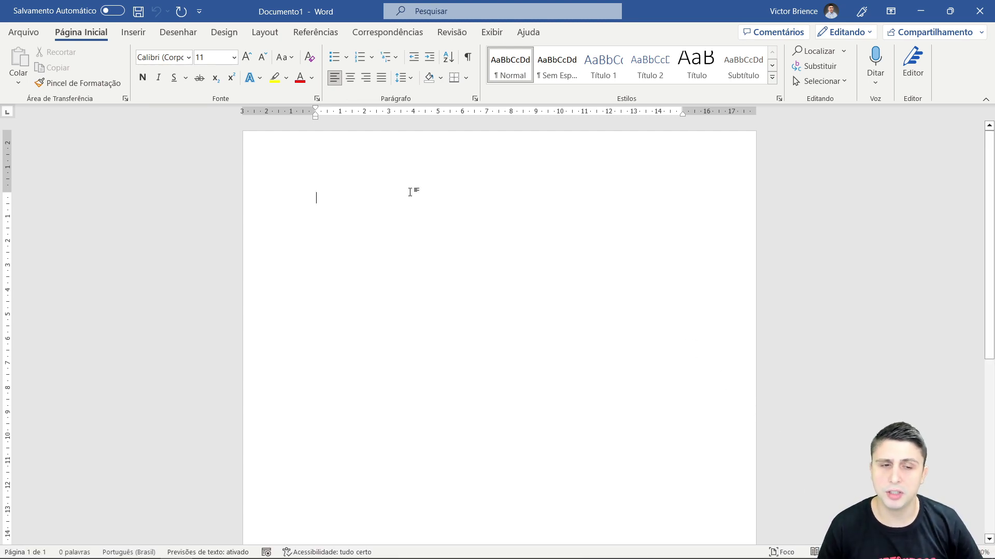
type("Olá tud")
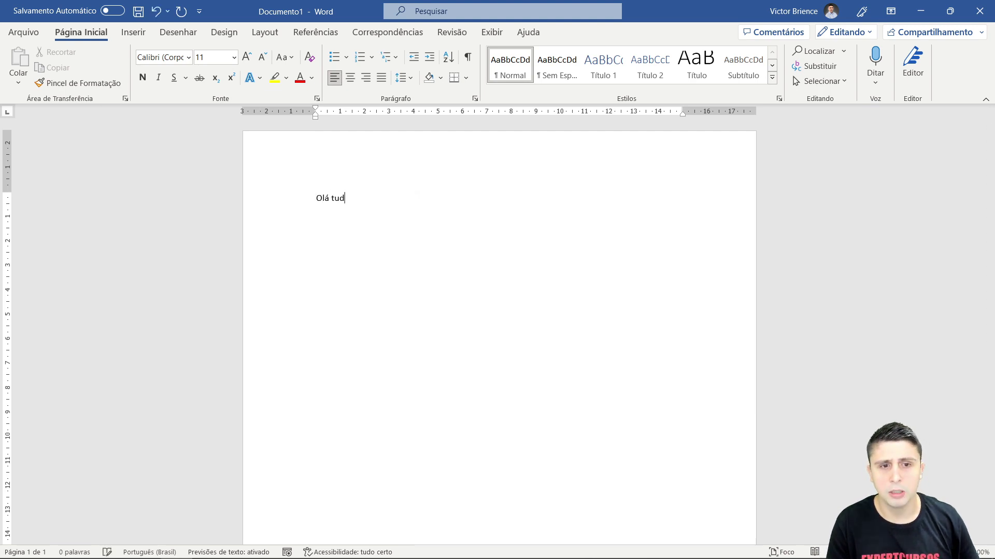
key("BackSpace")
key("BackSpace")
key("BackSpace")
type("estou escrevendo esse documento")
key("Return")
key("Return")
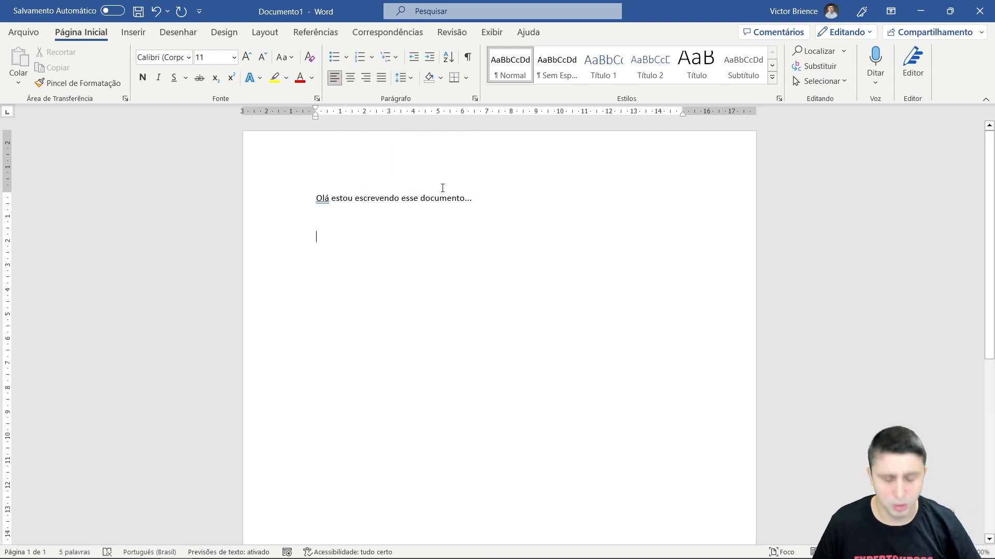
type("=ranm")
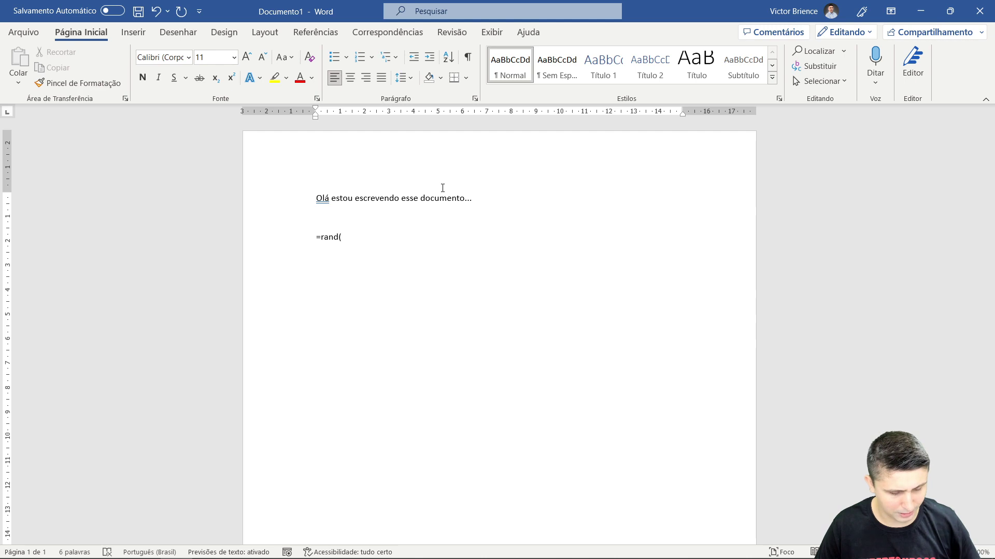
type("2)")
key("Return")
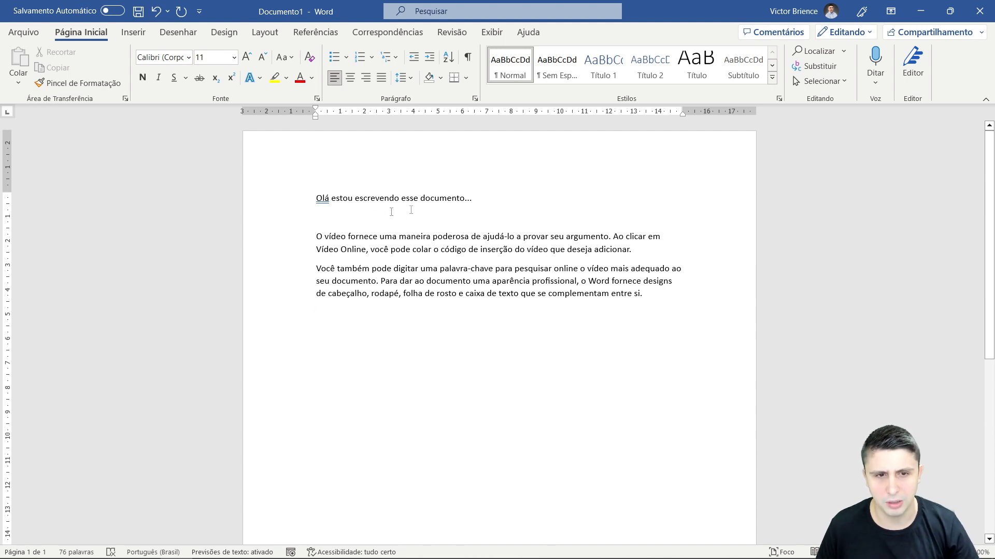
left_click_drag(507, 201, 313, 199)
key("Delete")
left_click_drag(648, 278, 275, 221)
key("Delete")
key("BackSpace")
type("=rand(3,3)")
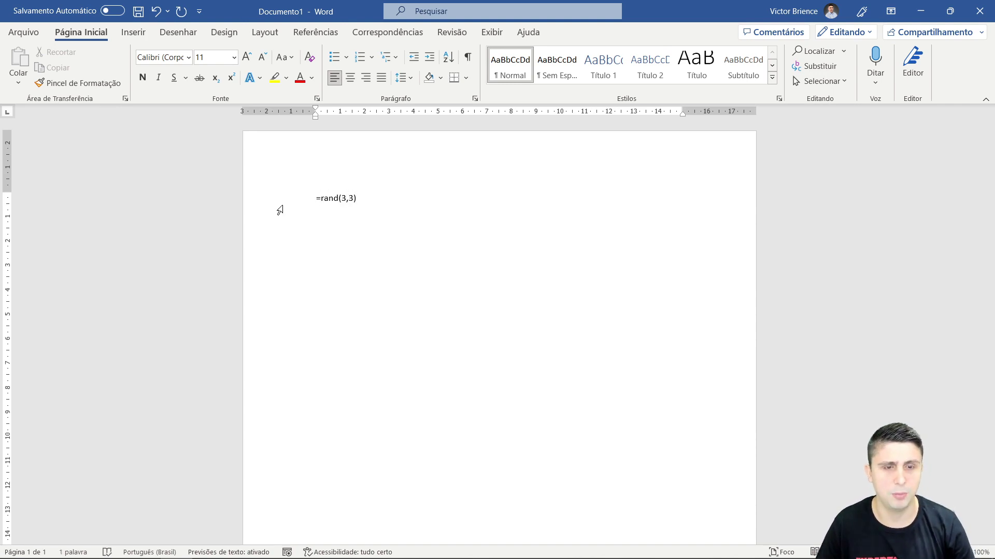
Step: Expand =rand(3,3) into three sample paragraphs and remove the extra blank line
key("Return")
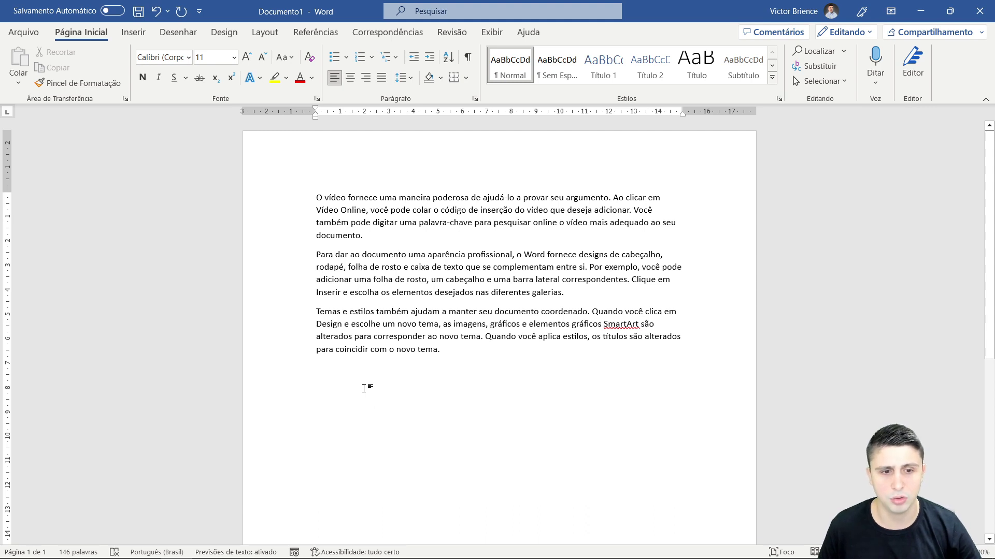
key("Return")
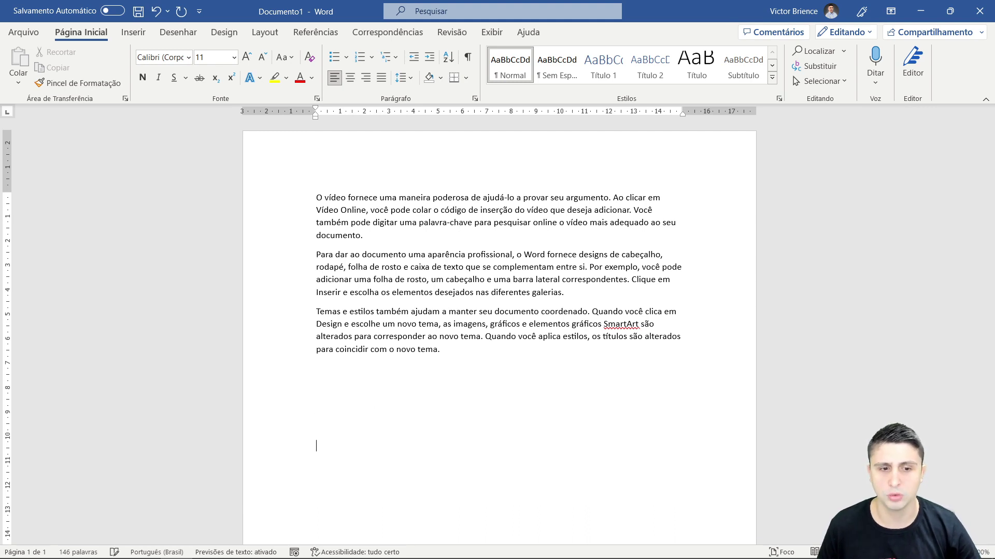
key("BackSpace")
key("BackSpace")
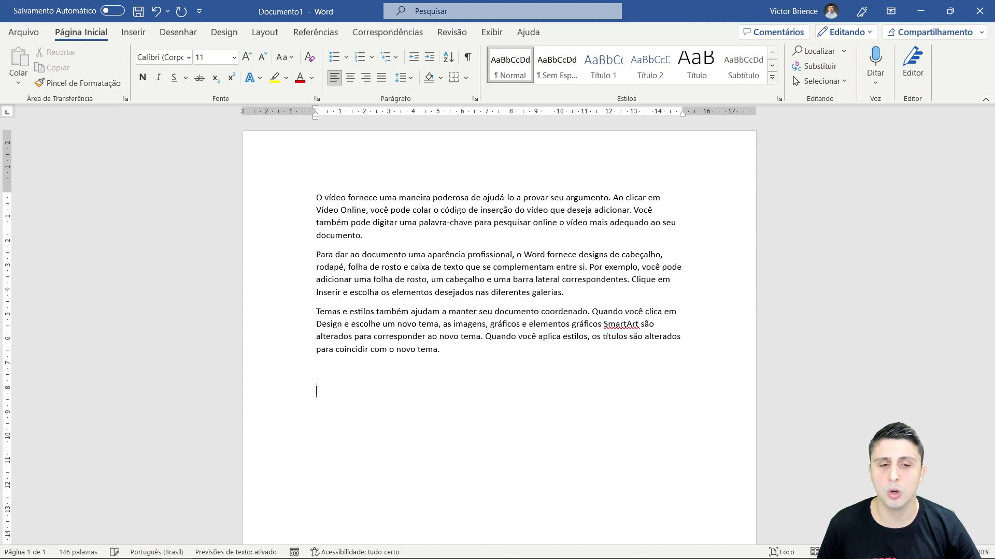
key("BackSpace")
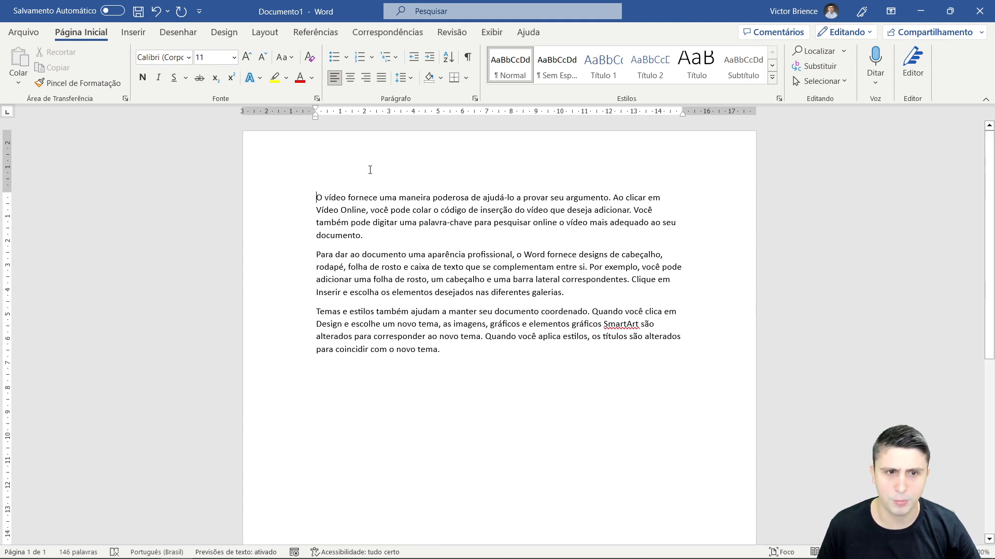
Step: Insert, then remove, blank lines above the first and second paragraphs
key("ctrl+Home")
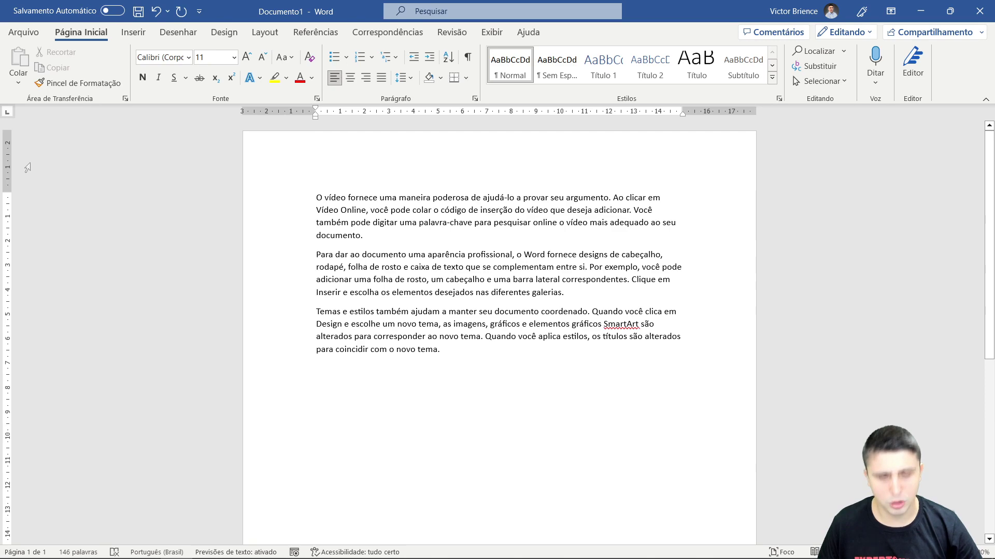
key("Return")
key("Return")
key("Return")
key("Return")
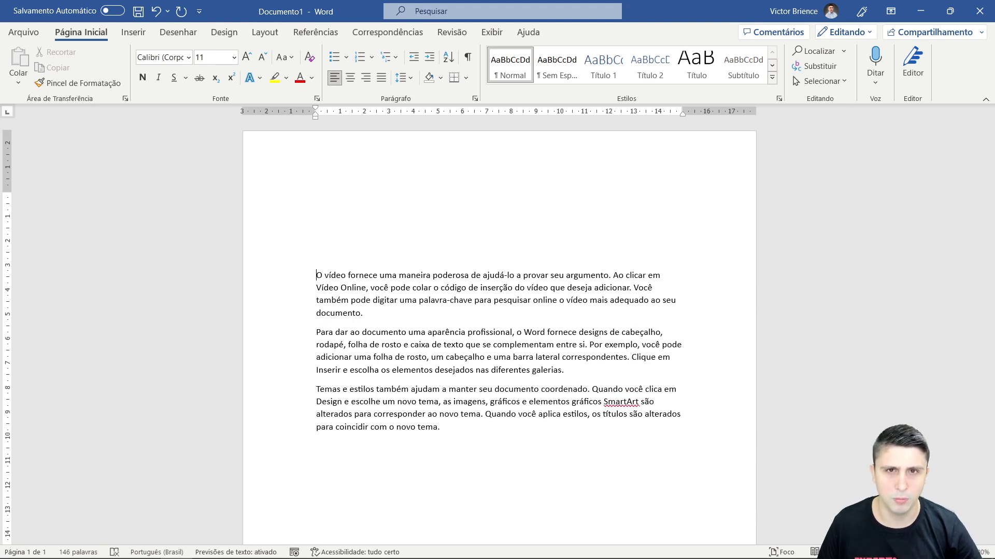
left_click(316, 332)
key("Return")
key("Return")
key("Return")
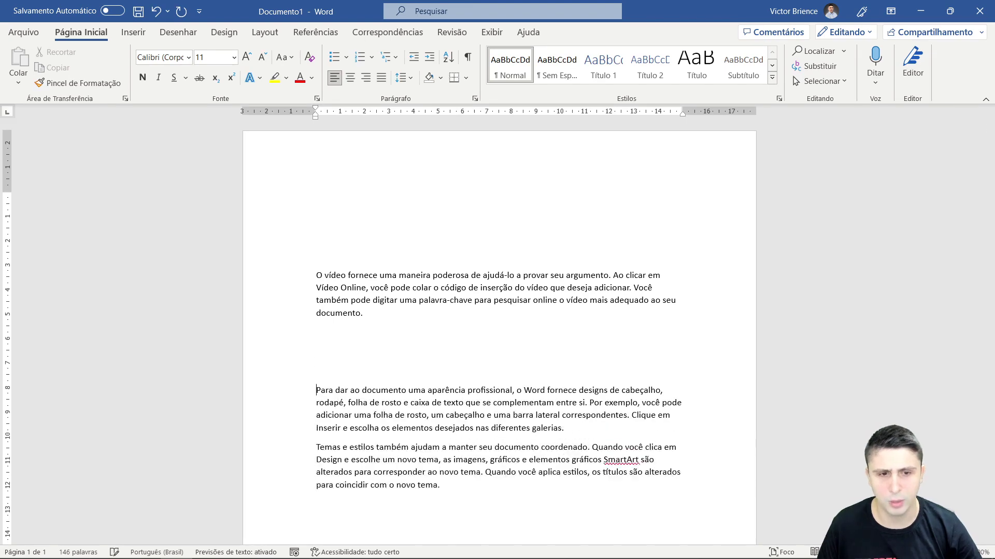
key("BackSpace")
key("BackSpace")
key("BackSpace")
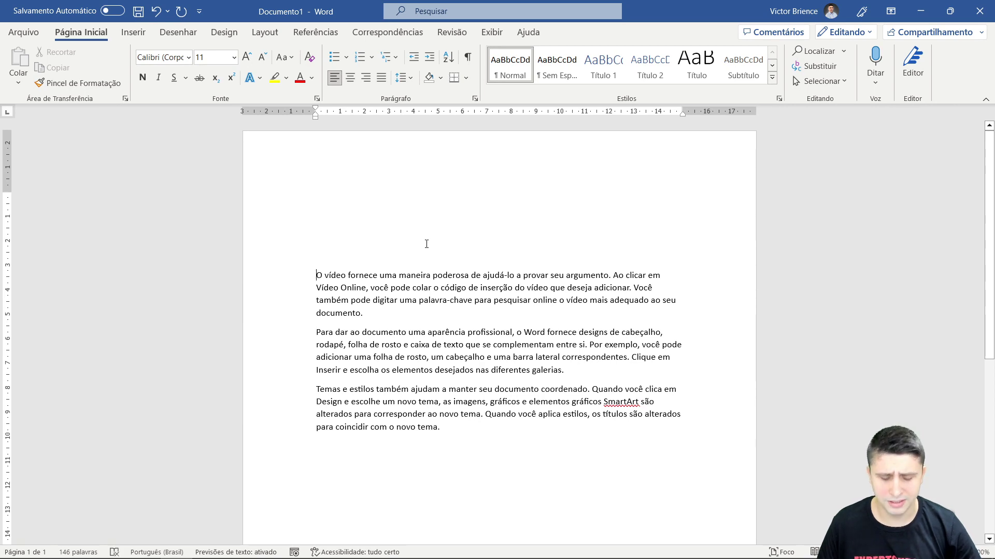
key("BackSpace")
key("BackSpace")
key("BackSpace")
key("BackSpace")
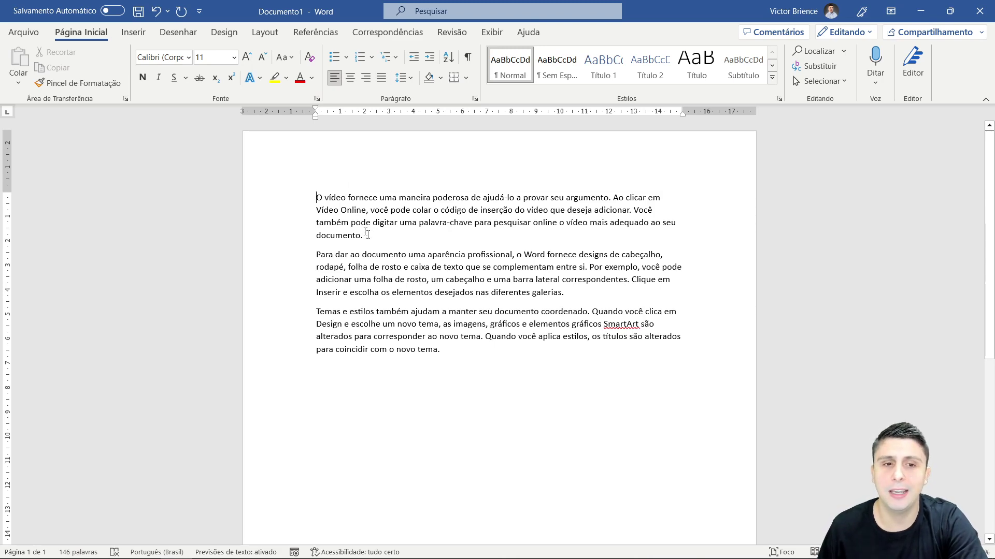
Step: Select the first paragraph and try Times New Roman, then Tahoma, on it
left_click_drag(368, 235, 315, 197)
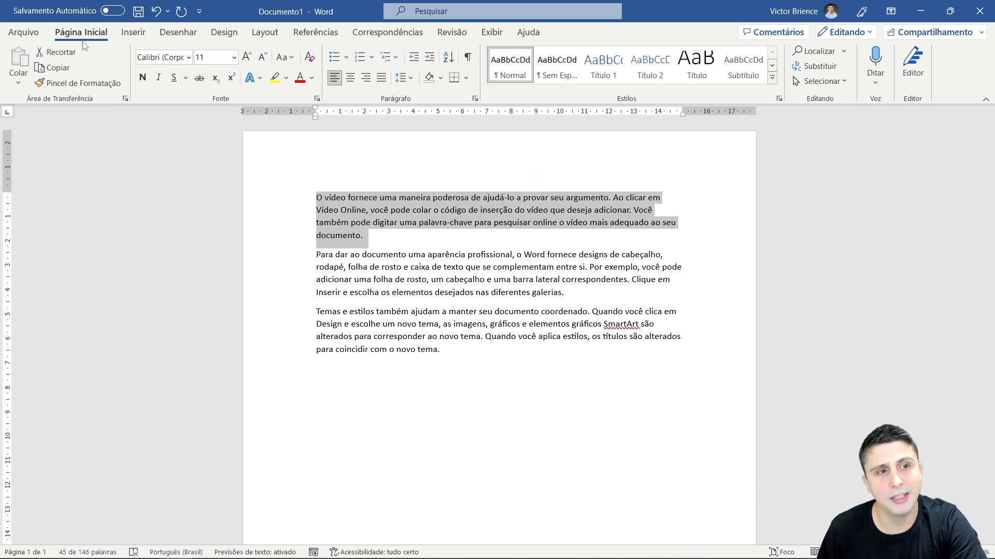
left_click(189, 57)
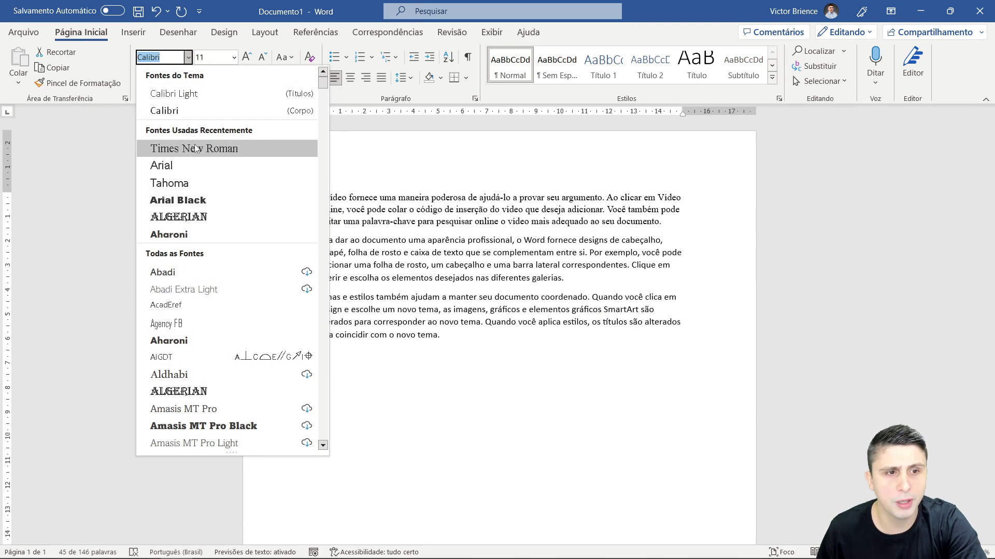
left_click(194, 146)
left_click(189, 58)
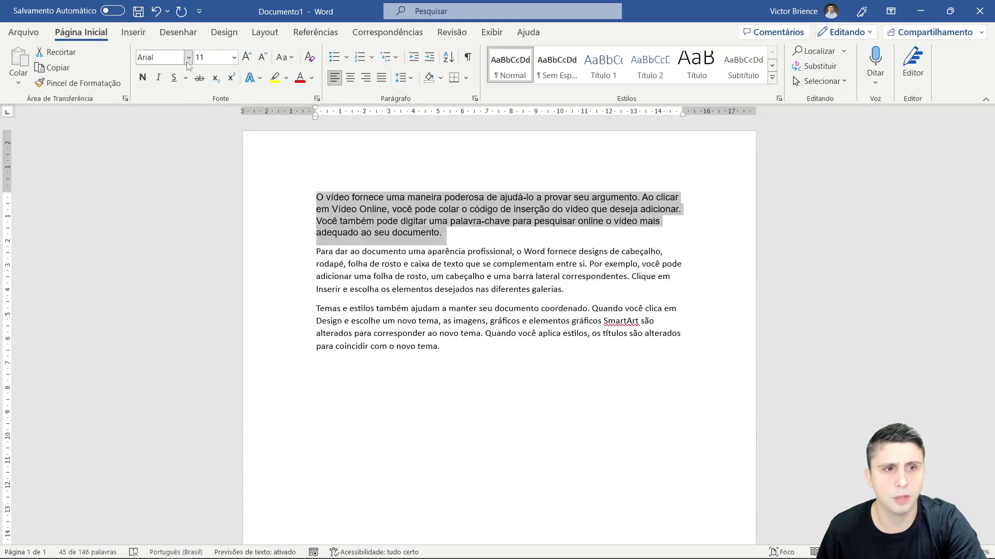
left_click(189, 57)
left_click(176, 183)
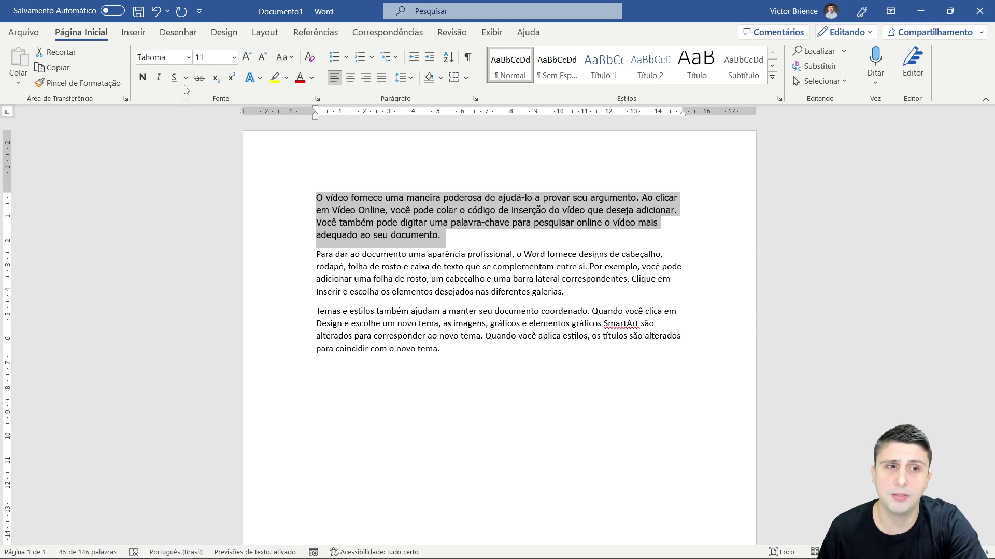
Step: Apply Arial to the first paragraph and compare it with the Calibri second paragraph
left_click(189, 58)
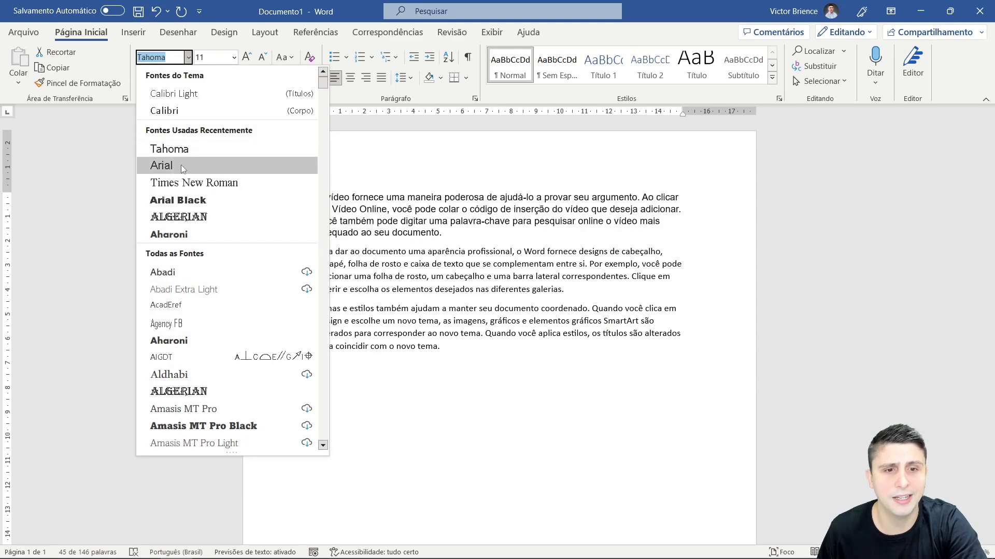
left_click(182, 165)
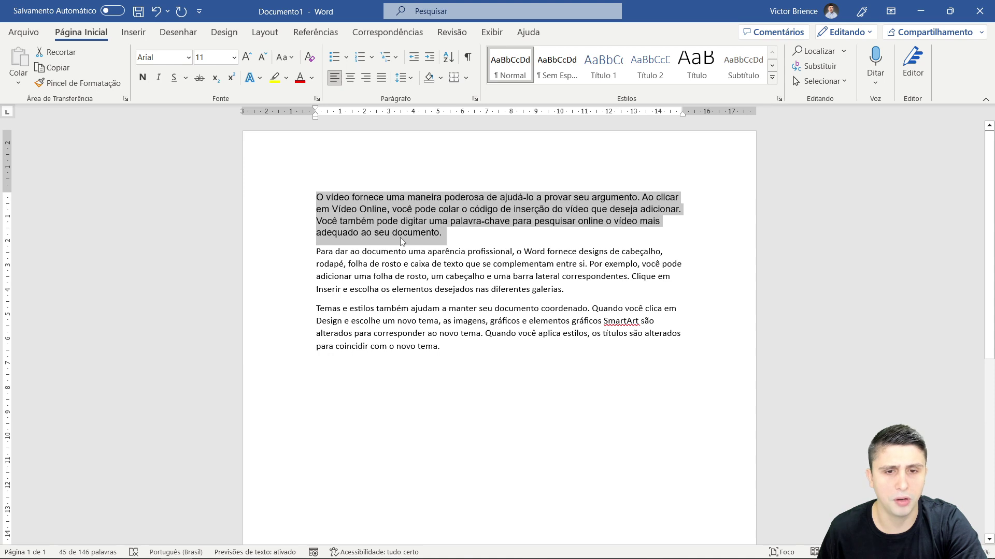
left_click(418, 264)
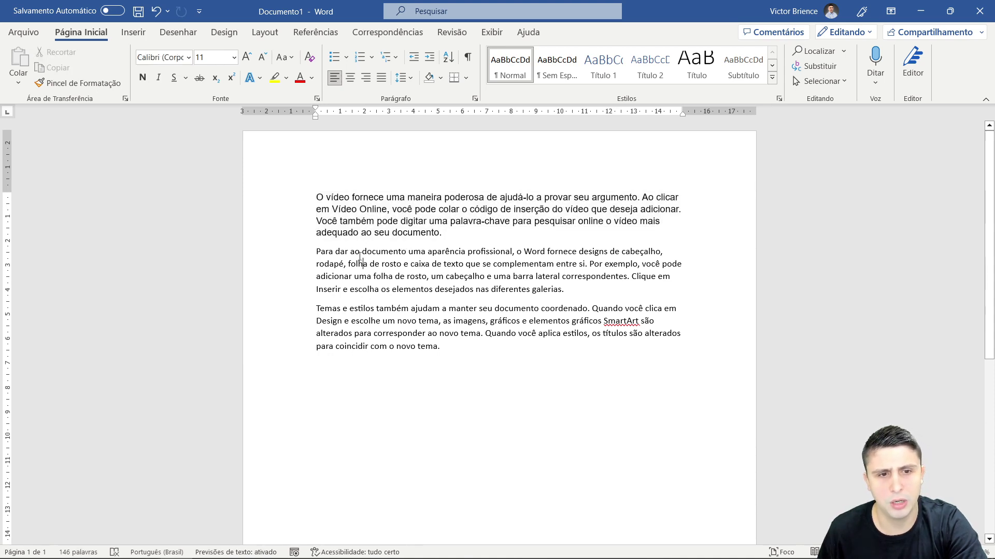
left_click(373, 209)
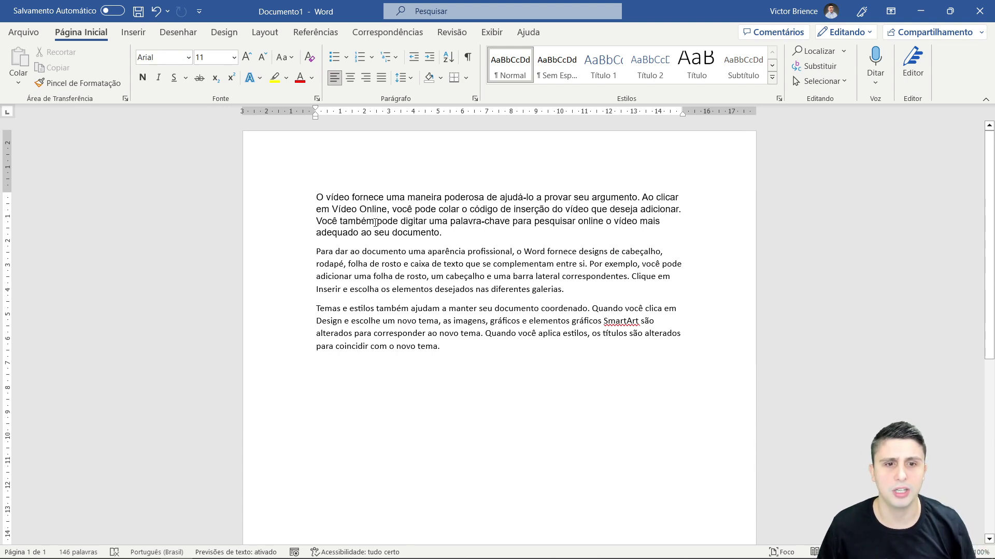
left_click_drag(448, 232, 316, 197)
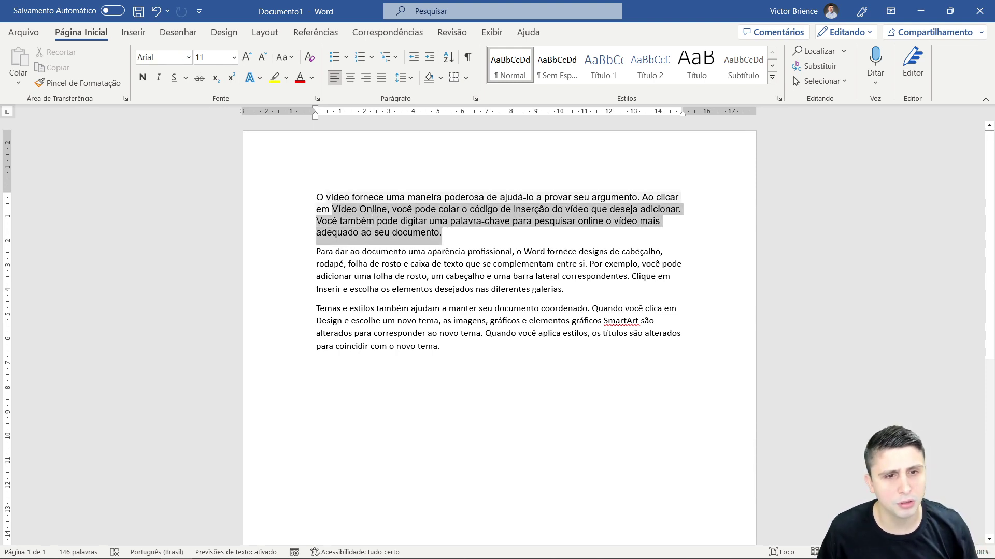
Step: Grow the first paragraph's font twice, then set its size to 12 pt
left_click(245, 58)
left_click(246, 58)
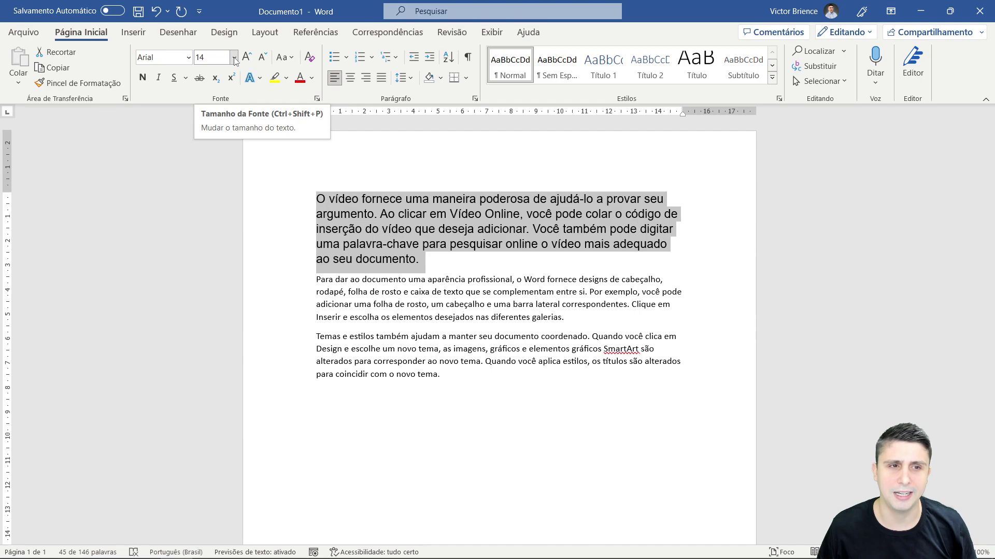
left_click(234, 58)
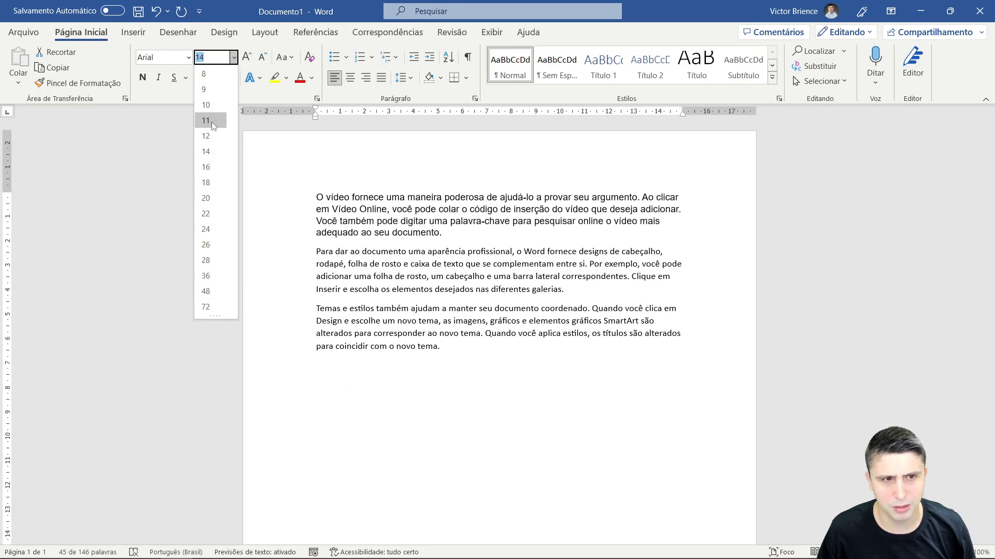
left_click(213, 137)
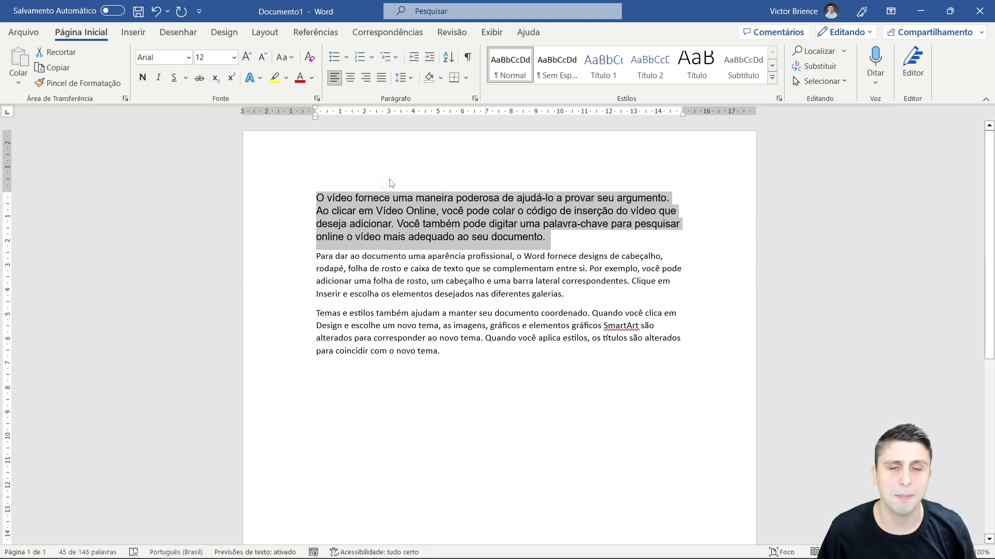
left_click(290, 58)
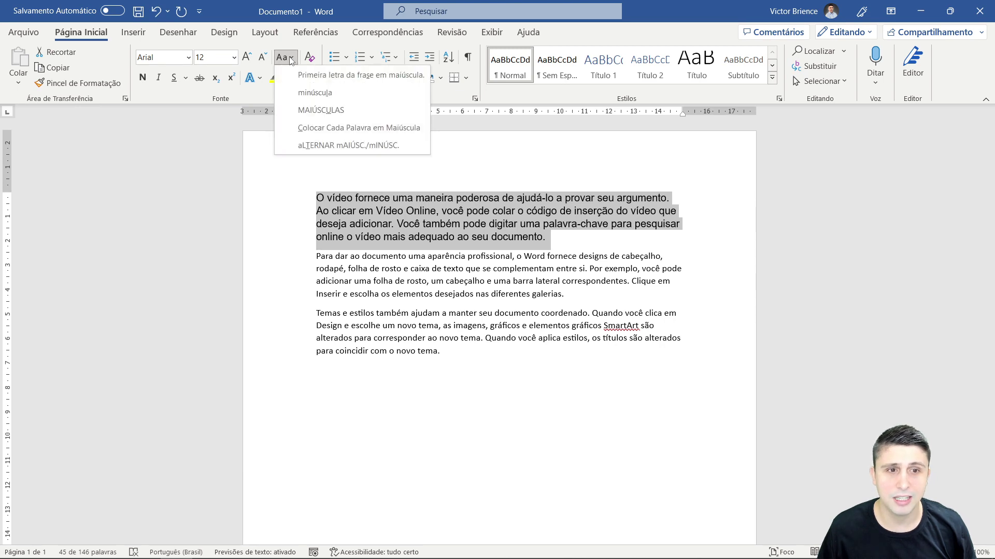
Step: Try MAIÚSCULAS, minúscula and Colocar Cada Palavra em Maiúscula on the first paragraph, ending in sentence case
left_click(319, 110)
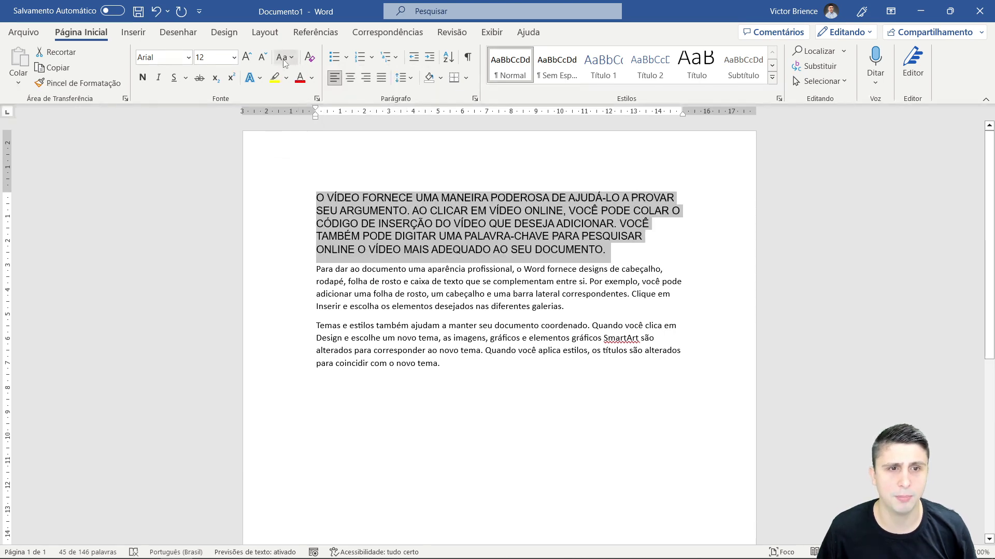
left_click(285, 58)
left_click(315, 93)
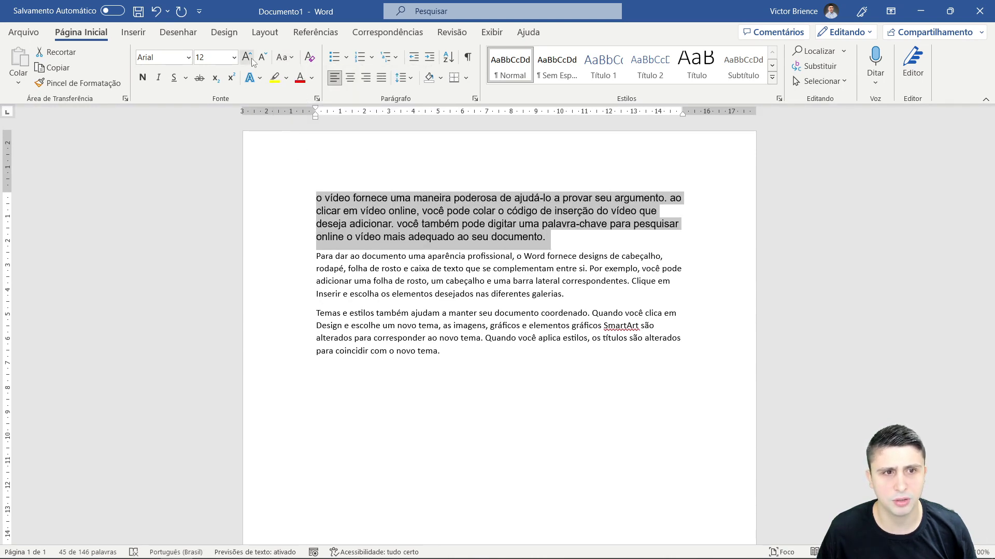
left_click(278, 58)
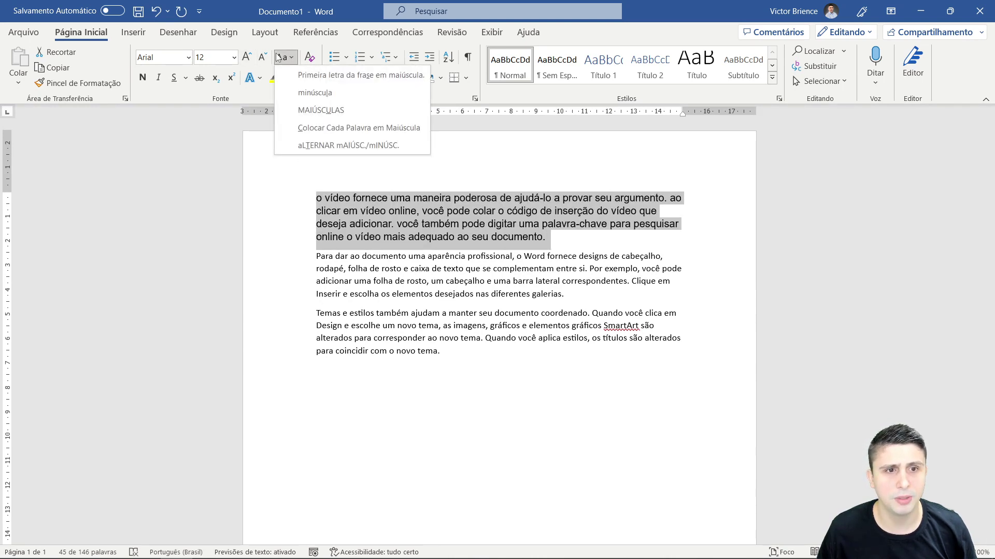
left_click(324, 128)
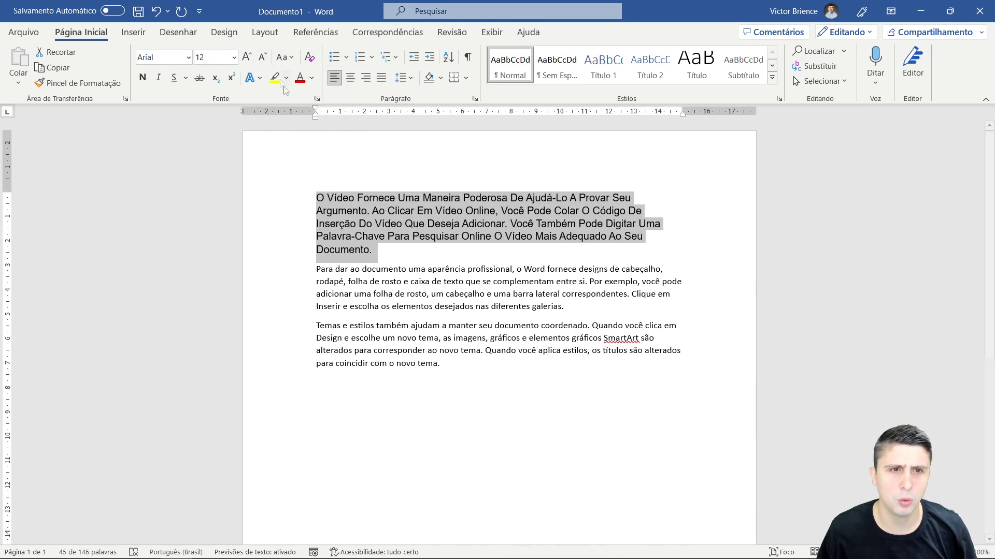
left_click(279, 57)
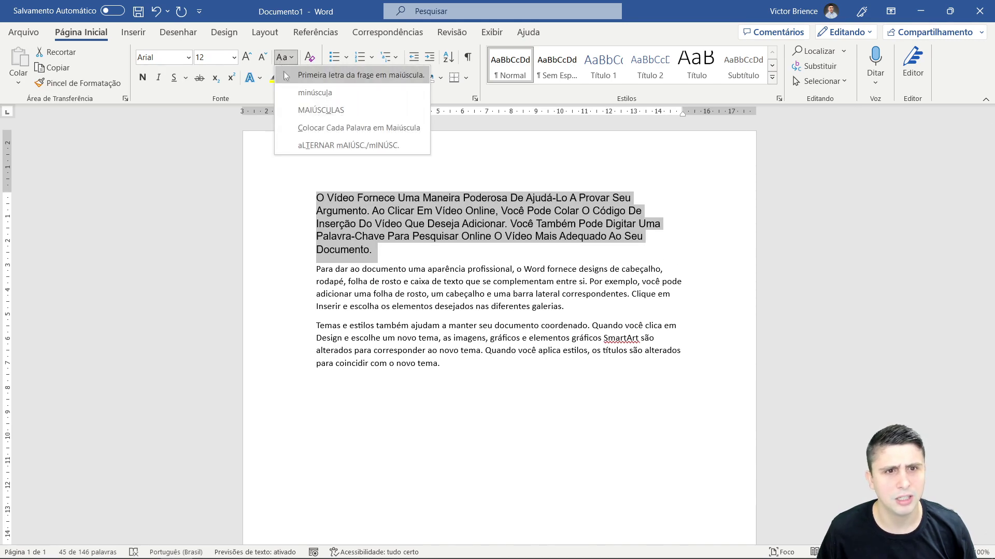
left_click(305, 77)
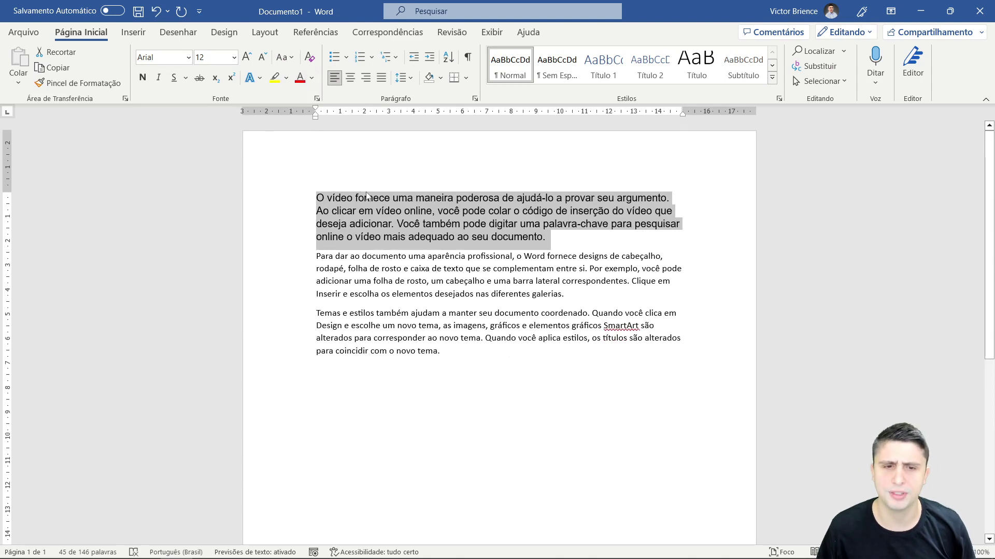
left_click(285, 57)
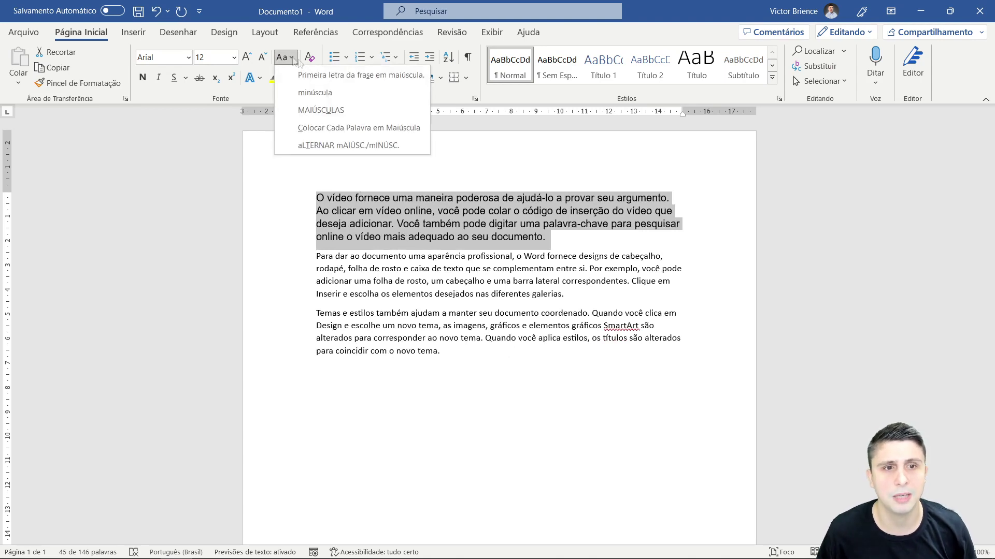
left_click(285, 72)
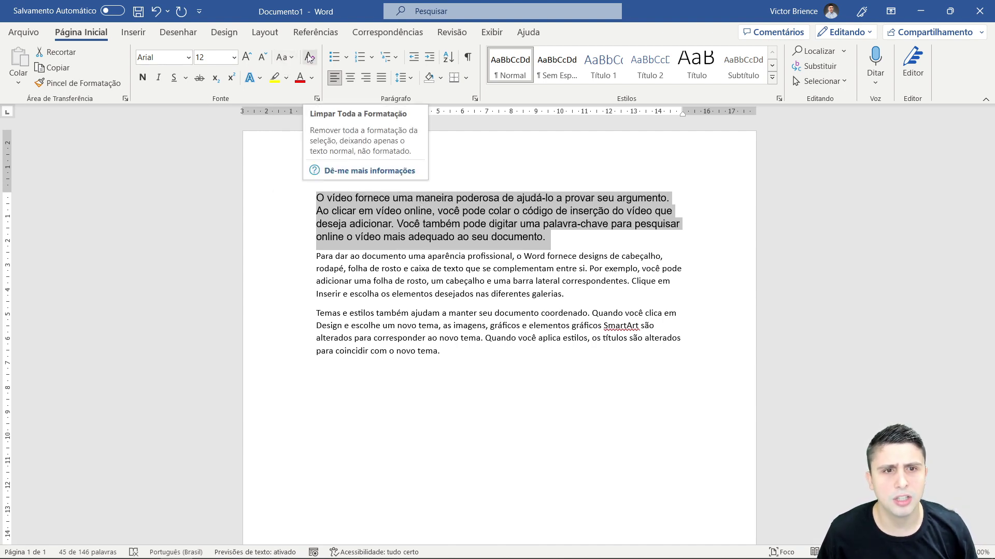
Step: Make the first paragraph bold, italic, underlined and struck through, then browse the Text Effects glow options
left_click(143, 78)
left_click(158, 78)
left_click(174, 78)
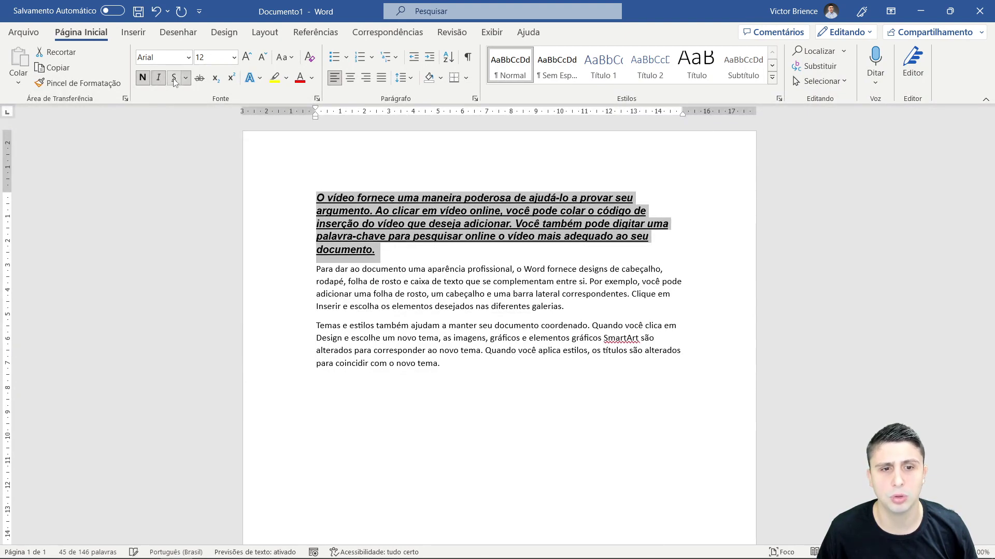
left_click(199, 79)
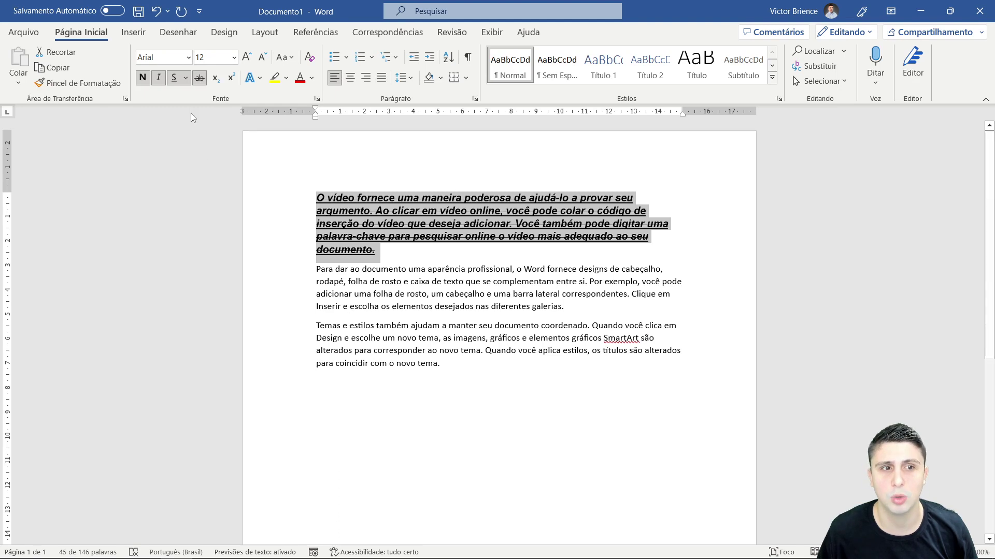
left_click(261, 79)
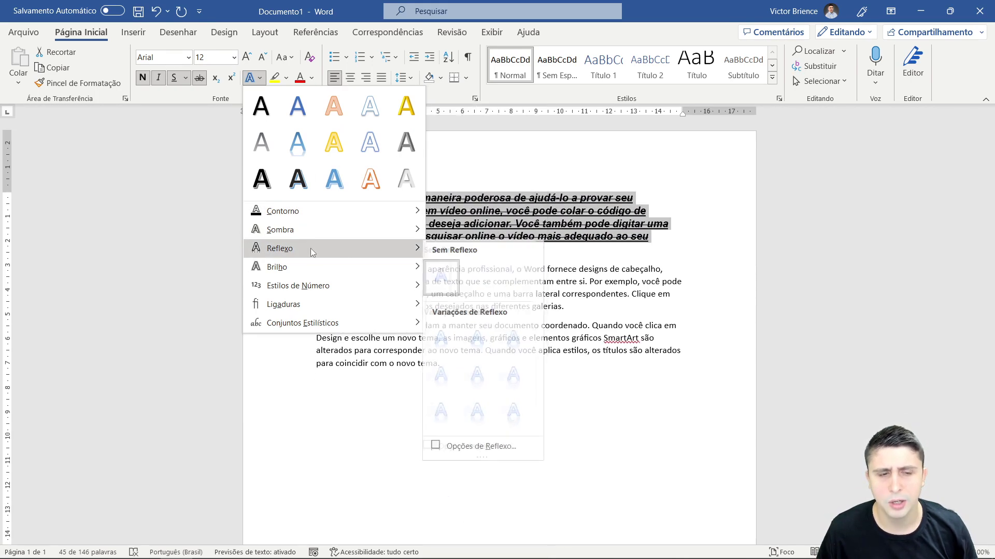
mouse_move(277, 266)
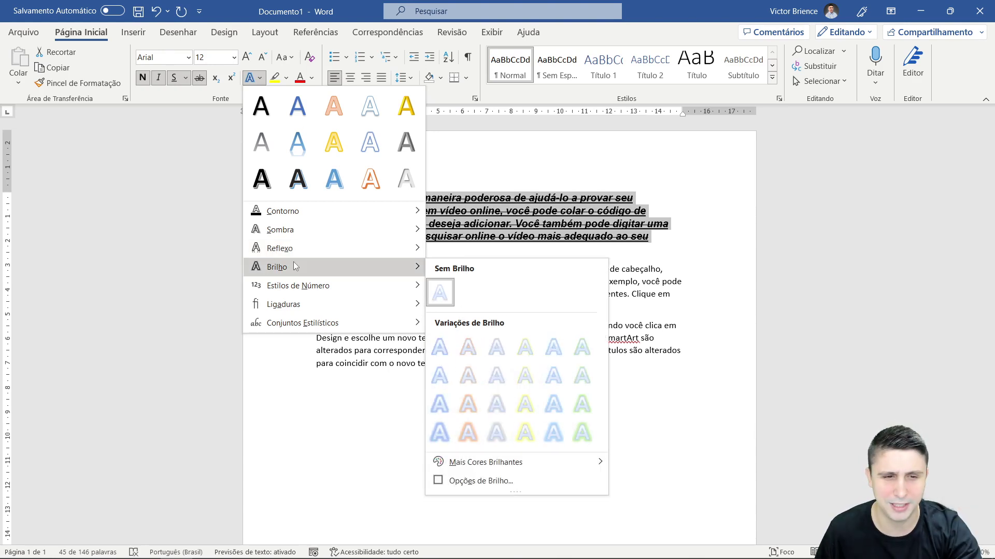
left_click(256, 79)
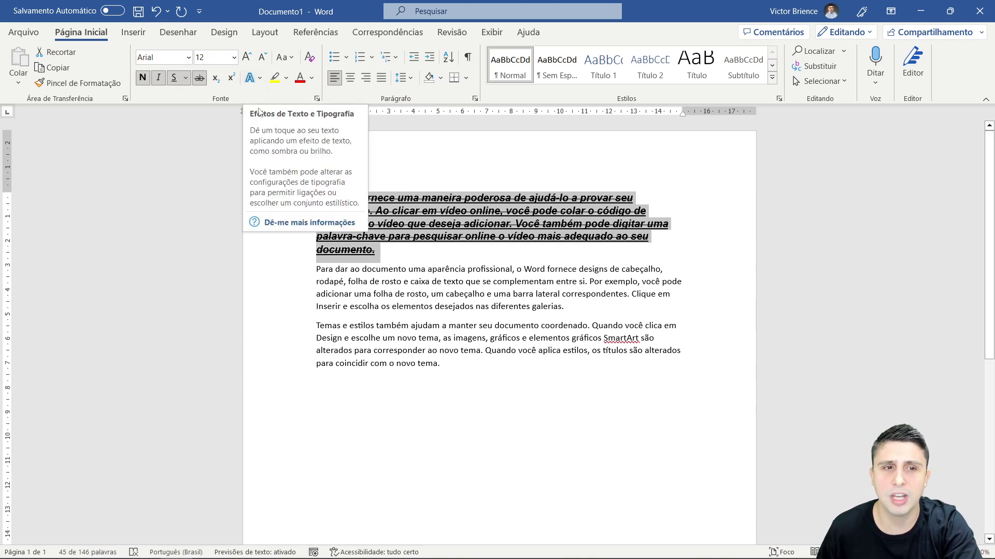
Step: Highlight the first paragraph in yellow and give its text a light green colour
left_click(275, 78)
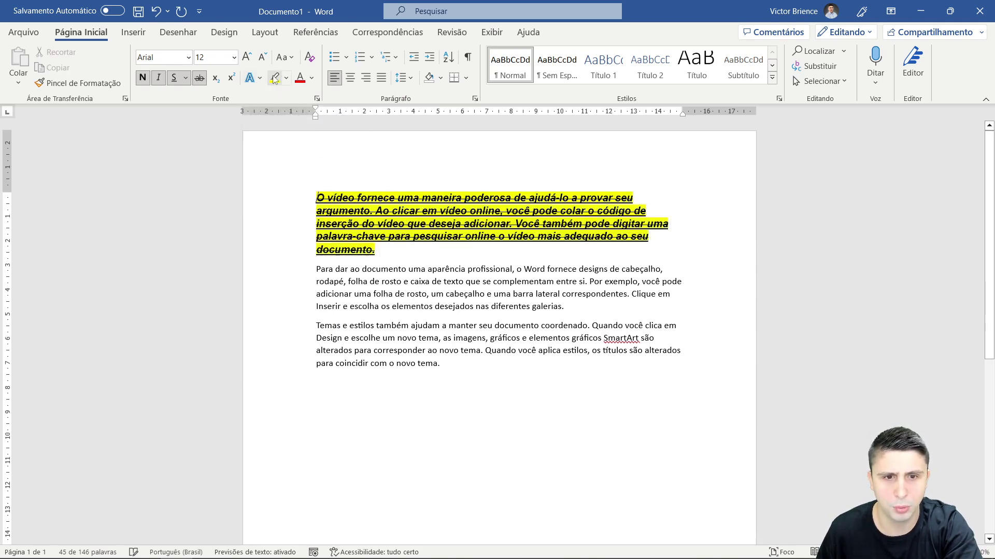
left_click(311, 79)
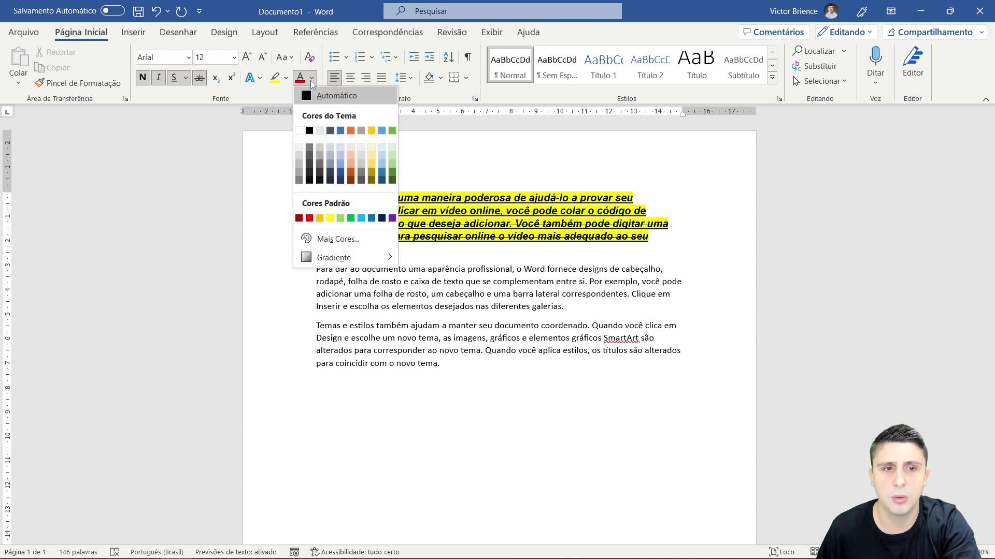
left_click(340, 218)
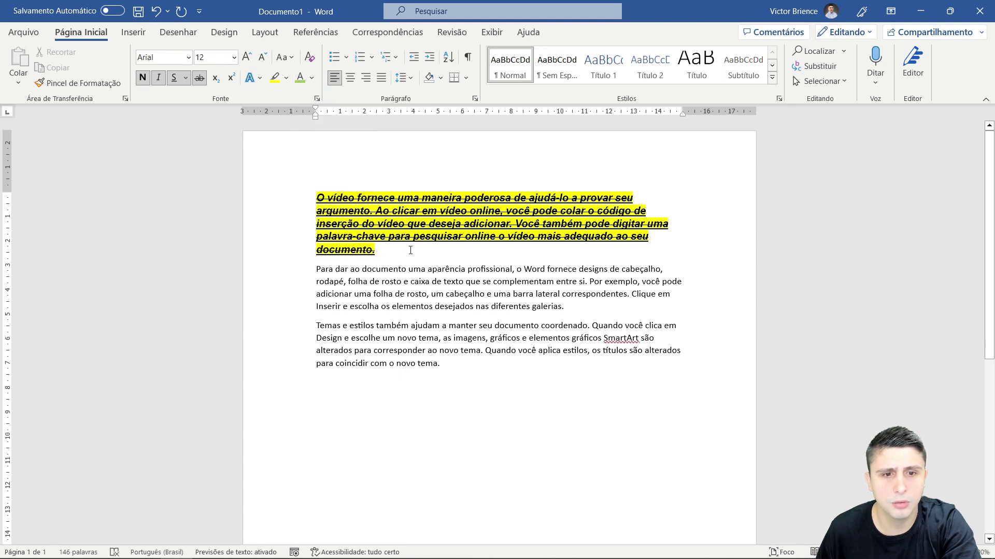
left_click_drag(383, 245, 315, 197)
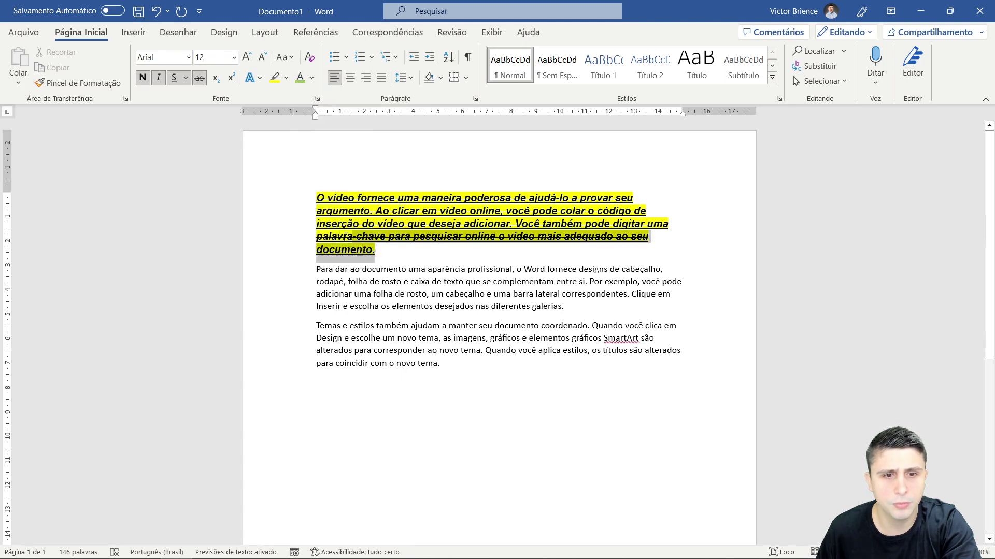
left_click(299, 78)
Step: Reset the paragraph's font colour to Automático black and reselect it
left_click(312, 78)
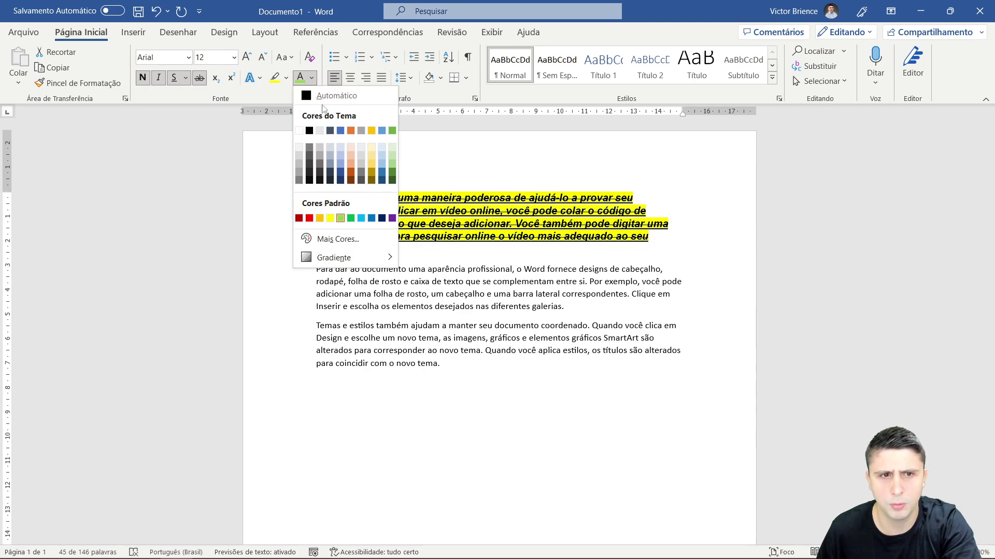
left_click(321, 96)
left_click(386, 254)
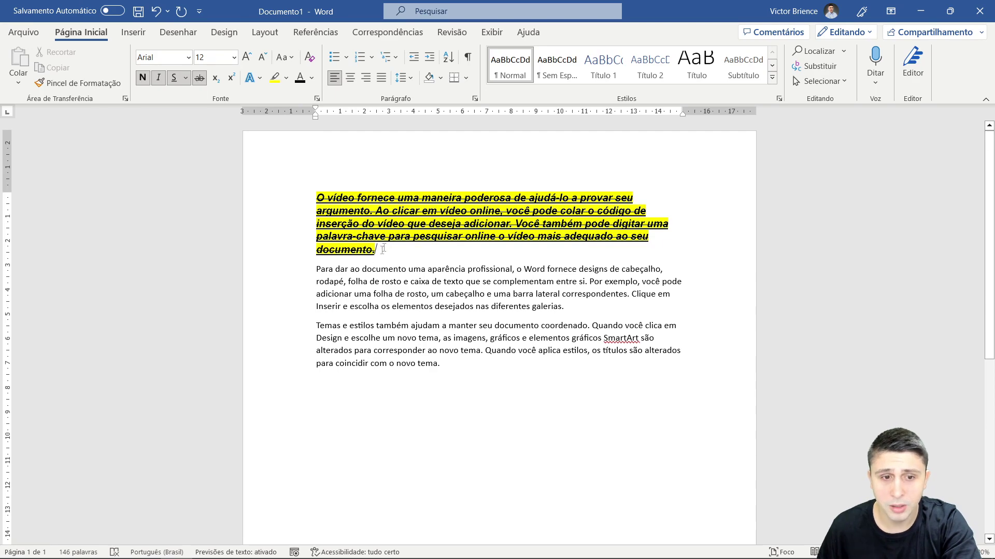
left_click_drag(380, 254, 316, 194)
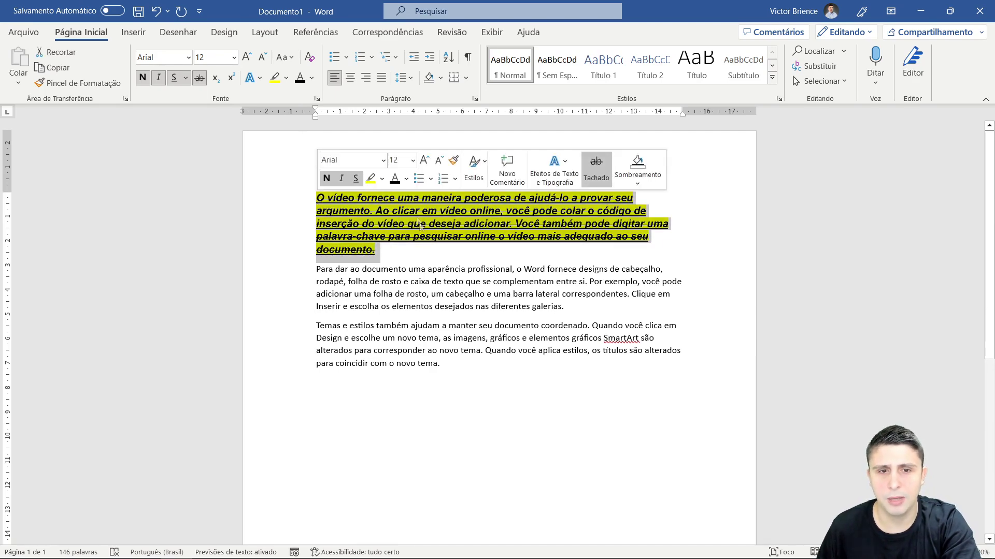
Step: Set the first paragraph's highlight to Sem Cores and turn off its strikethrough, underline, italic and bold
left_click(286, 78)
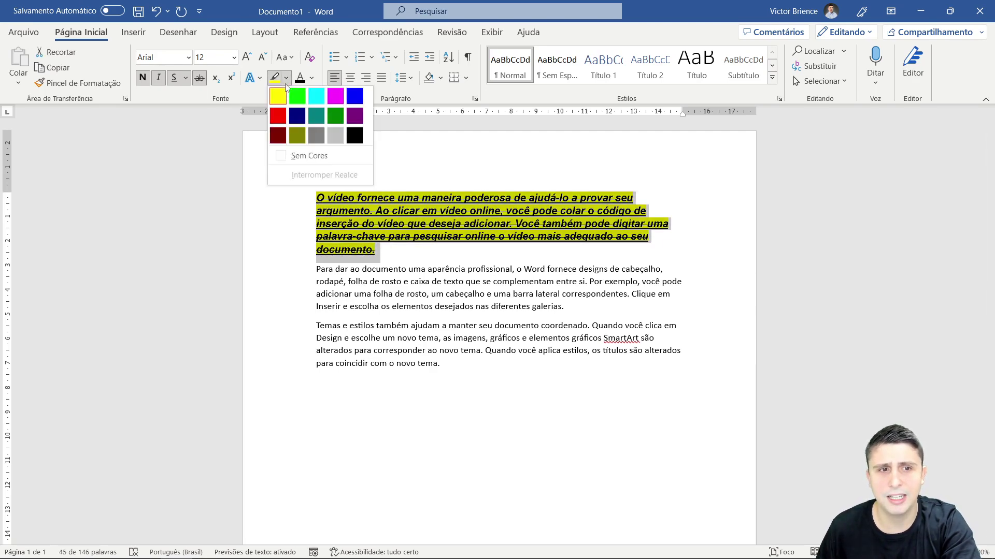
left_click(309, 155)
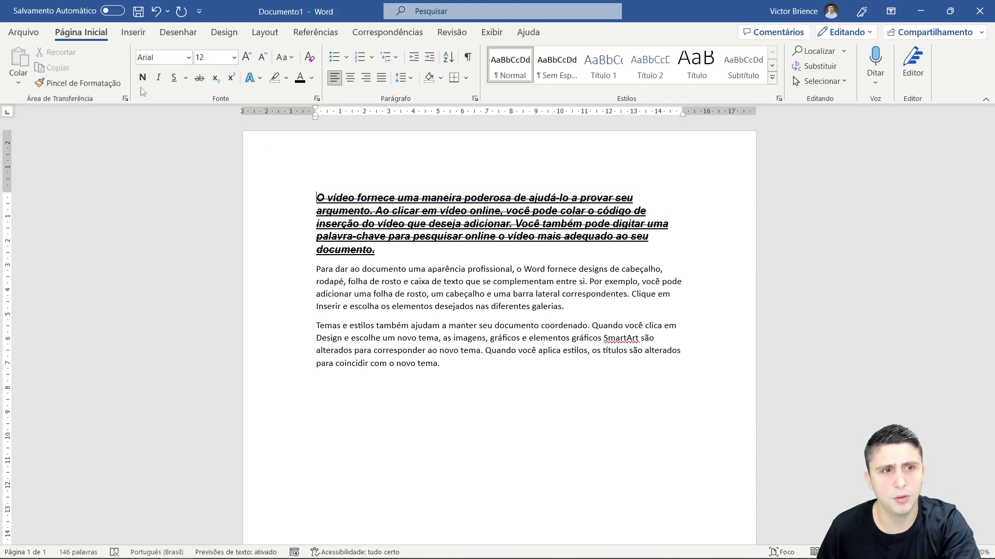
triple_click(390, 246)
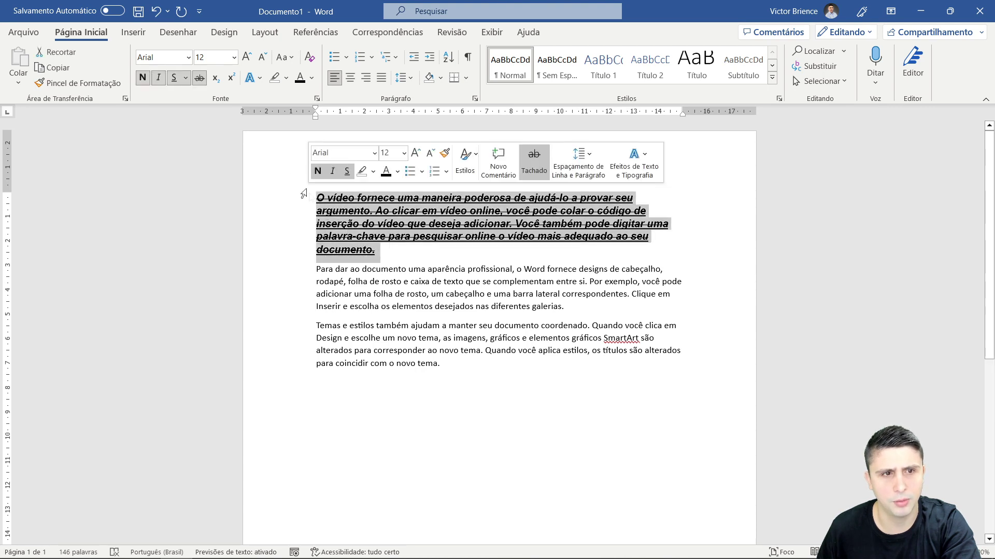
left_click(196, 83)
left_click(173, 78)
left_click(158, 78)
left_click(142, 78)
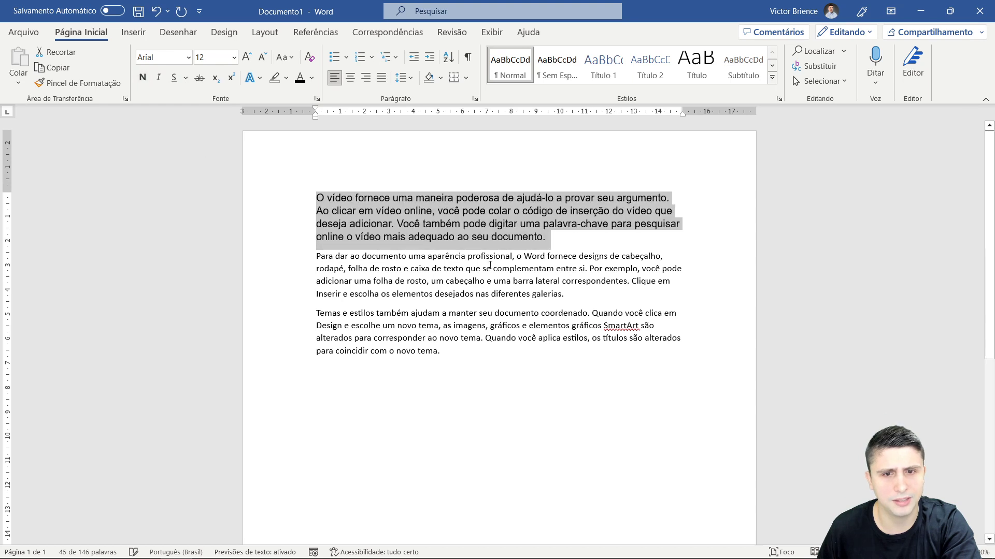
left_click(554, 243)
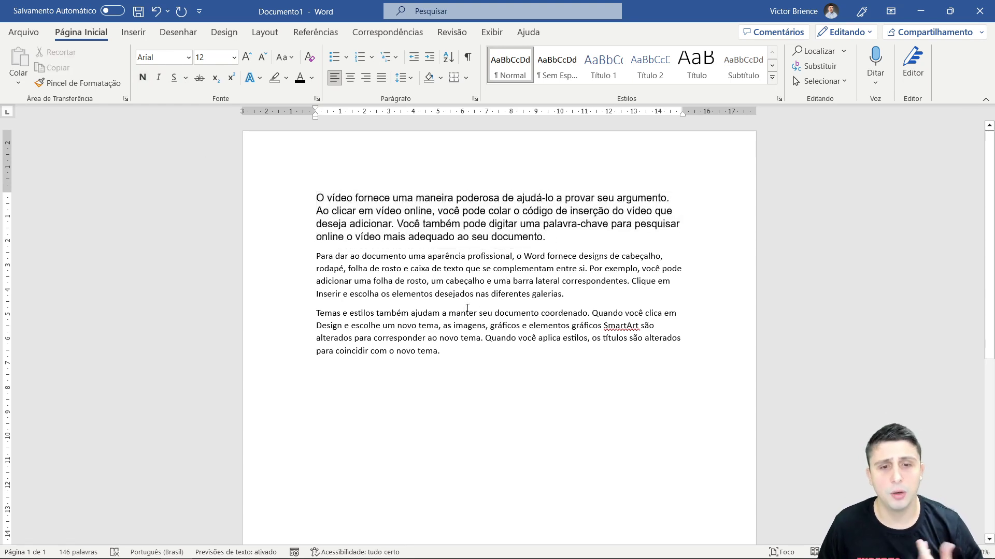
Step: Set the second and third paragraphs to Arial, size 12
left_click_drag(445, 352, 305, 259)
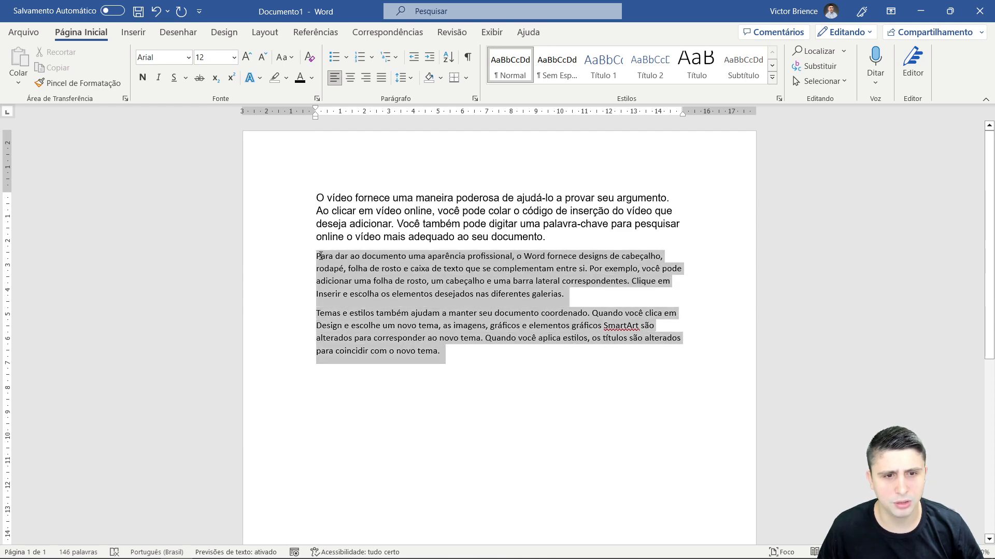
left_click(188, 57)
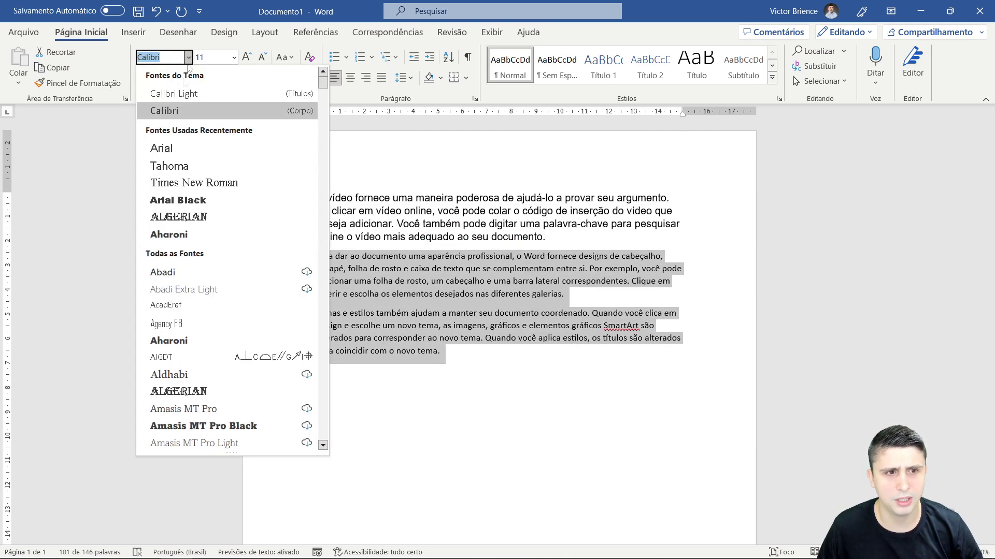
left_click(170, 150)
left_click(234, 57)
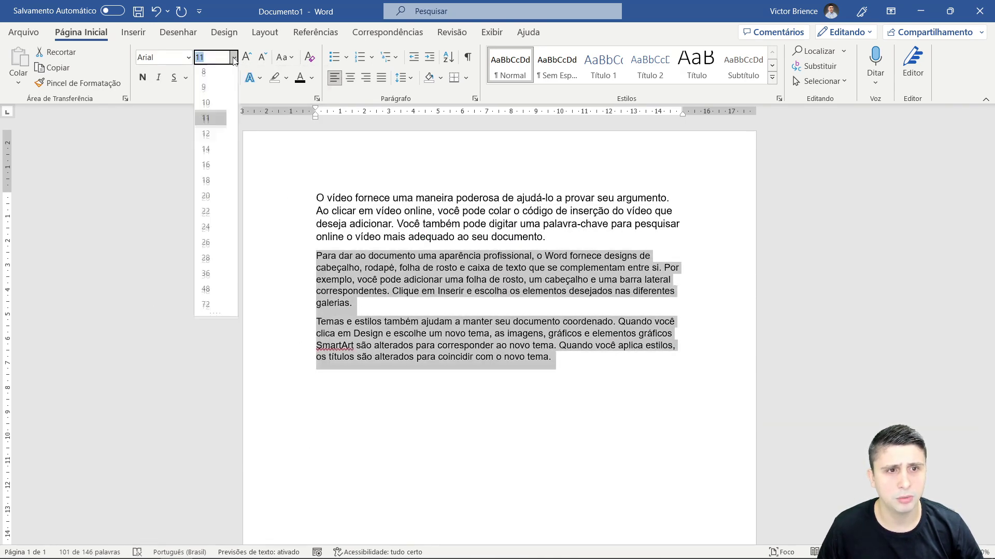
left_click(213, 136)
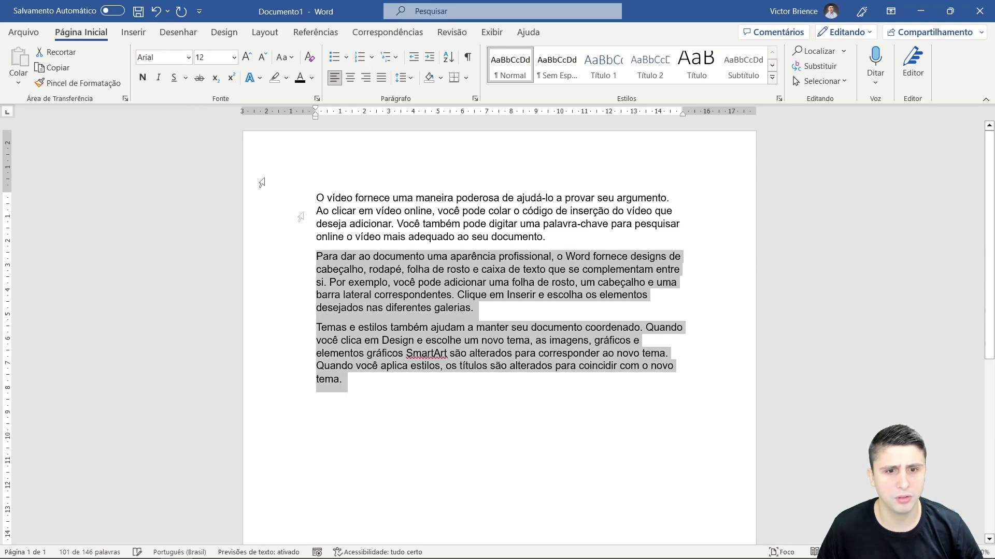
left_click(398, 385)
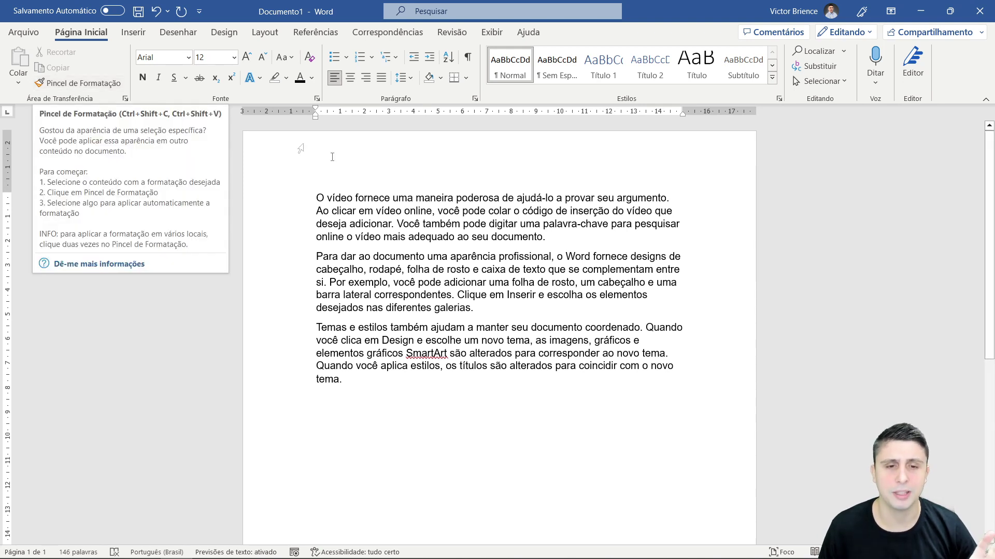
Step: Undo the font and size changes so paragraphs 2–3 return to Calibri 11
left_click(156, 11)
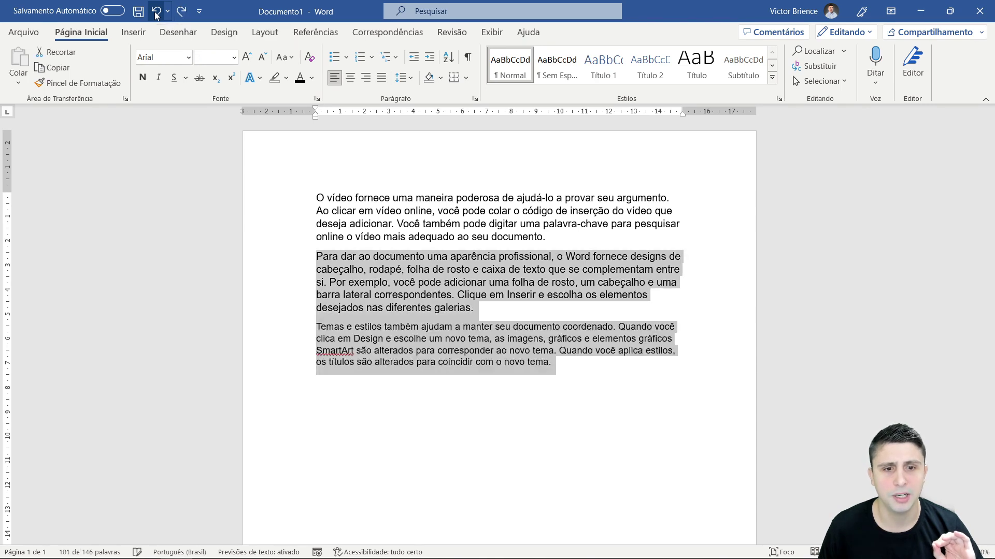
left_click(156, 11)
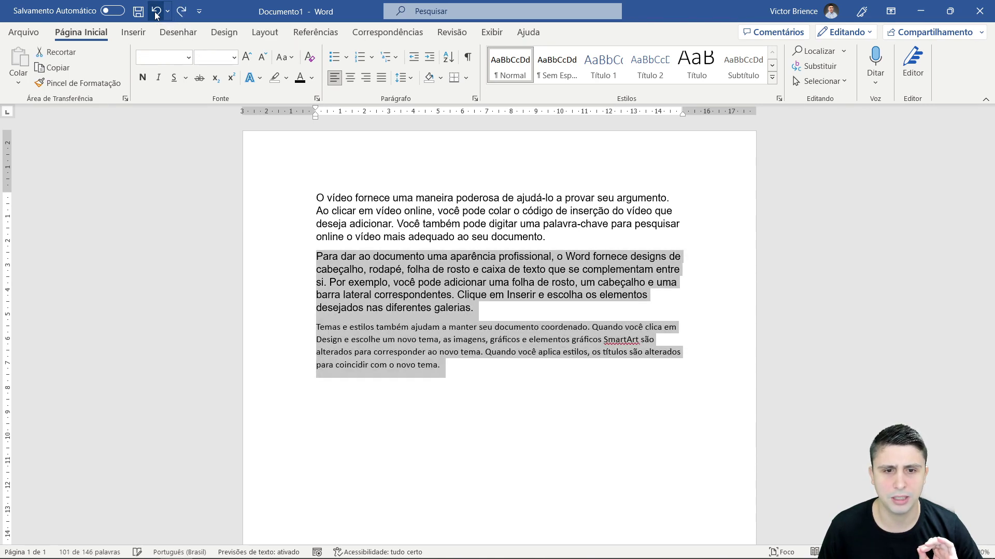
left_click(156, 11)
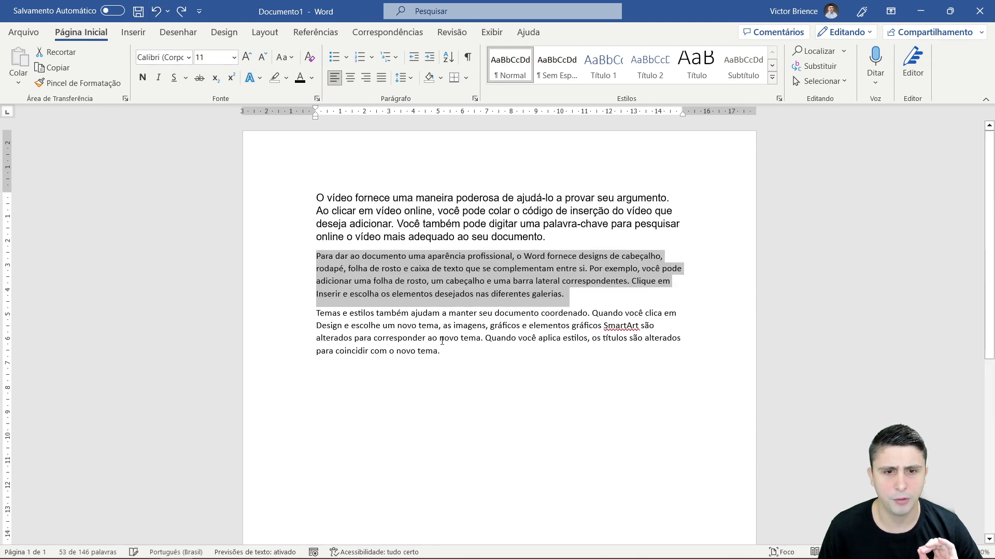
left_click(450, 355)
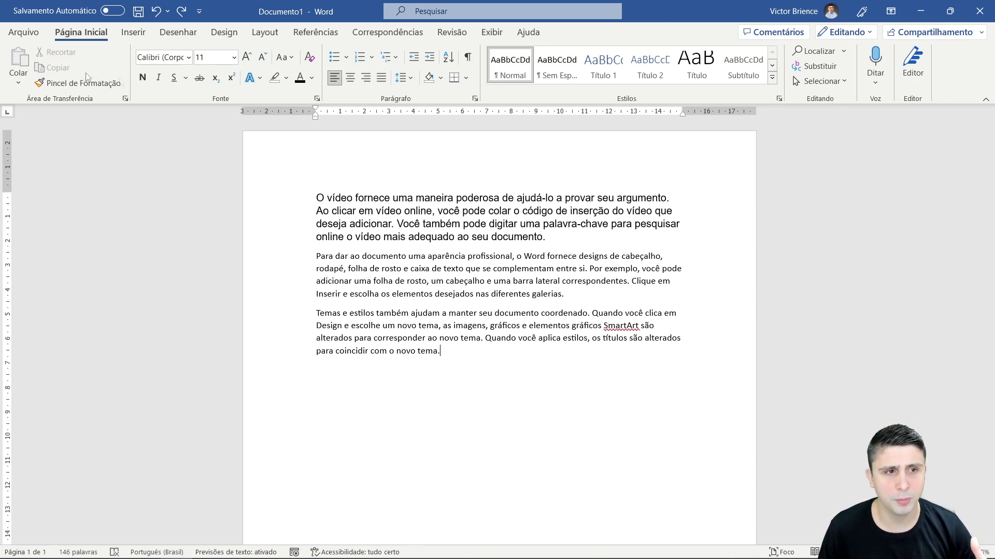
Step: Use Pincel de Formatação to copy the first paragraph's Arial 12 formatting onto paragraphs 2–3
left_click_drag(550, 235, 318, 198)
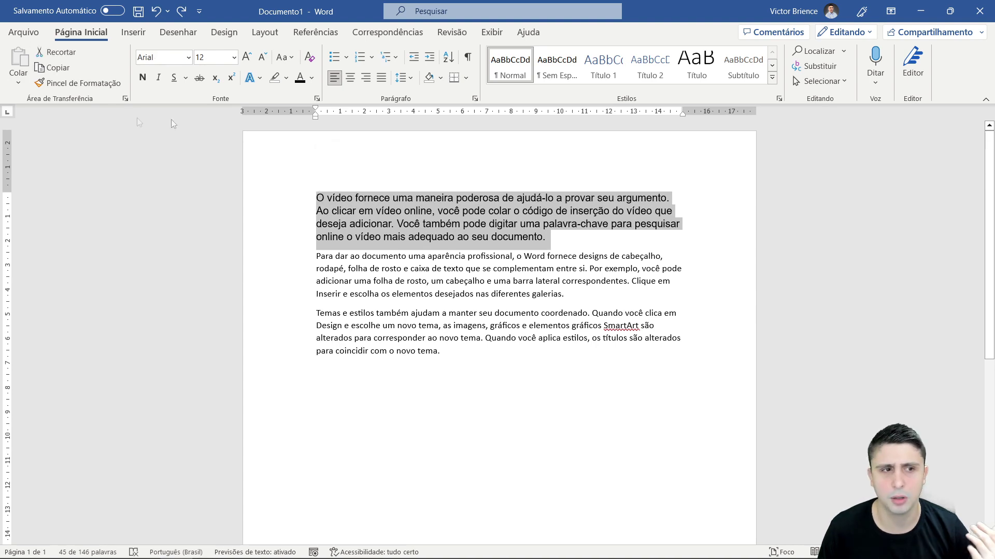
left_click(88, 85)
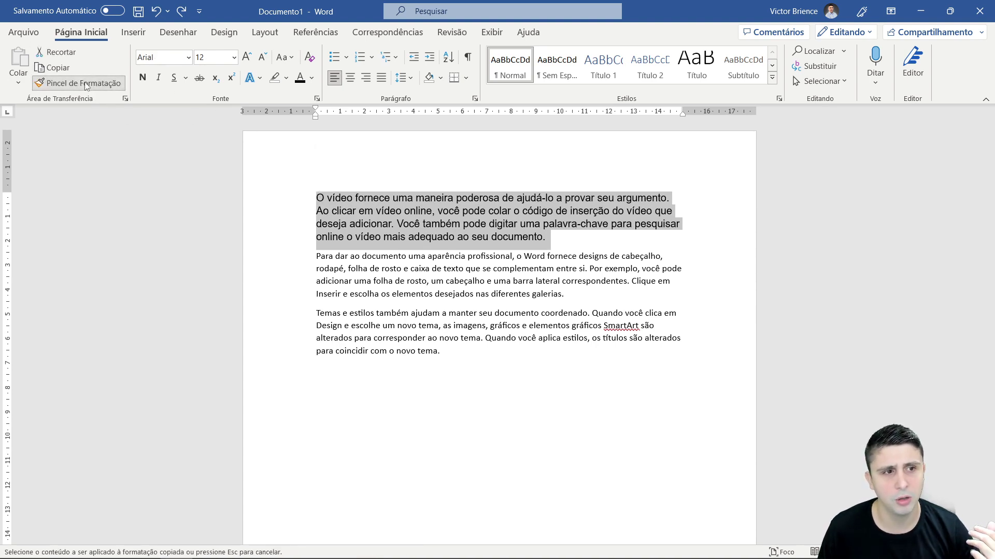
left_click_drag(446, 353, 294, 259)
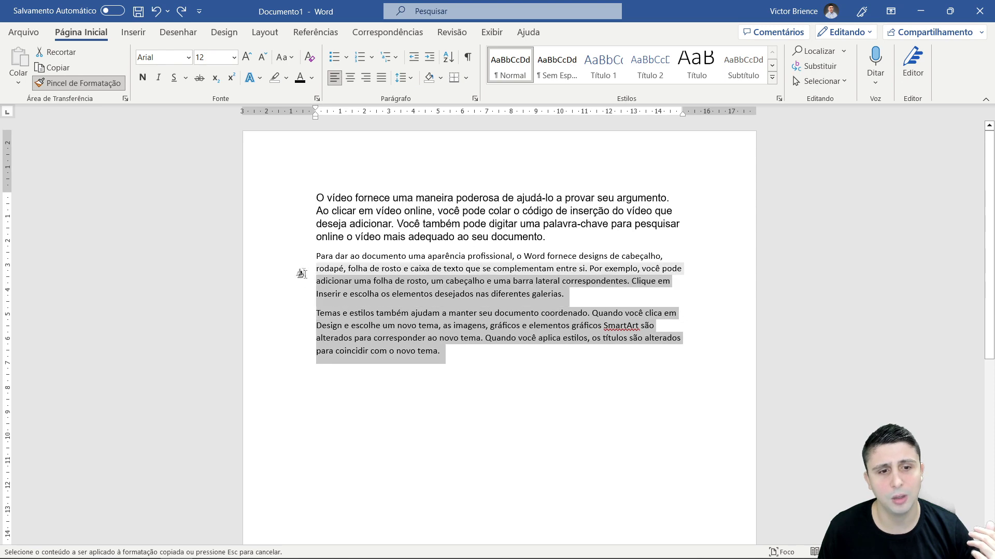
left_click_drag(294, 259, 294, 260)
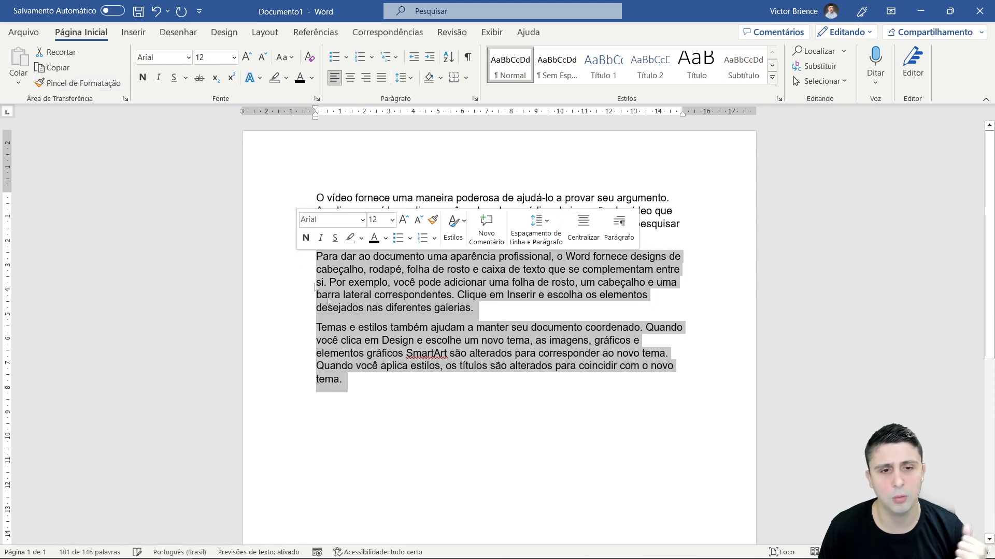
left_click(368, 385)
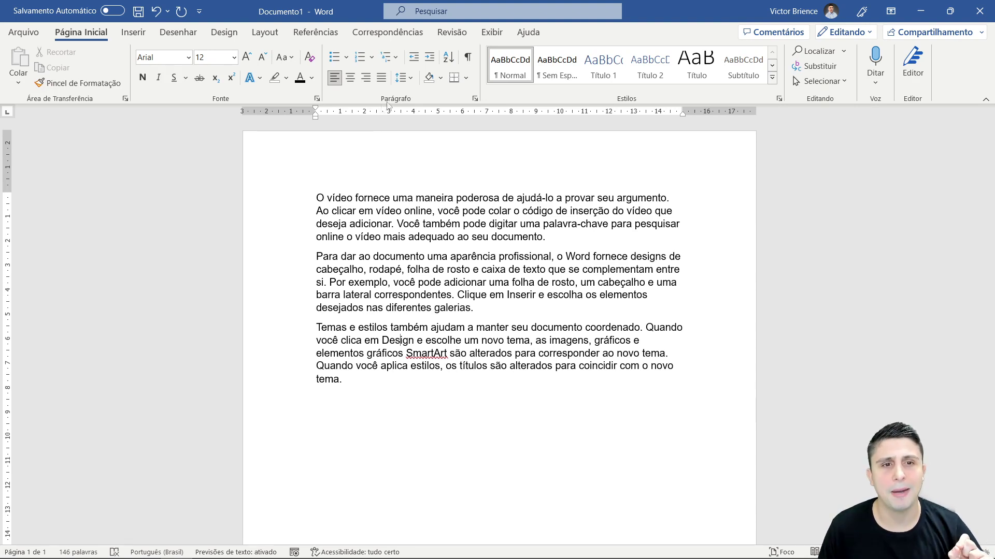
left_click(346, 57)
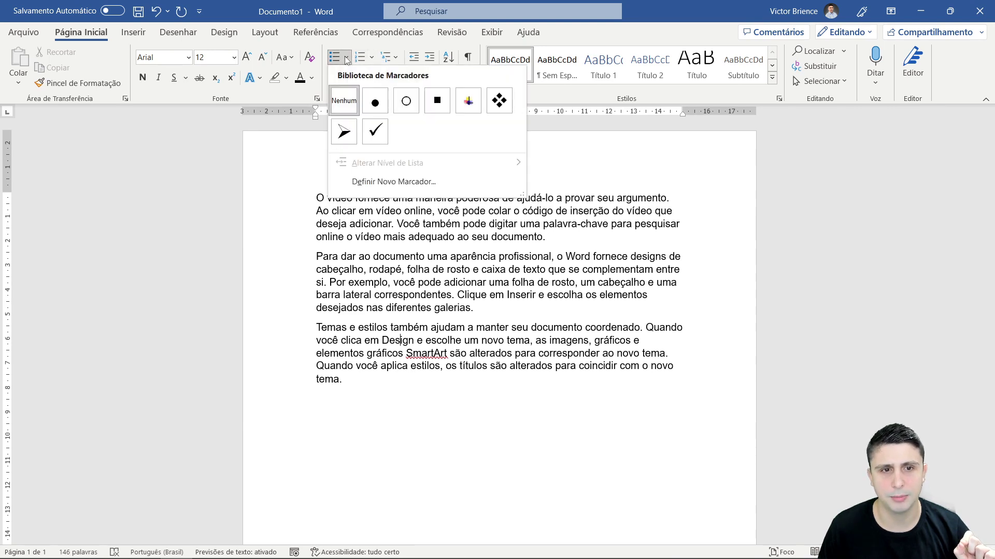
left_click(346, 57)
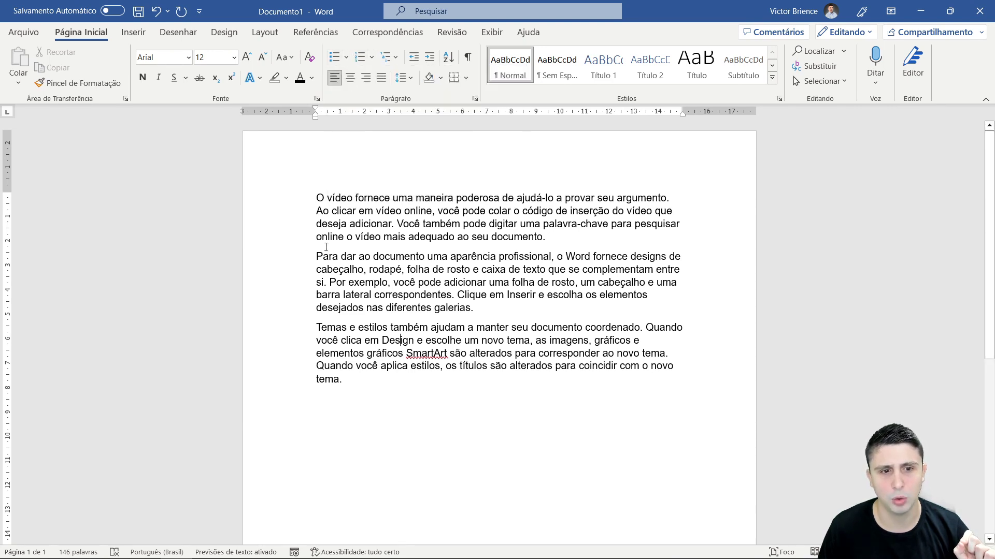
left_click(334, 57)
left_click(345, 57)
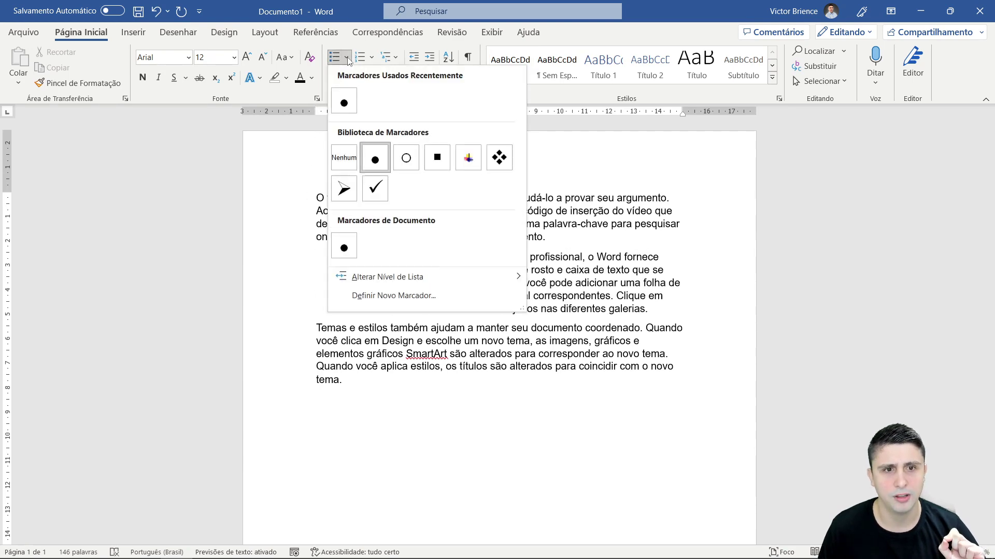
left_click(344, 188)
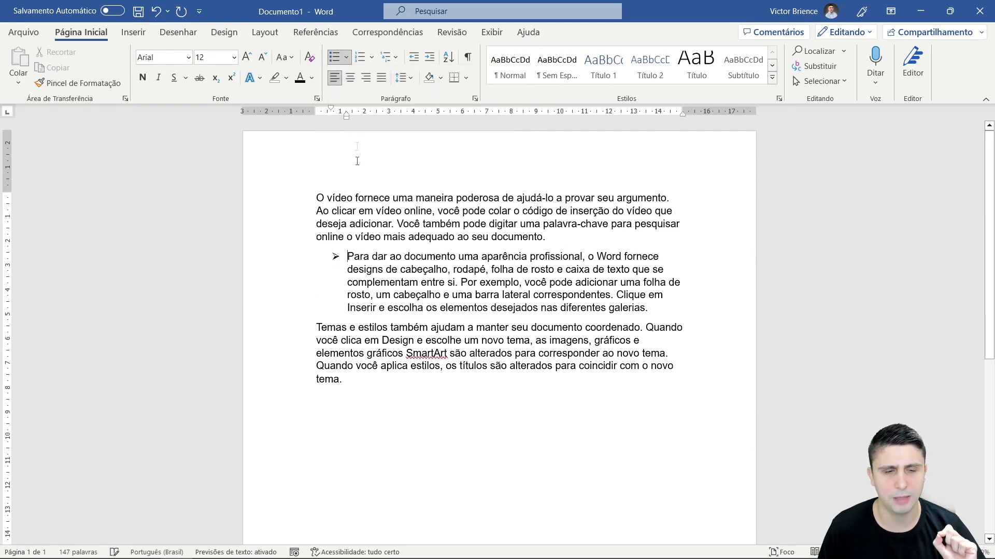
left_click(346, 58)
left_click(376, 186)
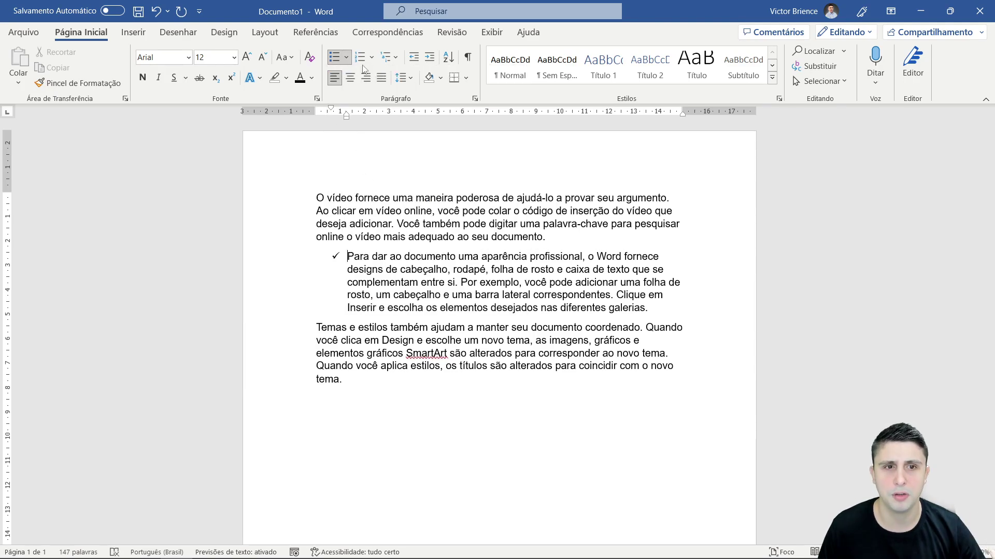
left_click(334, 57)
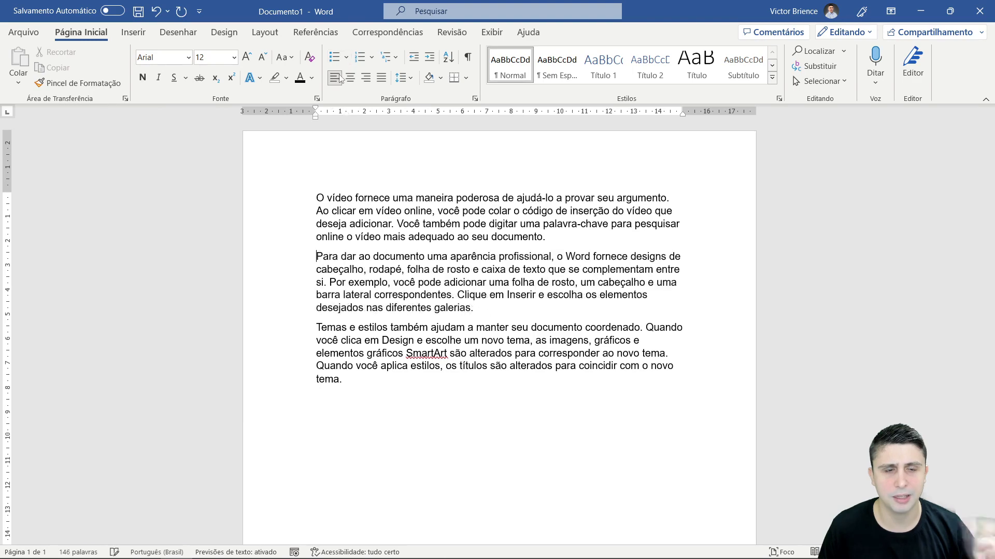
left_click(371, 57)
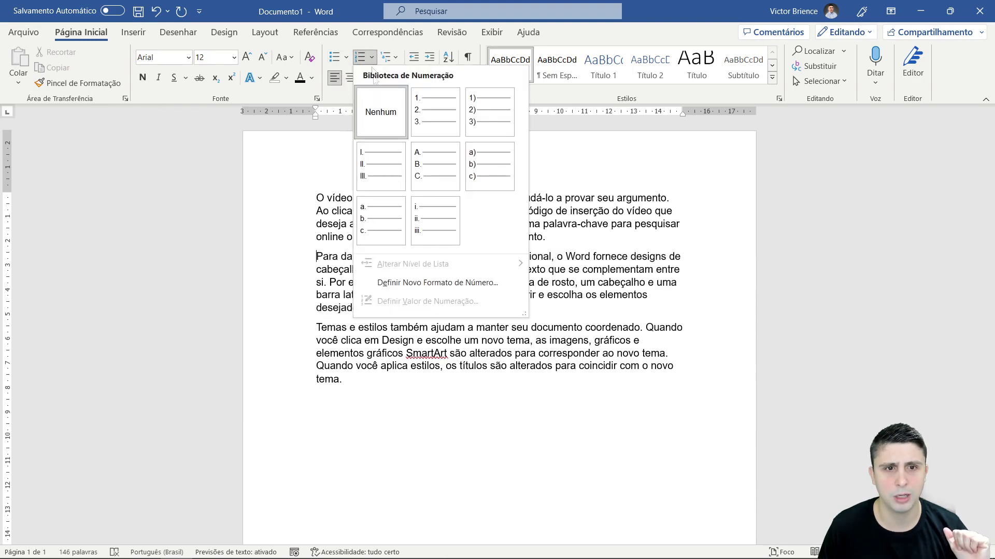
left_click(425, 127)
left_click(397, 58)
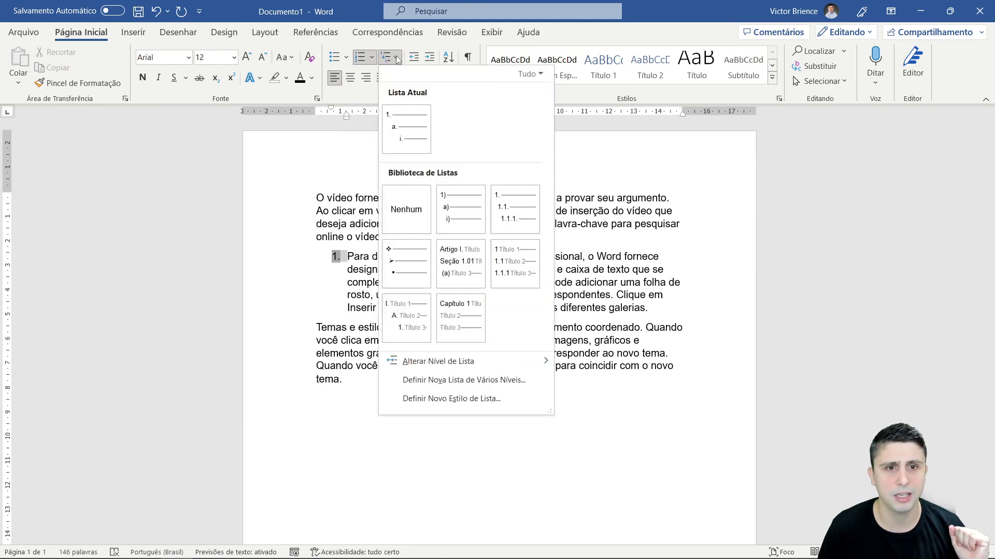
left_click(397, 58)
left_click(371, 58)
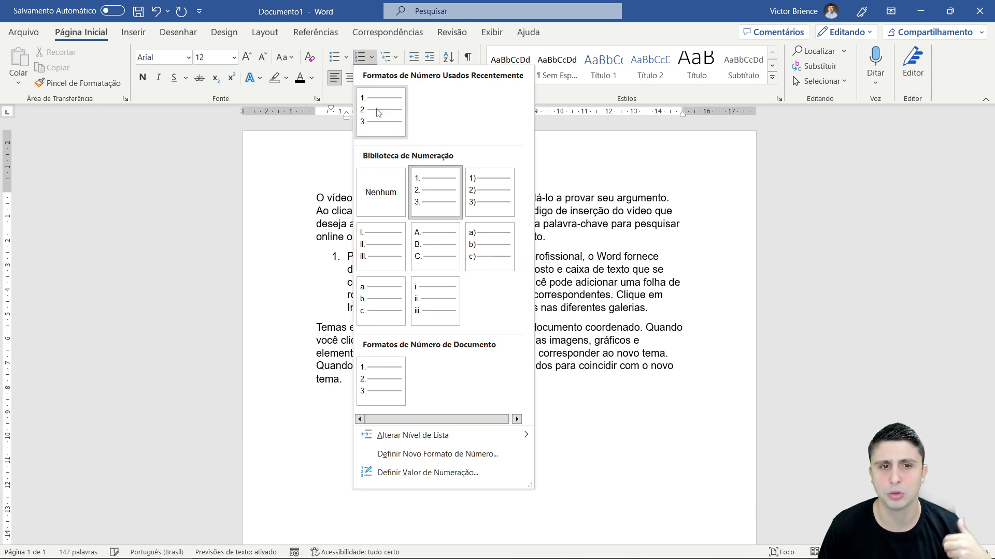
left_click(435, 192)
left_click(399, 61)
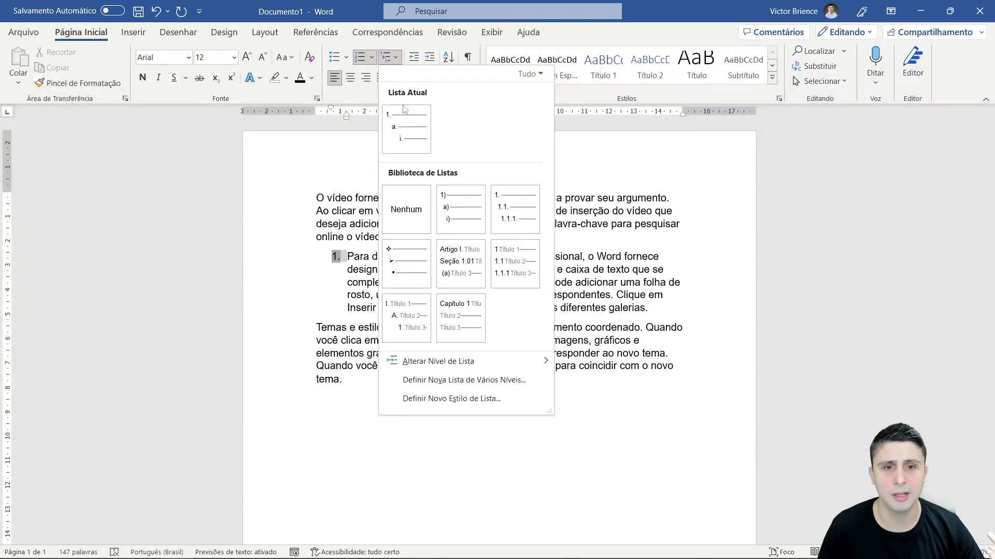
key("Escape")
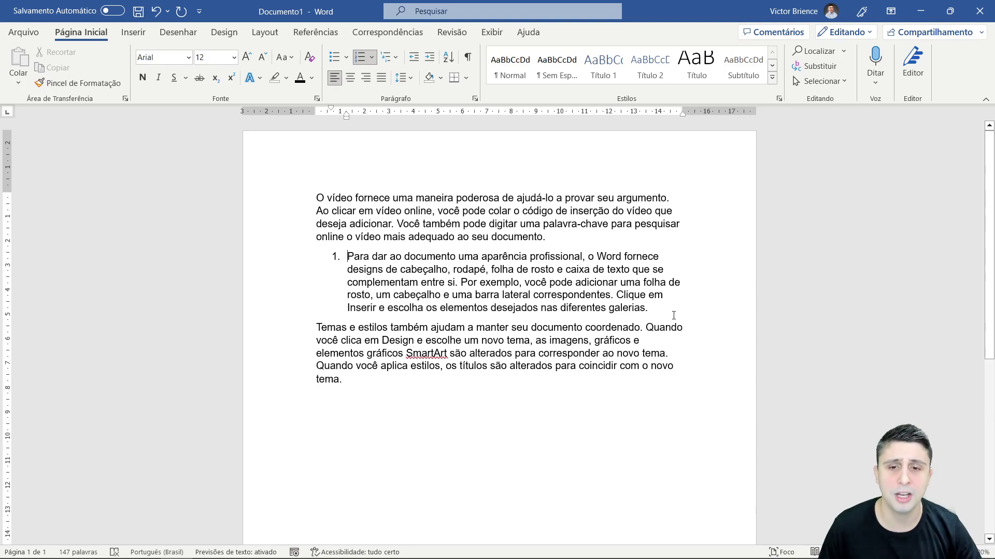
key("Return")
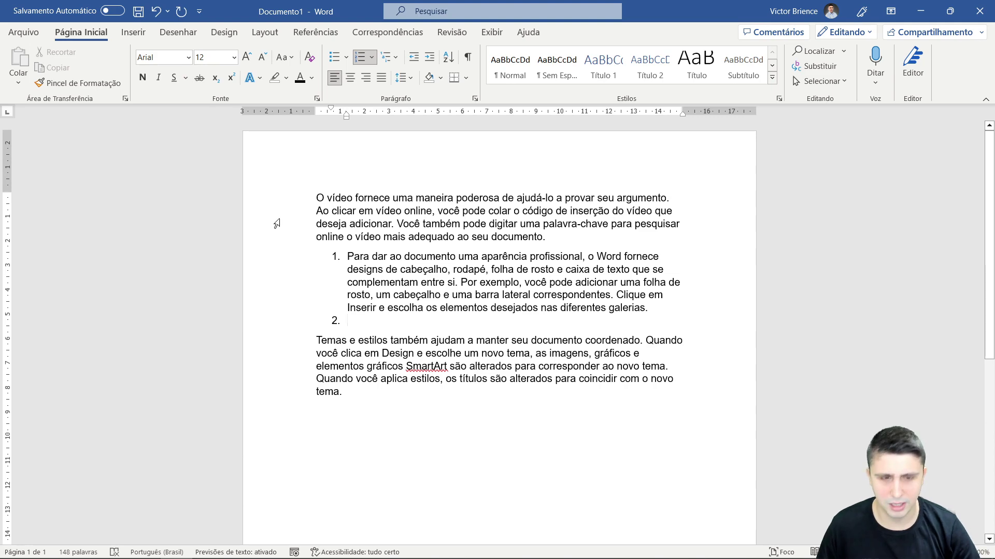
key("BackSpace")
left_click(321, 257)
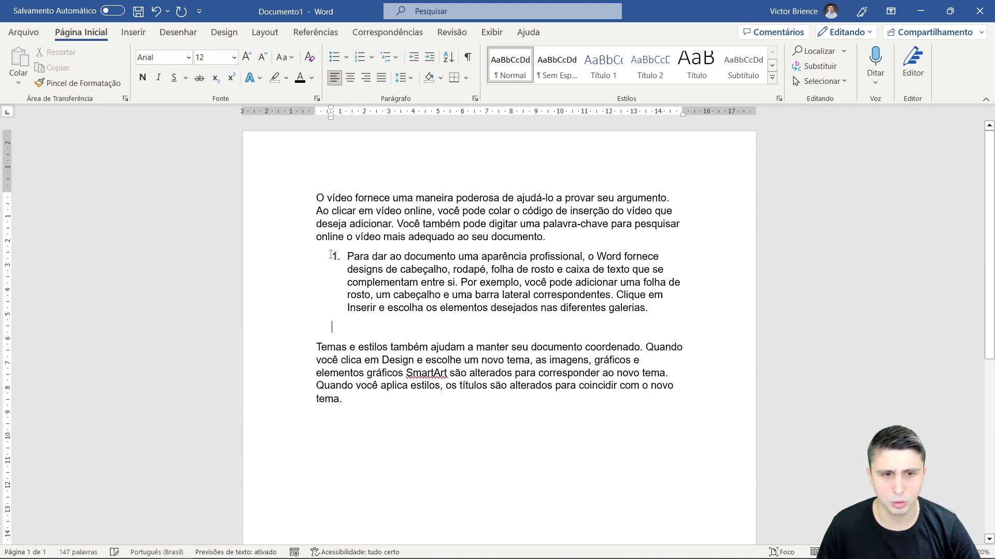
left_click(365, 61)
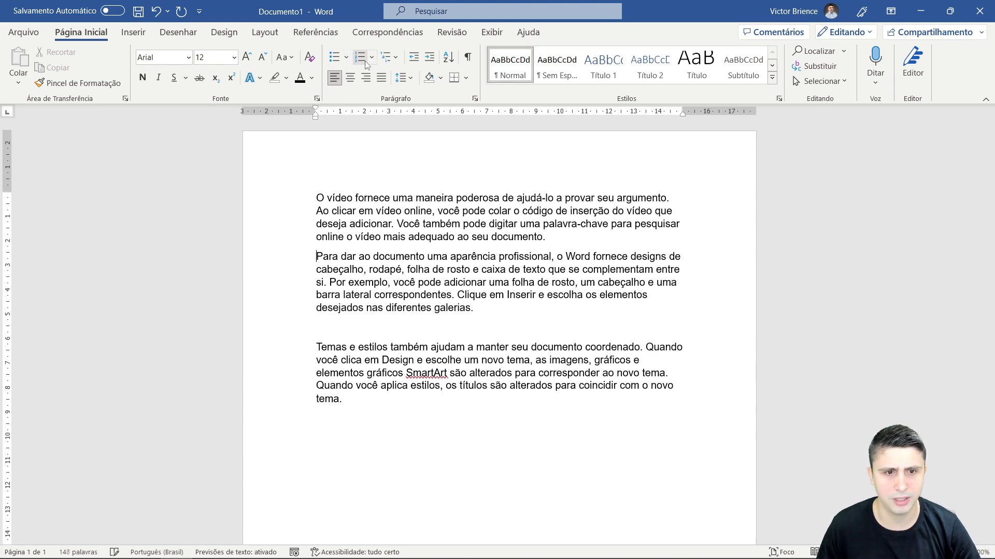
left_click(350, 321)
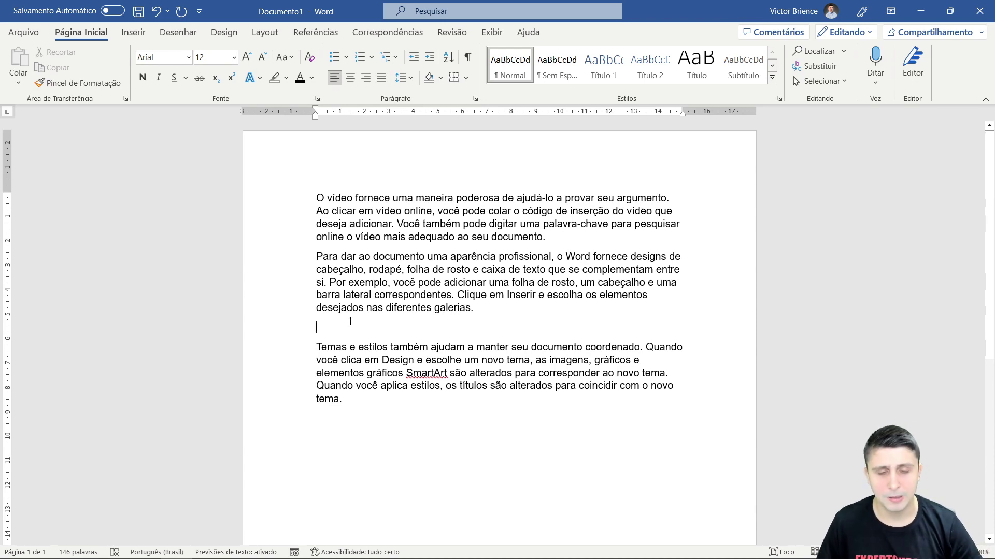
key("Return")
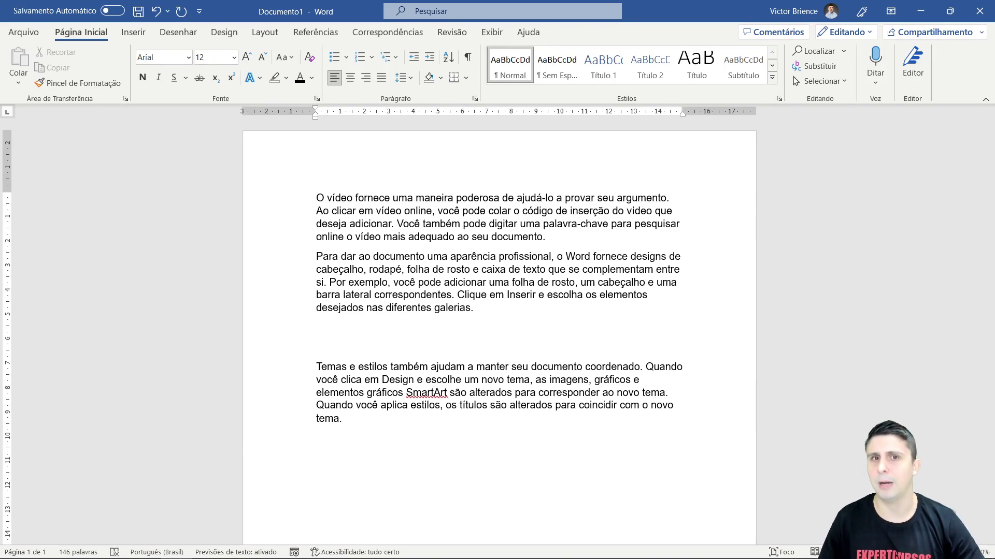
key("BackSpace")
key("BackSpace")
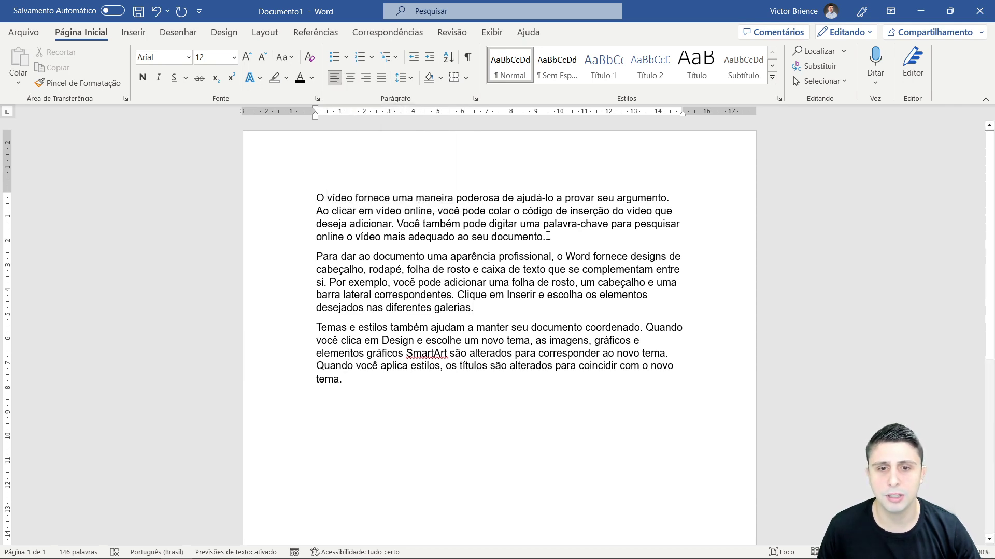
Step: Try center and right alignment on the first paragraph, then settle on Justificar
left_click_drag(546, 236, 311, 199)
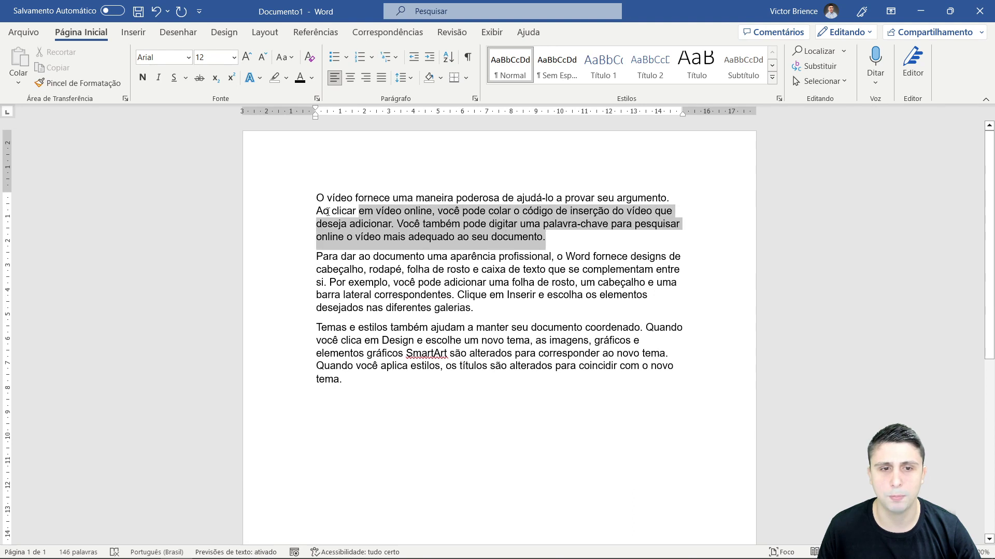
left_click(349, 78)
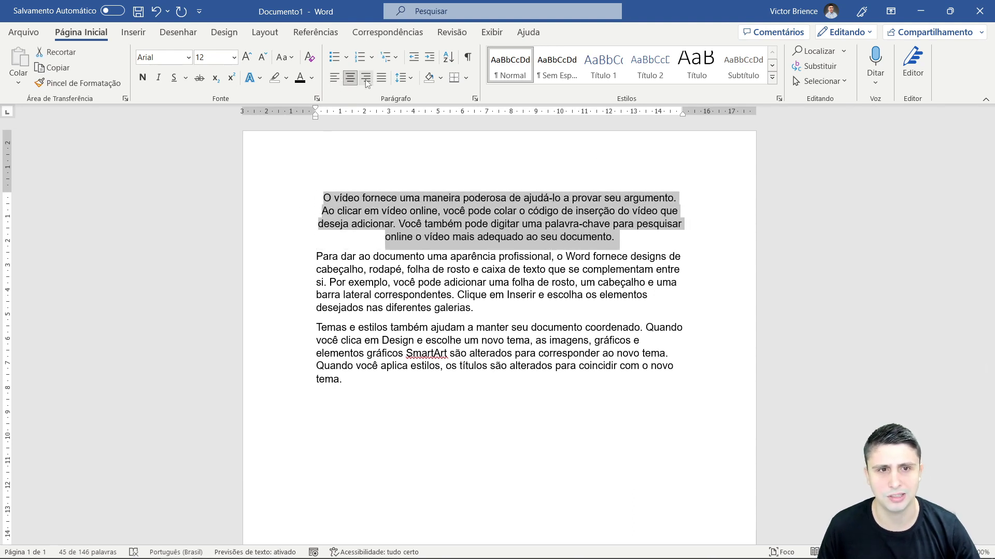
left_click(366, 78)
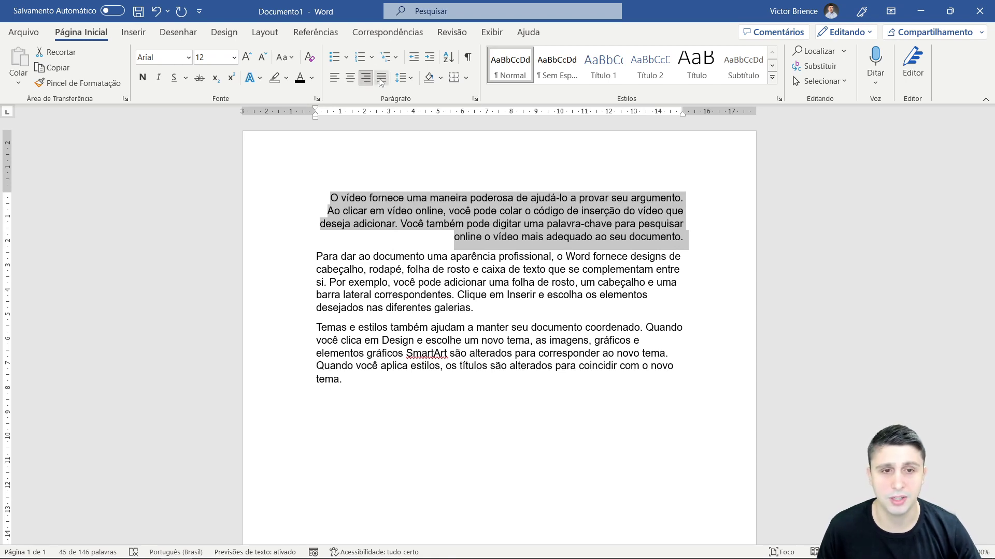
left_click(380, 78)
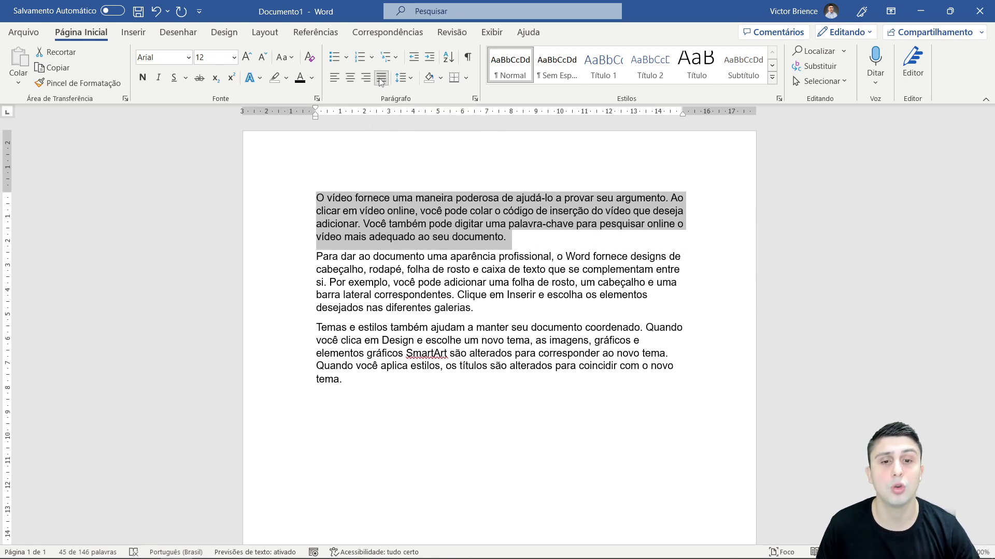
left_click(438, 268)
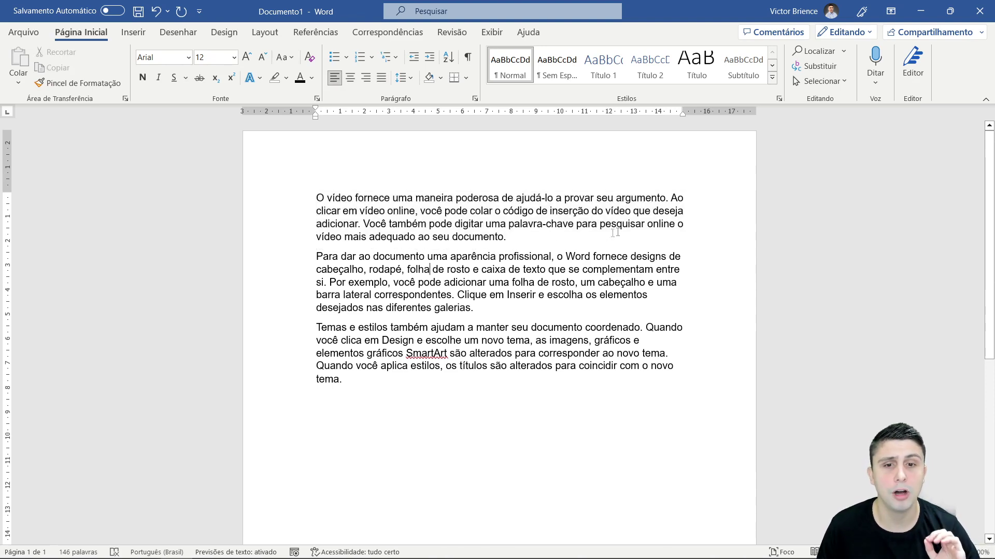
left_click(317, 223)
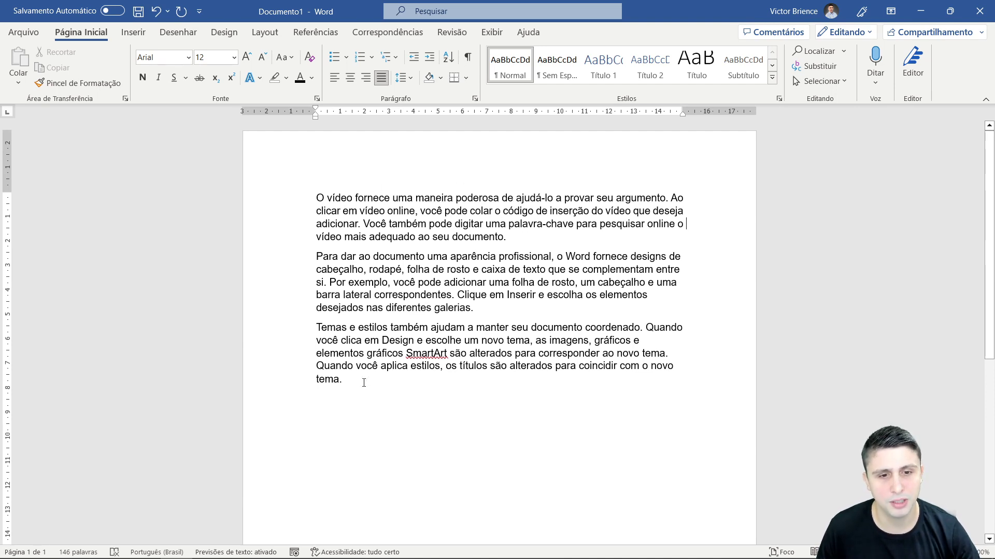
Step: Apply Justificar to the second paragraph, then to the third paragraph
triple_click(336, 200)
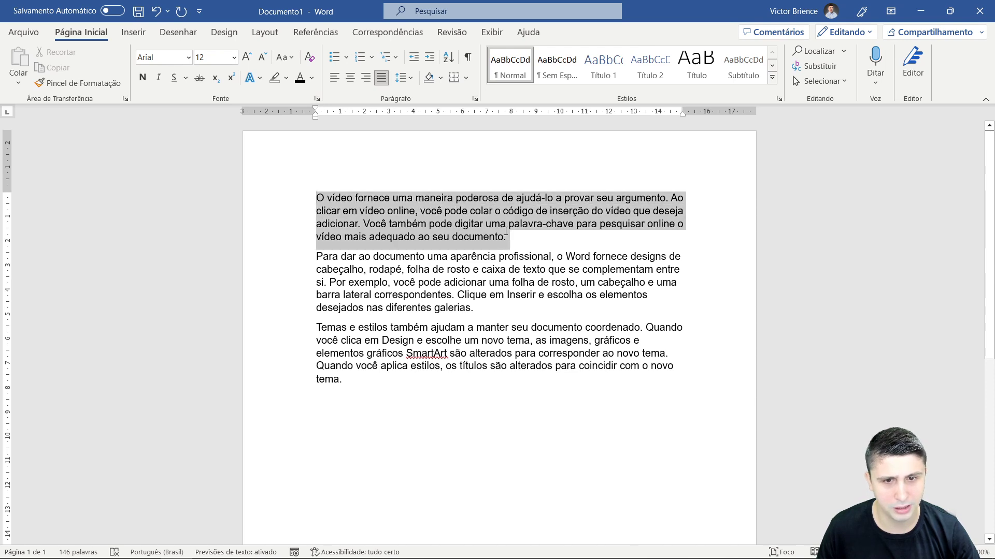
left_click_drag(473, 307, 414, 294)
left_click(409, 280)
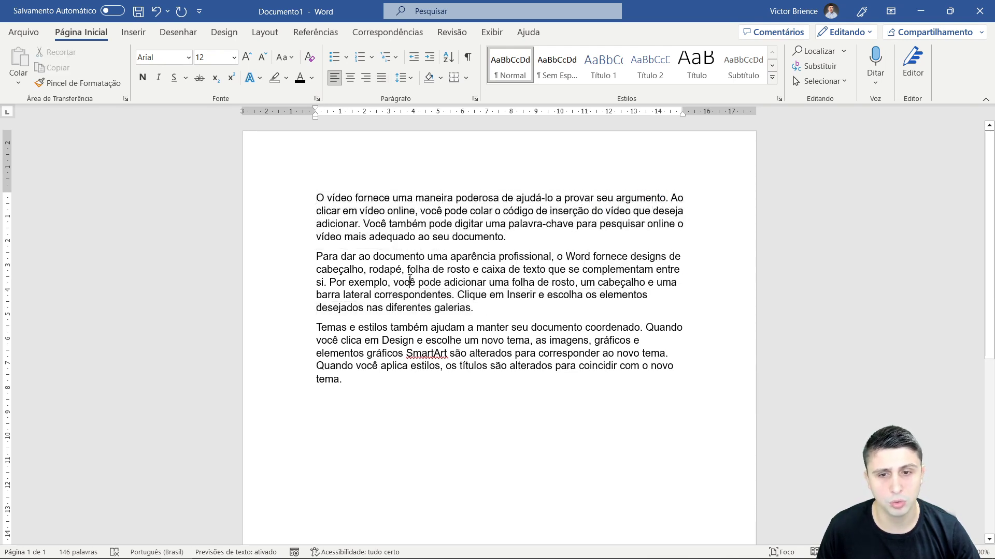
left_click_drag(479, 316, 295, 257)
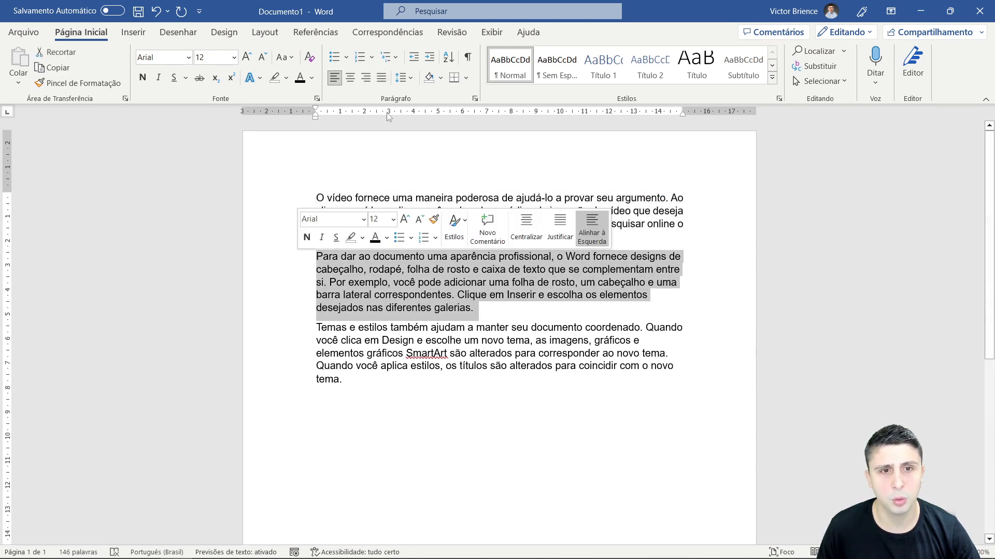
left_click(374, 80)
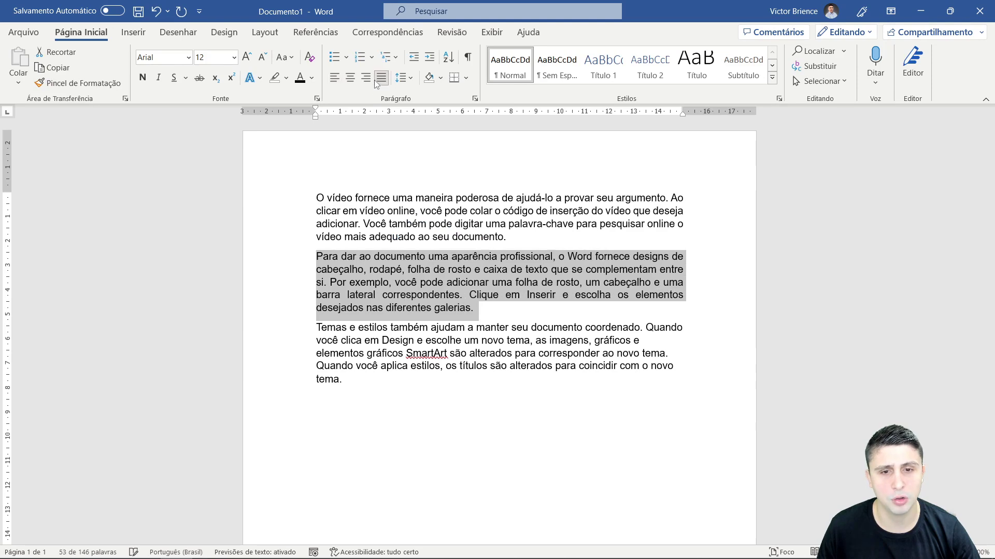
left_click(532, 317)
left_click_drag(359, 382, 314, 325)
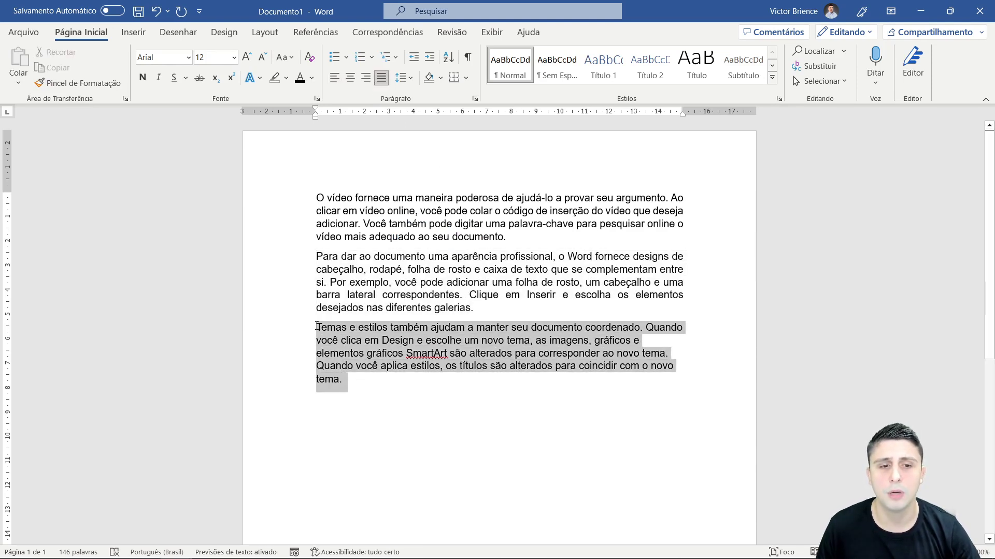
left_click(380, 79)
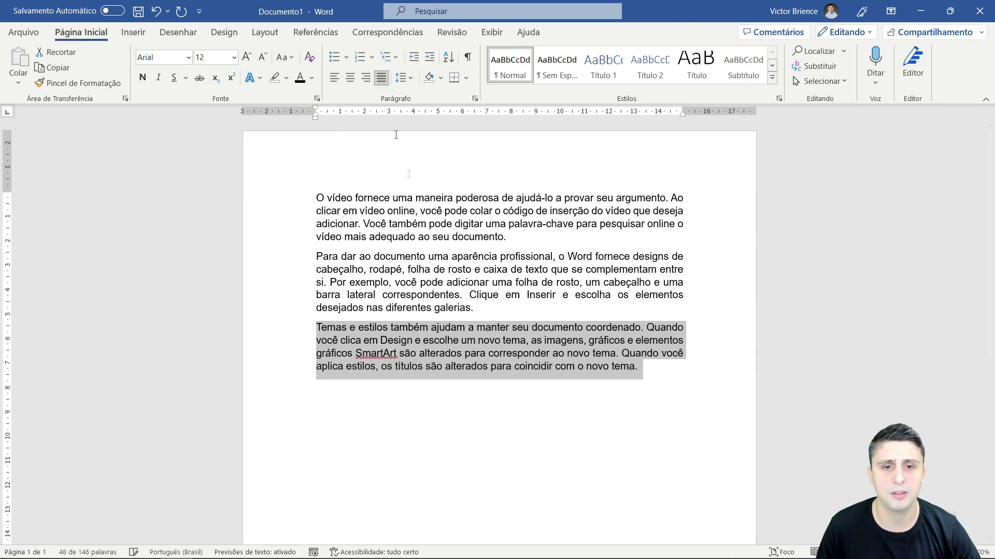
left_click(448, 388)
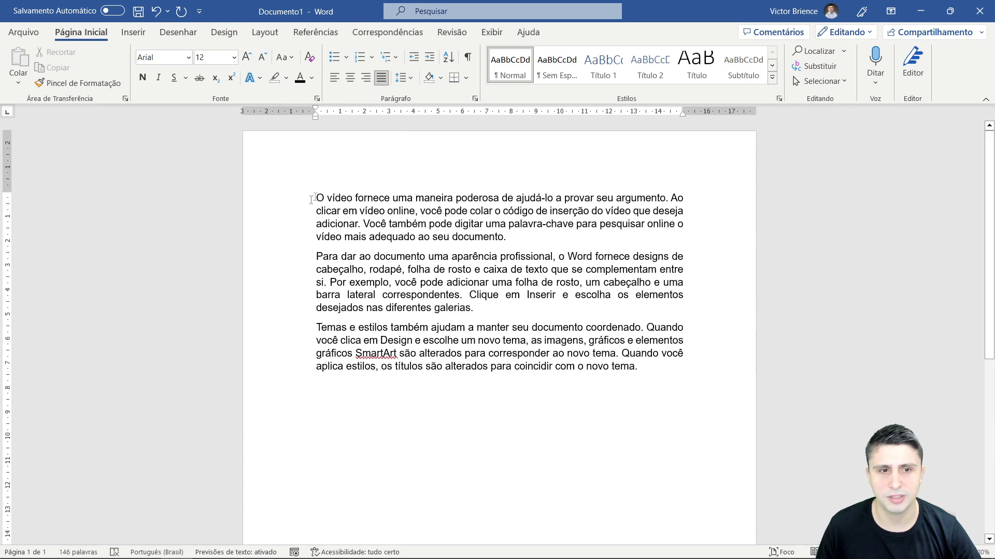
left_click(403, 79)
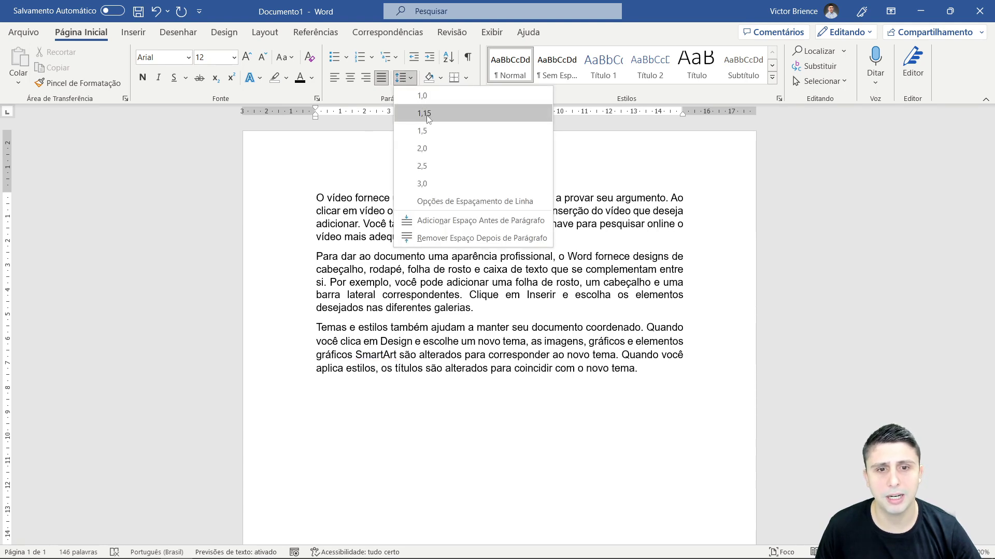
Step: Preview line spacing options for the first paragraph without applying any, then open its context menu
left_click(510, 244)
left_click_drag(509, 244, 317, 198)
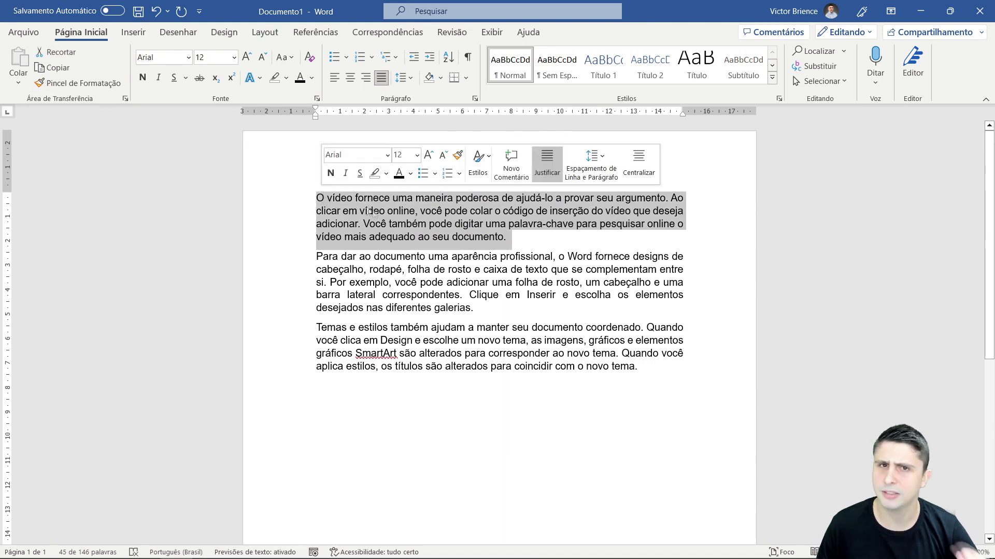
left_click(402, 78)
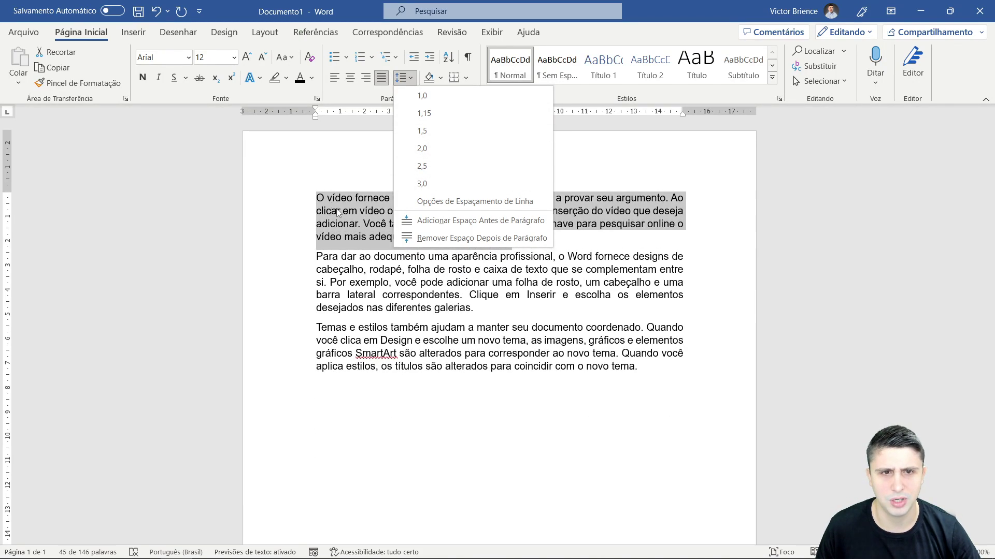
left_click(342, 220)
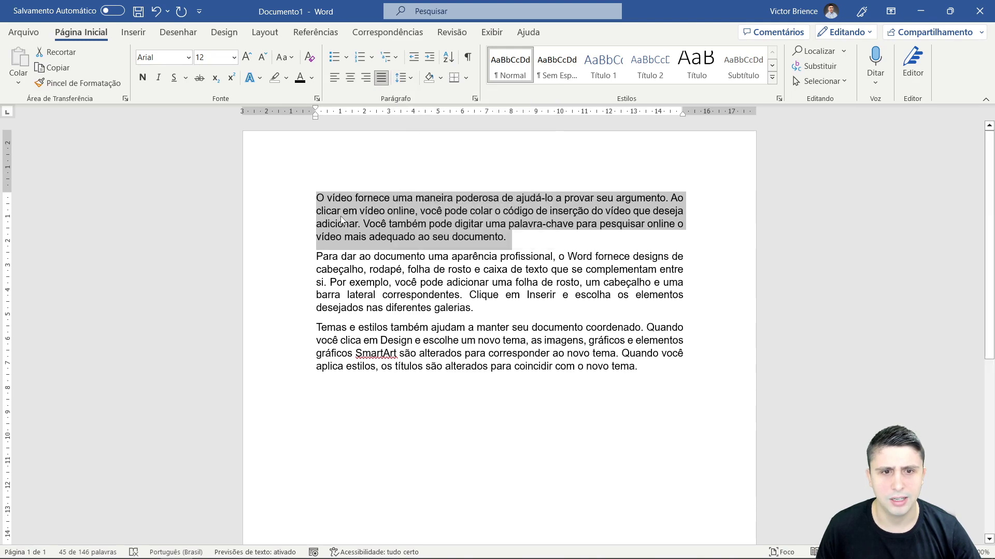
right_click(412, 225)
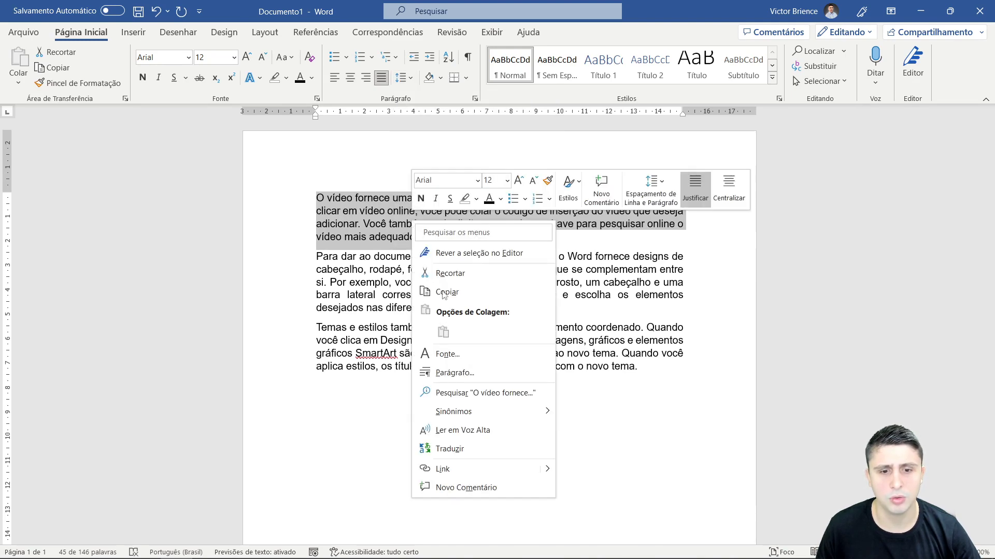
Step: Cancel the Parágrafo dialog without changes and bring up the line spacing choices
left_click(454, 373)
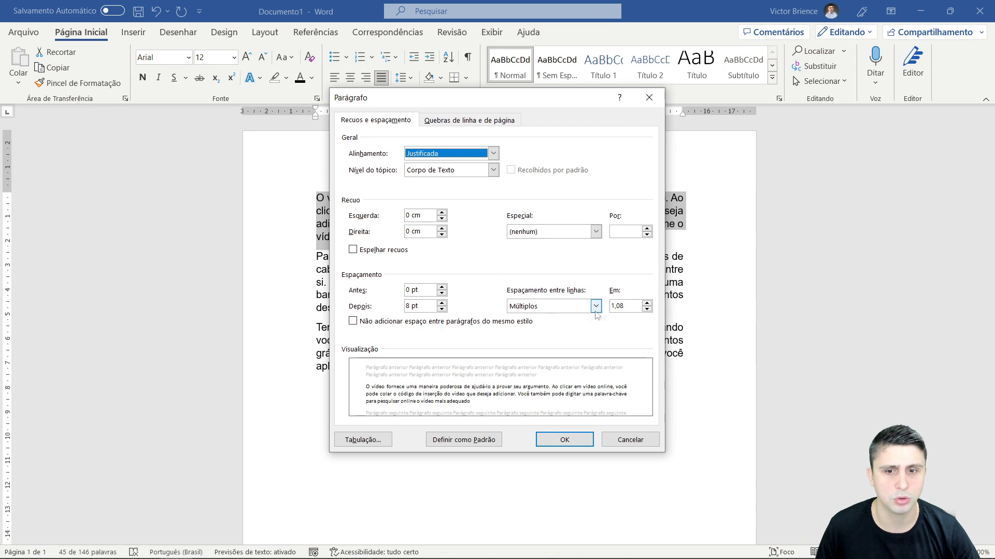
left_click(630, 439)
left_click(399, 78)
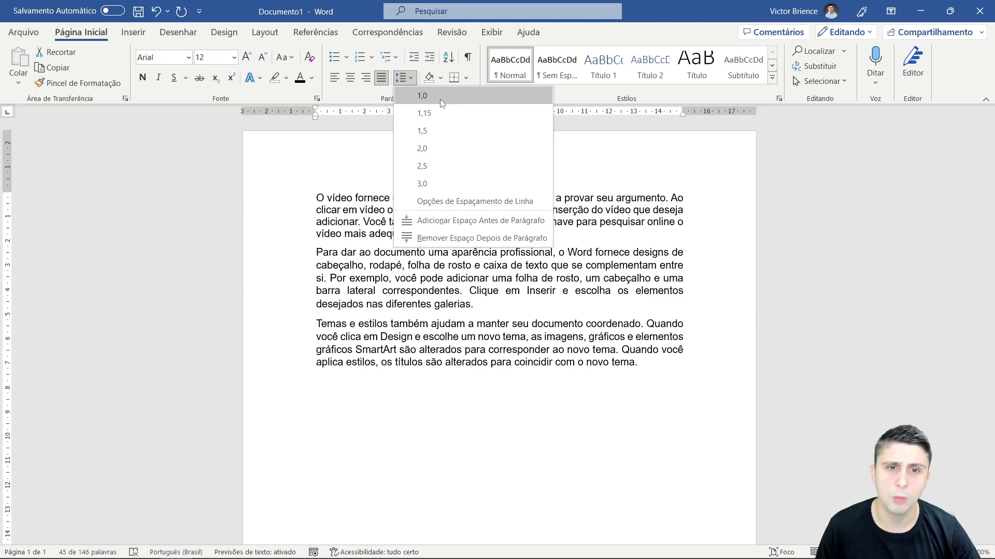
Step: Apply 1,5 line spacing to all three paragraphs and indent the first paragraph
left_click(433, 130)
mouse_move(643, 389)
left_mouse_down()
mouse_move(362, 302)
mouse_move(316, 276)
left_mouse_up()
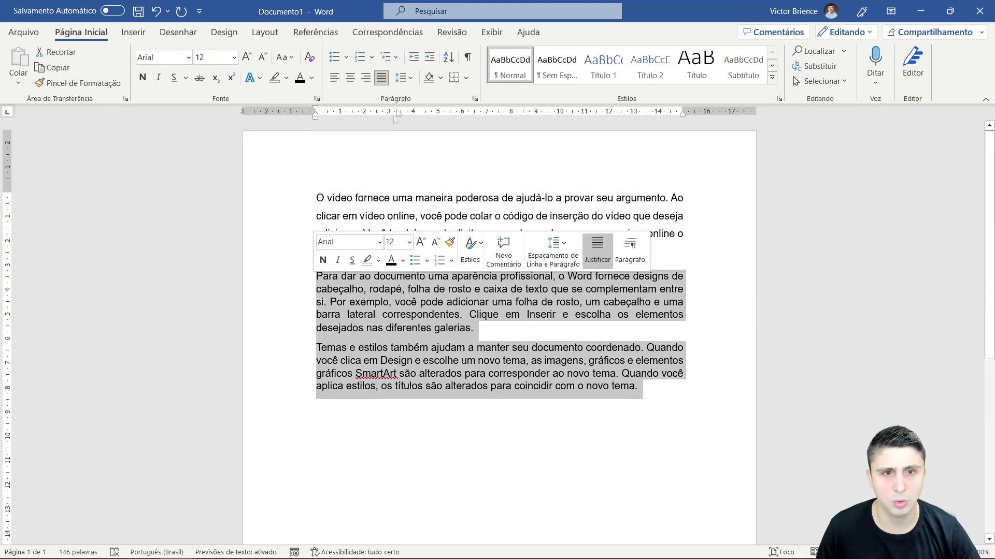
left_click(401, 77)
left_click(435, 148)
key("ctrl+z")
left_click(305, 276)
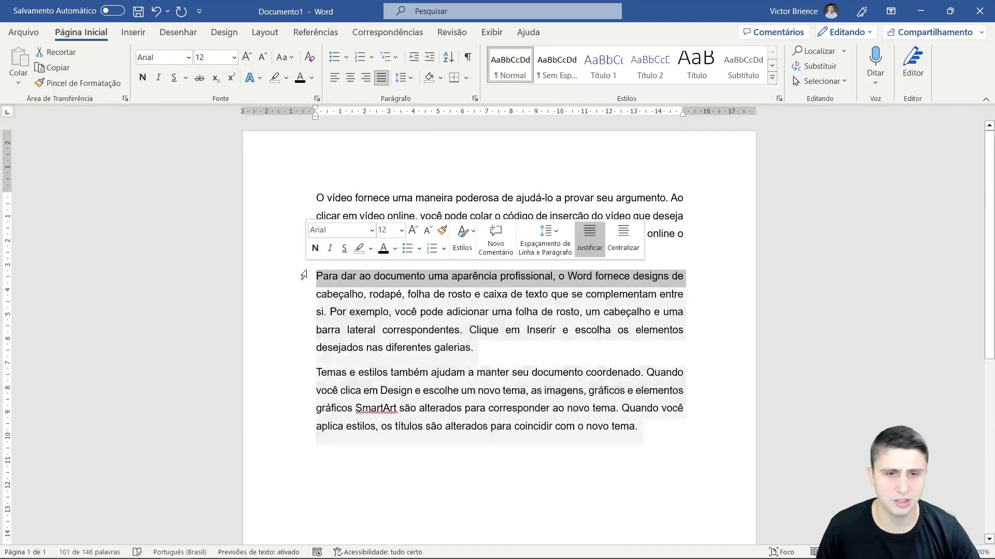
left_click(389, 370)
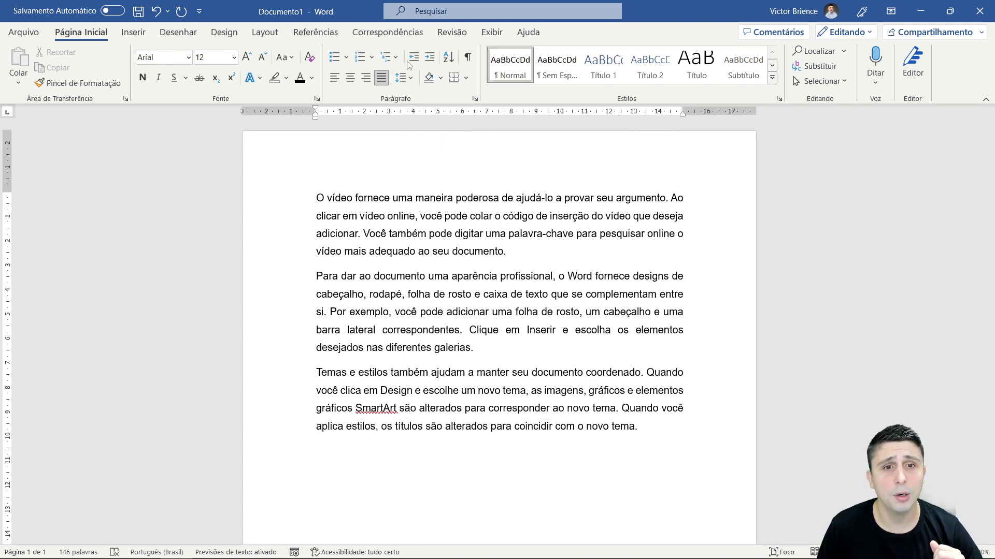
left_click(429, 58)
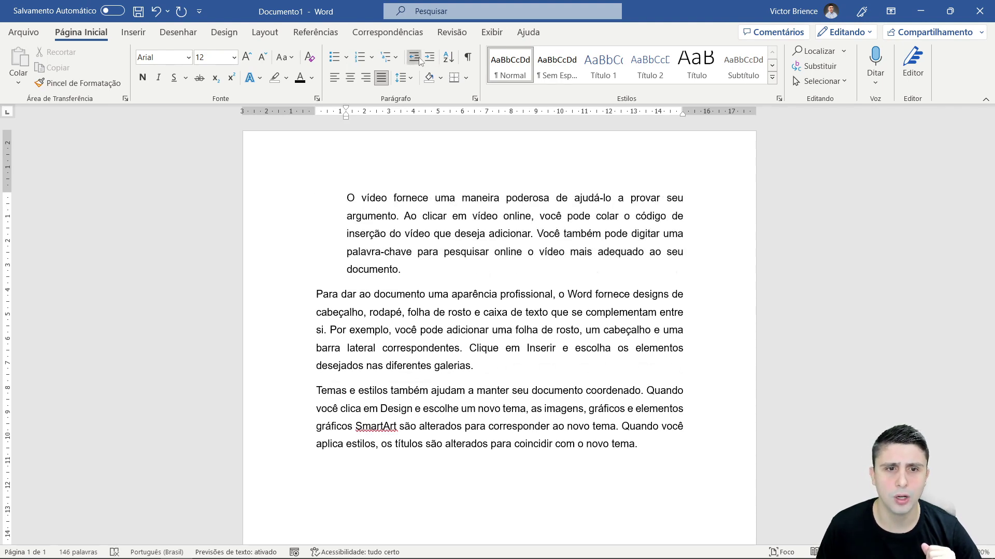
left_click(414, 57)
left_click(430, 58)
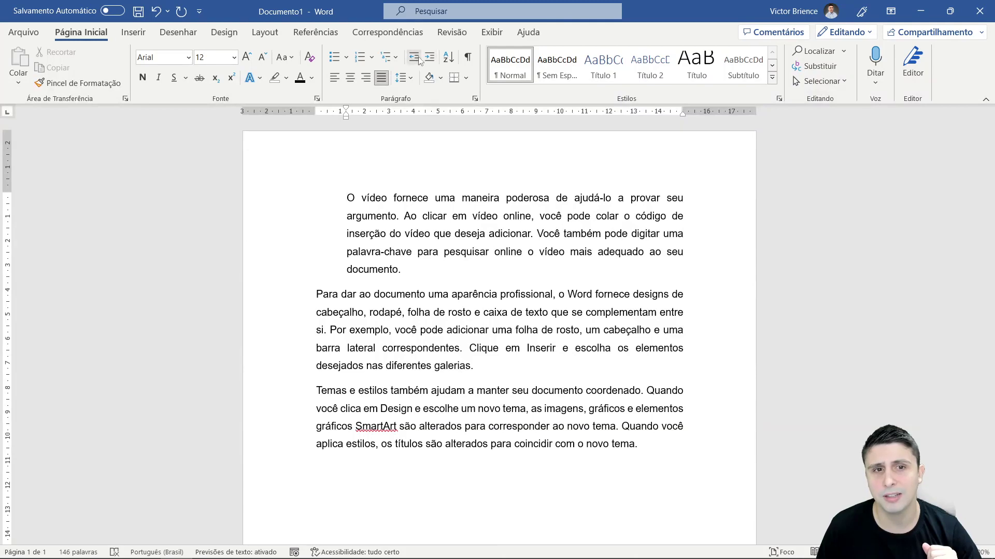
left_click(417, 58)
key("Tab")
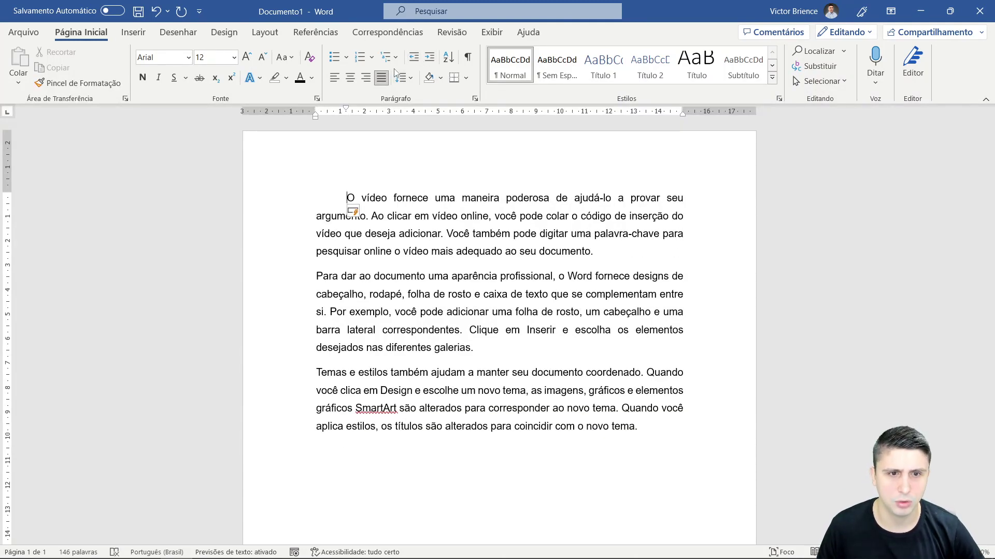
left_click(155, 11)
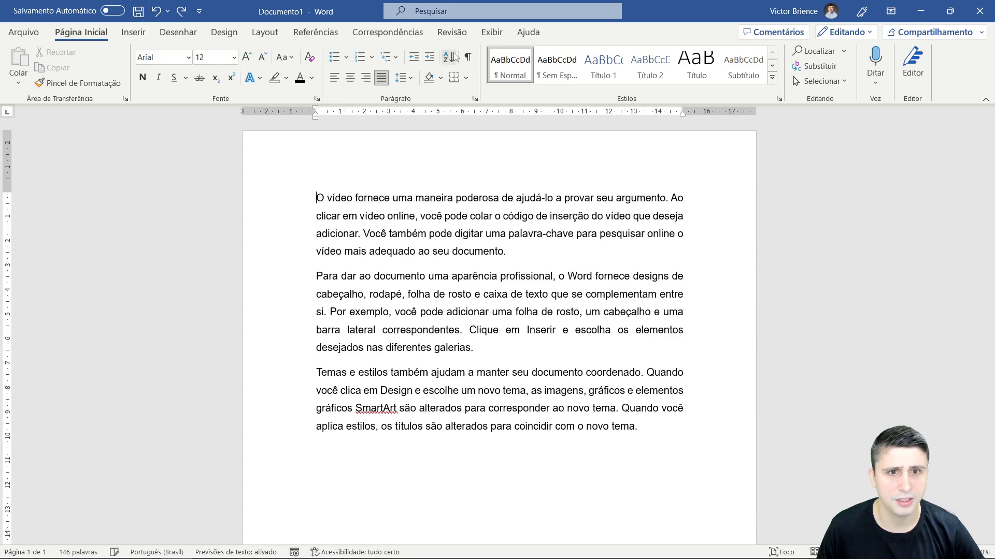
left_click(430, 57)
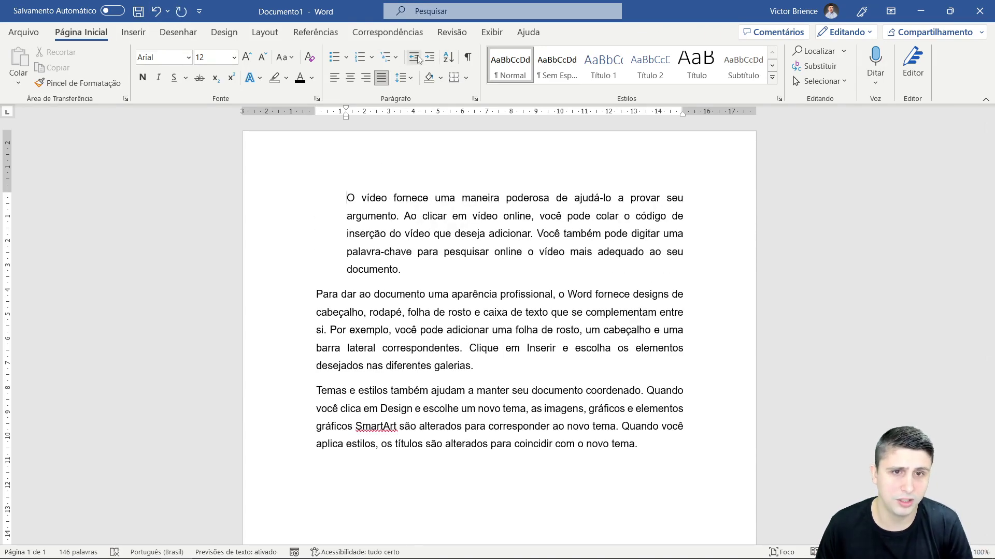
left_click(414, 57)
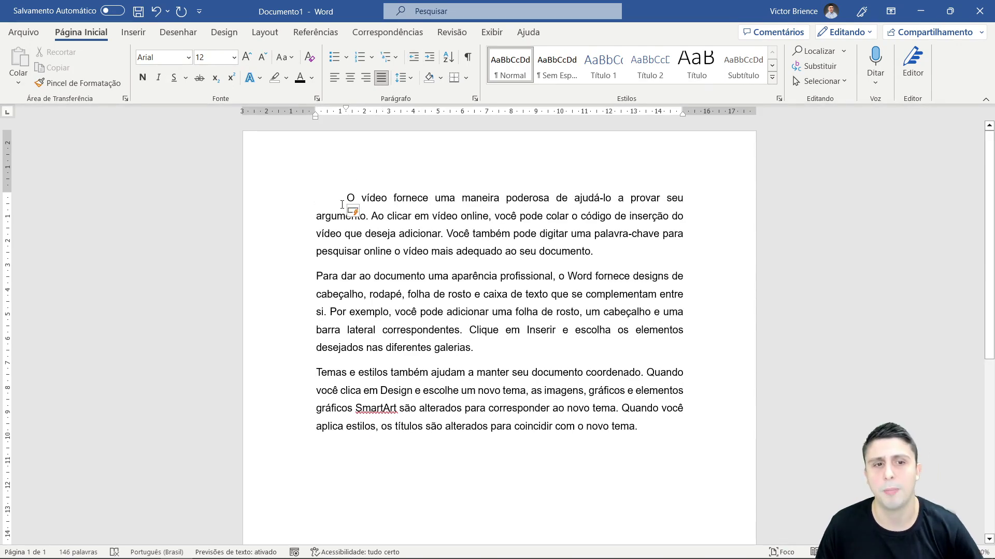
left_click(156, 15)
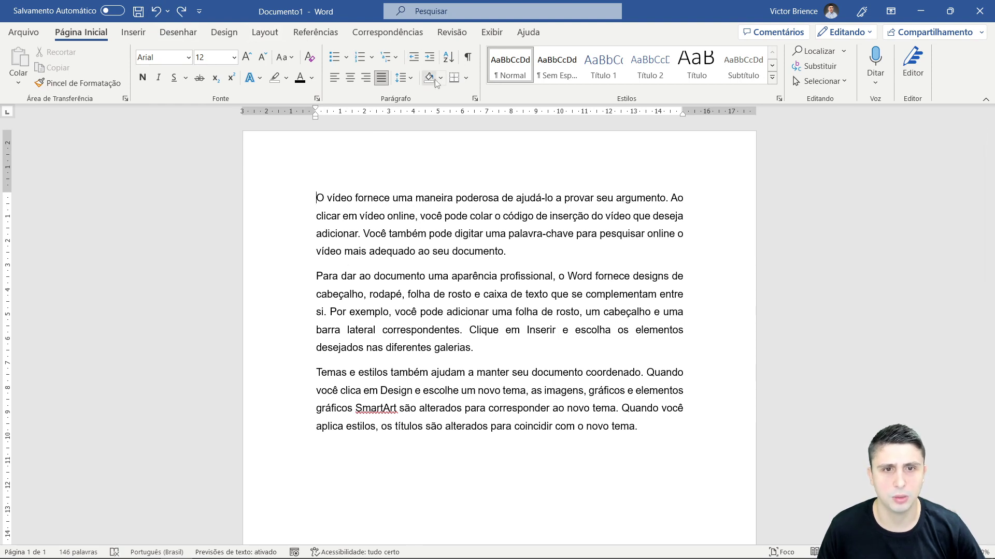
left_click(341, 198)
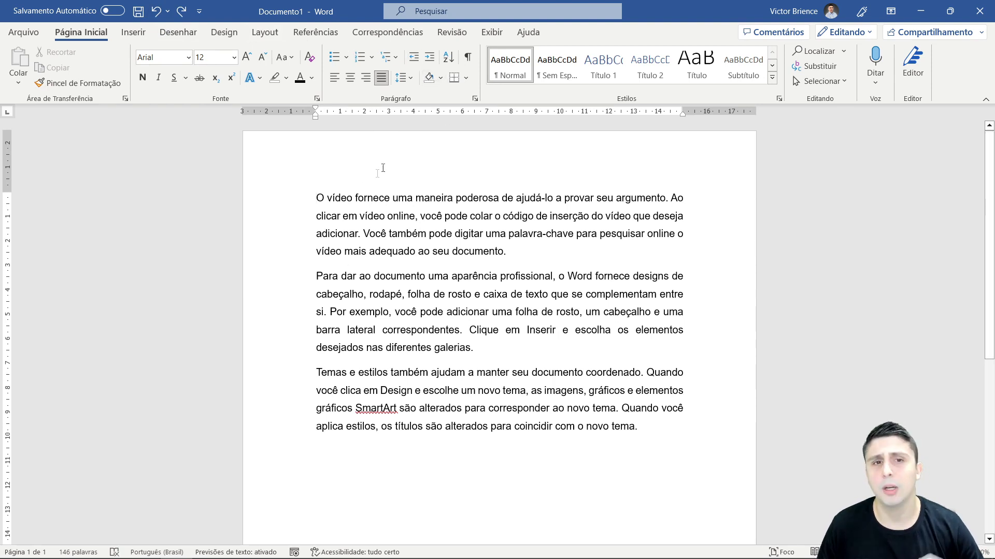
left_click(440, 78)
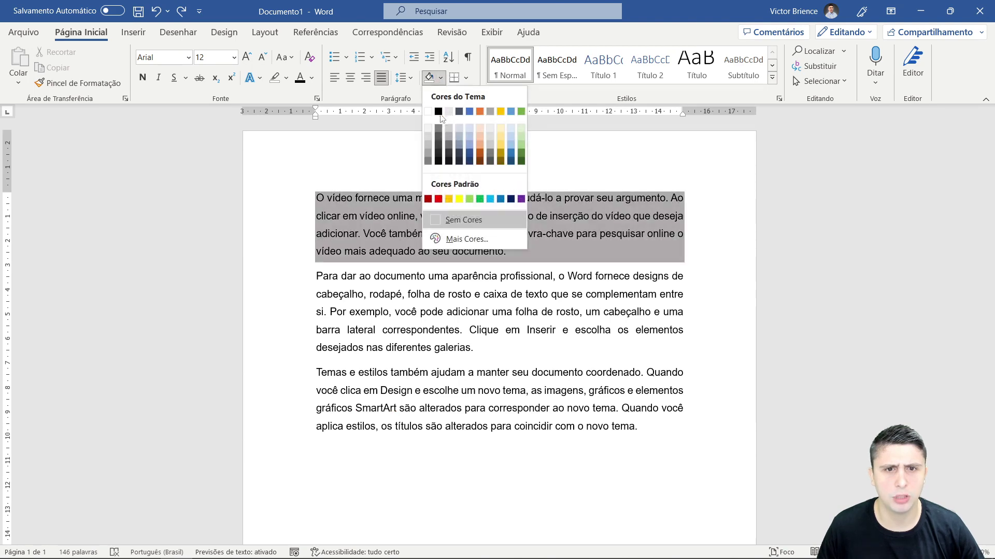
left_click(465, 78)
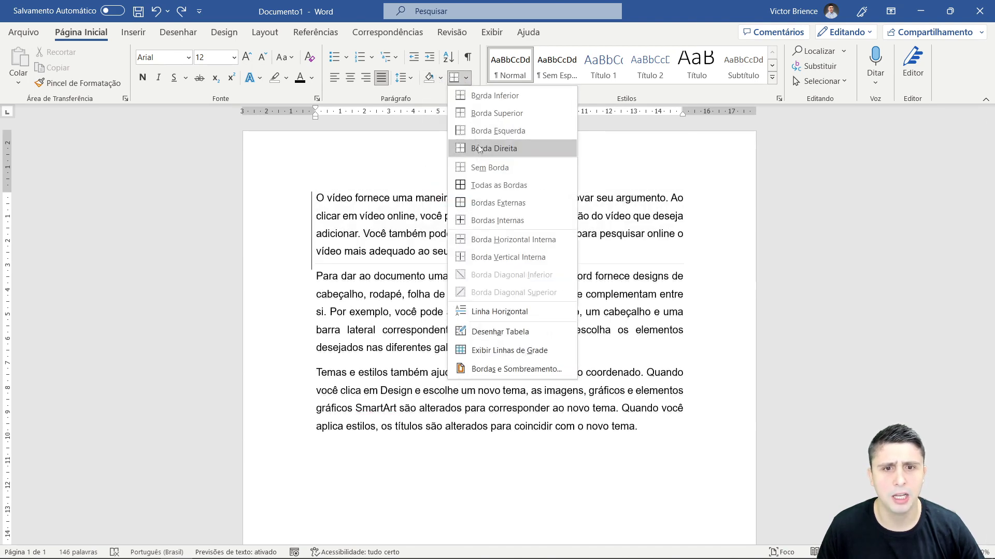
left_click(502, 185)
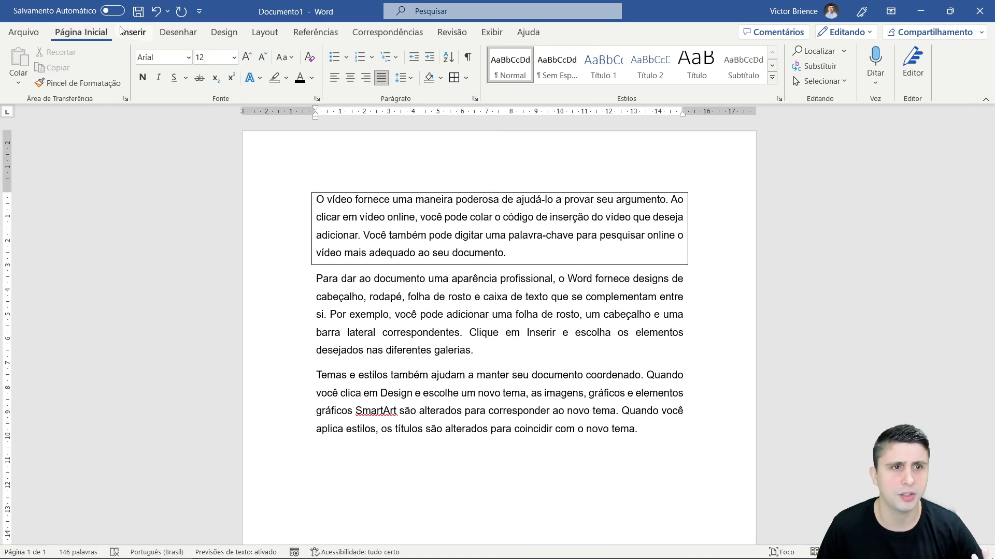
left_click(155, 11)
left_click(467, 58)
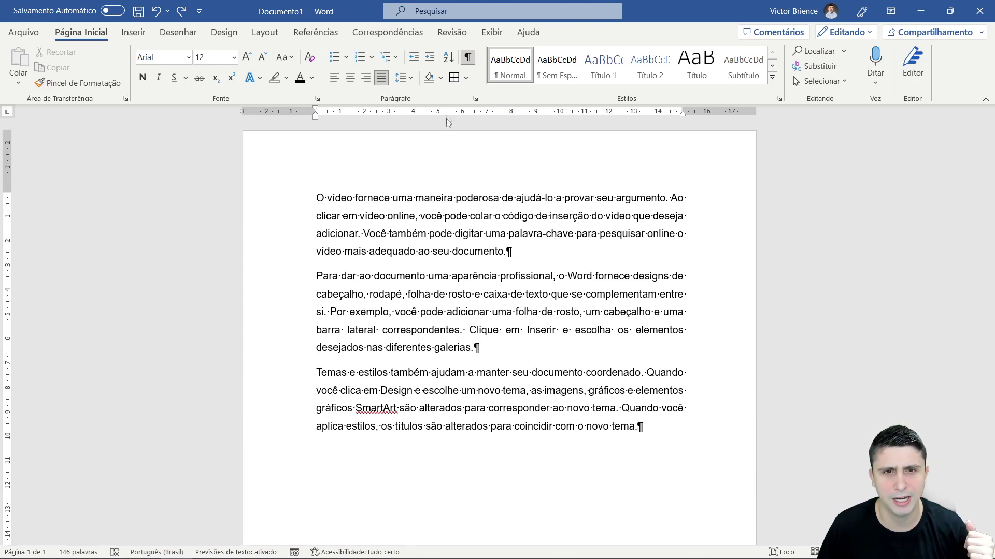
left_click(467, 58)
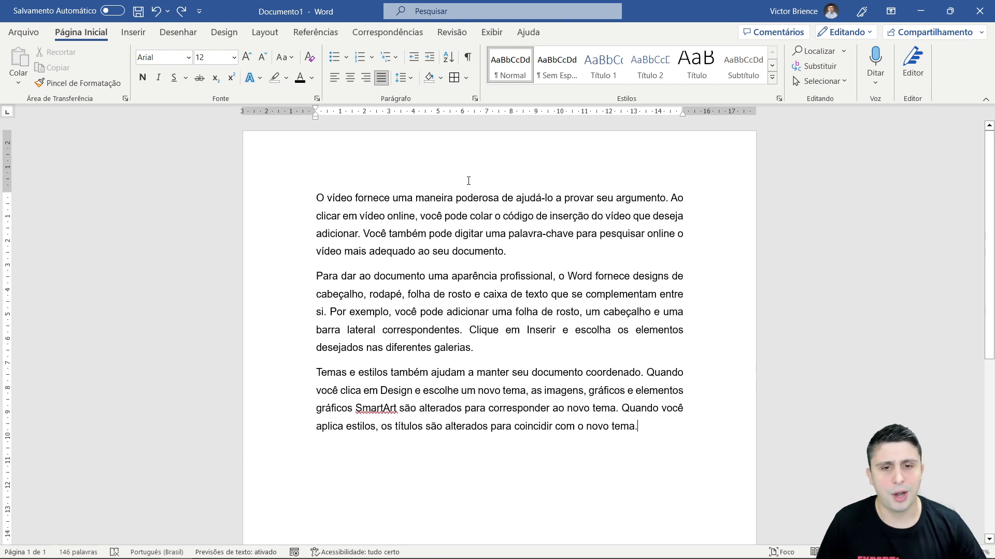
Step: Set the first paragraph's Depois spacing to 0 pt, keeping outline level Corpo de Texto
right_click(519, 252)
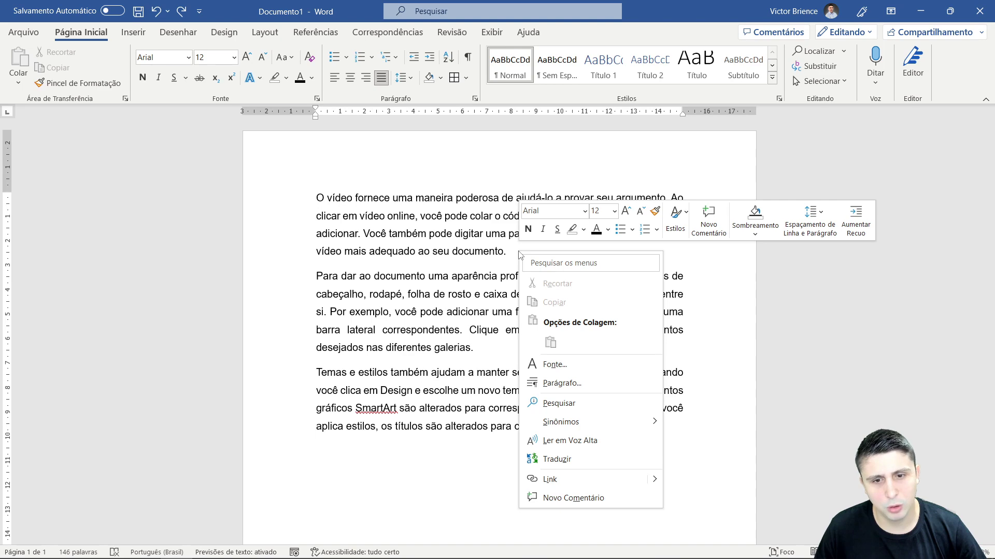
left_click(552, 384)
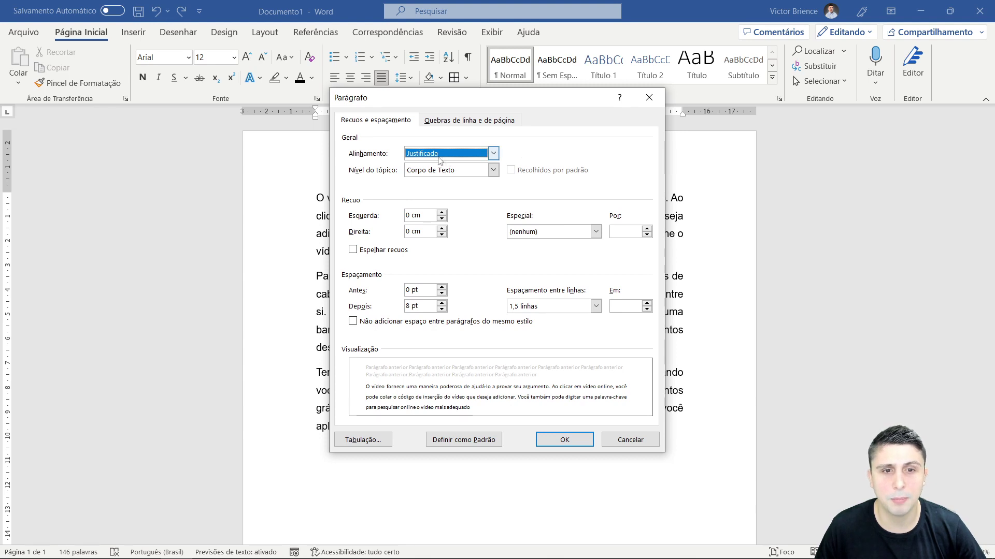
left_click(447, 171)
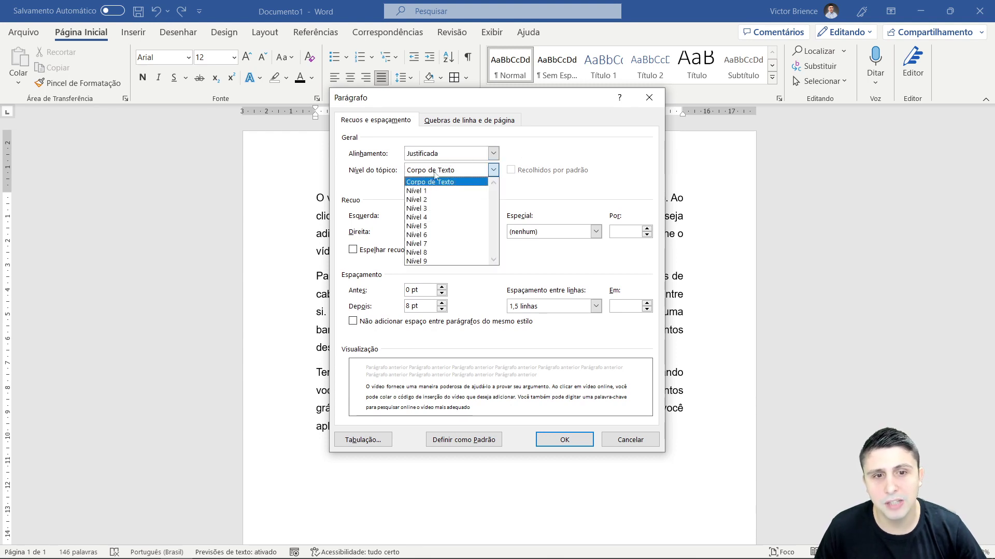
left_click(424, 182)
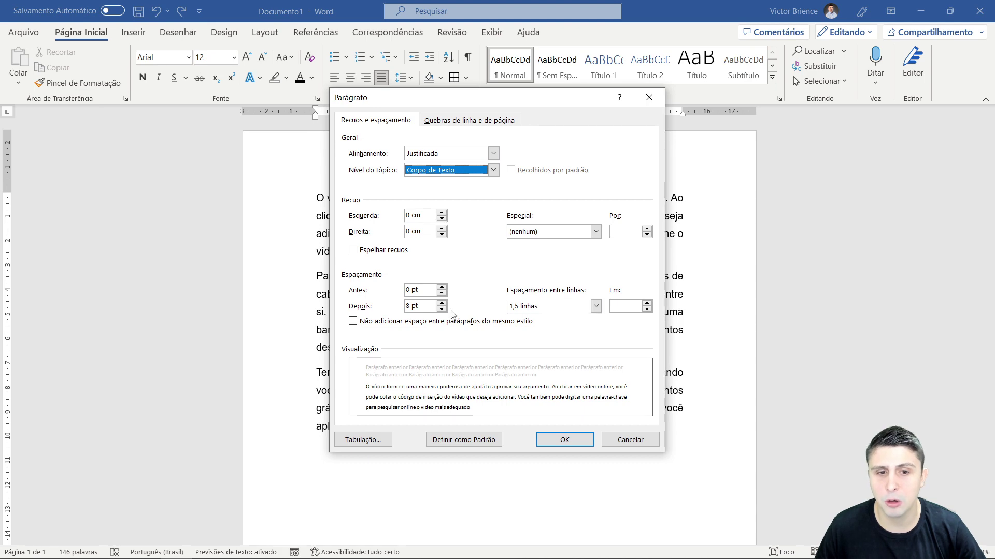
left_click(446, 310)
left_click(446, 310)
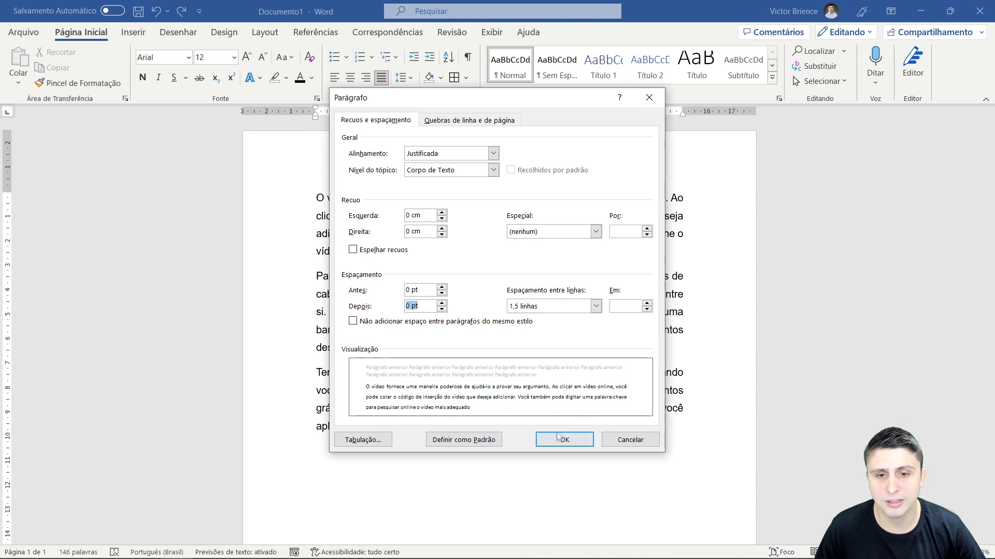
left_click(559, 439)
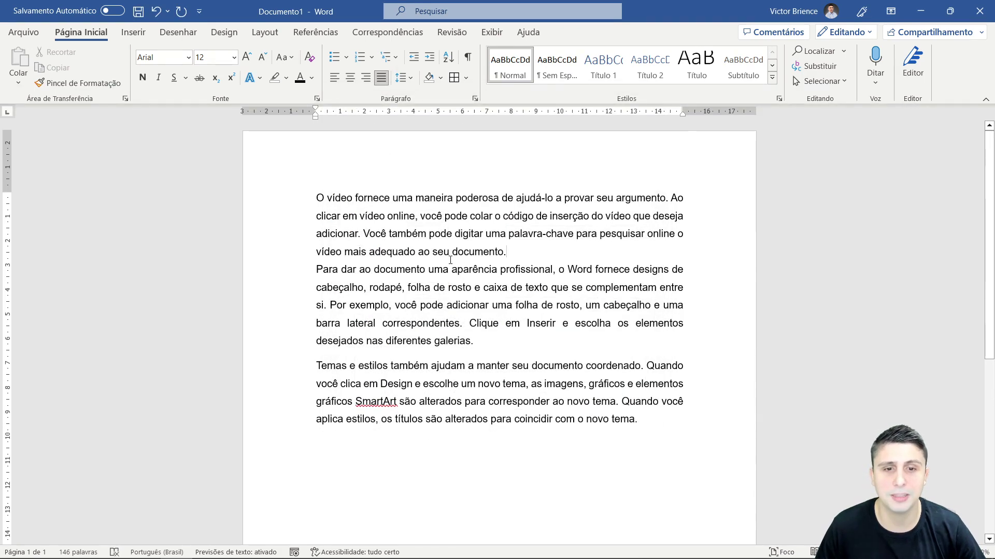
Step: Add an empty line after the first paragraph and check its paragraph settings
key("ctrl+z")
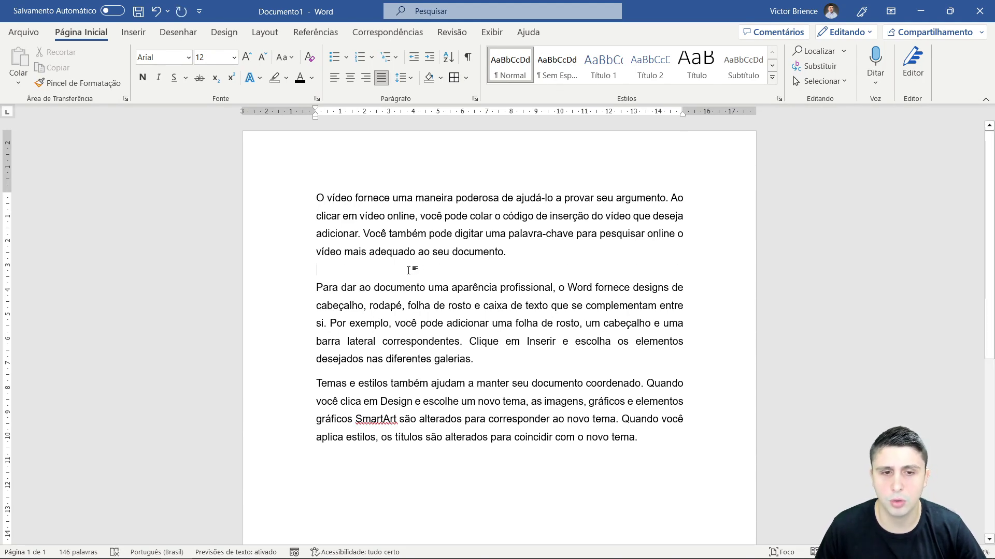
right_click(407, 270)
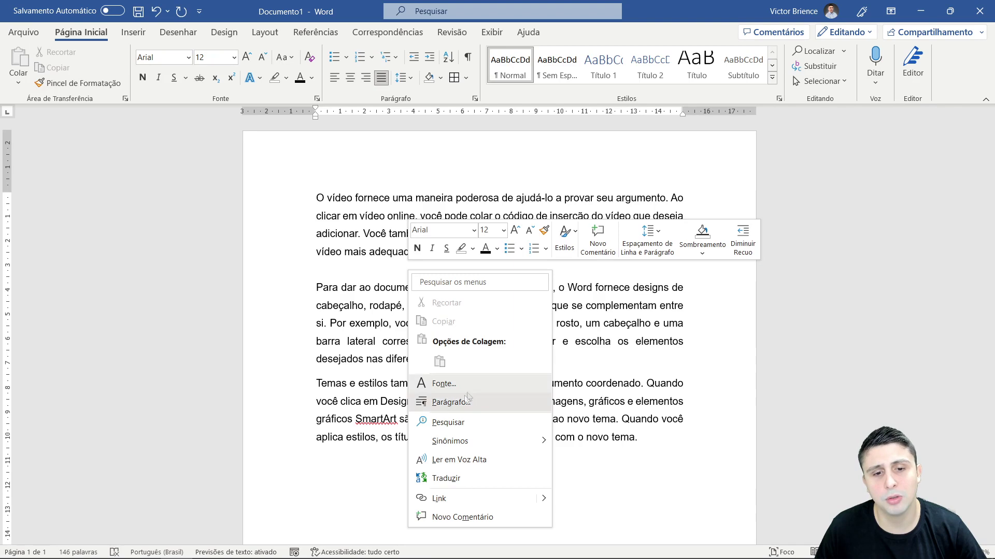
left_click(446, 403)
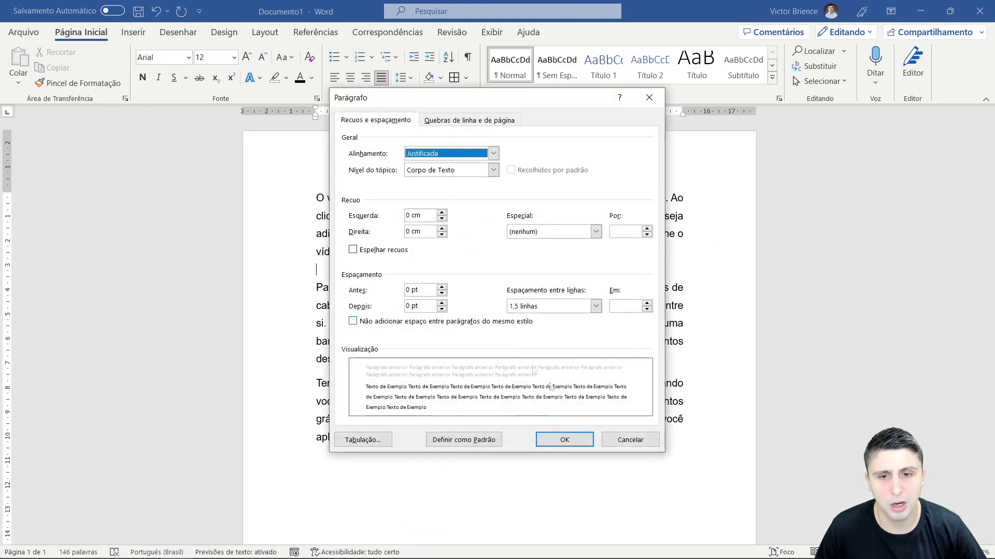
left_click(568, 439)
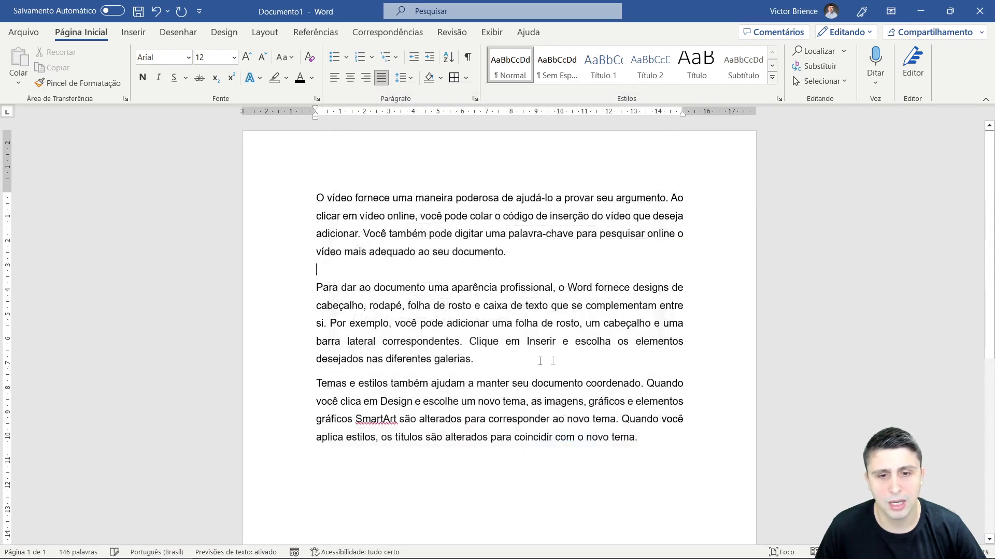
Step: Set the second paragraph's Depois spacing to 0 pt
right_click(499, 356)
left_click(539, 248)
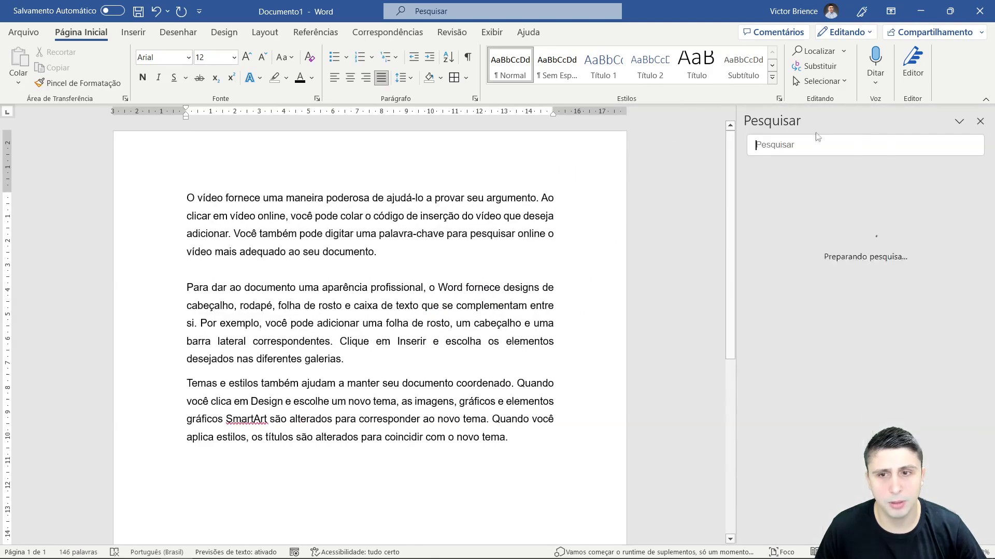
left_click(980, 121)
right_click(515, 353)
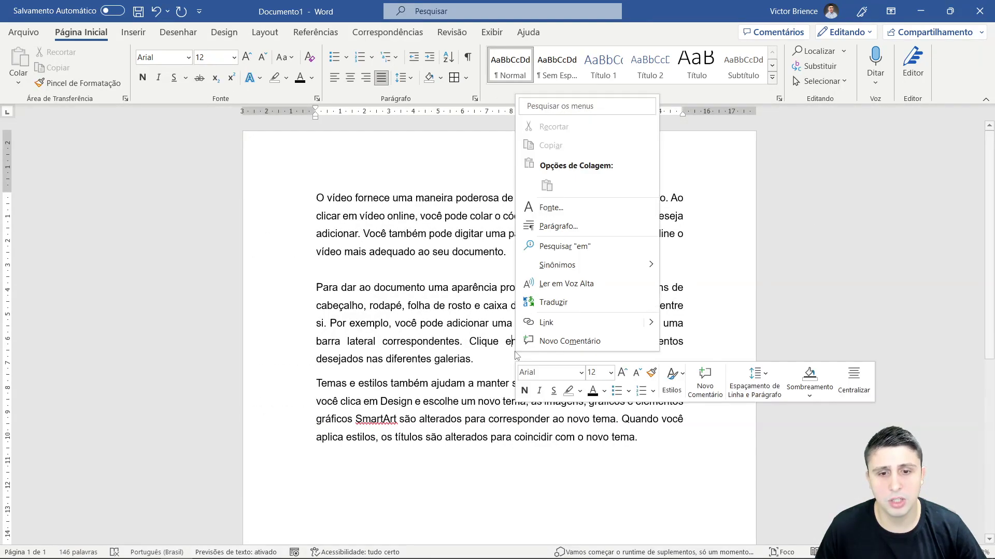
left_click(558, 226)
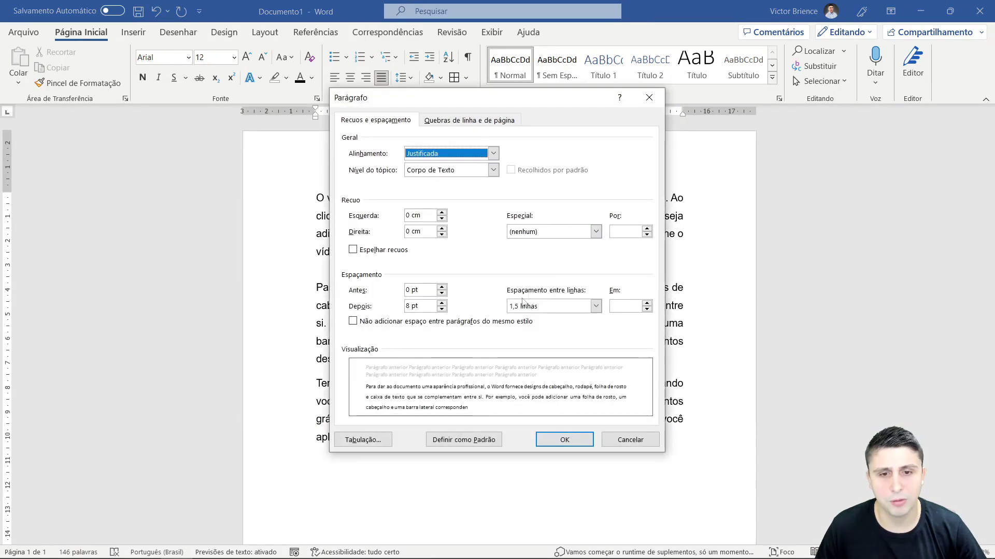
left_click(442, 309)
left_click(564, 439)
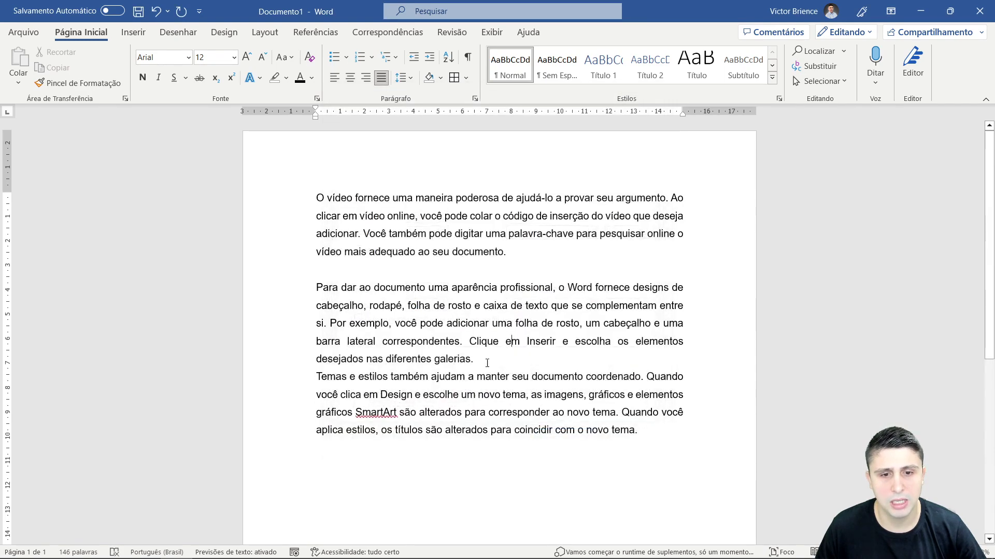
Step: Add an empty line after the second paragraph, then select all three paragraphs
key("Return")
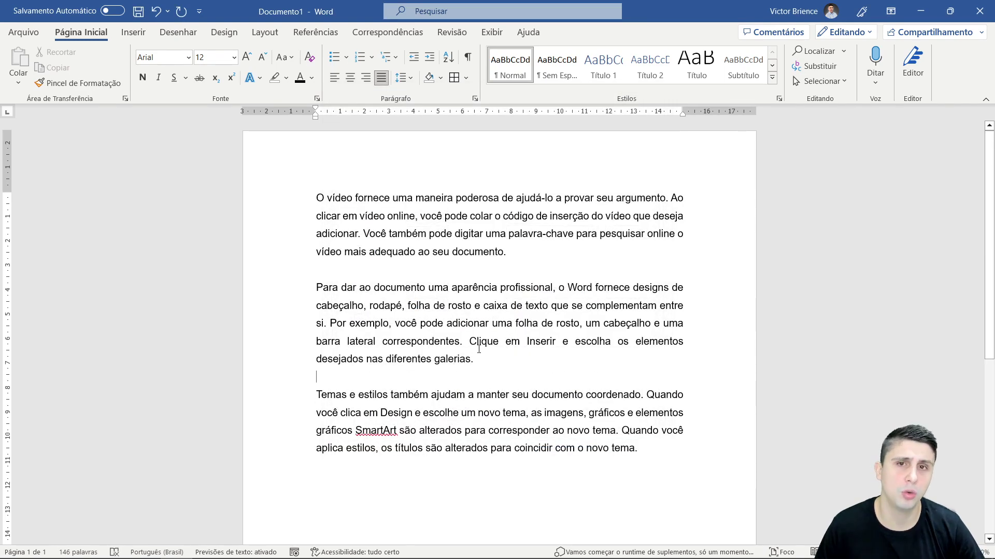
left_click(489, 356)
right_click(488, 357)
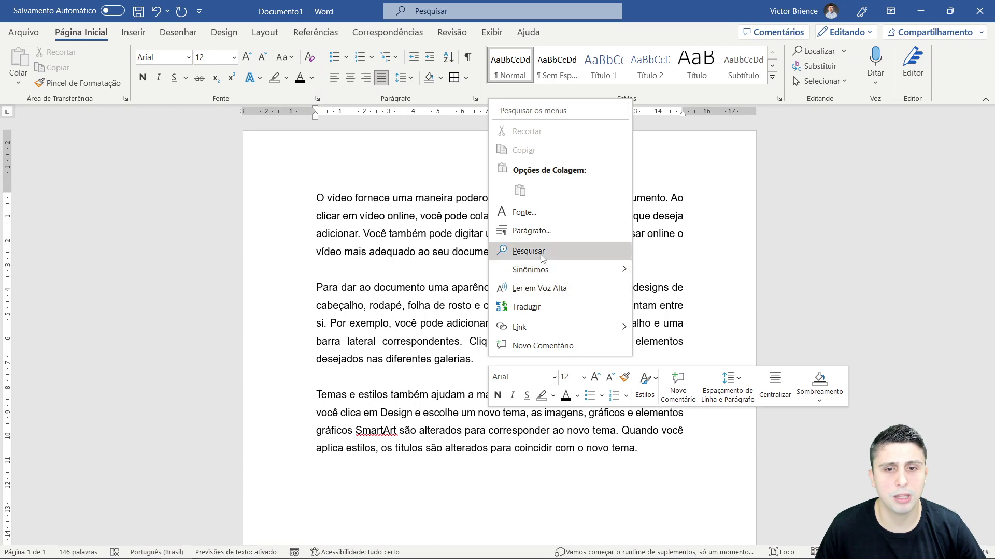
left_click(545, 229)
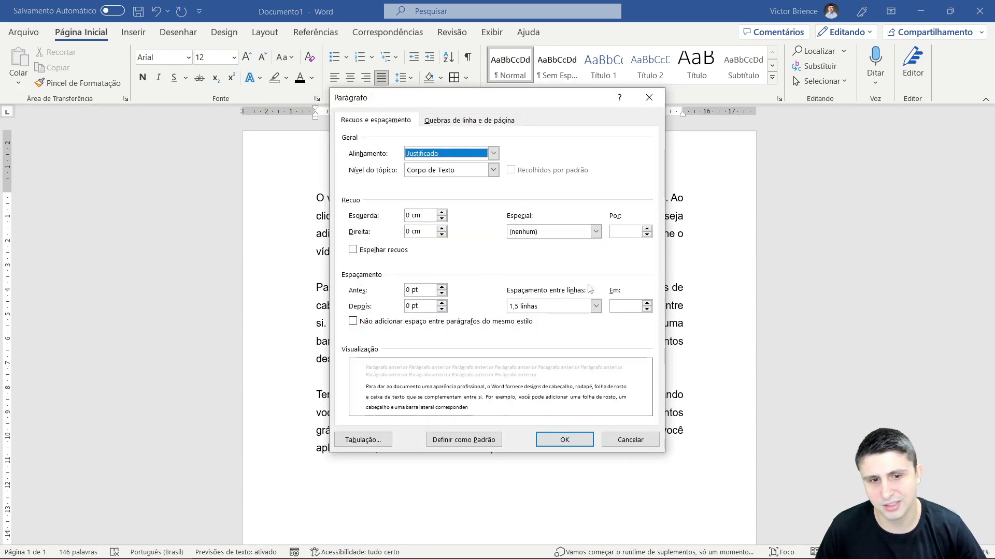
left_click(564, 439)
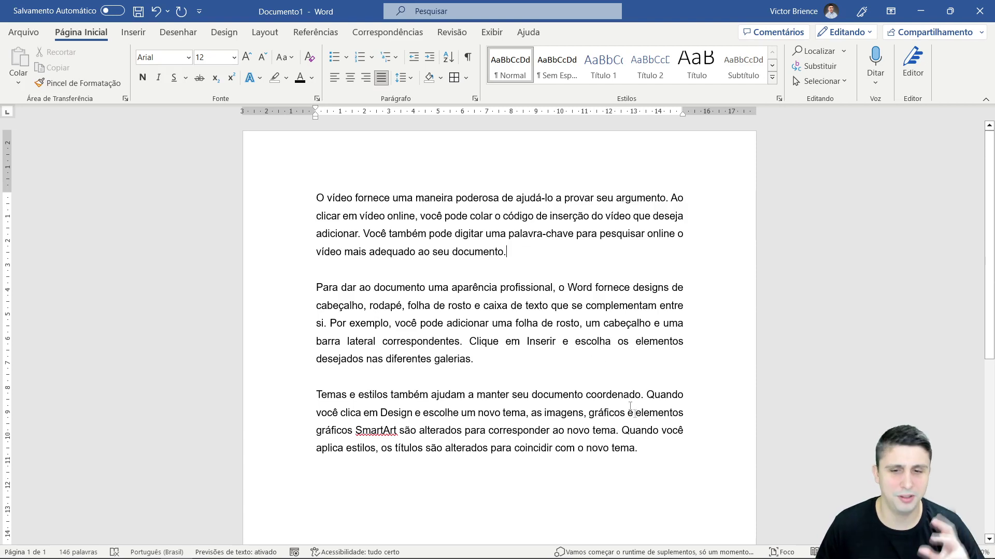
mouse_move(653, 445)
left_mouse_down()
mouse_move(528, 413)
mouse_move(317, 196)
left_mouse_up()
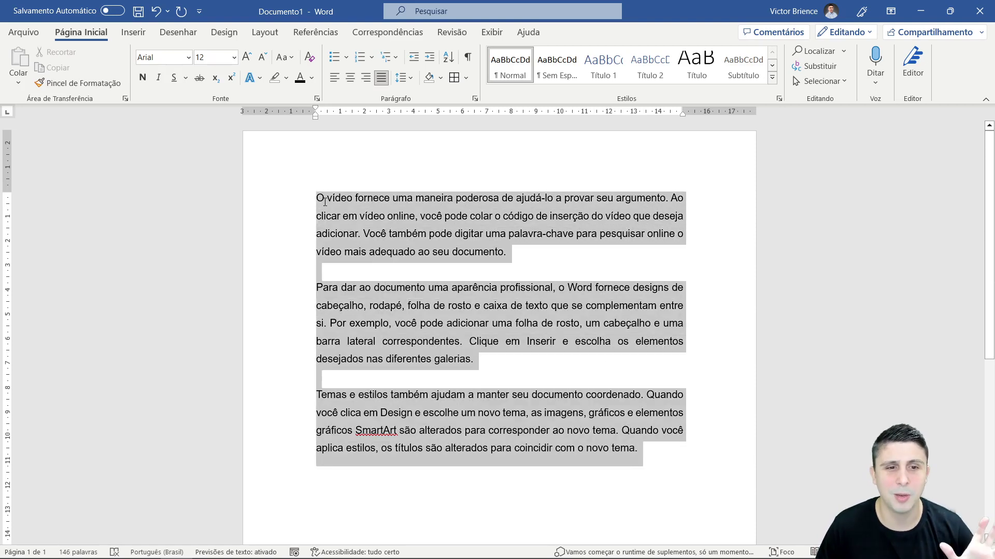
Step: Give the first paragraph a 1,25 cm Primeira linha indent in the Parágrafo dialog
left_click(523, 330)
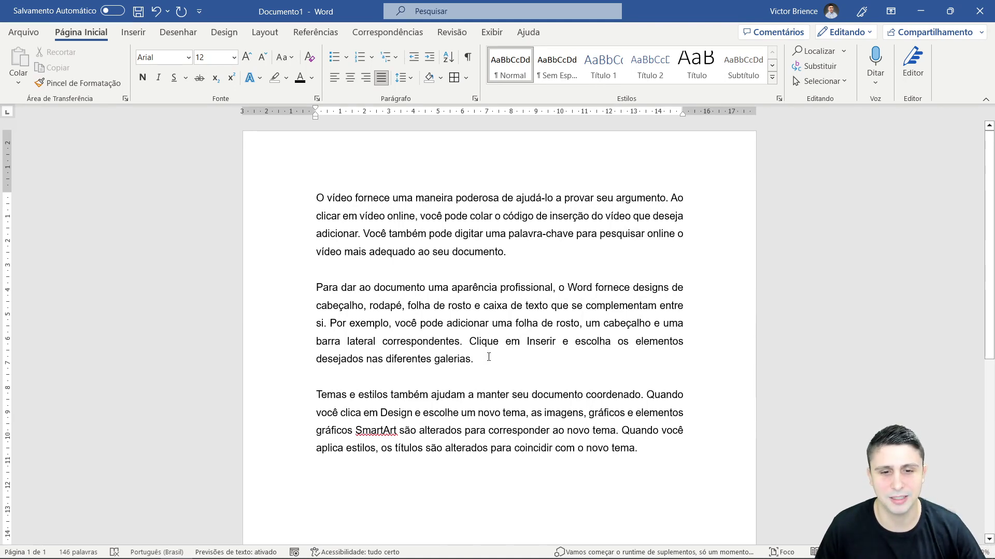
right_click(316, 196)
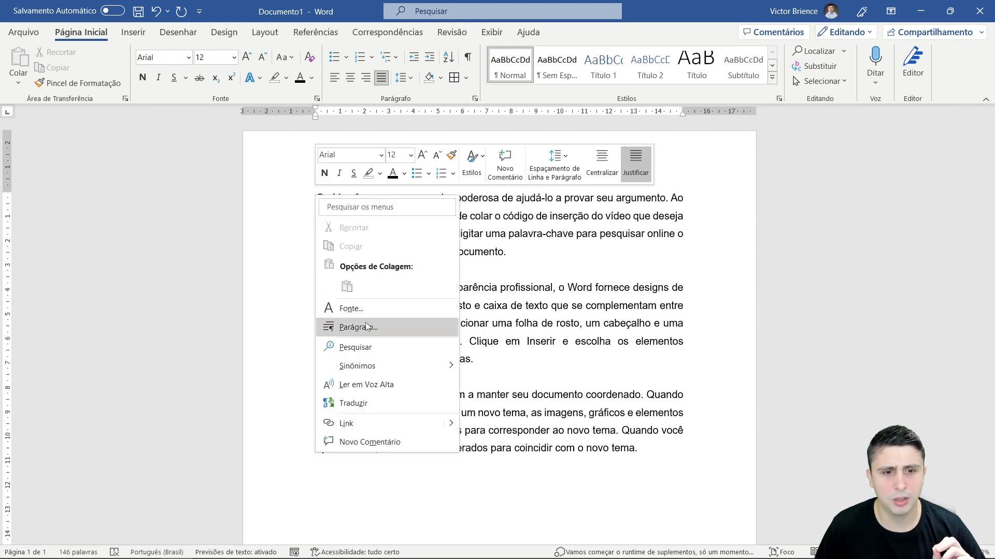
left_click(350, 324)
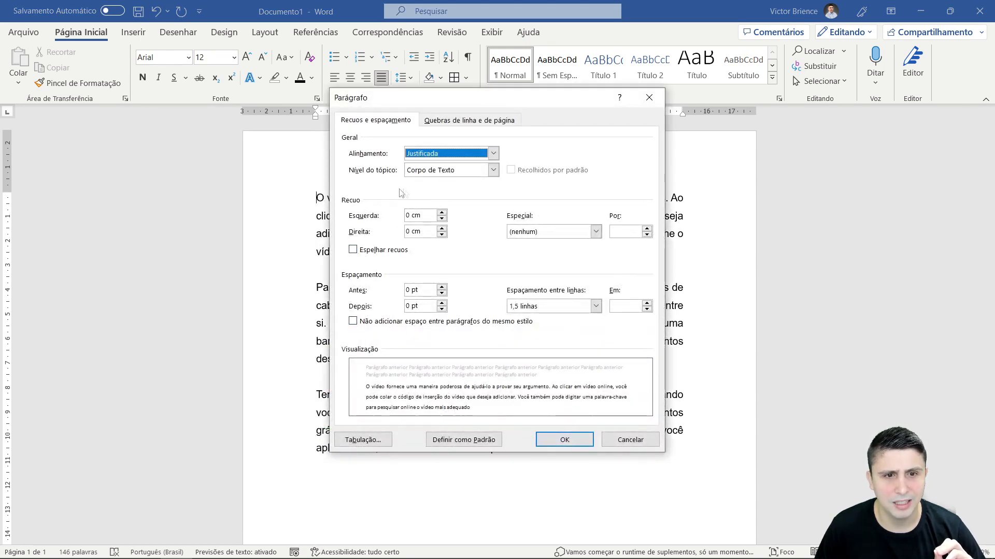
left_click(455, 122)
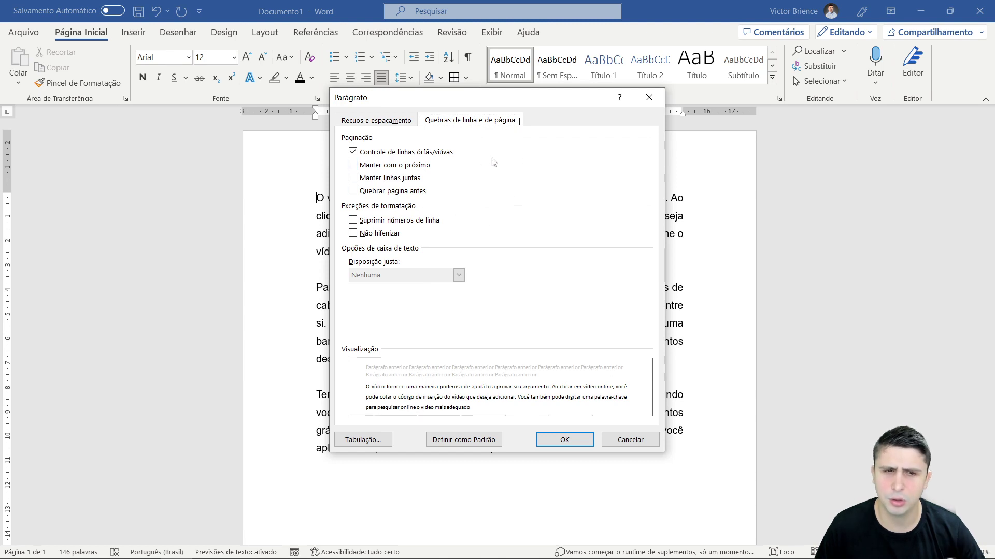
left_click(396, 122)
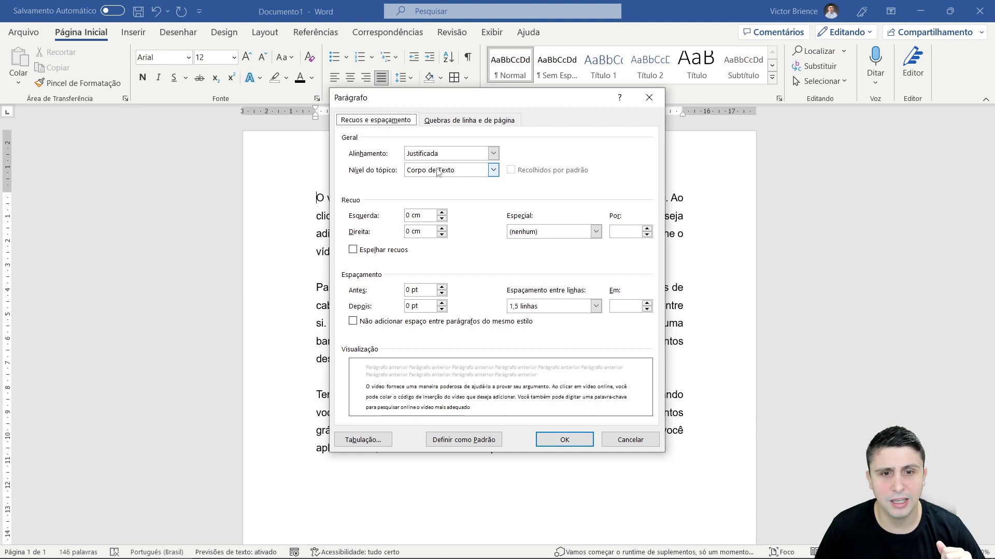
left_click(529, 228)
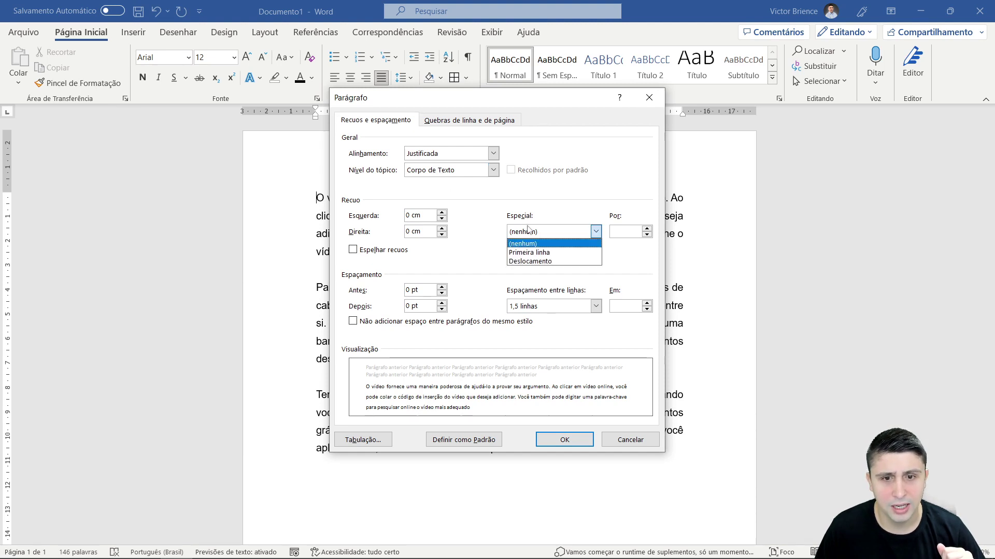
left_click(390, 207)
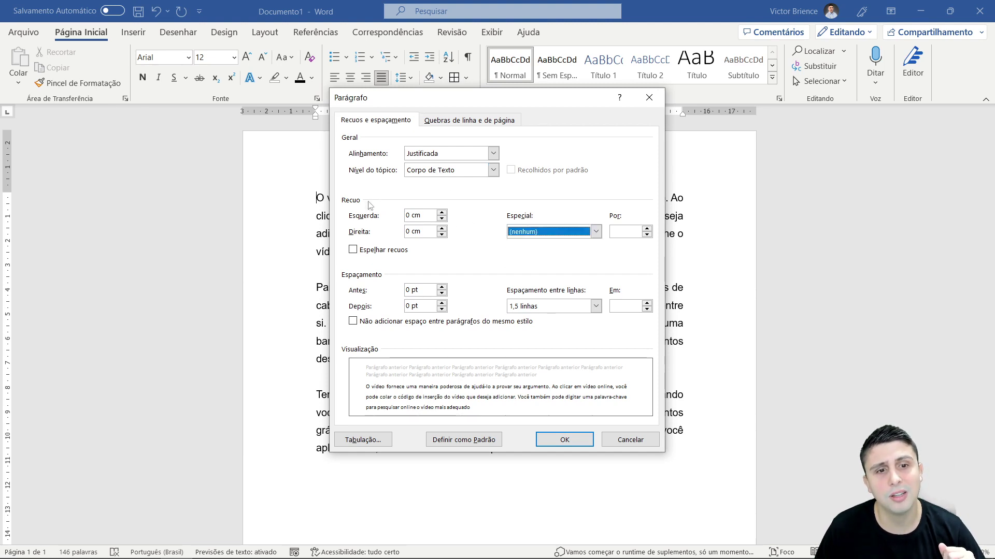
left_click(520, 231)
left_click(551, 252)
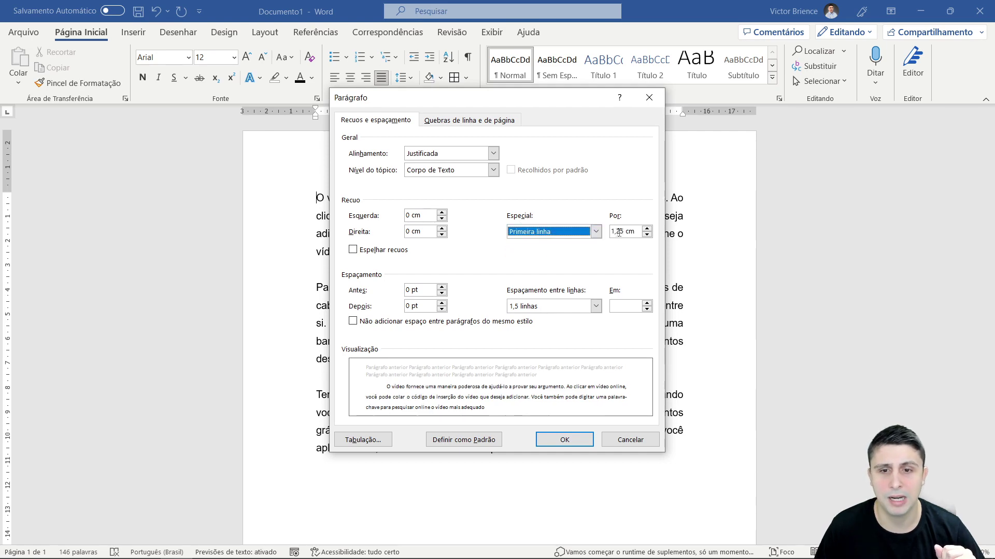
left_click(566, 439)
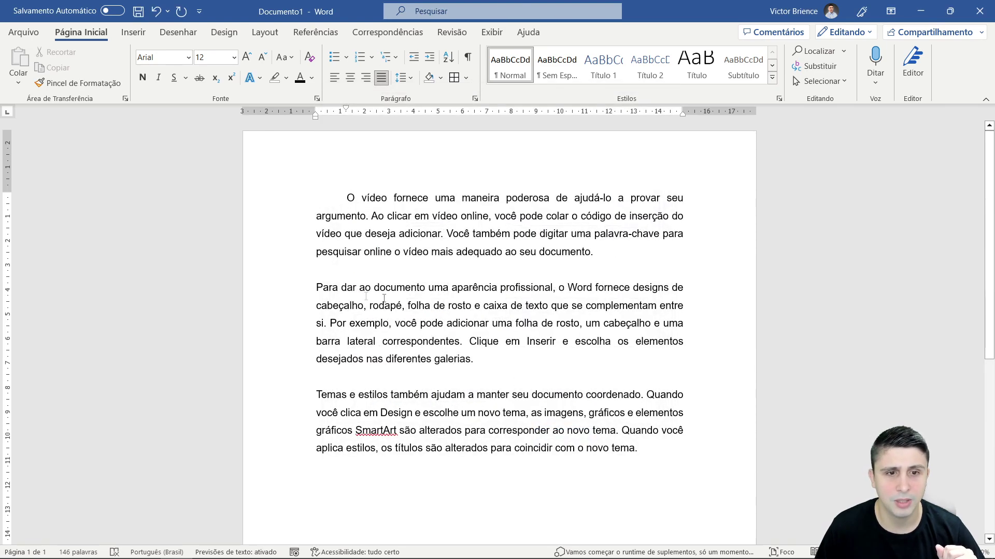
Step: Repeat the 1,25 cm first-line indent on the second and third paragraphs
left_click(318, 287)
key("Tab")
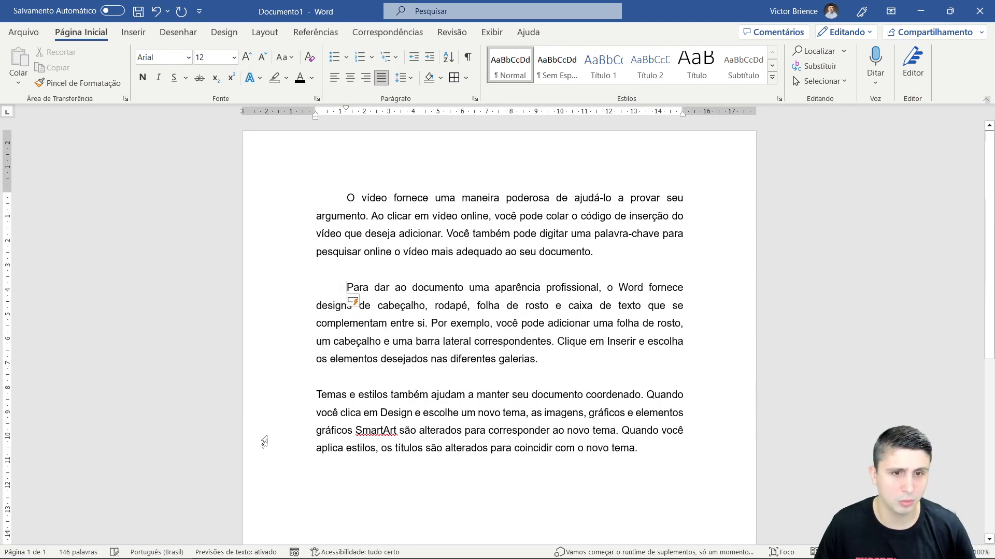
left_click(316, 393)
key("Tab")
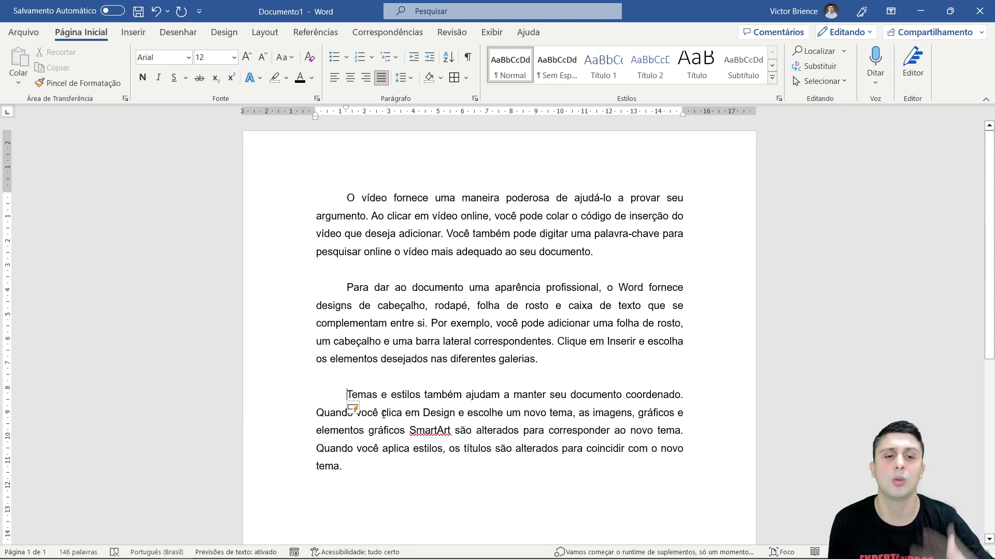
left_click(423, 358)
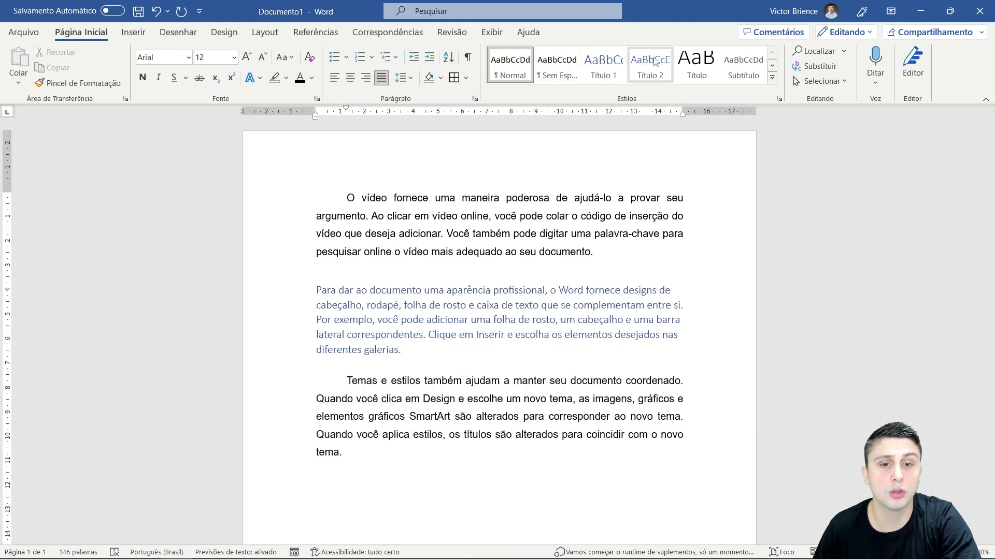
Step: Create a new style named 'Estilo da Aula' from the current paragraph formatting
left_click(771, 77)
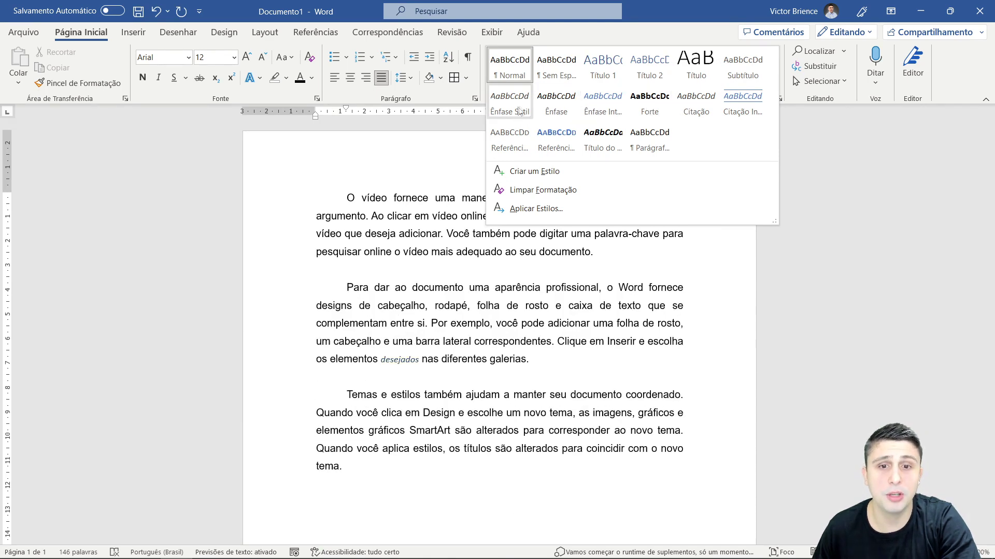
left_click(531, 172)
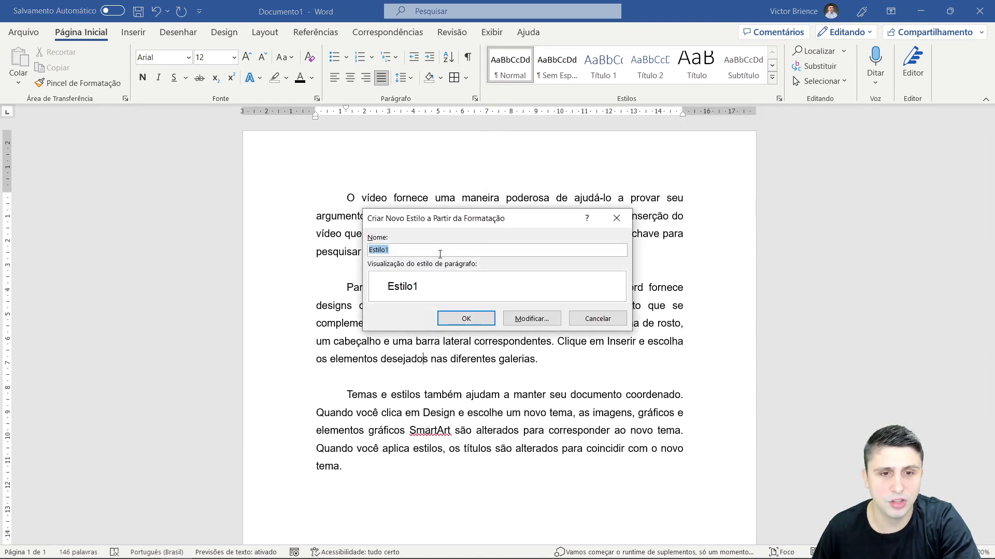
key("BackSpace")
type("Esti")
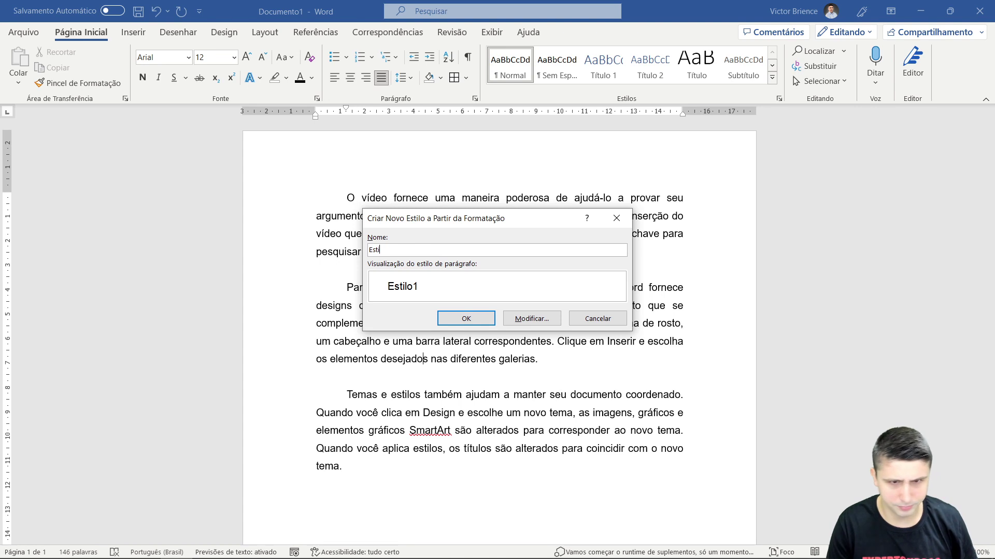
type("lo da Aula")
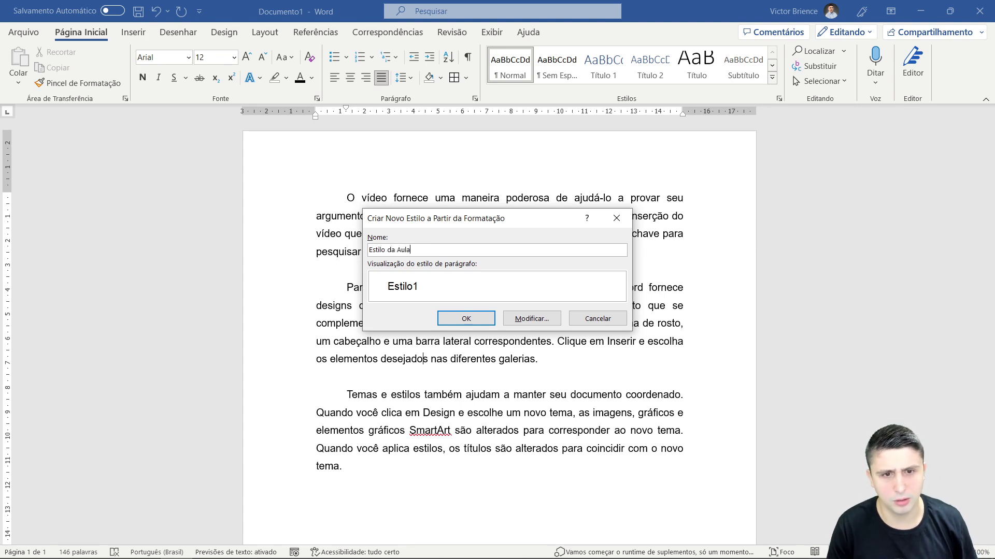
left_click(464, 320)
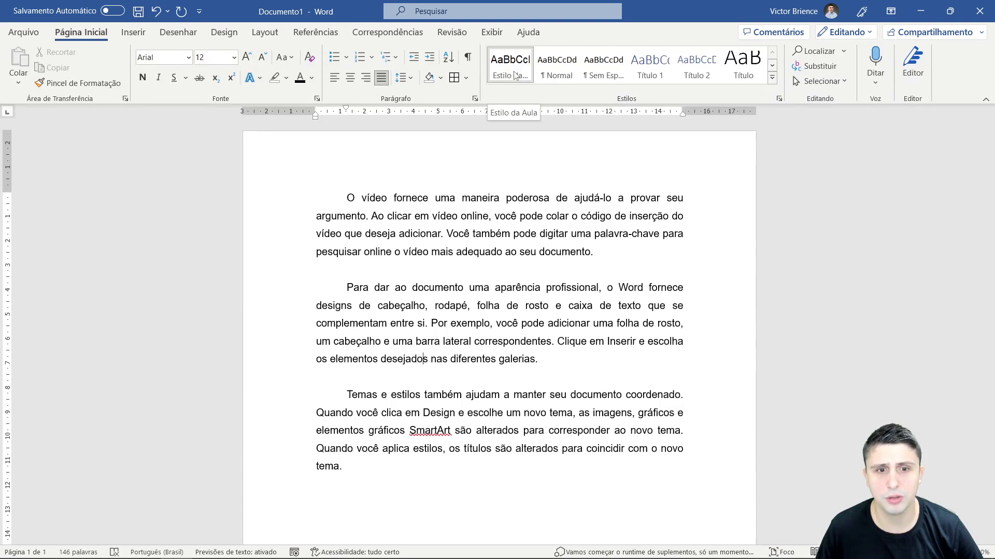
Step: Apply the Estilo da Aula style to the first paragraph and bring up its options
left_click(429, 216)
left_click(513, 70)
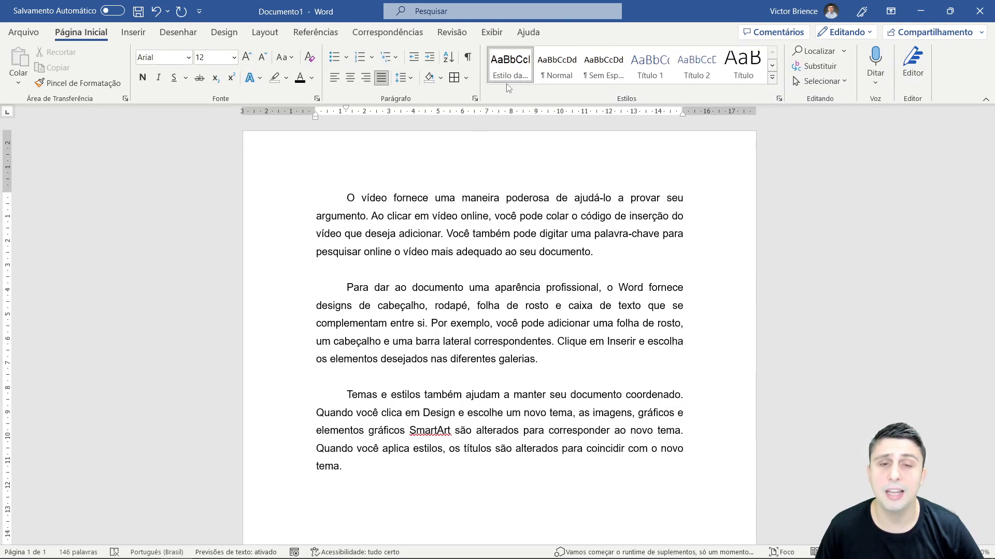
right_click(505, 72)
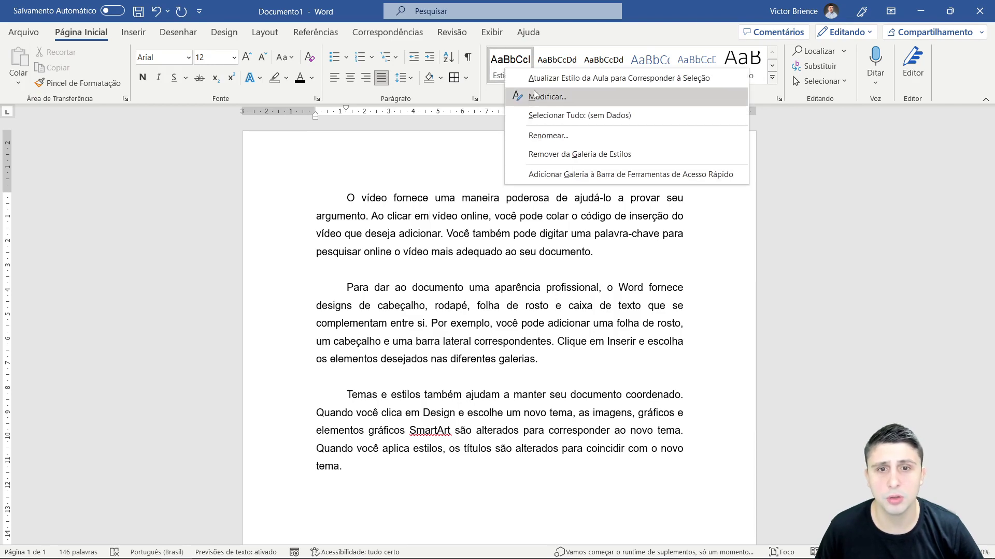
left_click(539, 96)
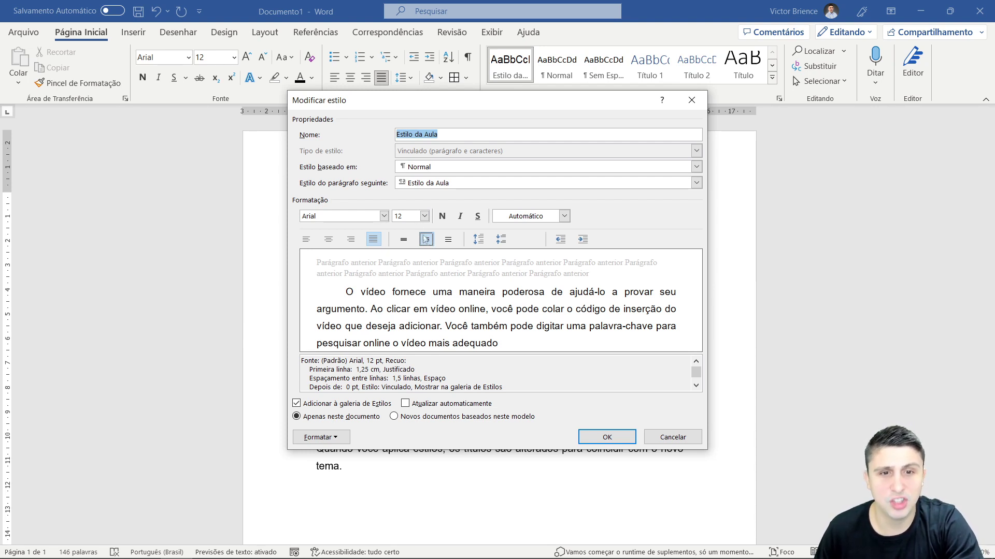
left_click(606, 438)
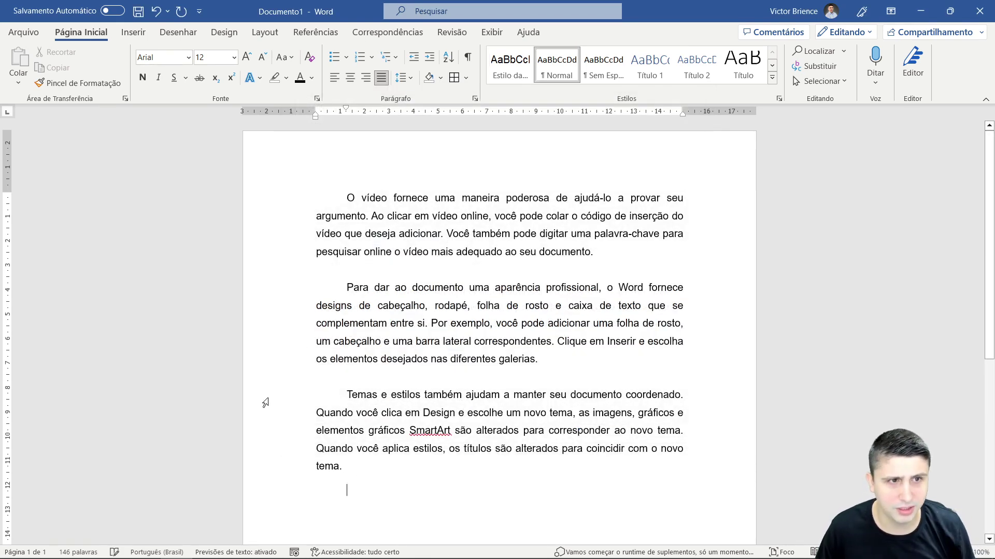
left_click(189, 57)
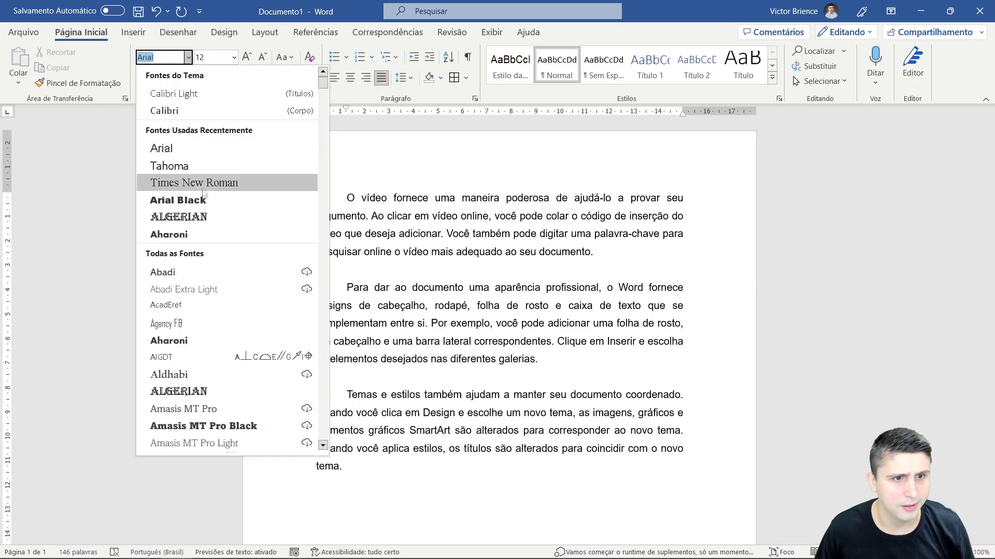
left_click(205, 200)
left_click(233, 58)
left_click(200, 184)
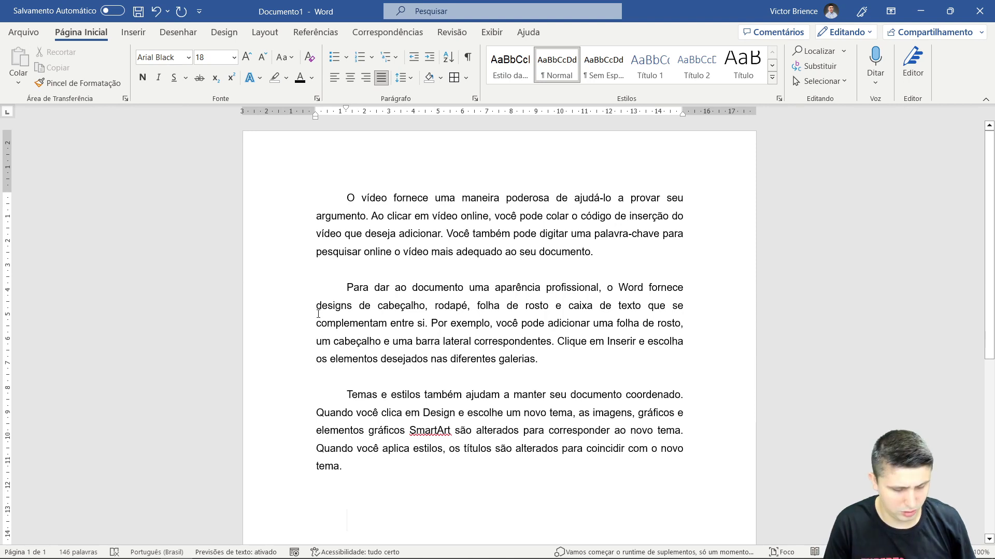
type("Escrevne")
key("BackSpace")
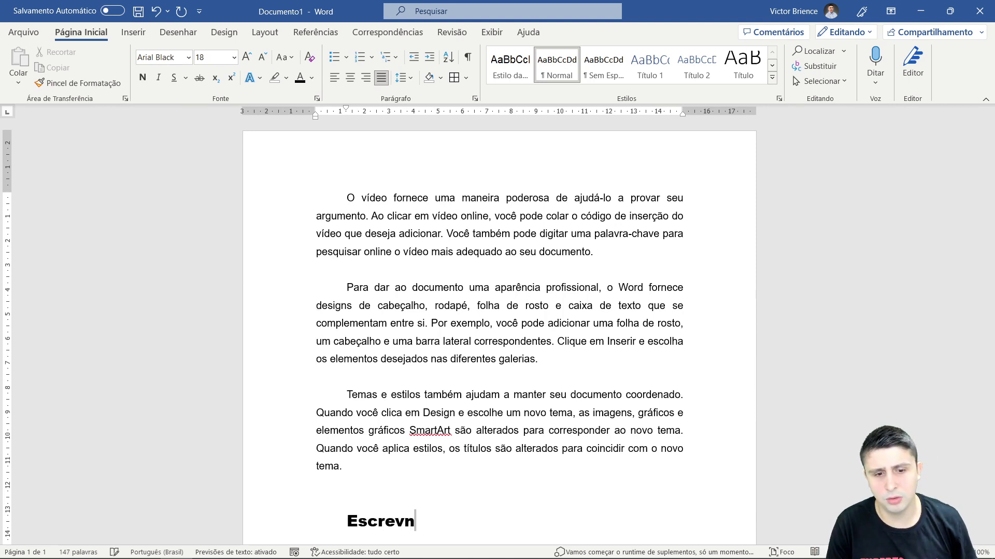
type("endo teste d")
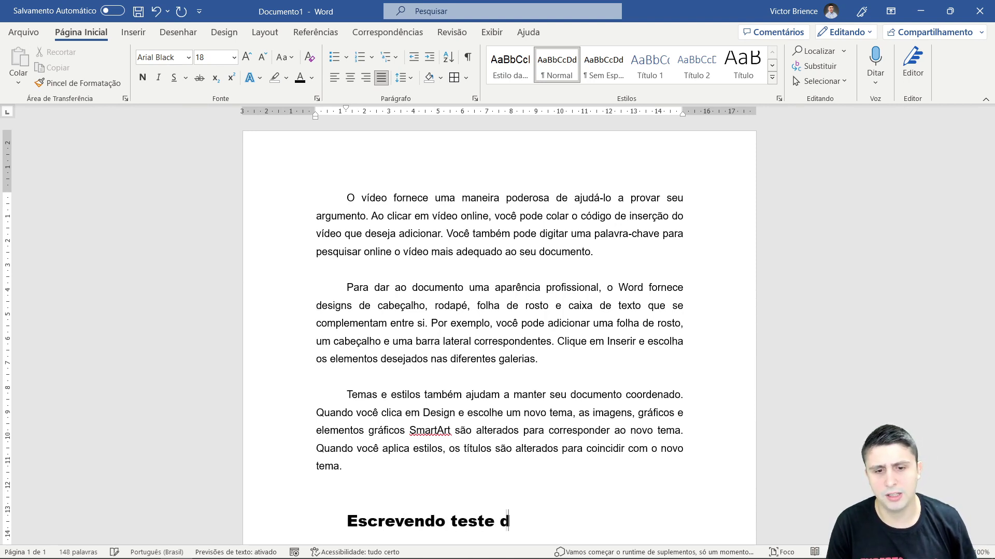
type("a aula")
scroll(282, 317, "down", 2)
left_click(348, 457)
key("BackSpace")
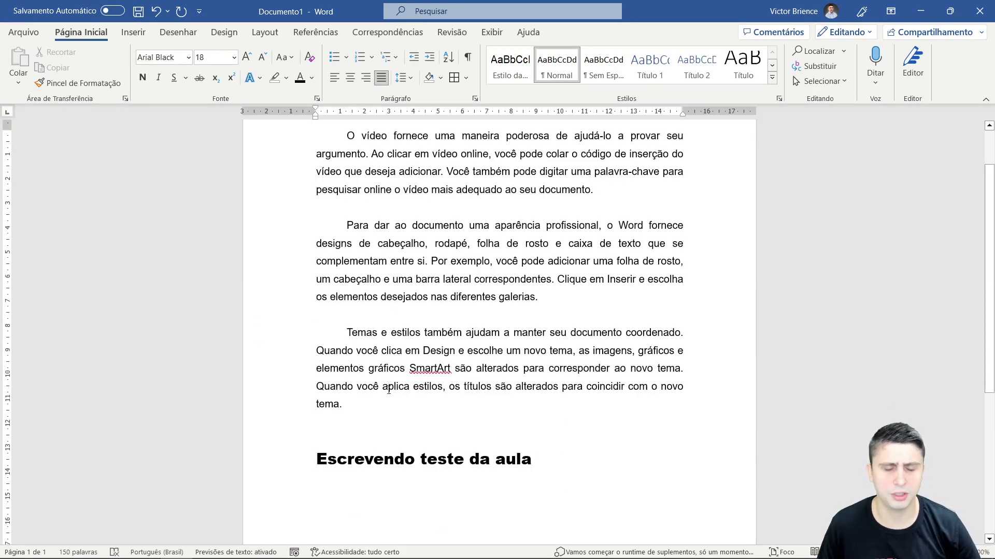
triple_click(543, 456)
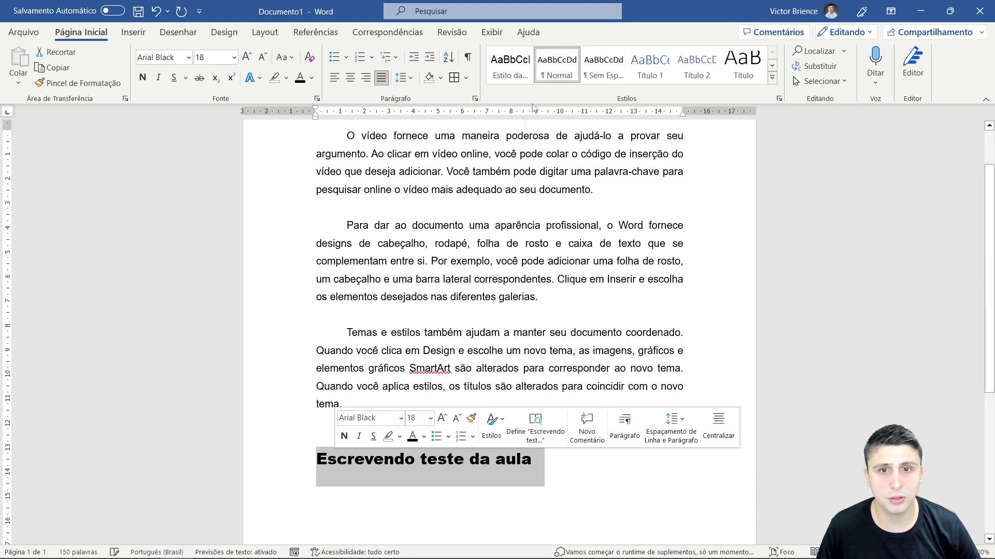
left_click(518, 67)
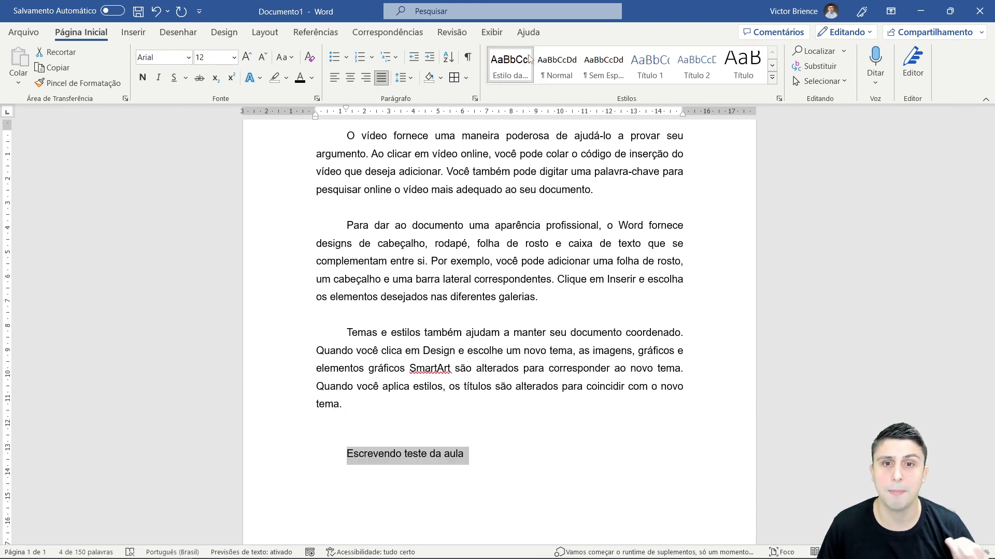
left_click(357, 432)
left_click(346, 453)
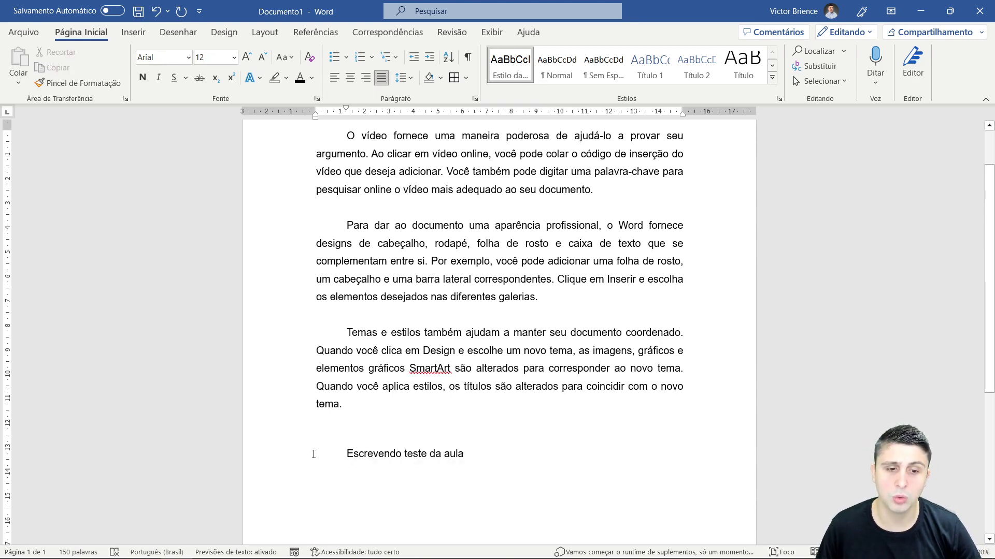
key("BackSpace")
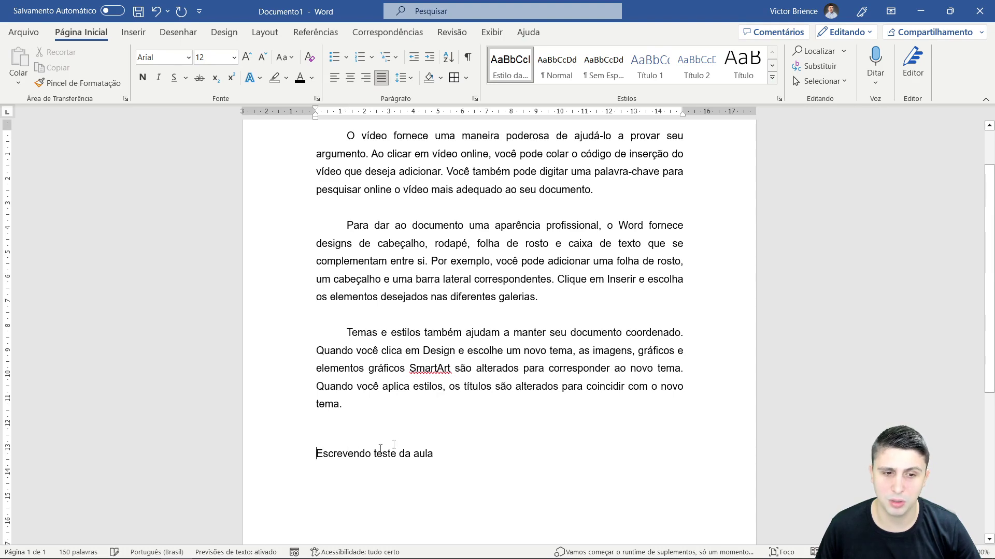
triple_click(437, 448)
key("BackSpace")
key("BackSpace")
key("BackSpace")
scroll(388, 337, "up", 3)
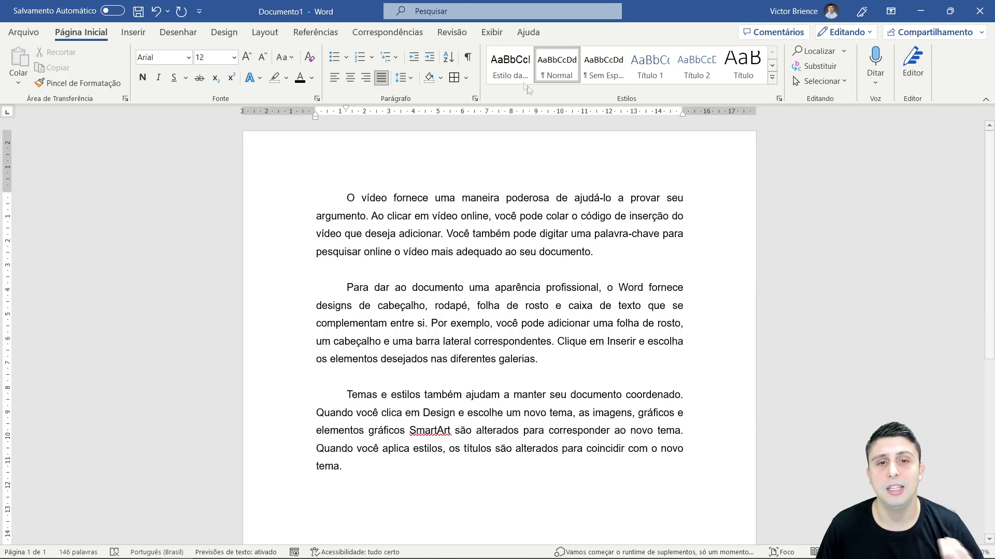
Step: Open the Estilo da Aula Modificar estilo settings from the gallery, then close them unchanged
left_click(772, 65)
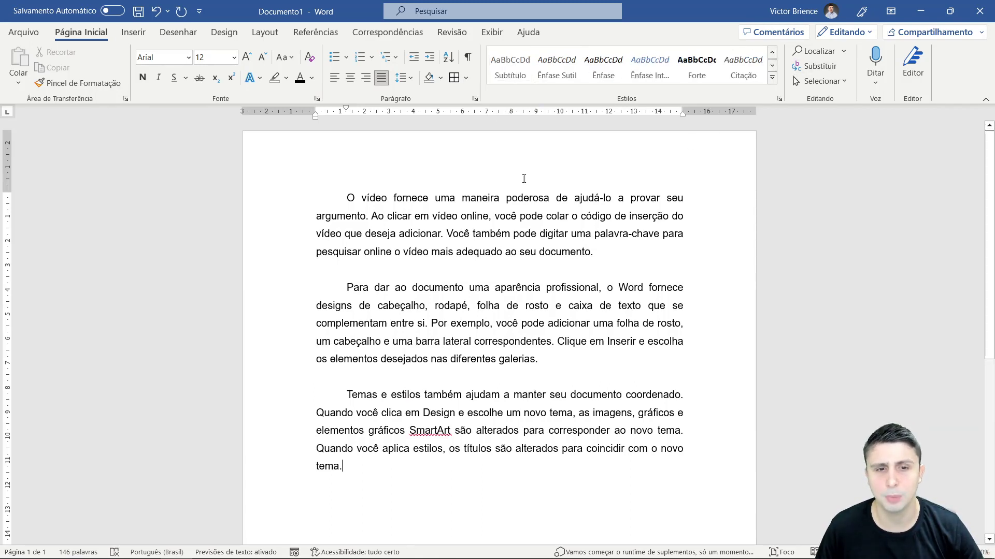
left_click(465, 185)
left_click(446, 215)
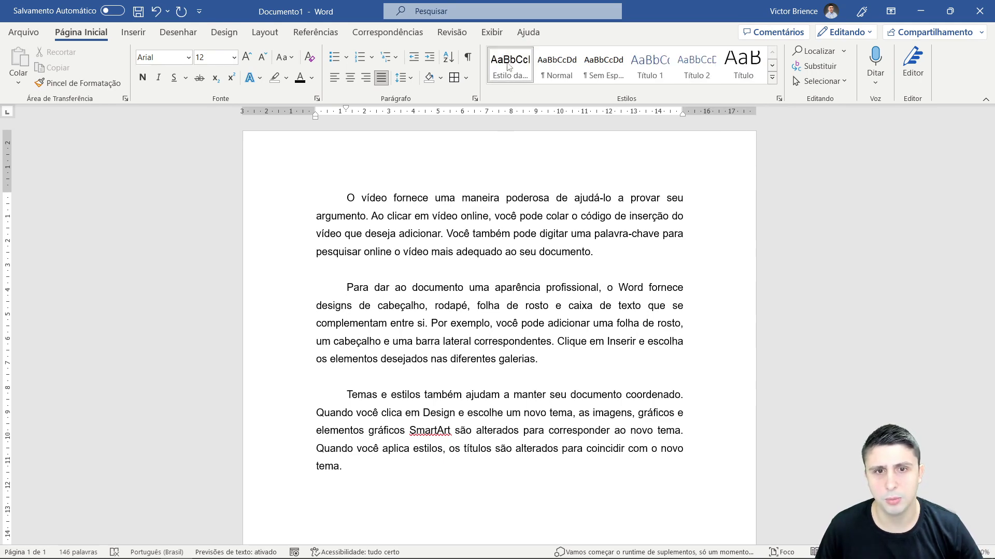
right_click(509, 66)
left_click(523, 91)
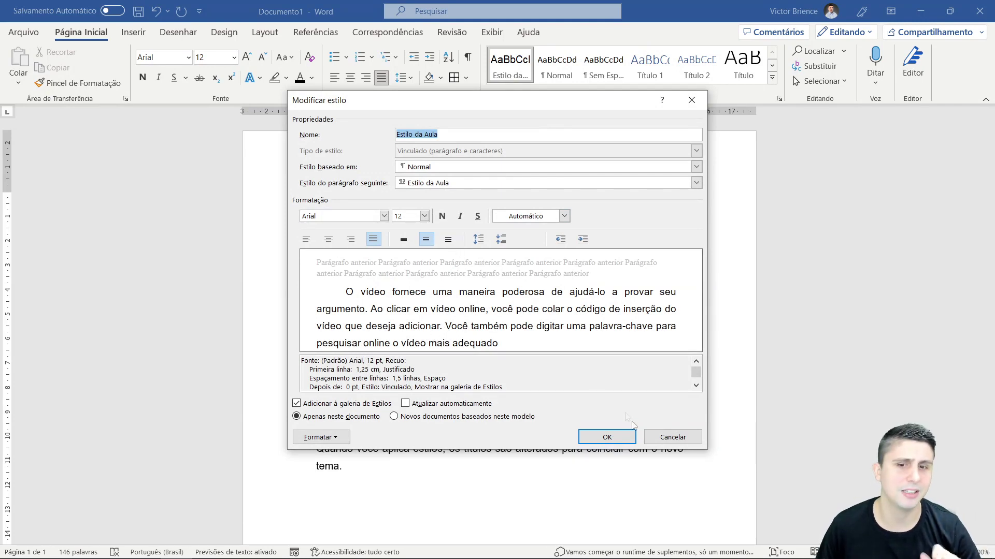
left_click(650, 440)
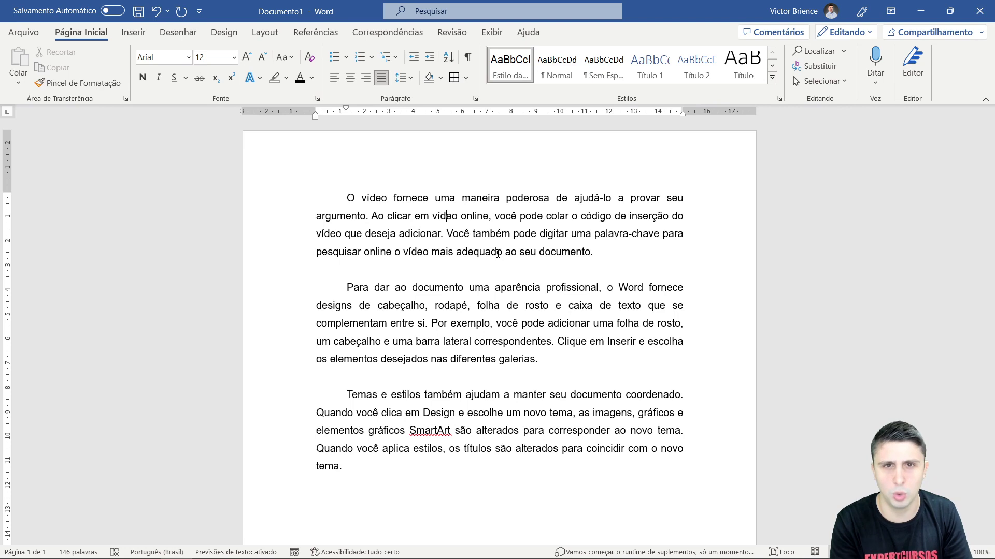
left_click(475, 214)
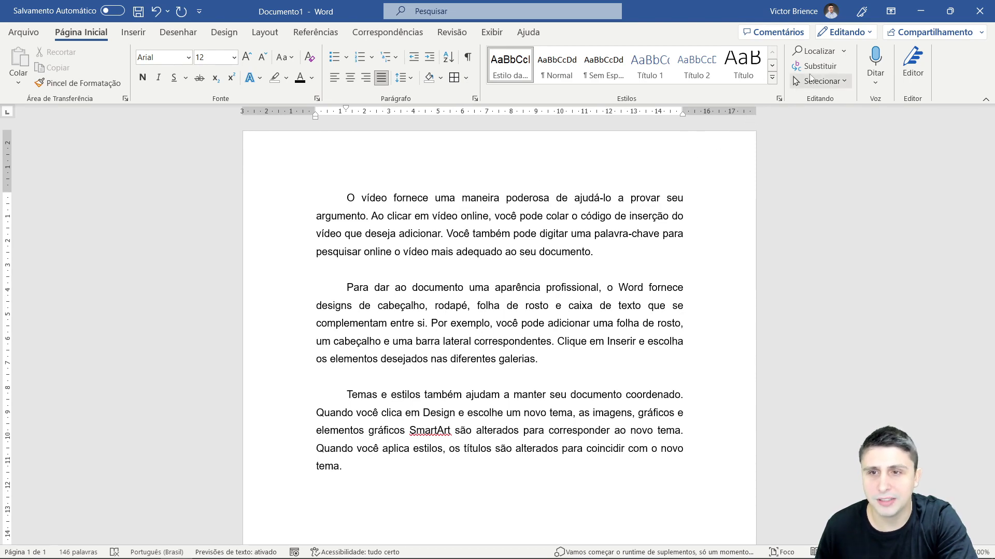
left_click(825, 54)
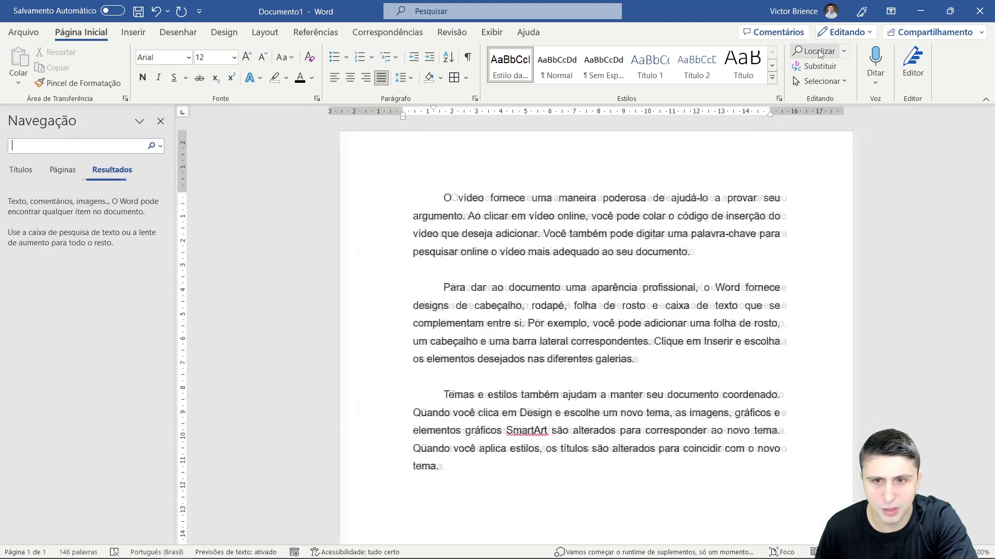
left_click(164, 120)
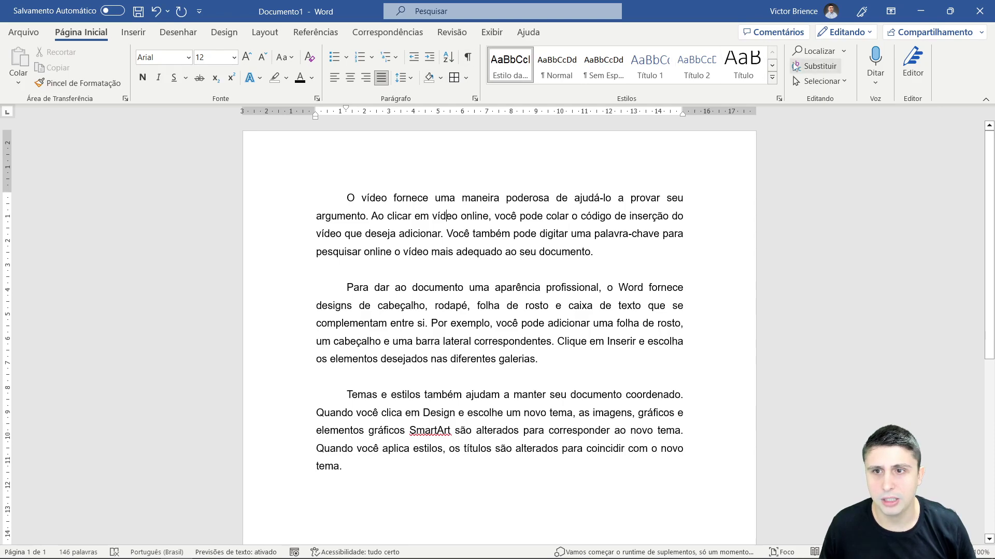
left_click(816, 51)
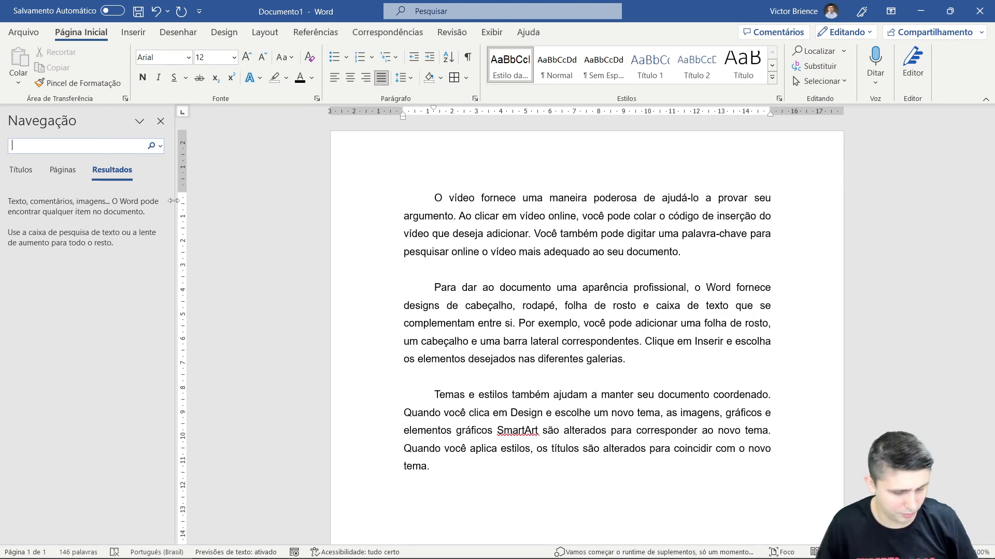
type("temas")
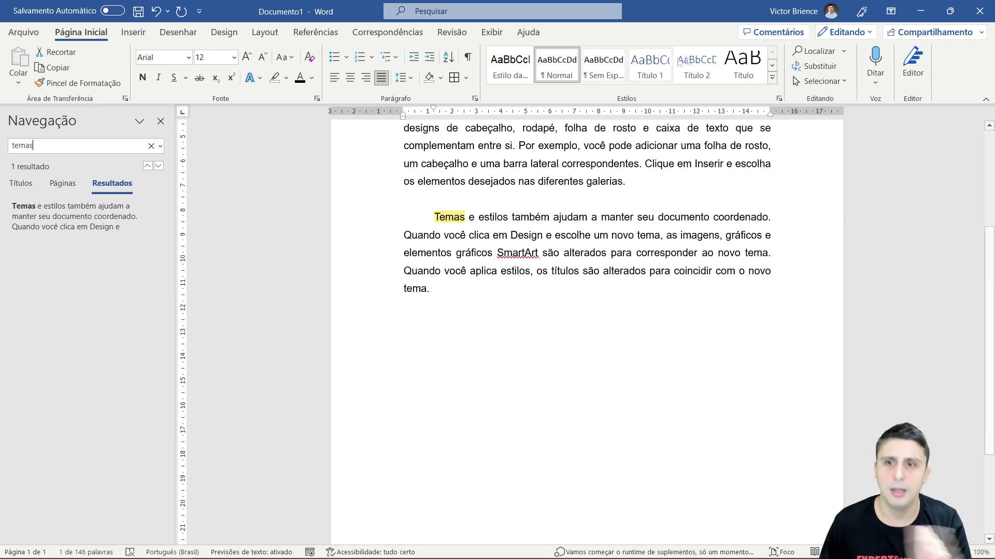
left_click(160, 121)
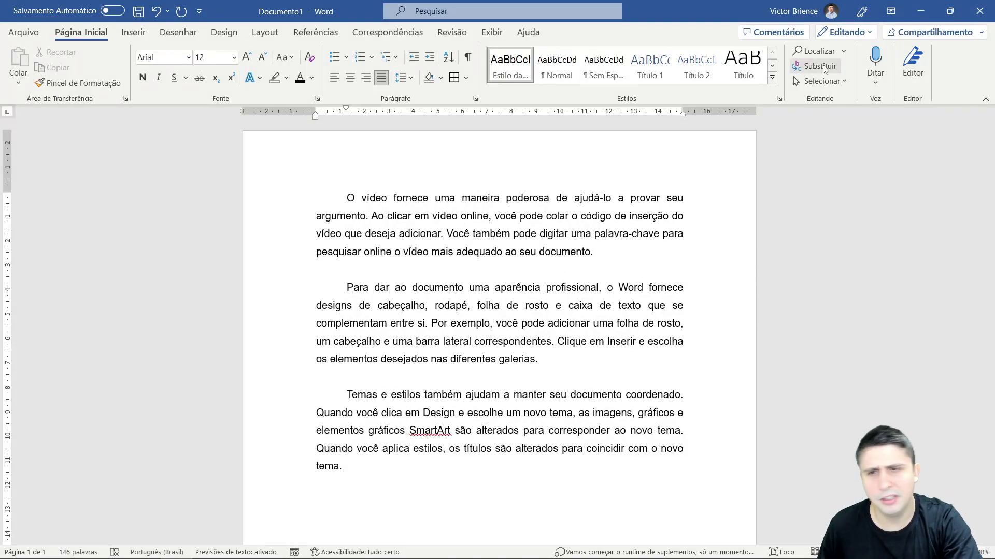
left_click(836, 82)
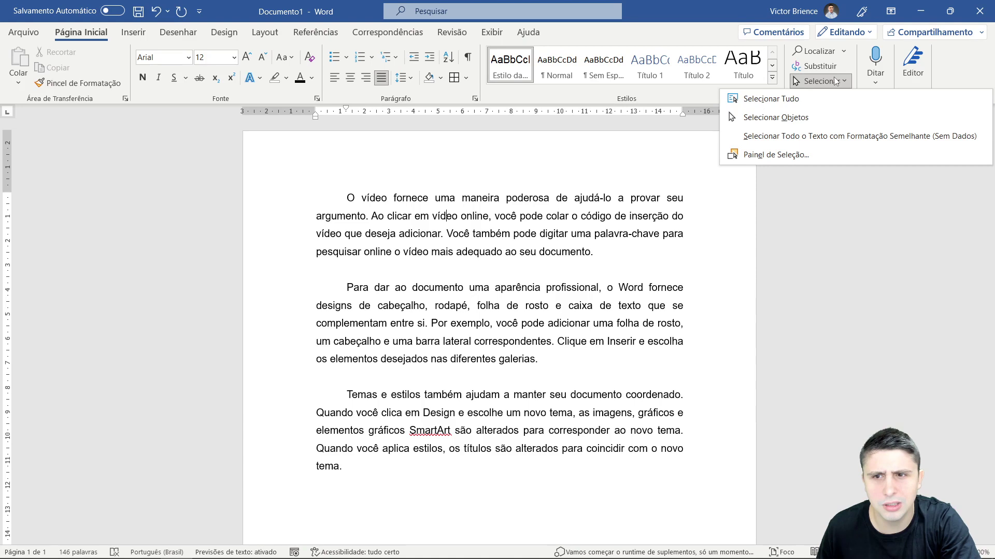
left_click(836, 81)
left_click(871, 83)
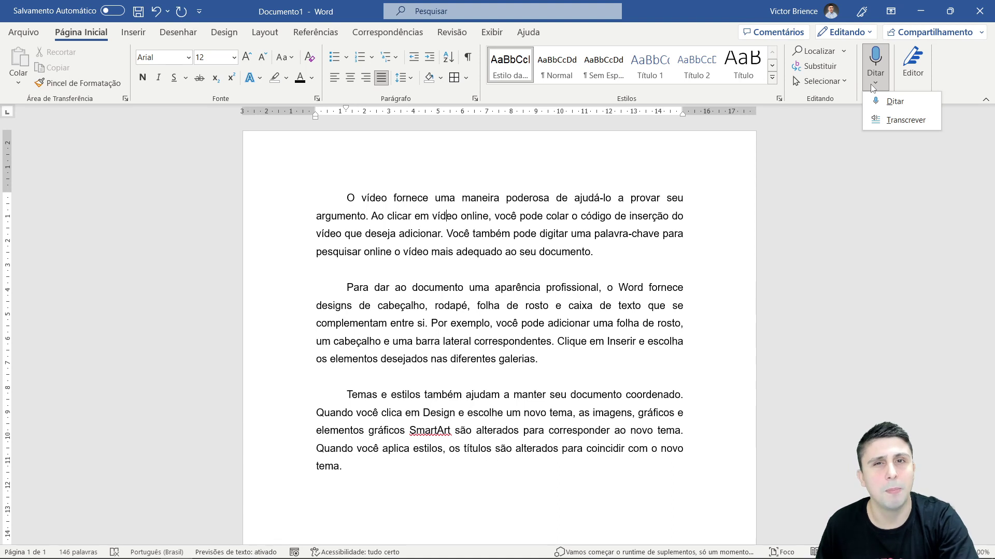
left_click(870, 84)
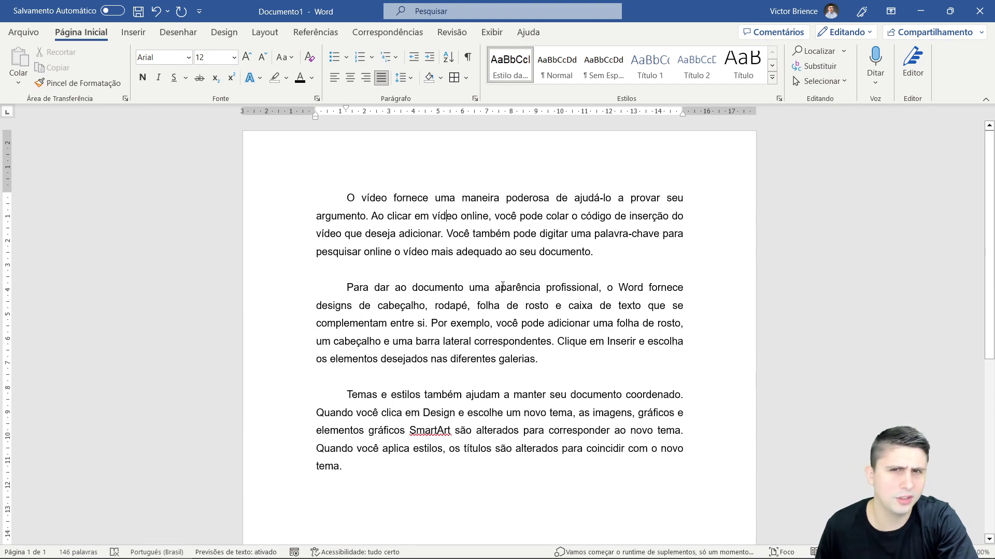
left_click(875, 83)
left_click(875, 83)
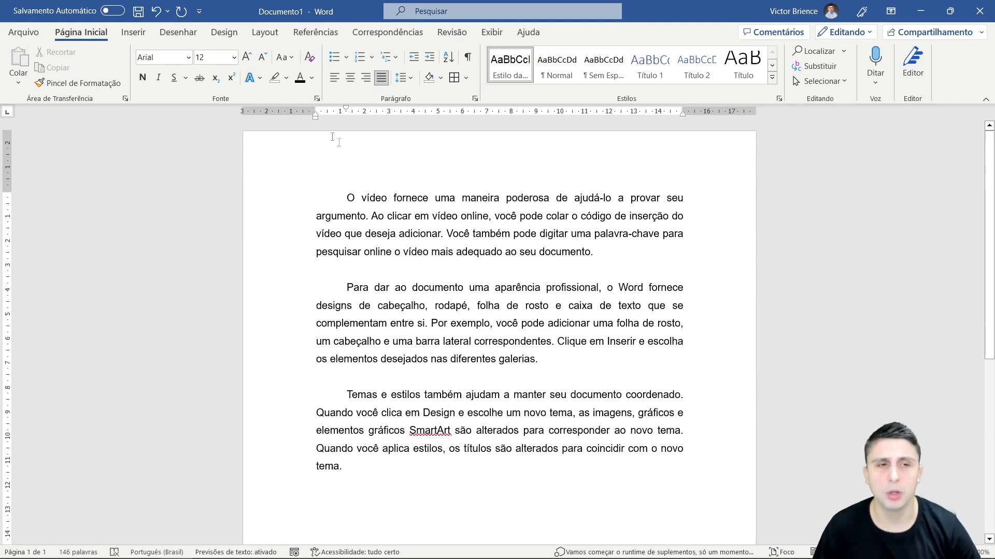
left_click(134, 33)
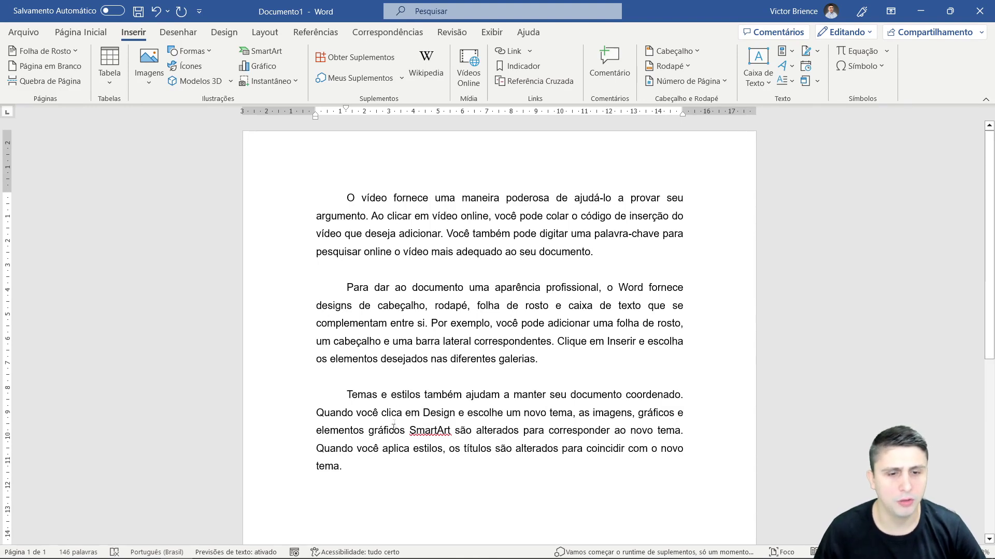
Step: Delete all the paragraph text and insert a 5×5 table
left_click_drag(346, 472, 344, 197)
key("Delete")
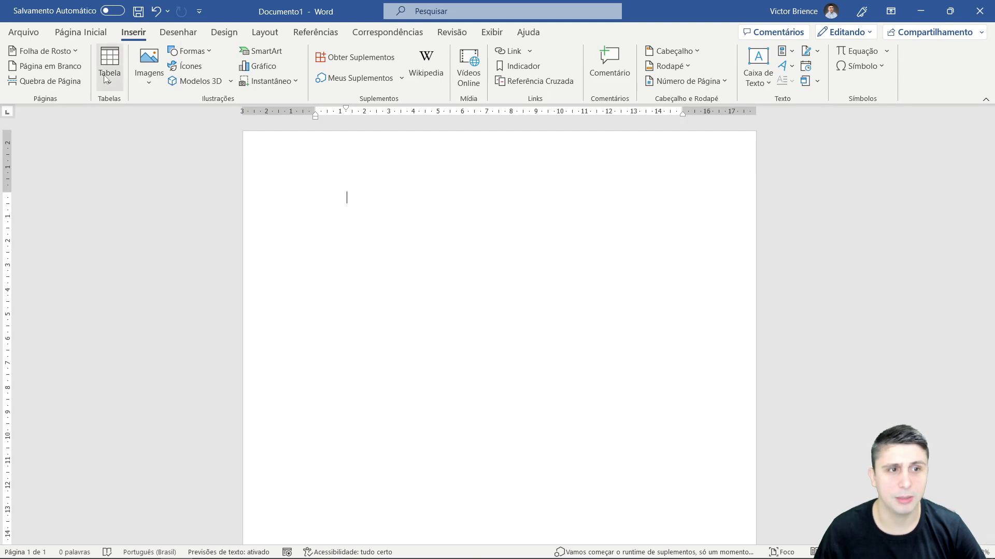
left_click(109, 73)
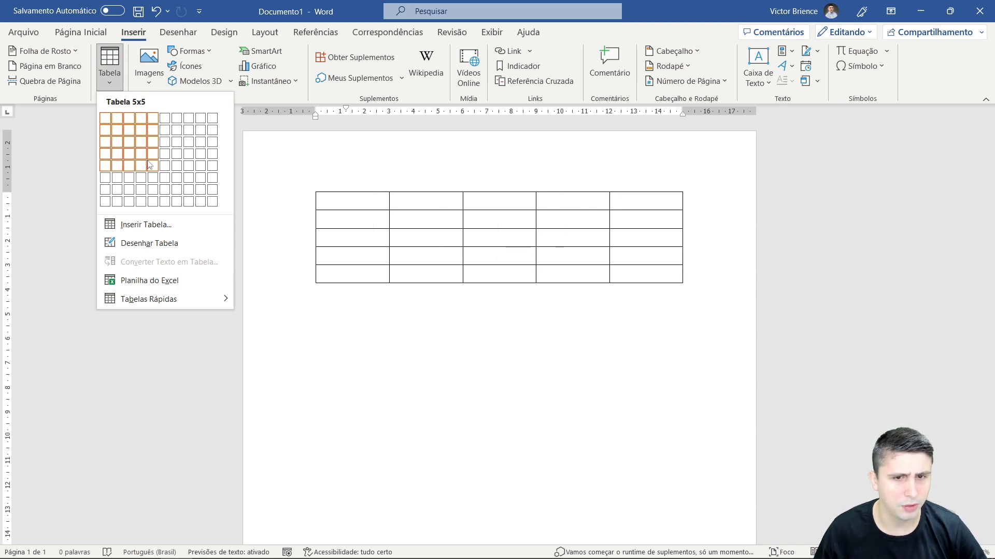
left_click(149, 164)
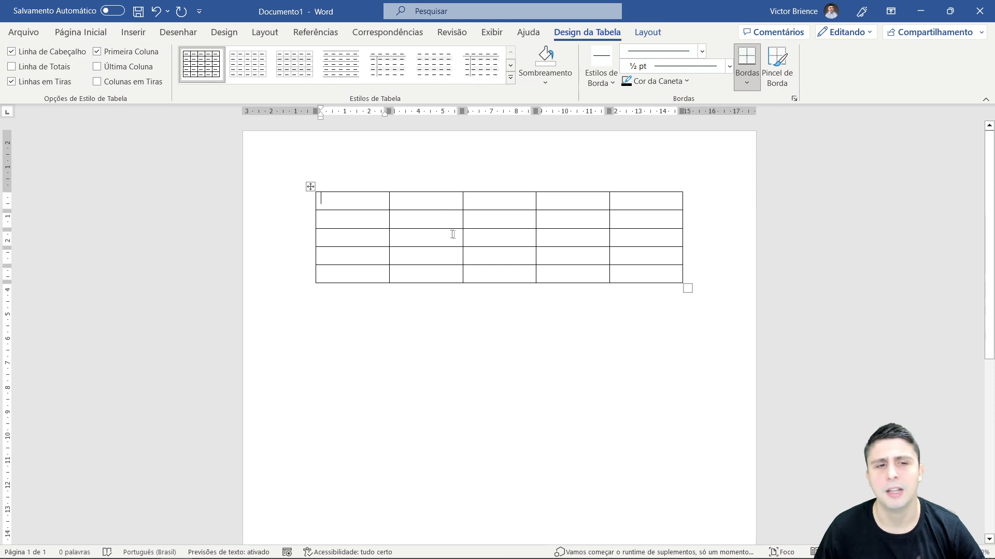
Step: Select the whole 5×5 table and cut it off the page
left_click(310, 188)
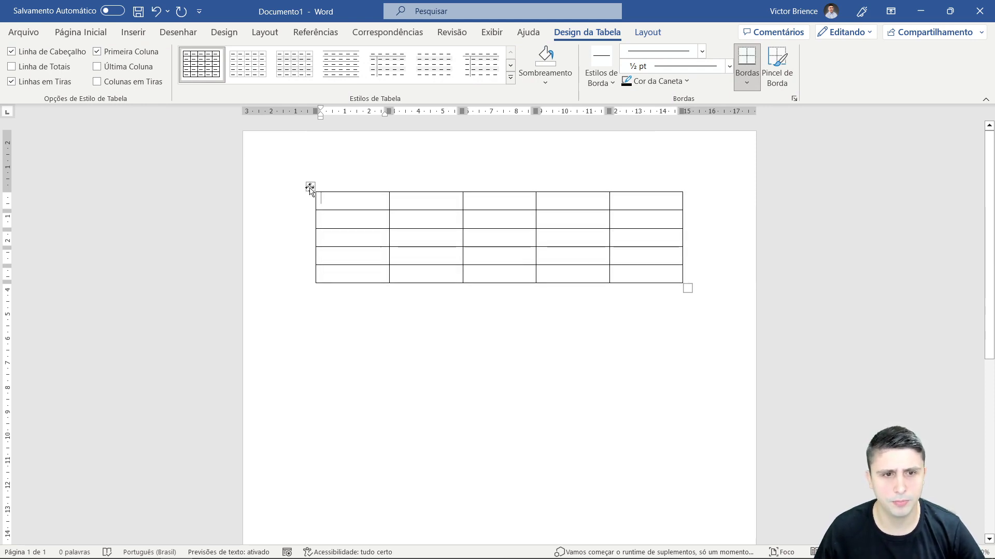
right_click(310, 187)
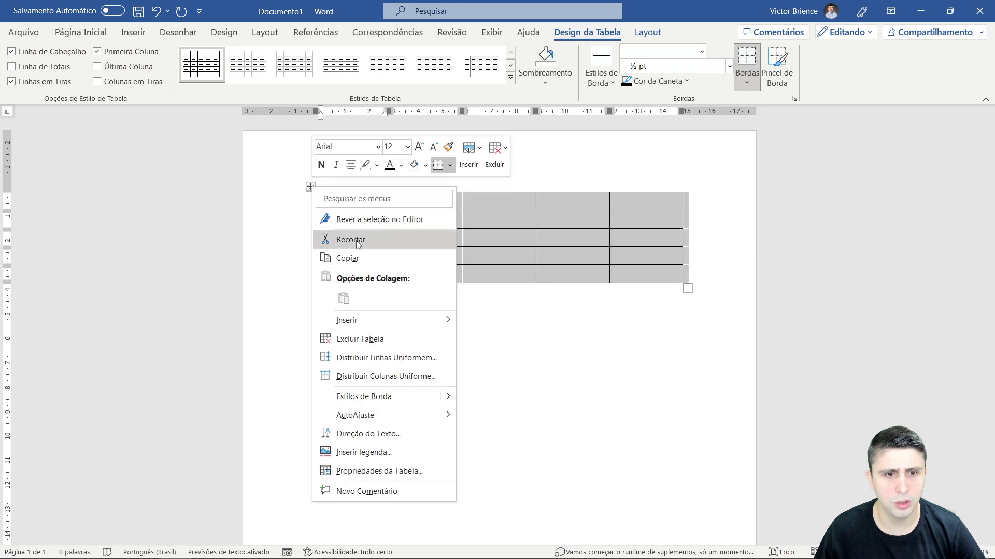
left_click(355, 241)
left_click(133, 32)
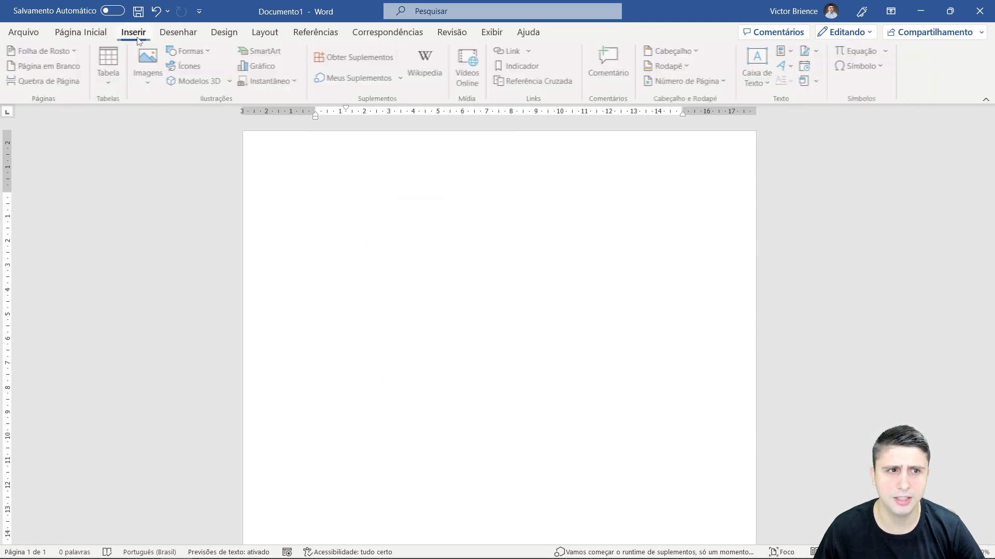
left_click(119, 84)
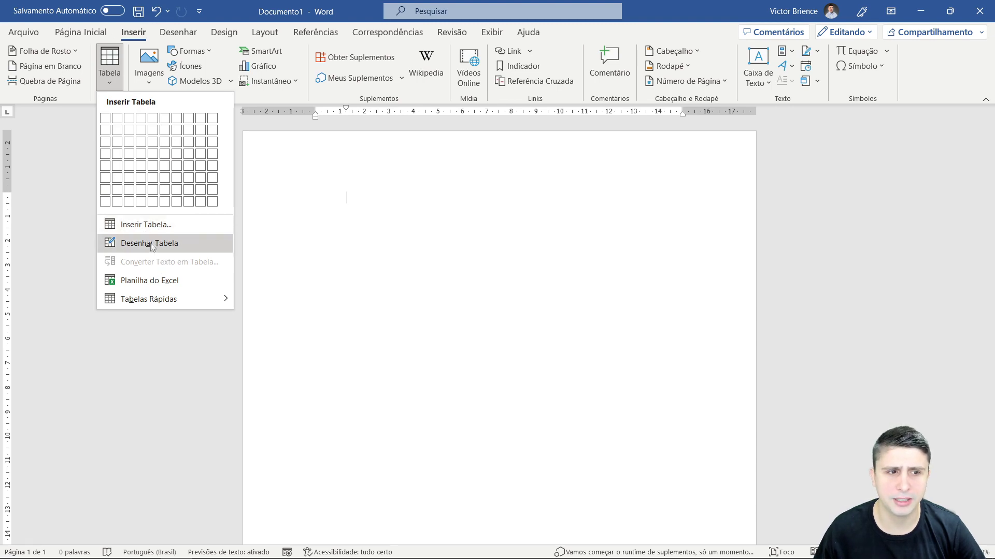
Step: Embed a blank Planilha do Excel spreadsheet in the page, then cut it with Recortar
left_click(158, 280)
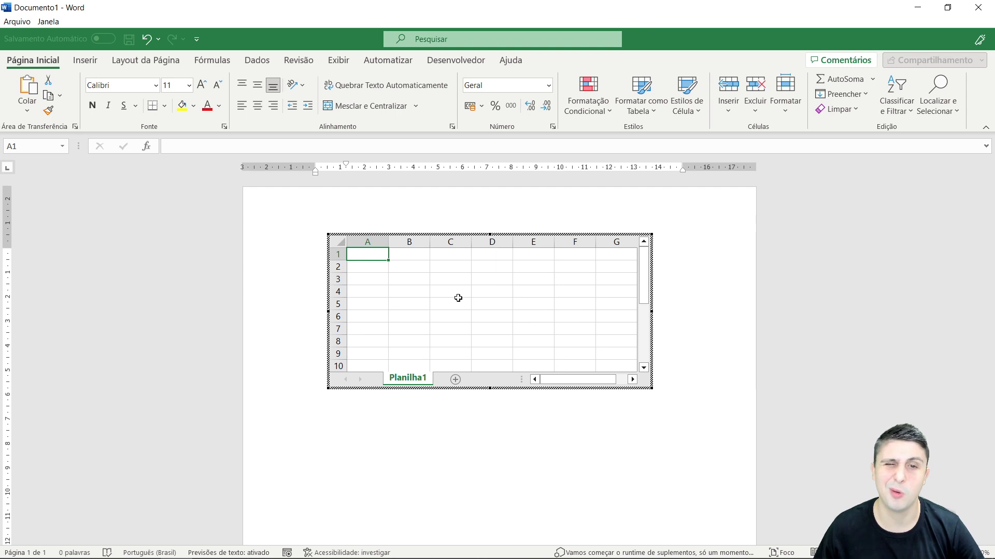
left_click(435, 433)
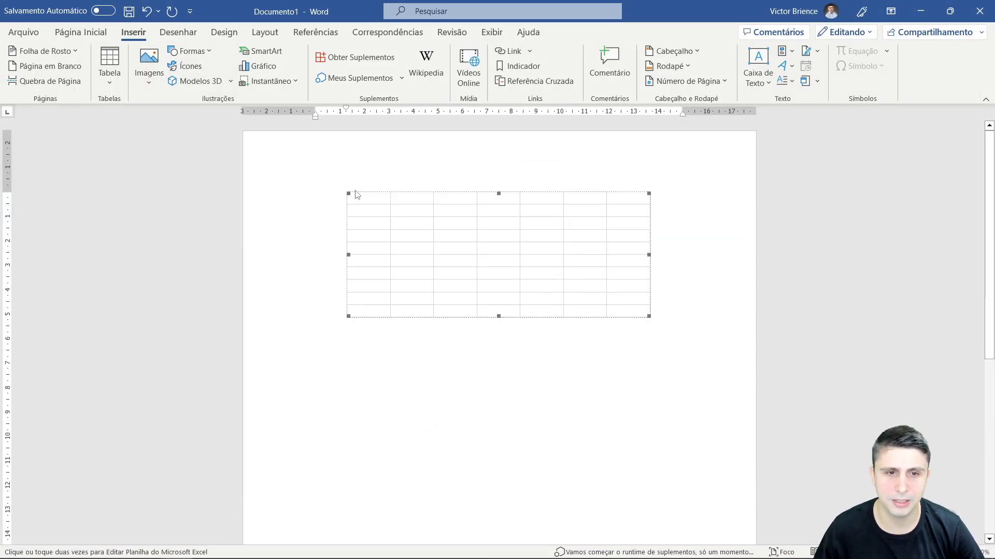
right_click(356, 200)
left_click(381, 228)
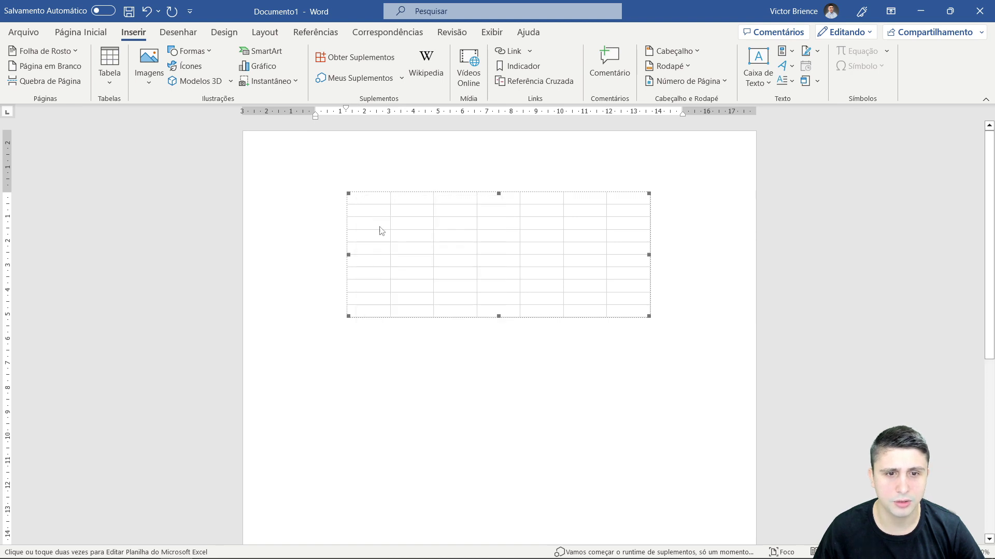
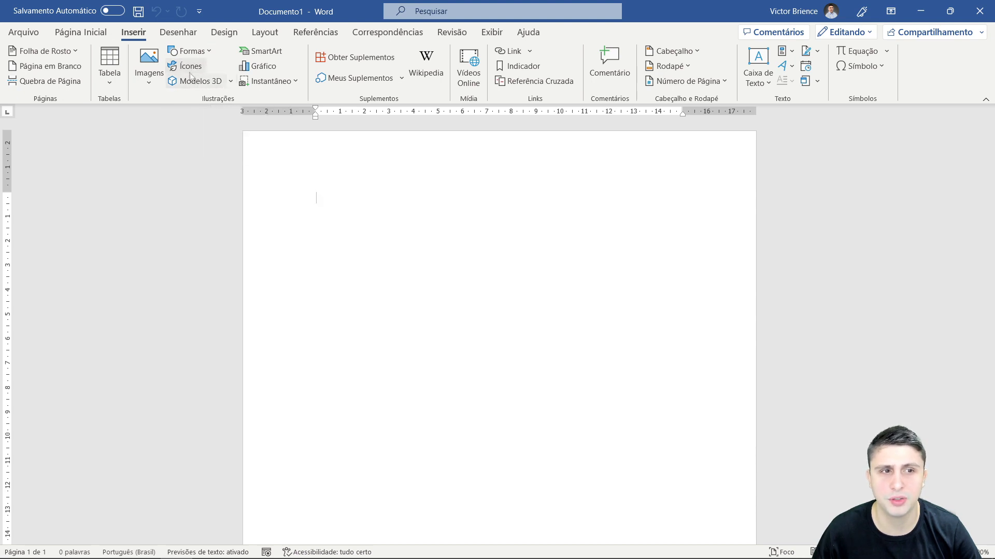
Step: Insert the image 'Design sem nome (18)' from the Imagens folder into the blank document
left_click(150, 78)
left_click(170, 112)
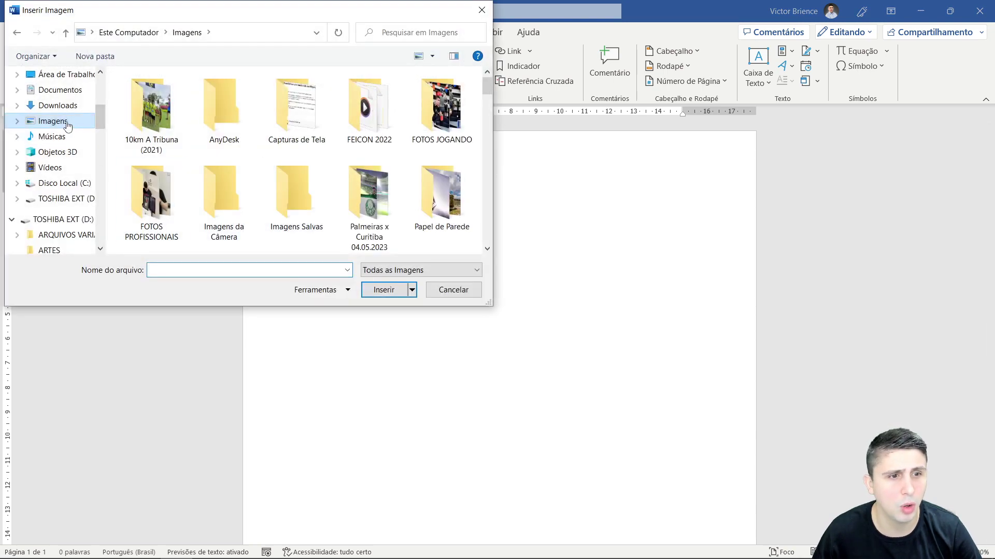
scroll(332, 160, "down", 5)
scroll(331, 158, "down", 5)
scroll(336, 162, "down", 2)
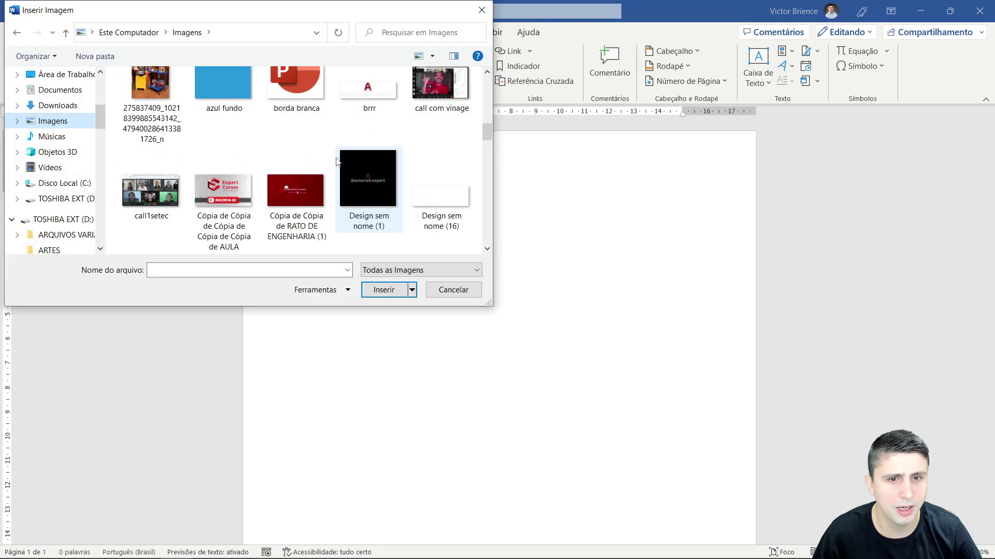
scroll(337, 162, "down", 2)
scroll(337, 162, "down", 2)
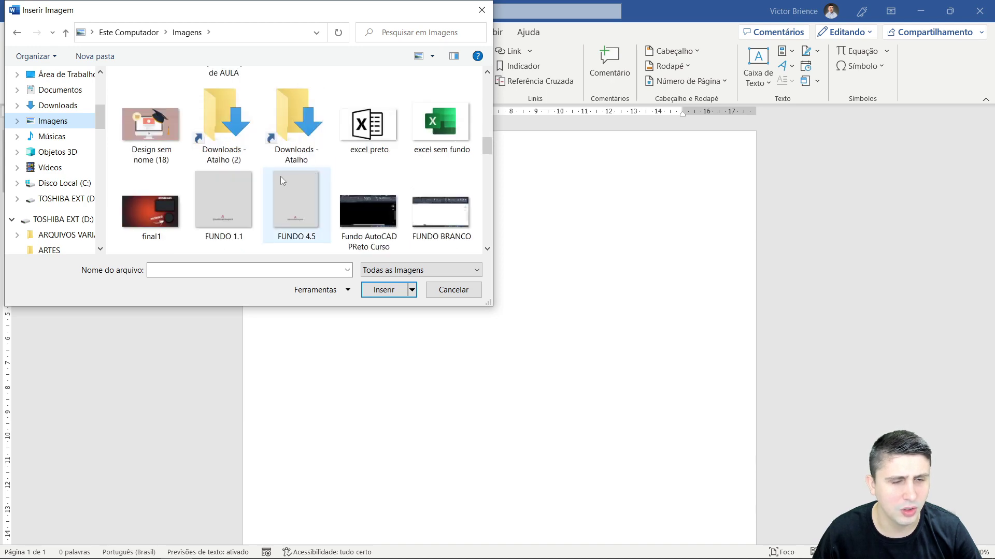
left_click(151, 127)
left_click(364, 288)
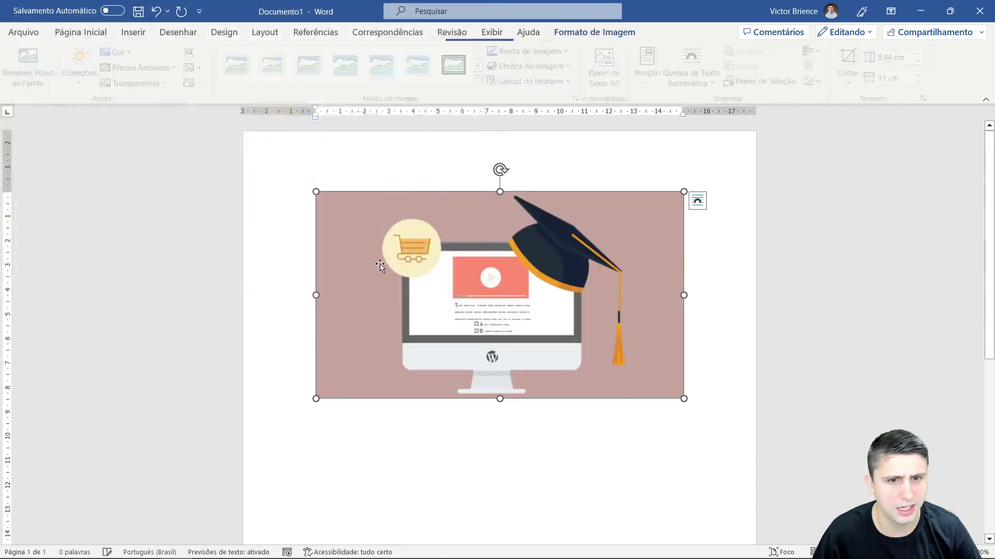
Step: Shrink the picture to about 11 cm wide and give it a black border and a bevelled preset effect
left_click_drag(684, 399, 585, 343)
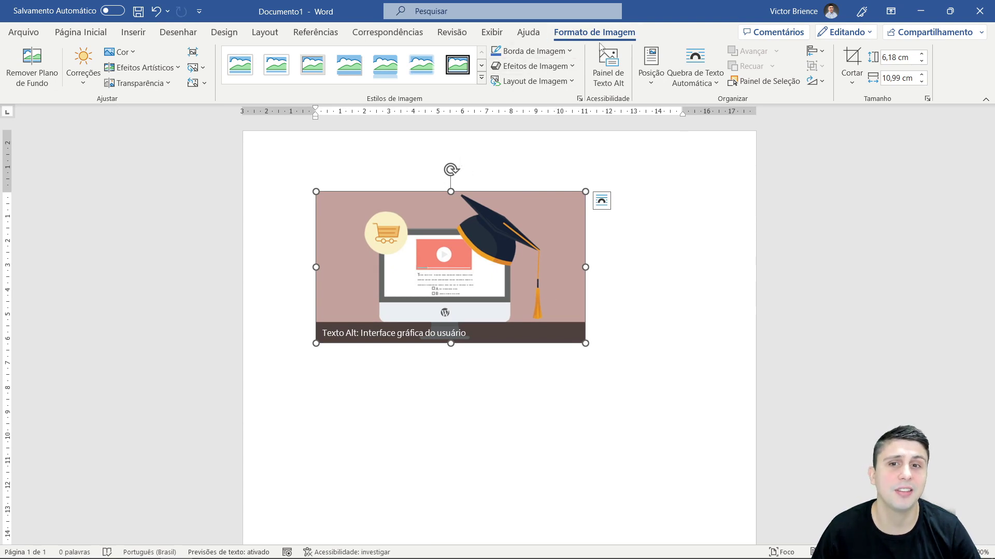
left_click(541, 56)
left_click(505, 86)
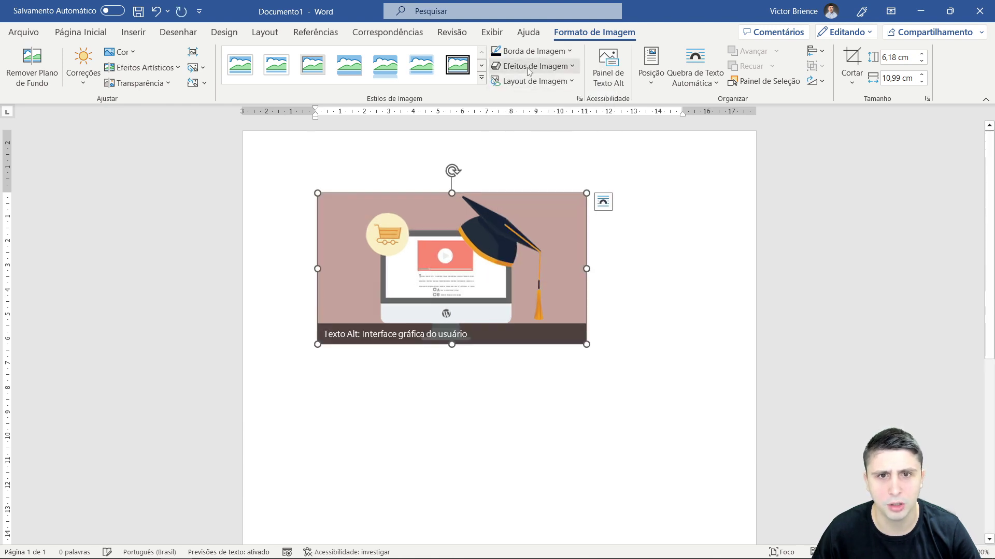
left_click(533, 66)
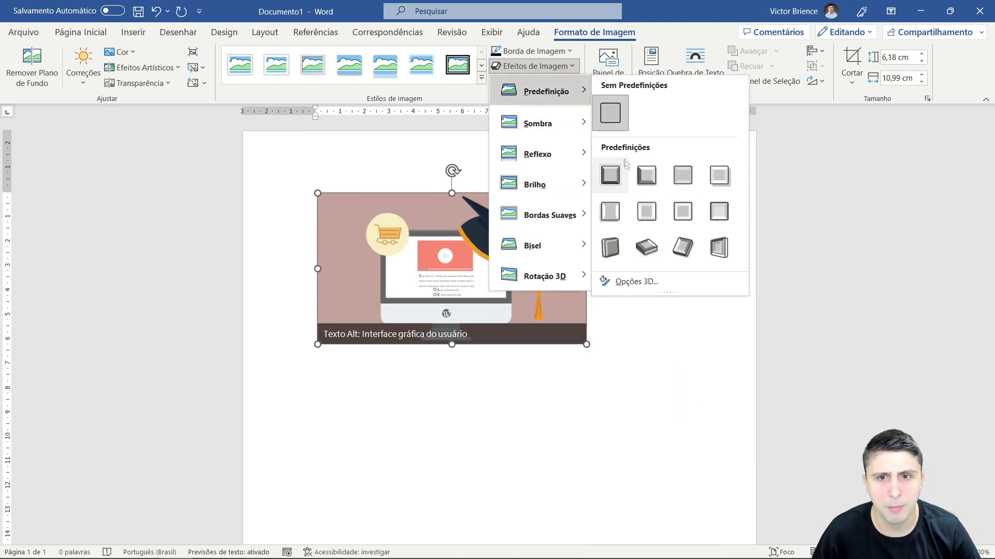
left_click(643, 177)
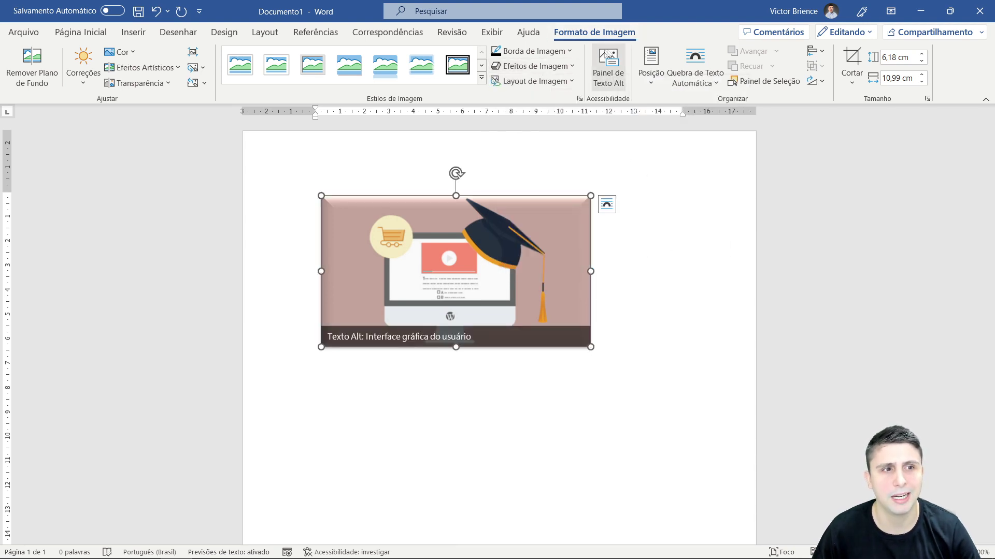
Step: Try background removal, corrections, colour and style options, undoing them and reselecting the picture
left_click(37, 71)
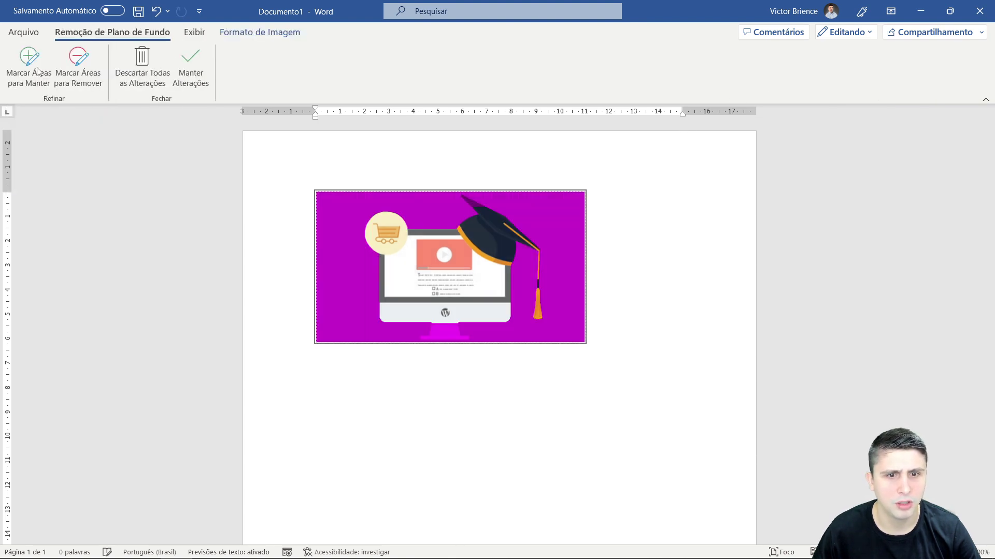
left_click(156, 13)
left_click(87, 82)
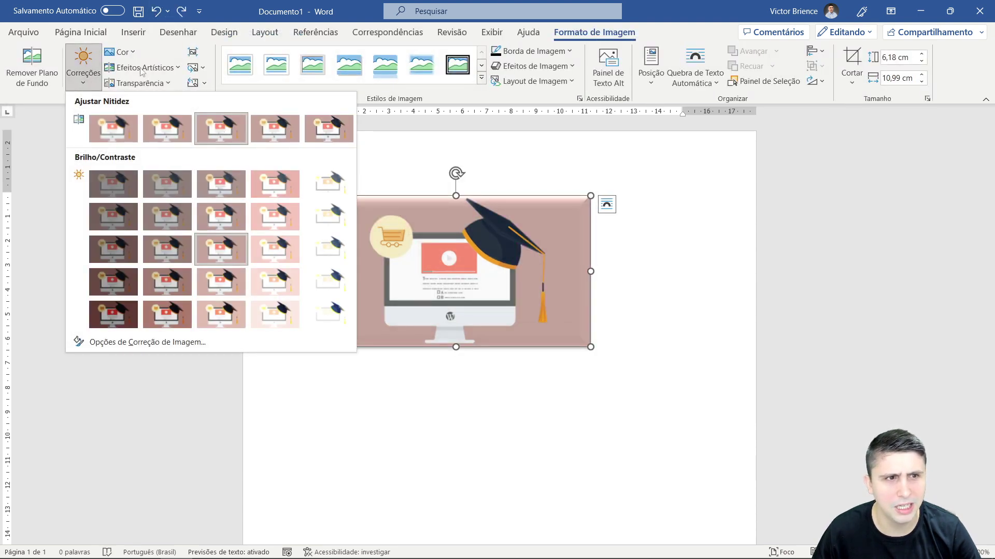
left_click(124, 52)
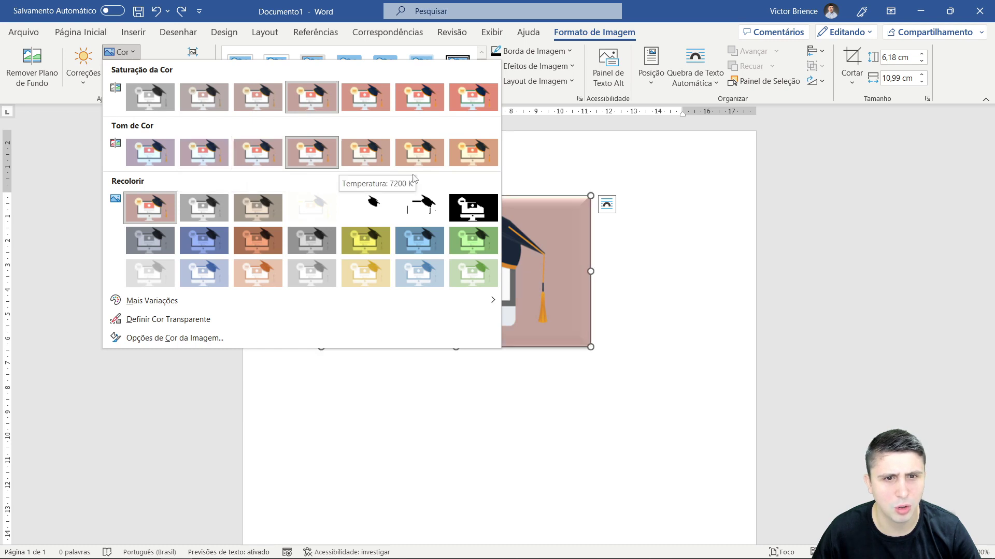
left_click(587, 172)
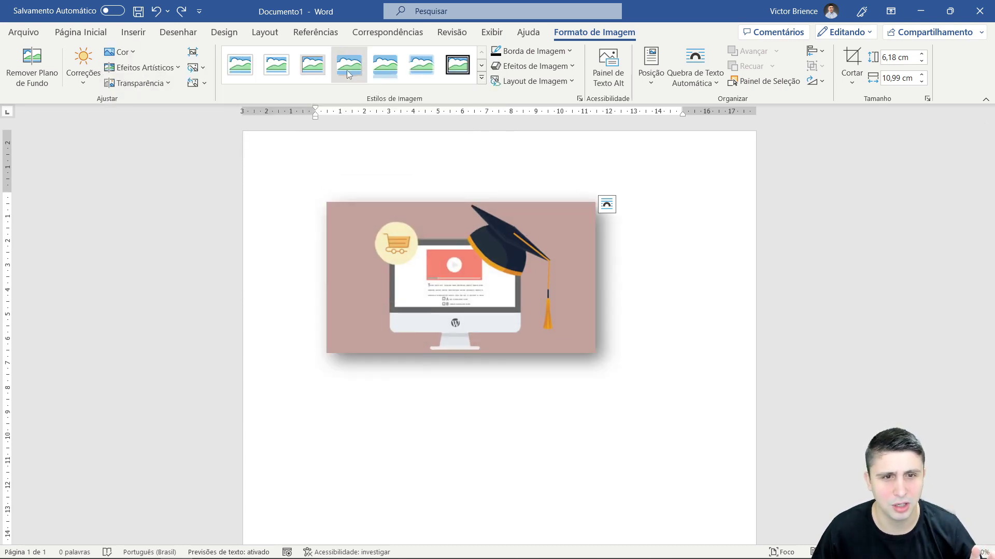
left_click(481, 66)
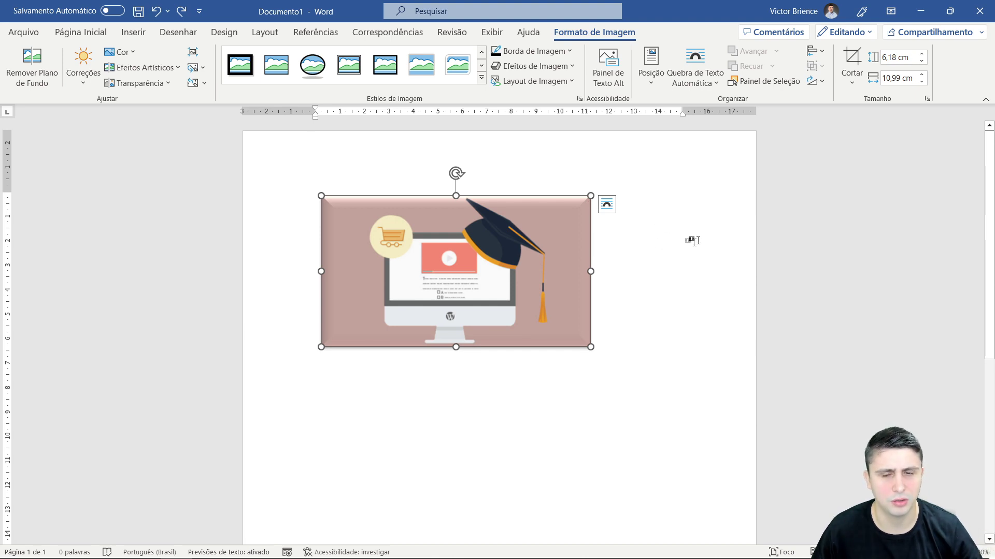
left_click(692, 240)
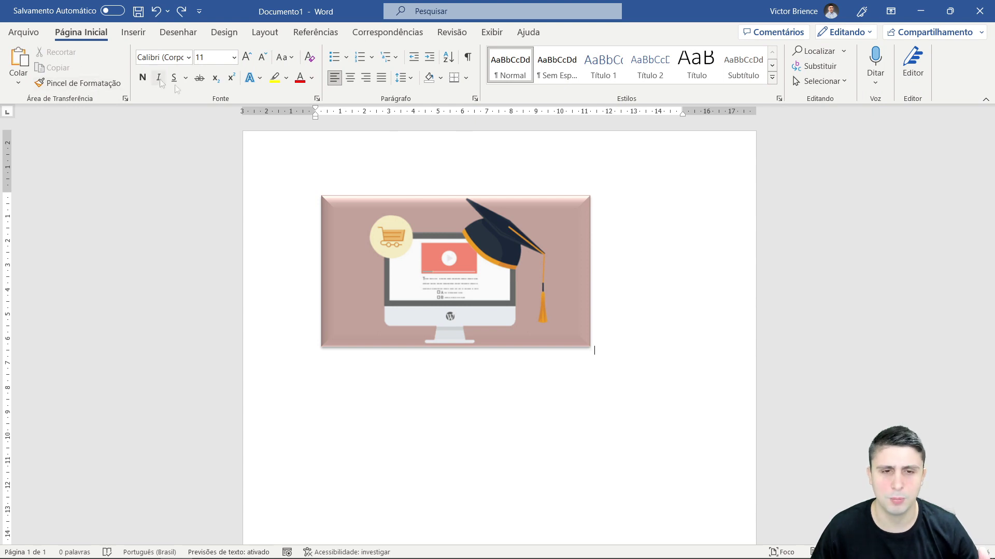
left_click(413, 226)
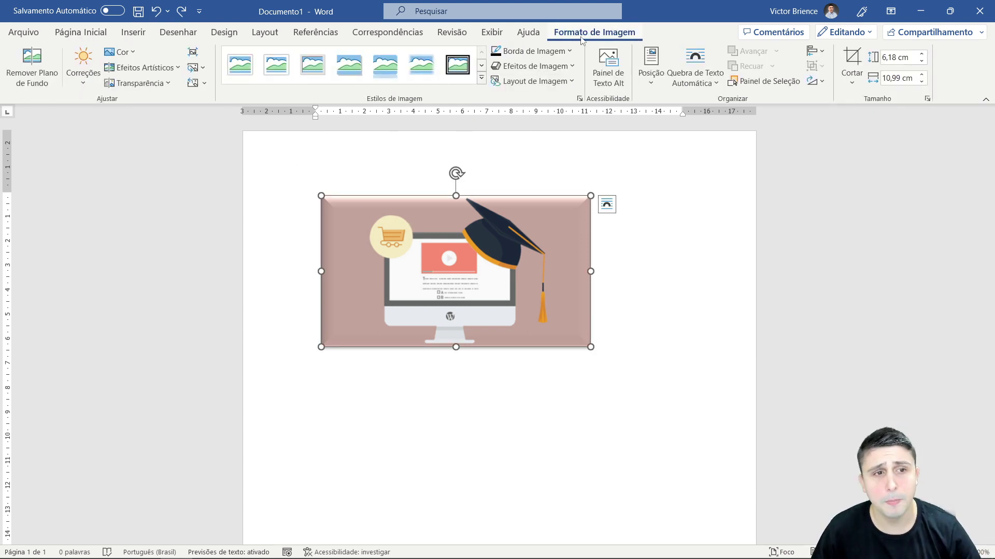
Step: Shrink the picture further and centre it horizontally on the page
left_click(140, 34)
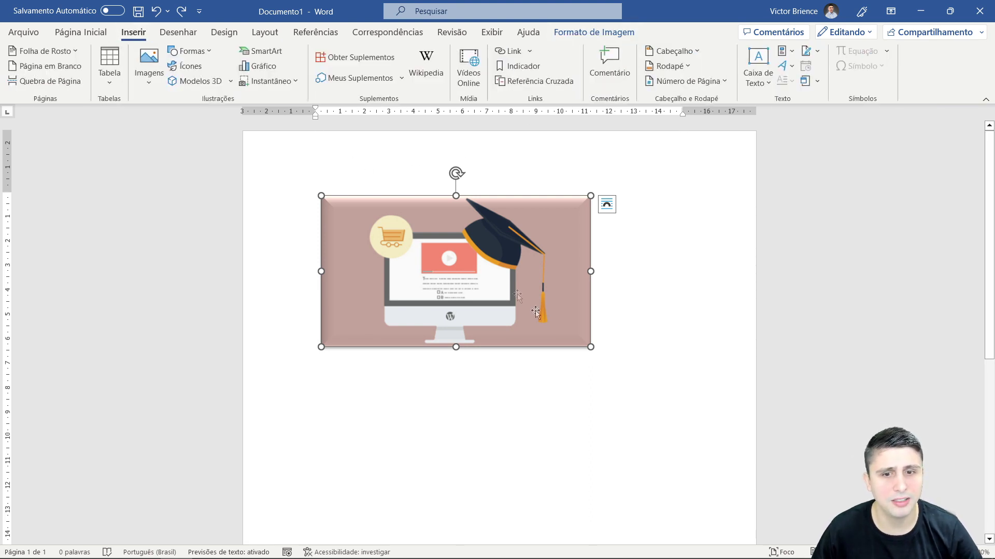
left_click_drag(590, 347, 479, 284)
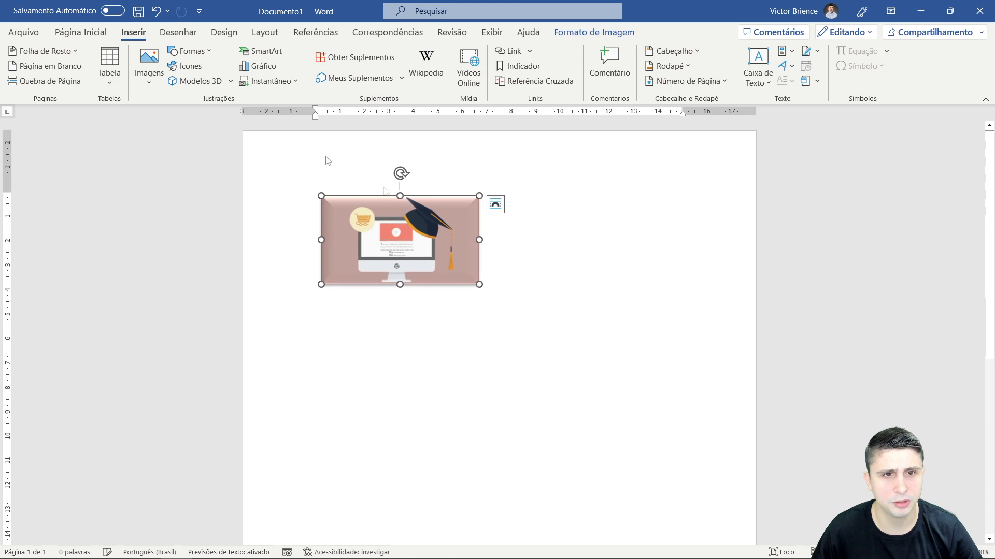
left_click(80, 32)
left_click(351, 77)
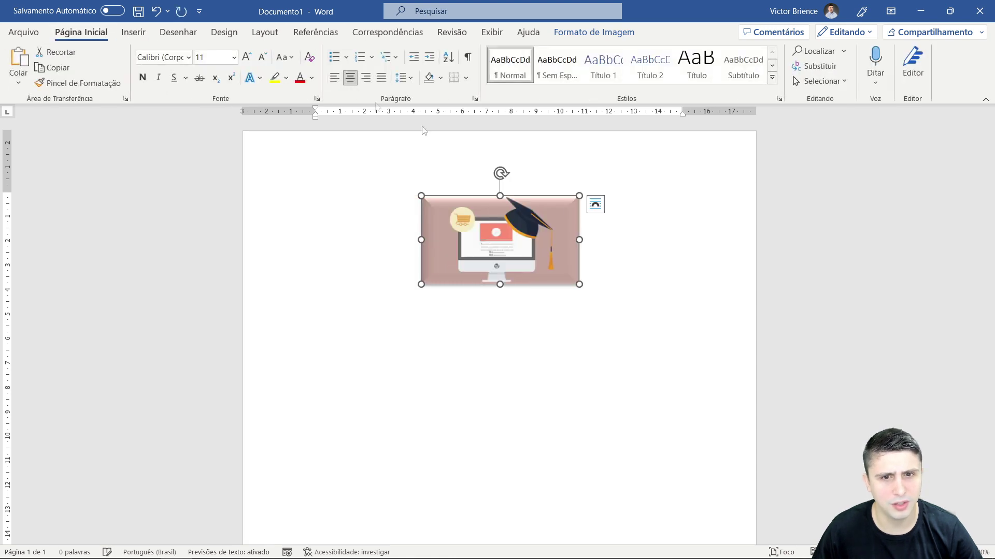
left_click(613, 264)
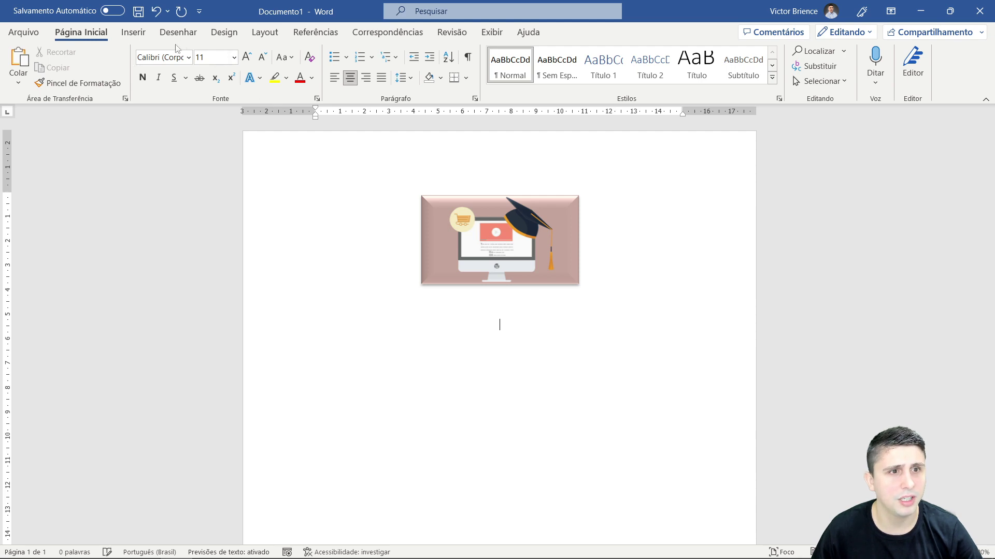
Step: Open the picture insertion options and close them without inserting anything
left_click(133, 32)
left_click(150, 77)
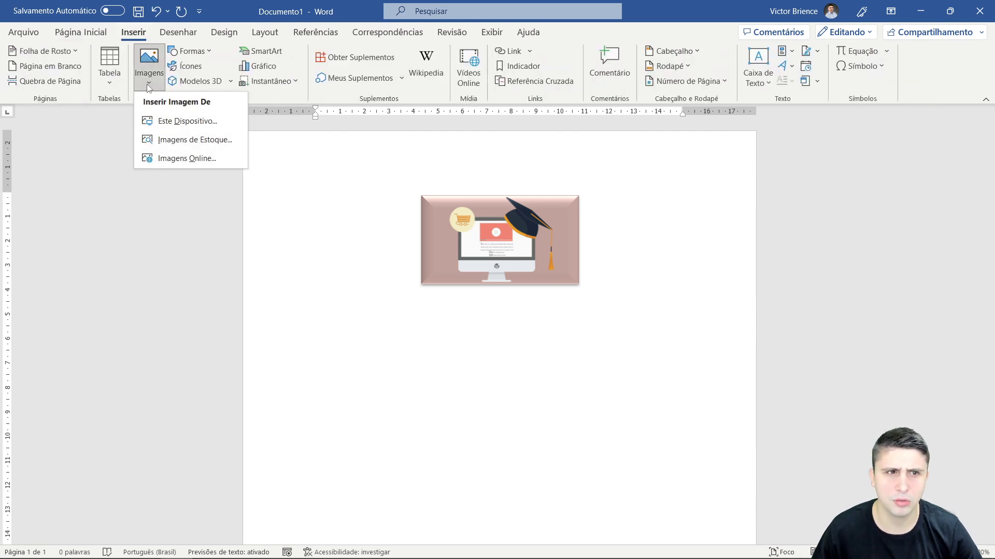
left_click(172, 68)
left_click(189, 51)
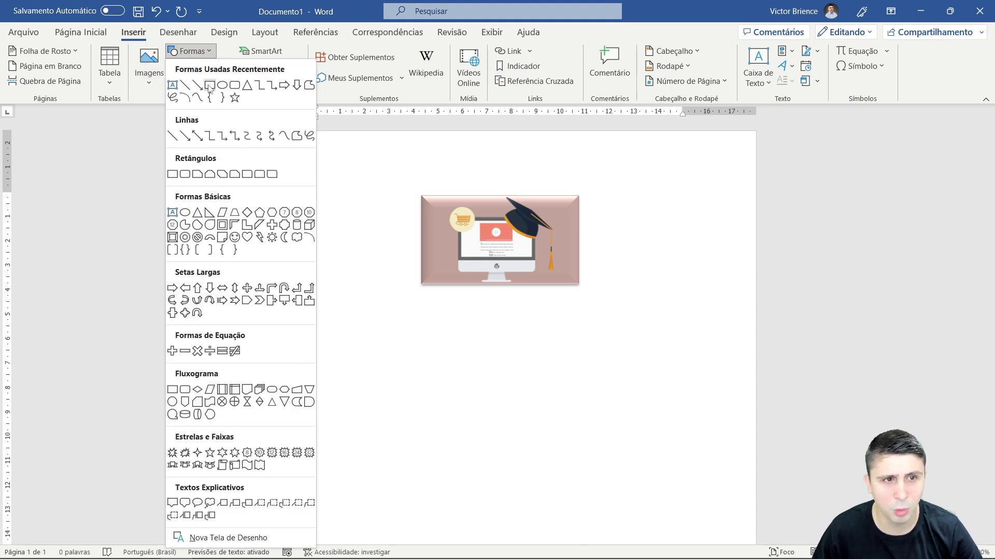
left_click(208, 86)
left_click_drag(365, 315, 414, 338)
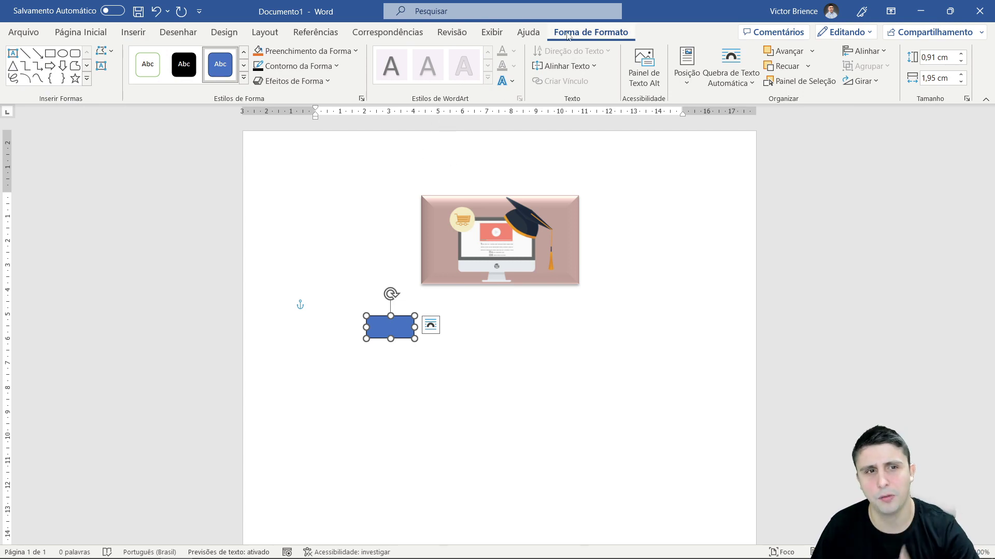
left_click(340, 52)
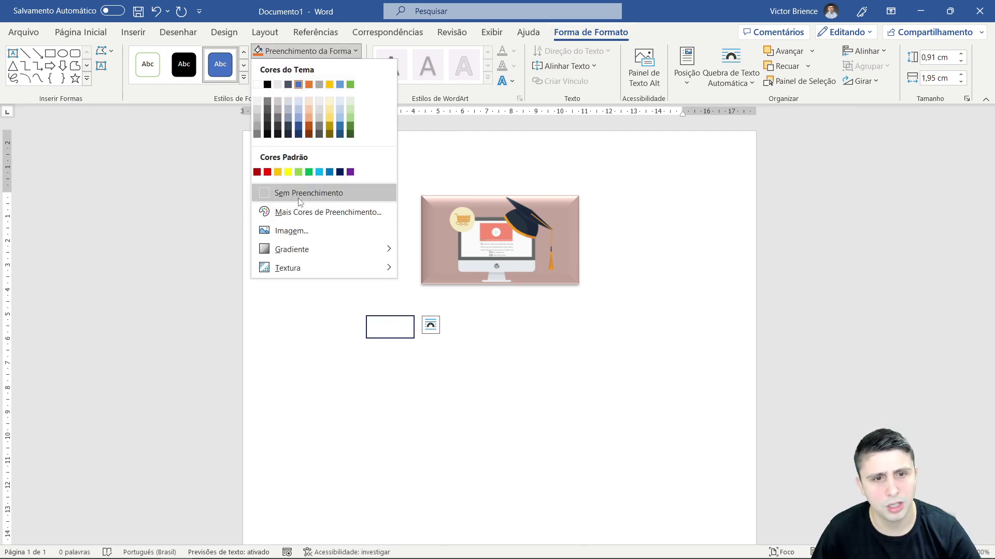
left_click(311, 191)
left_click(285, 68)
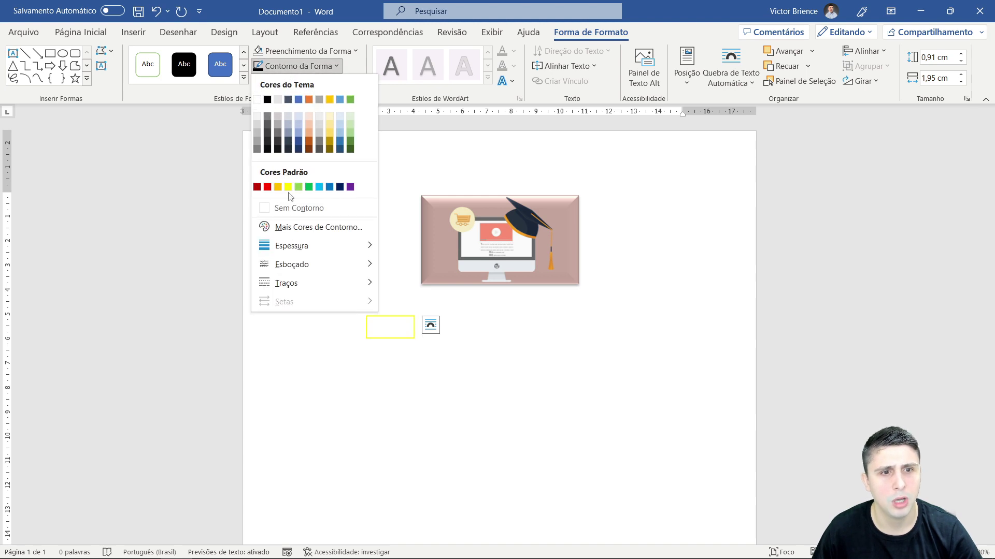
left_click(288, 187)
left_click(305, 81)
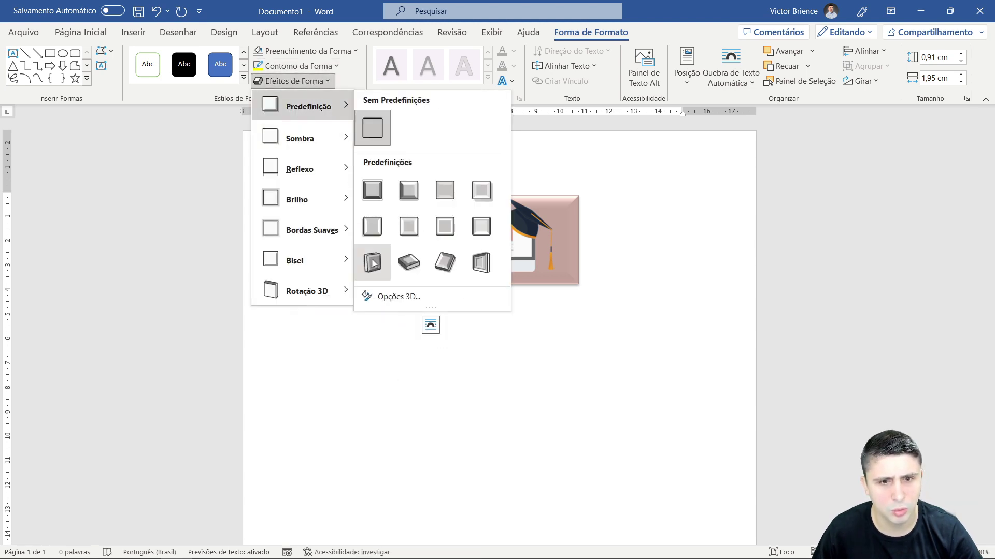
left_click(372, 262)
left_click(481, 367)
left_click(391, 332)
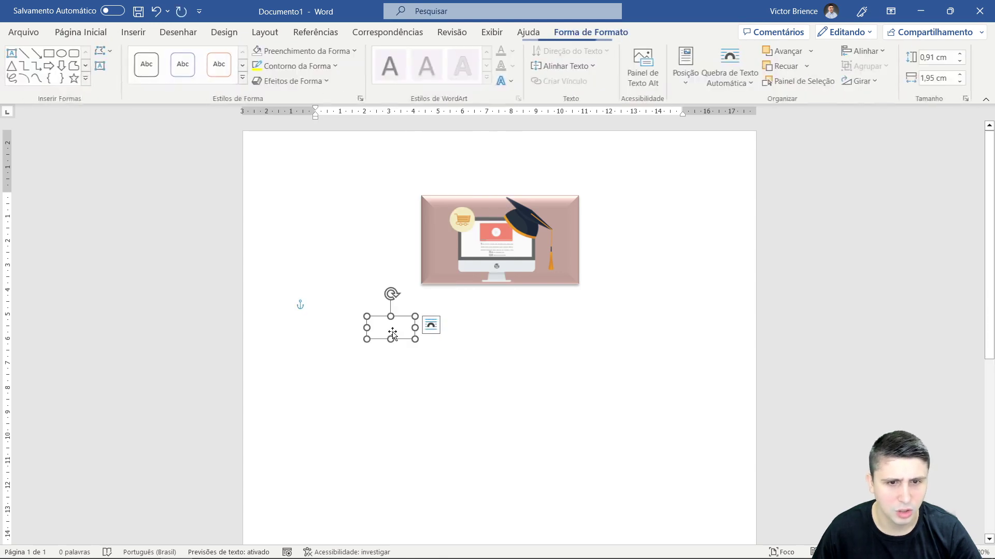
key("Delete")
left_click(133, 32)
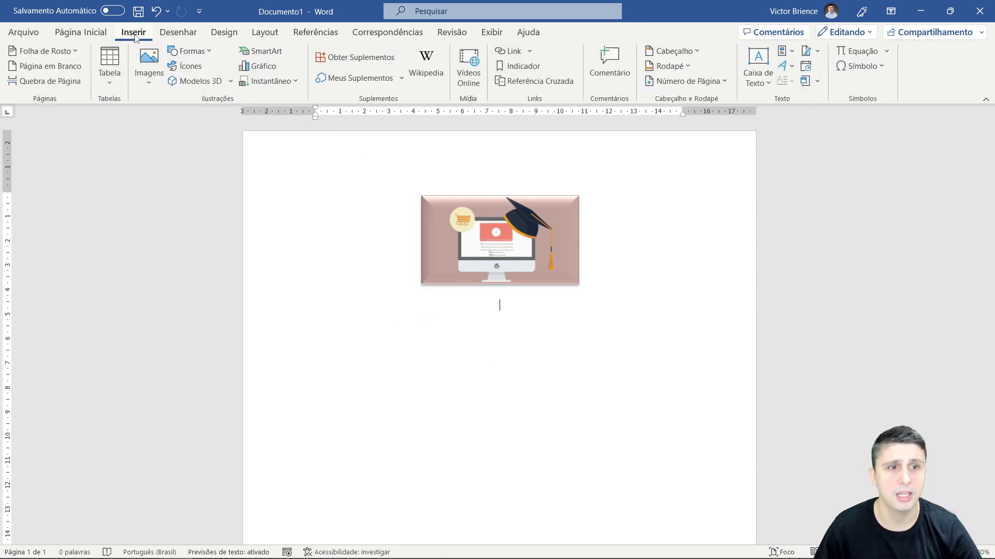
Step: Draw an arrow line below the picture, then delete the thin line
left_click(199, 52)
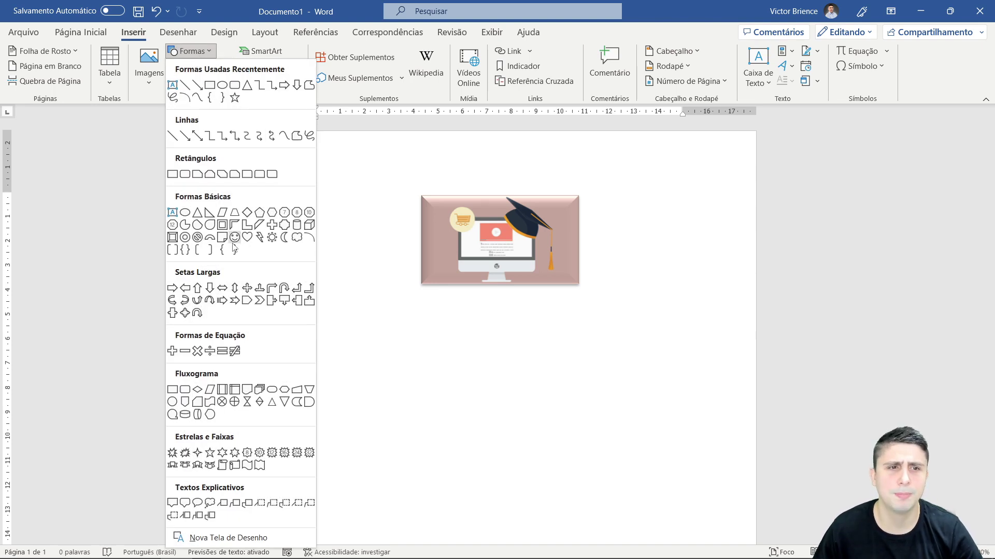
left_click(198, 137)
left_click_drag(486, 320, 417, 315)
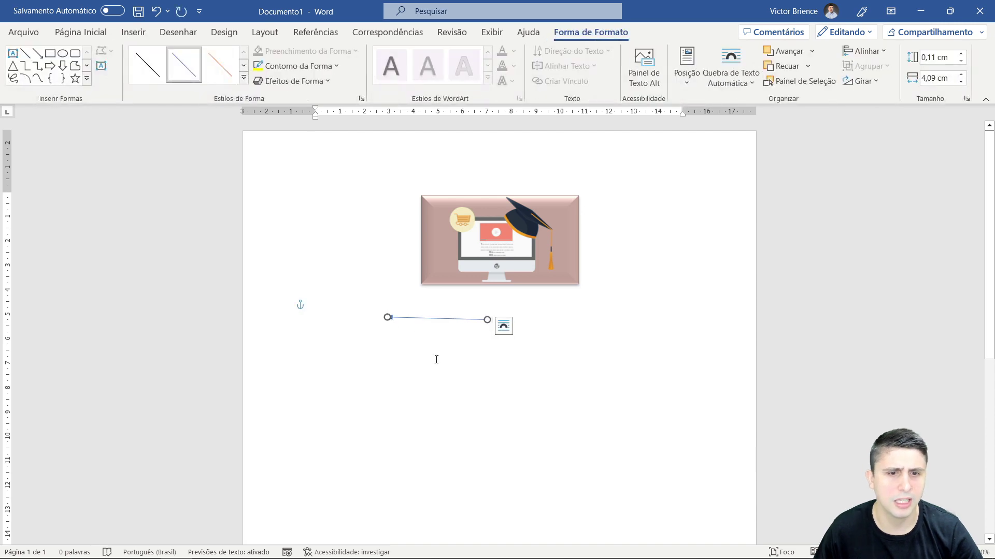
left_click(358, 282)
left_click(417, 320)
key("Delete")
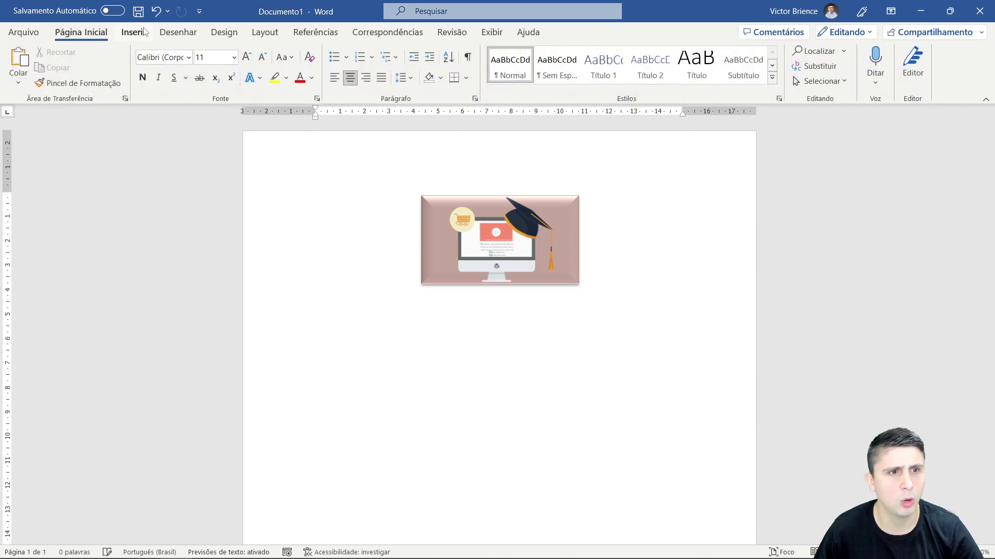
Step: Draw a right-pointing block arrow below the picture and make it solid black
left_click(133, 32)
left_click(190, 51)
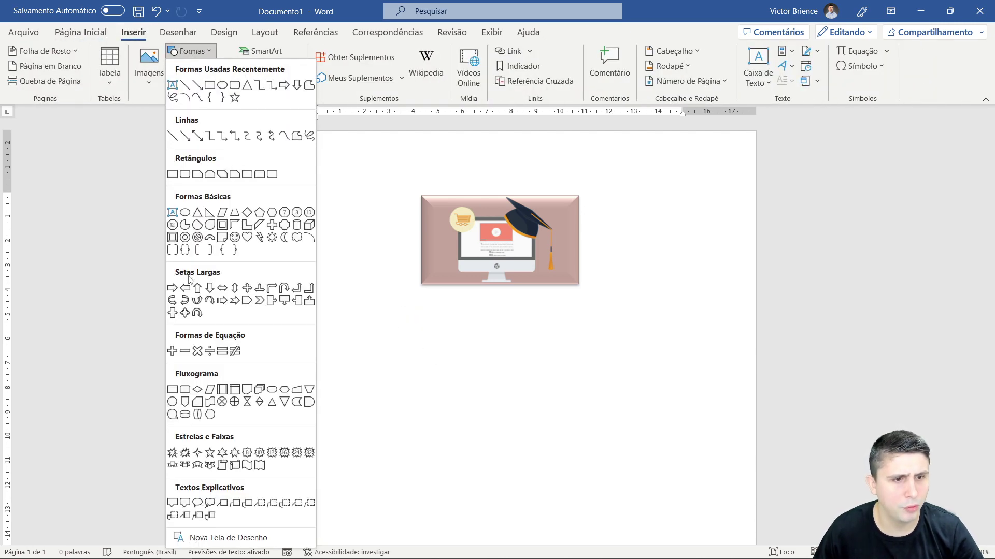
left_click(173, 288)
mouse_move(478, 318)
left_mouse_down()
mouse_move(403, 343)
mouse_move(432, 350)
left_mouse_up()
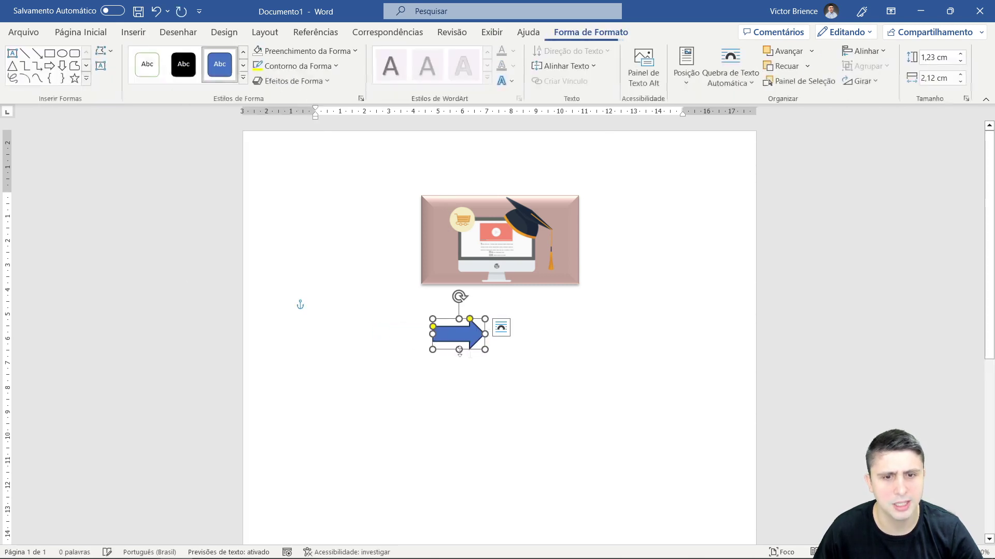
left_click(184, 64)
left_click(502, 386)
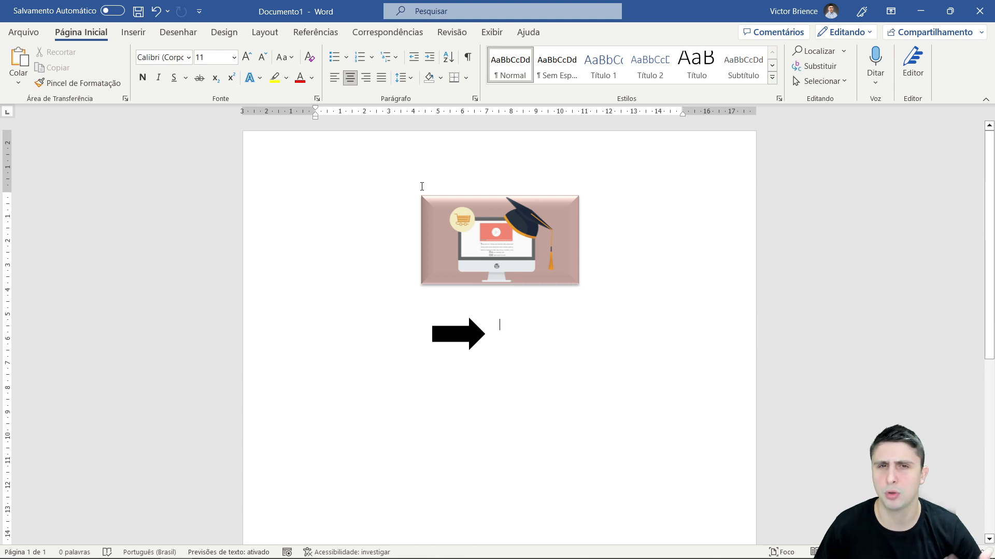
left_click(134, 32)
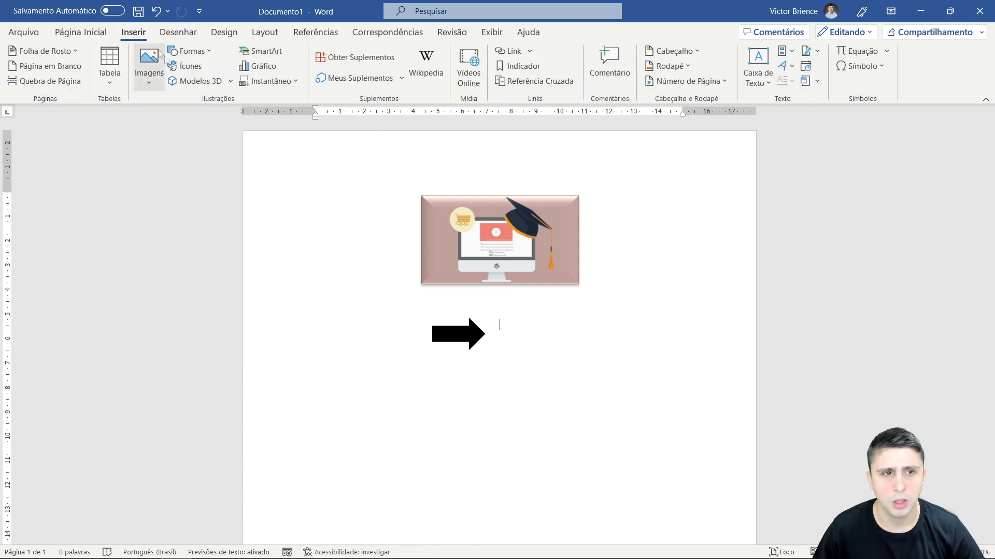
Step: Insert the paint-roller 3D model from the Ferramentas category
left_click(203, 80)
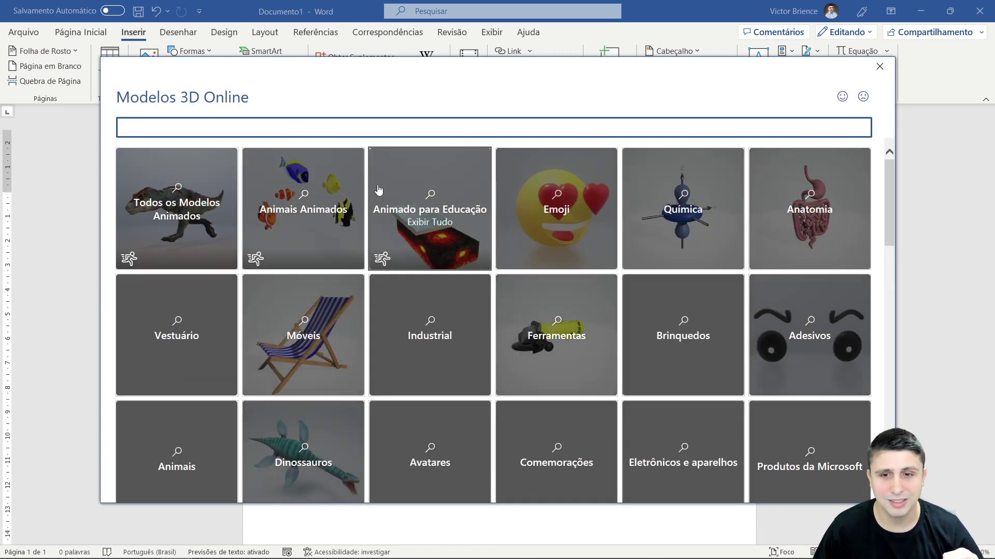
left_click(543, 307)
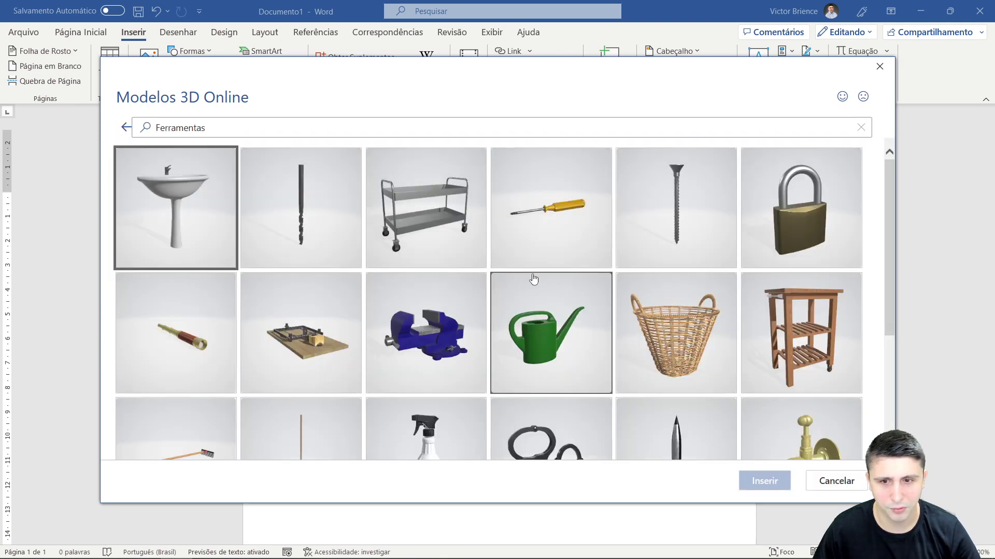
scroll(539, 283, "down", 2)
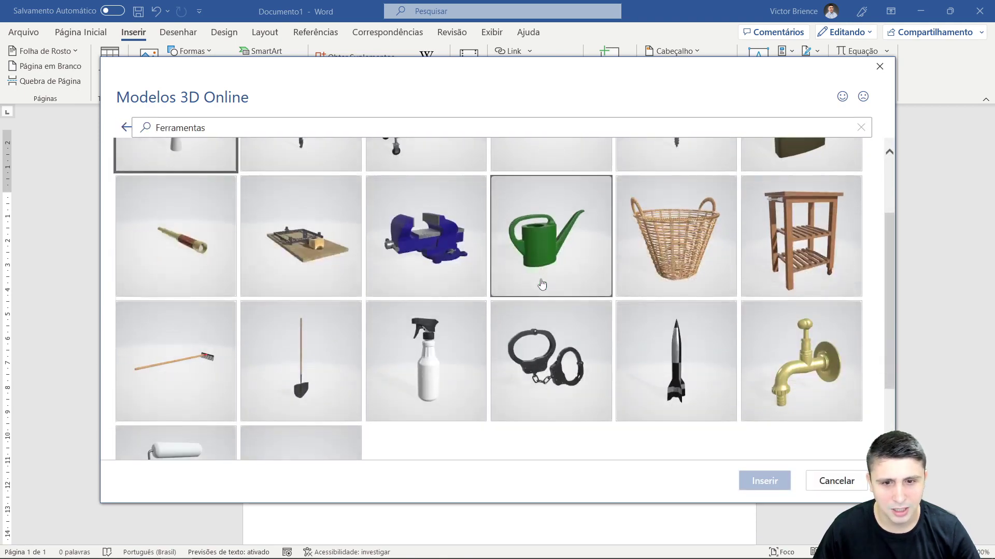
scroll(548, 258, "down", 1)
scroll(547, 257, "down", 1)
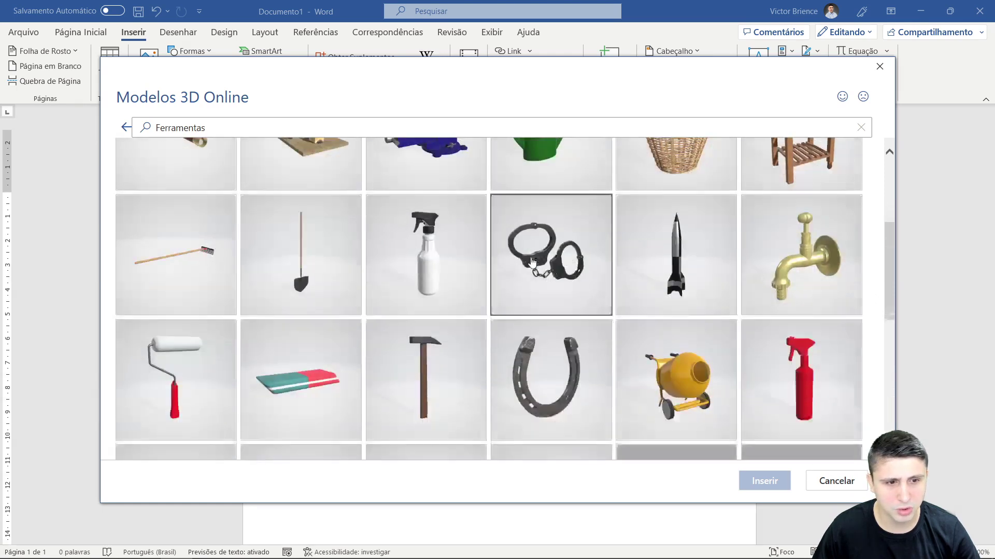
scroll(547, 258, "down", 1)
left_click(129, 337)
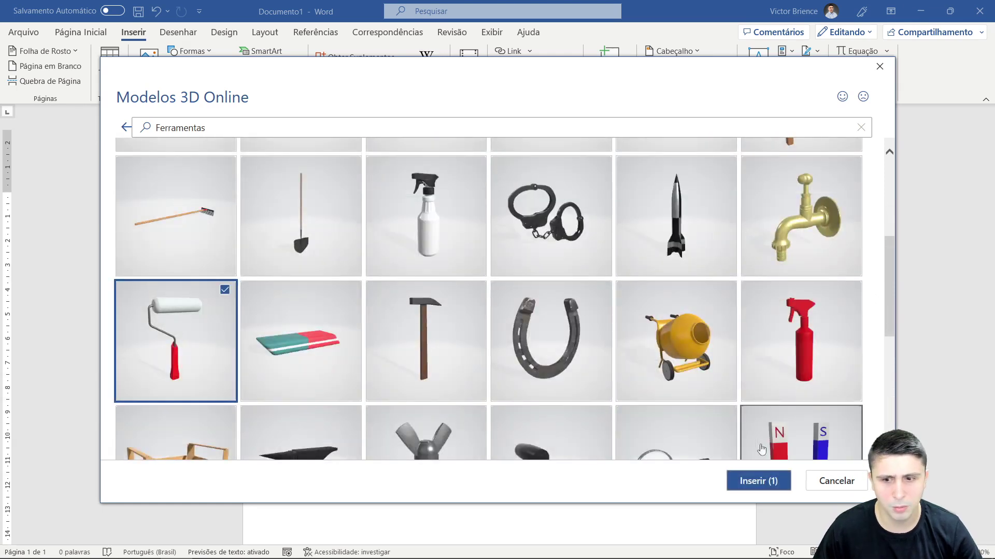
left_click(765, 481)
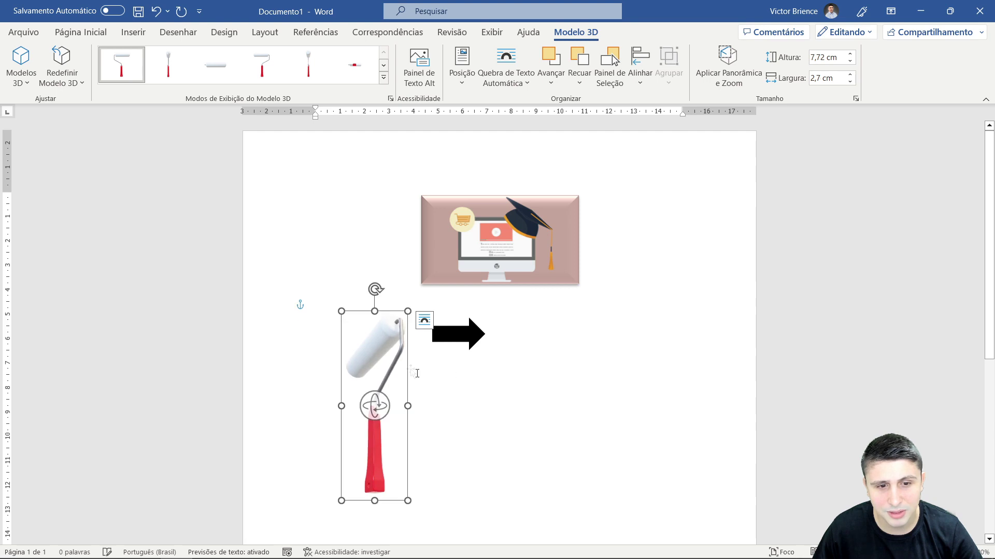
Step: Move the roller to the right of the picture, rotate it, and bring up the SmartArt layouts
left_click_drag(375, 357, 664, 229)
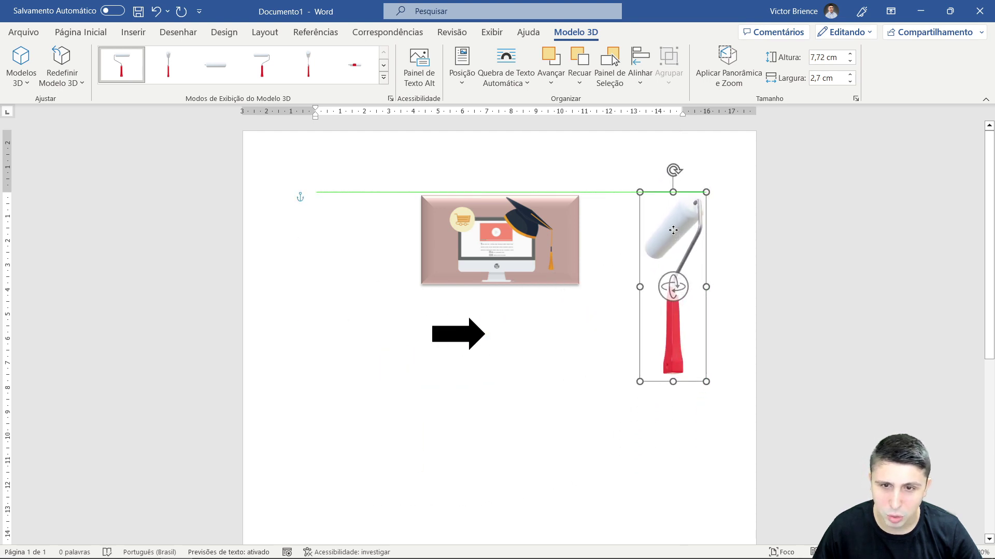
mouse_move(663, 287)
left_mouse_down()
mouse_move(726, 355)
mouse_move(668, 343)
left_mouse_up()
left_click(539, 388)
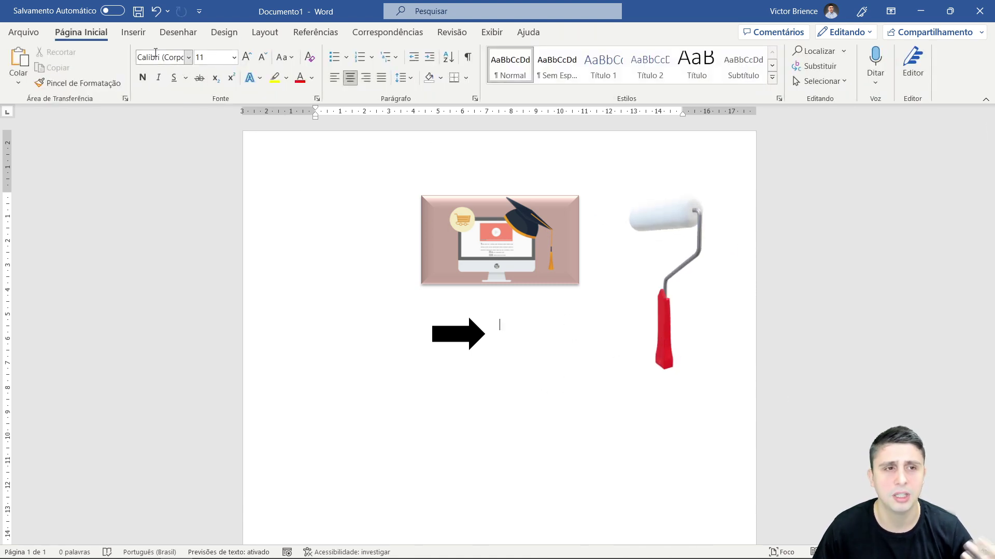
left_click(136, 38)
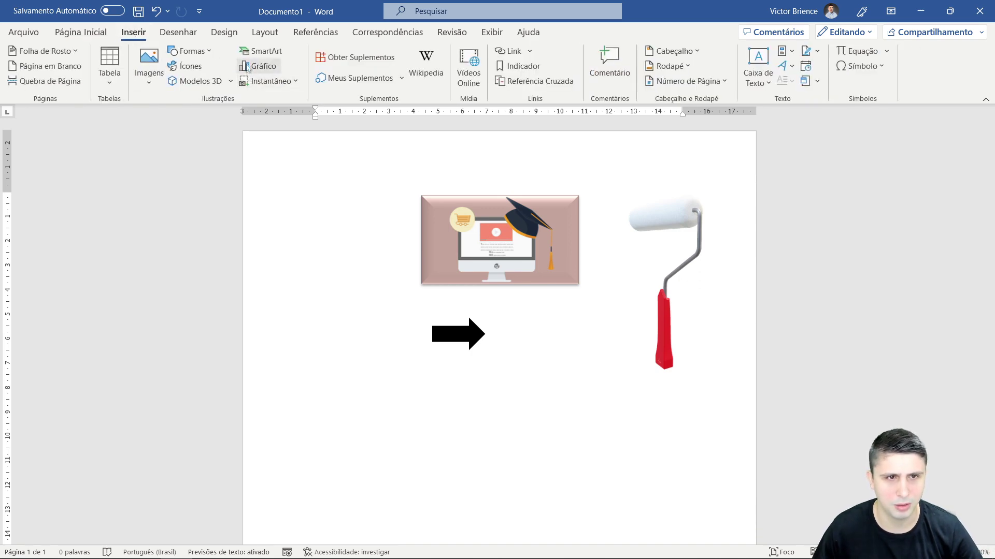
left_click(259, 54)
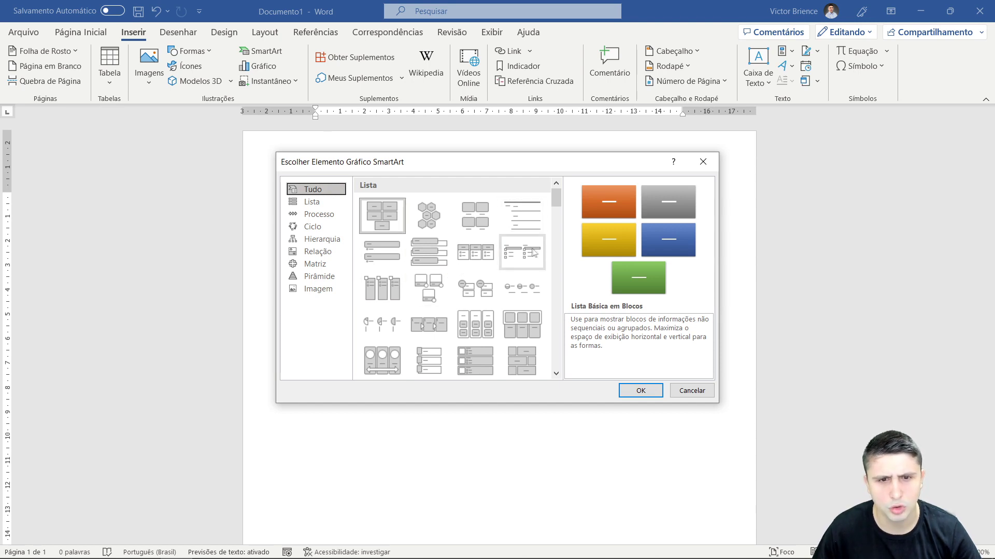
Step: Insert the 'Lista com Imagens e Legendas' SmartArt list layout
scroll(521, 259, "down", 3)
scroll(513, 267, "down", 2)
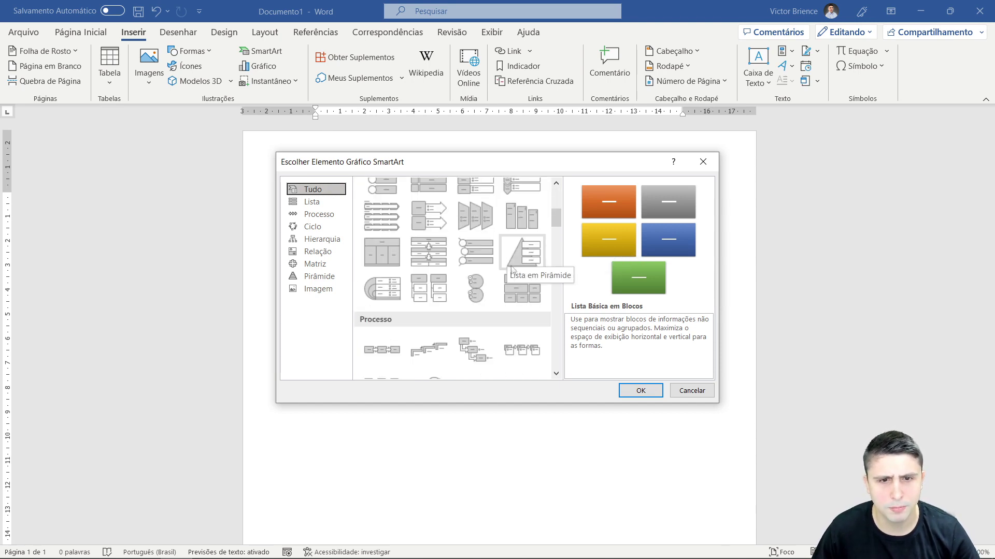
left_click(323, 203)
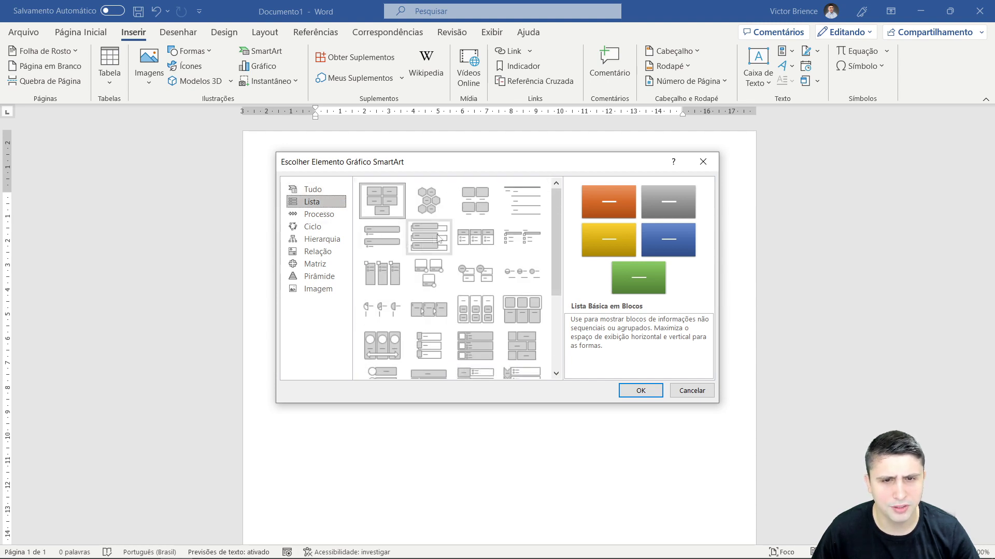
left_click(472, 204)
left_click(641, 390)
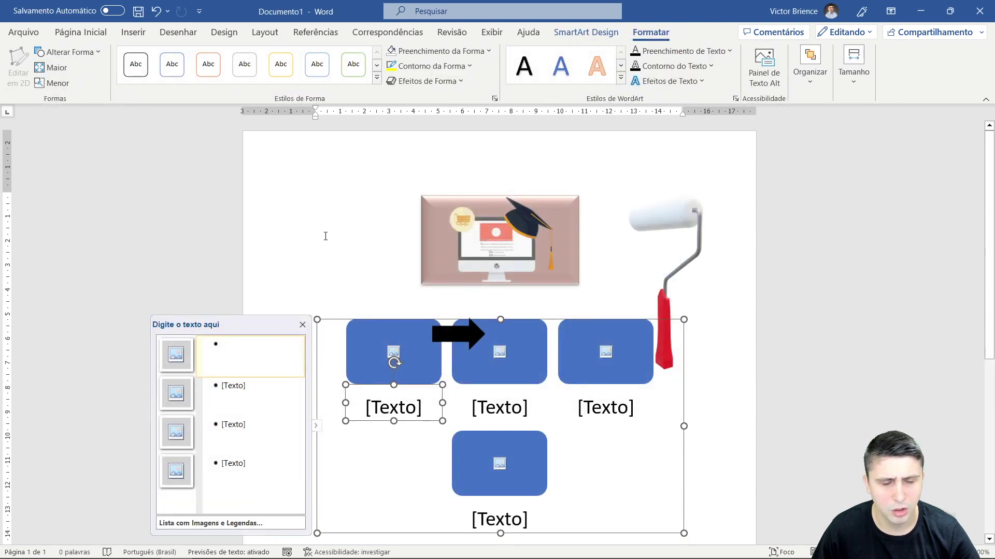
Step: Undo the black arrow and delete the paint-roller model and the computer picture
left_click(646, 480)
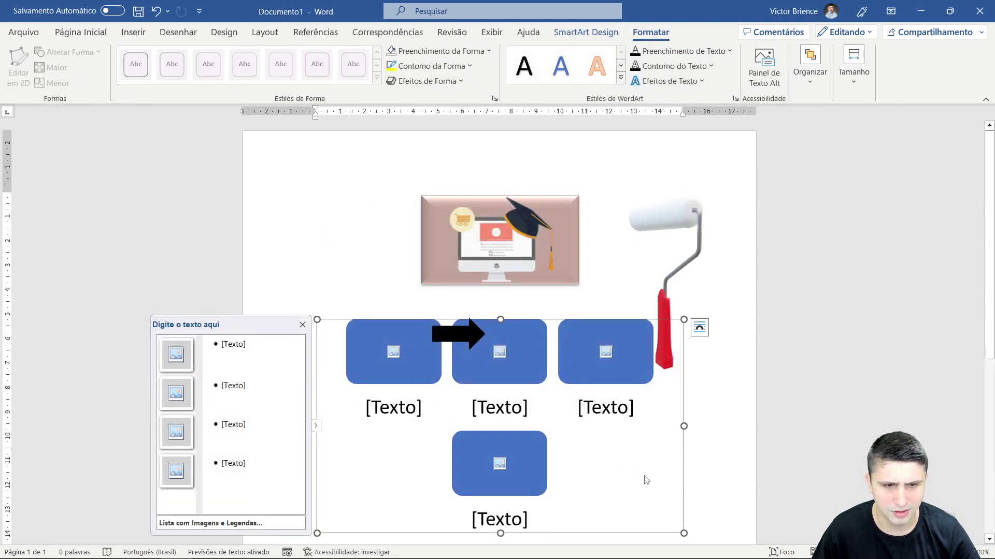
key("ctrl+z")
left_click(664, 220)
key("Delete")
left_click(549, 219)
key("Delete")
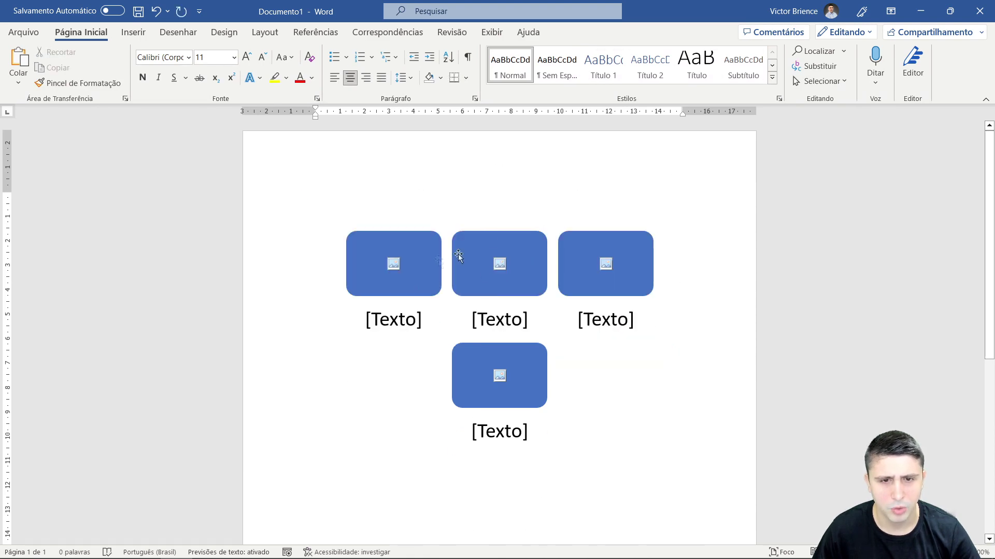
Step: Dismiss the SmartArt picture prompt and cut the SmartArt graphic off the page
left_click(393, 264)
left_click(707, 150)
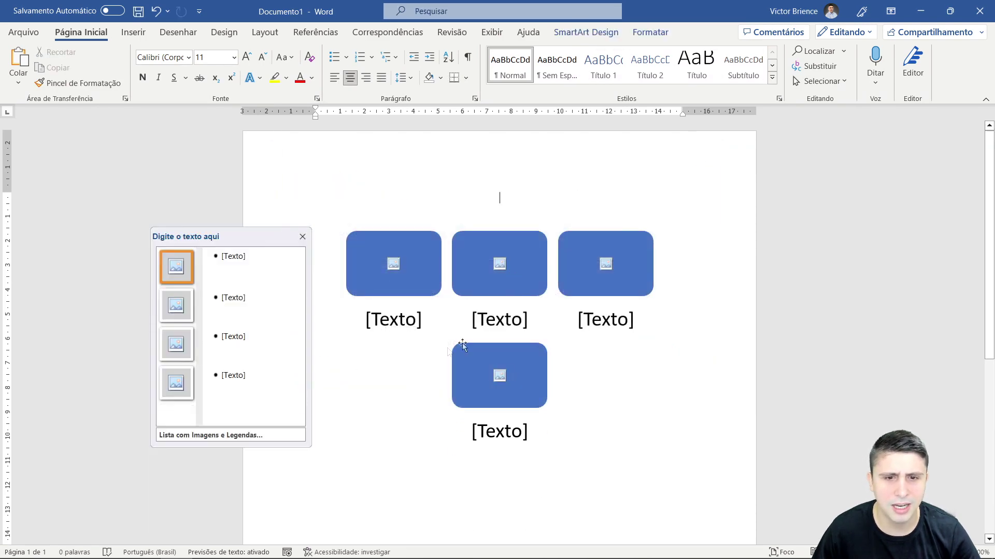
left_click(443, 241)
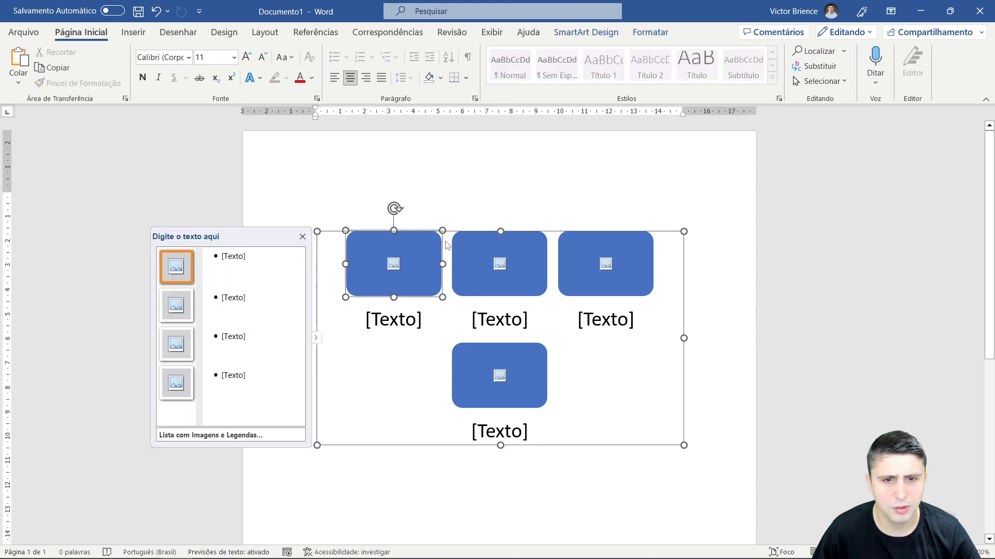
right_click(420, 446)
left_click(409, 135)
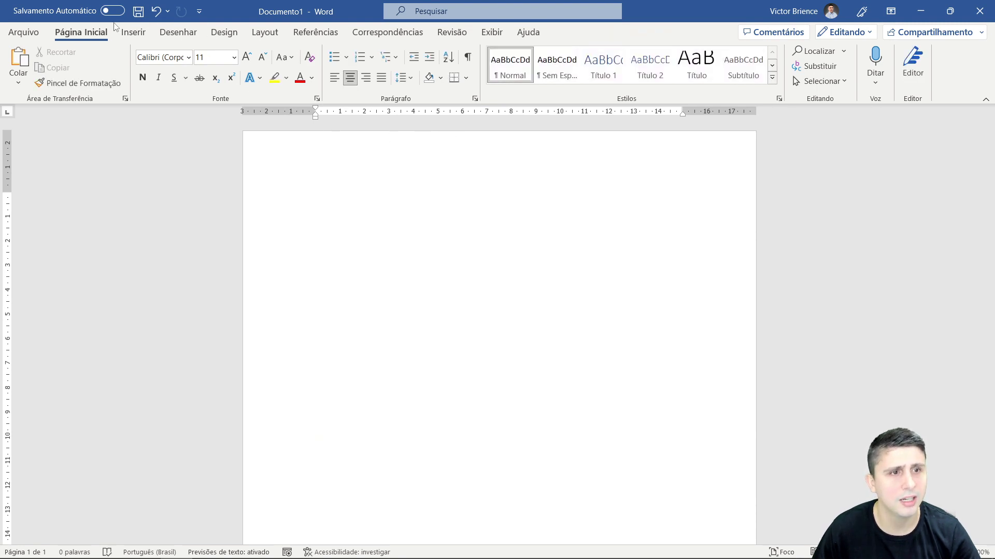
left_click(133, 33)
Step: Browse the SmartArt layouts and cancel without adding one
left_click(261, 51)
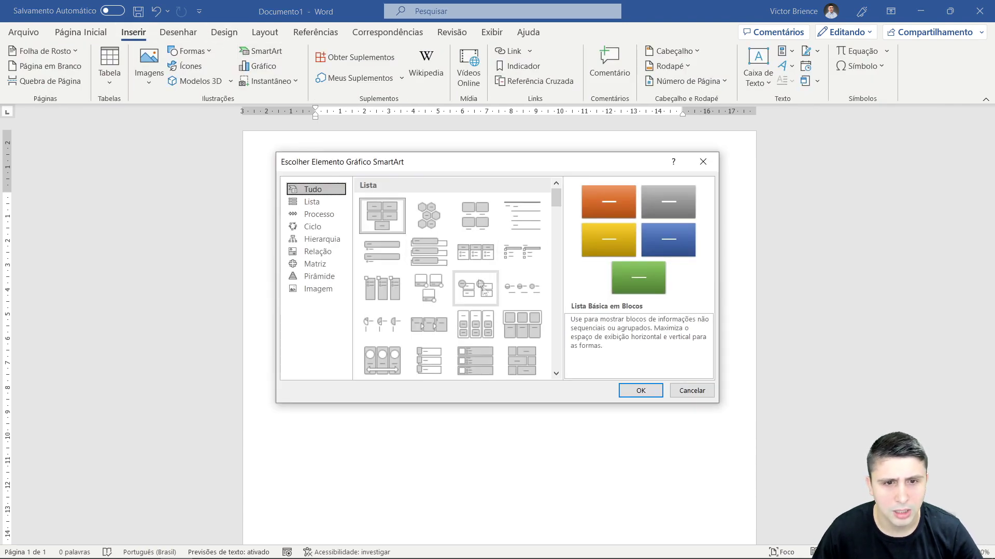
scroll(483, 288, "down", 3)
scroll(464, 267, "down", 3)
scroll(465, 260, "down", 5)
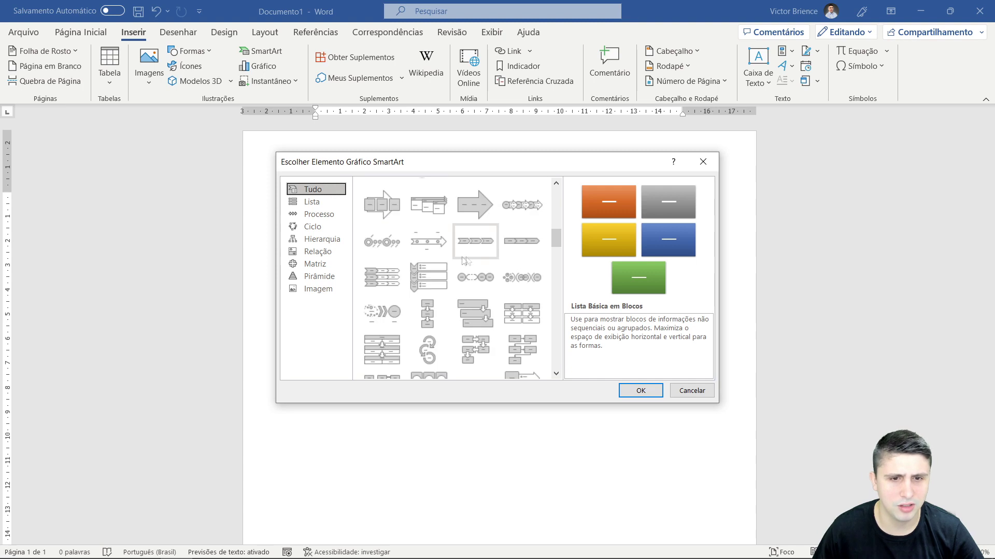
left_click(685, 394)
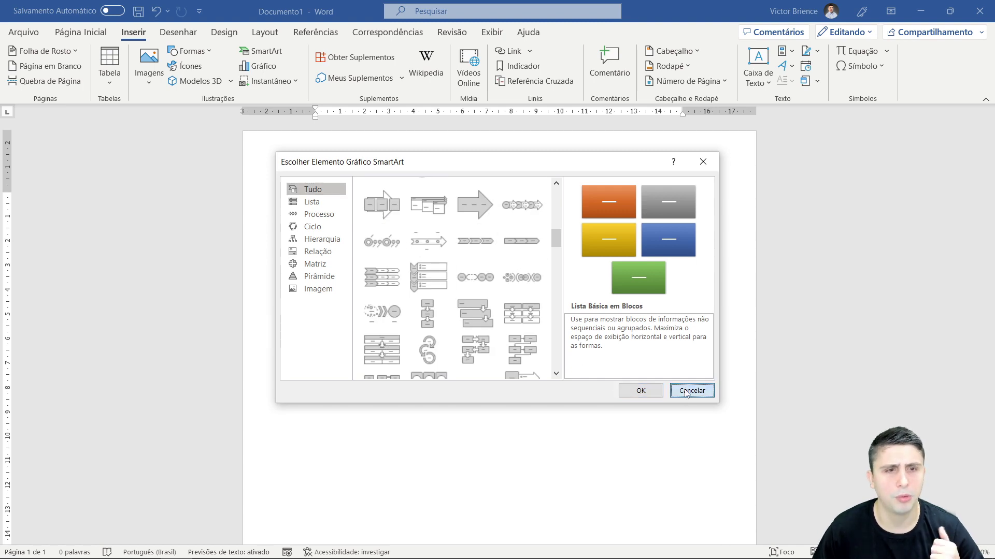
Step: Insert a sample clustered column chart after previewing the line chart types
left_click(263, 68)
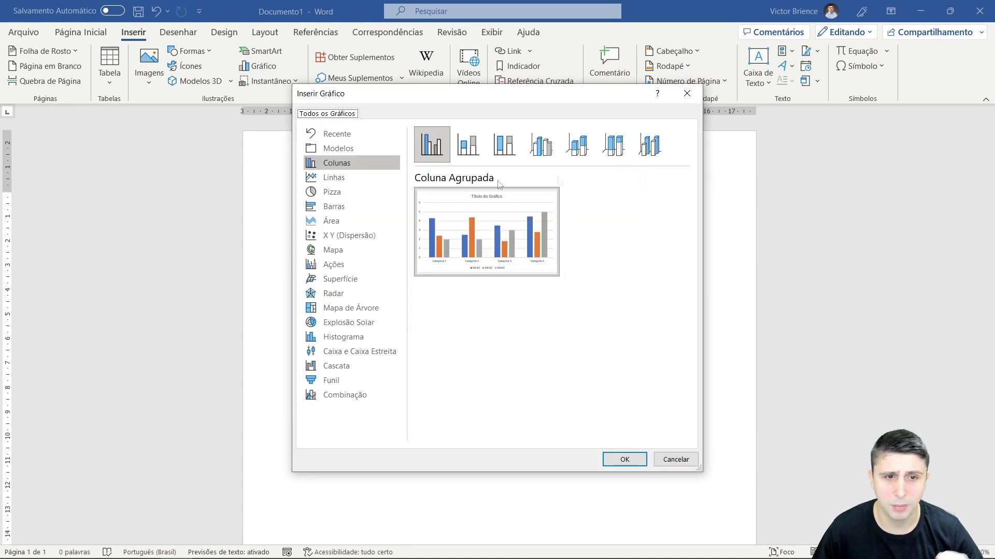
left_click(341, 180)
left_click(344, 165)
mouse_move(486, 232)
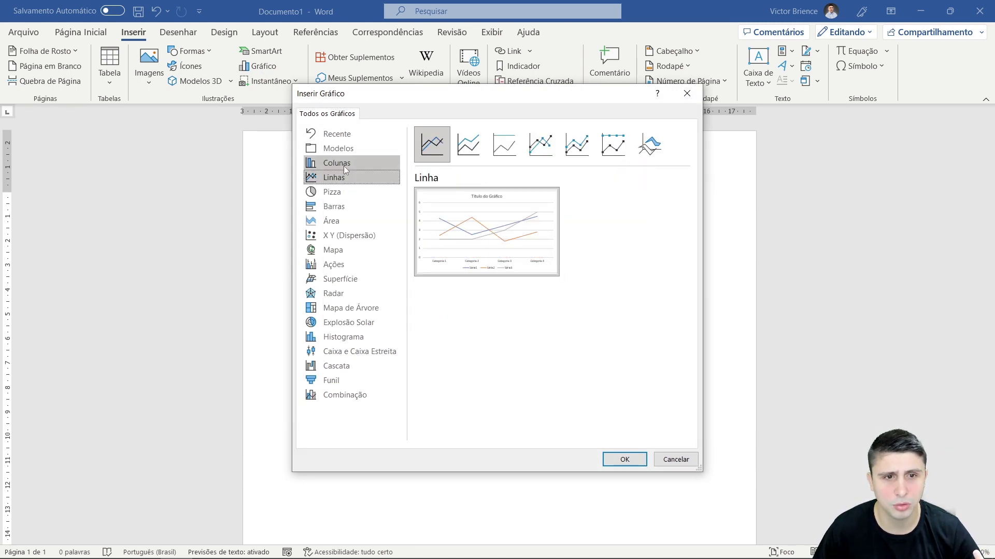
left_click(623, 460)
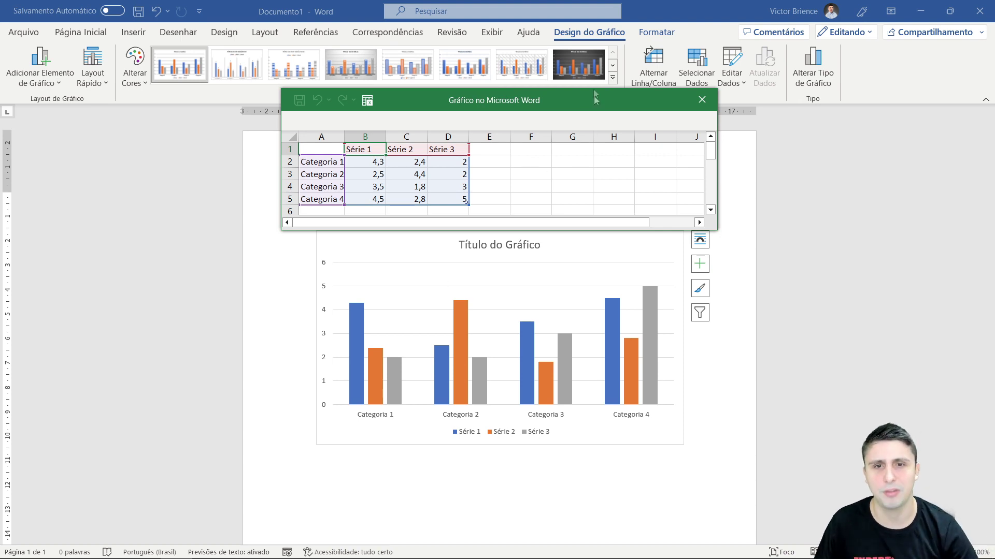
Step: Try the dark chart style, close the data sheet, and undo to remove the chart
left_click(593, 67)
left_click(702, 100)
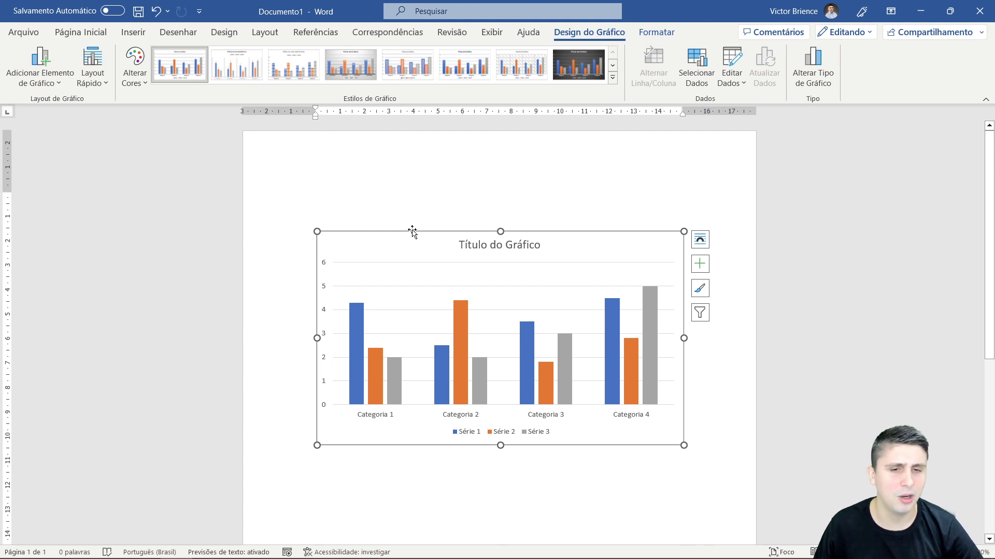
key("ctrl+z")
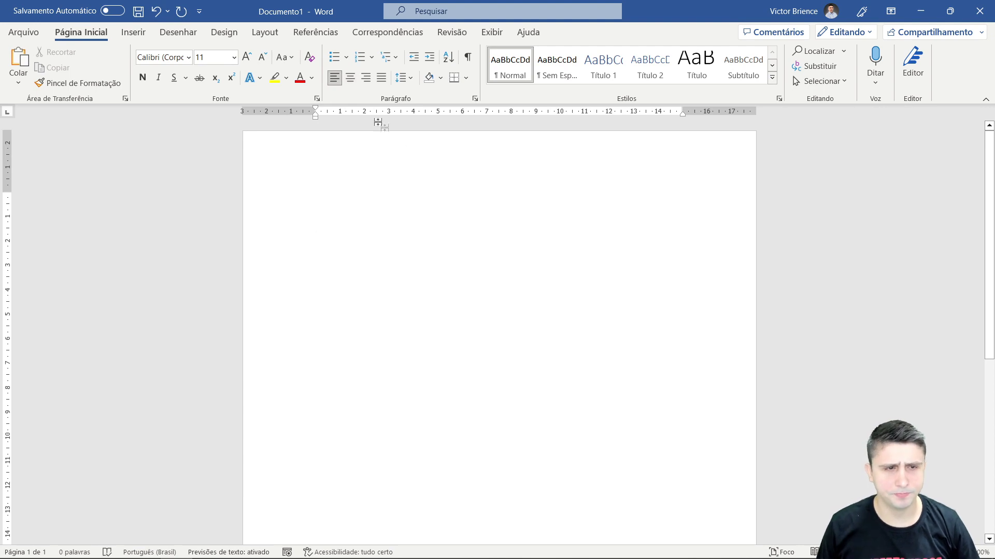
left_click(133, 32)
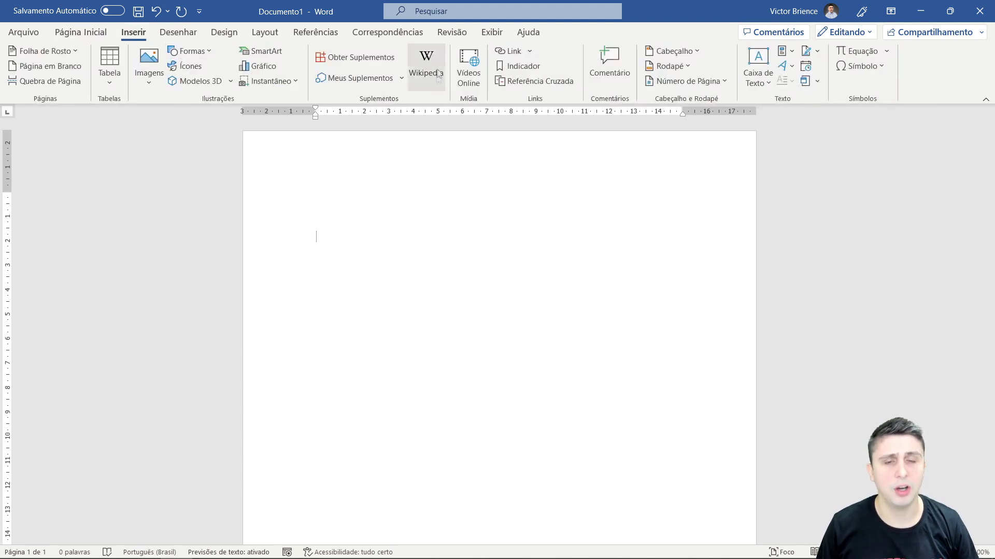
Step: Start an online video insertion and cancel the Inserir um vídeo dialog
left_click(465, 58)
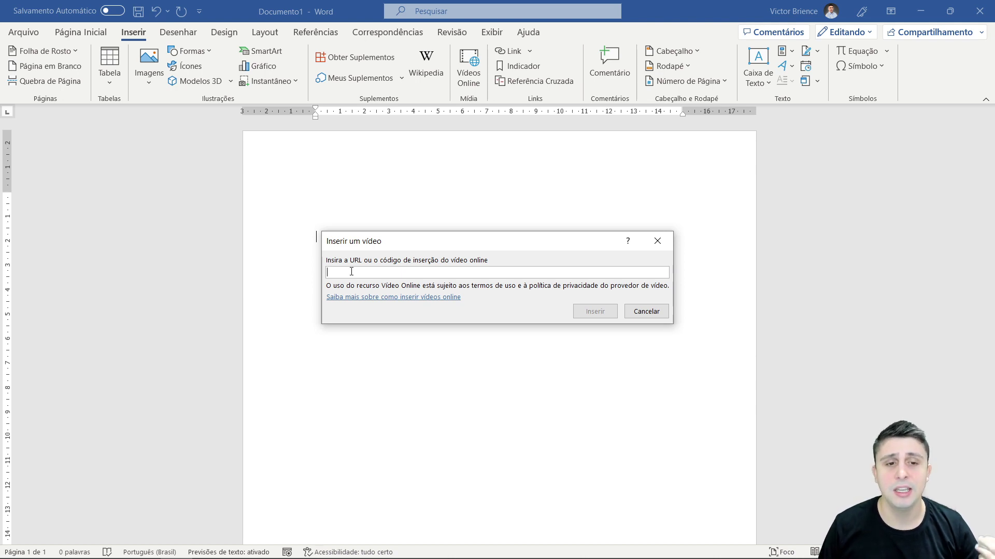
left_click(643, 313)
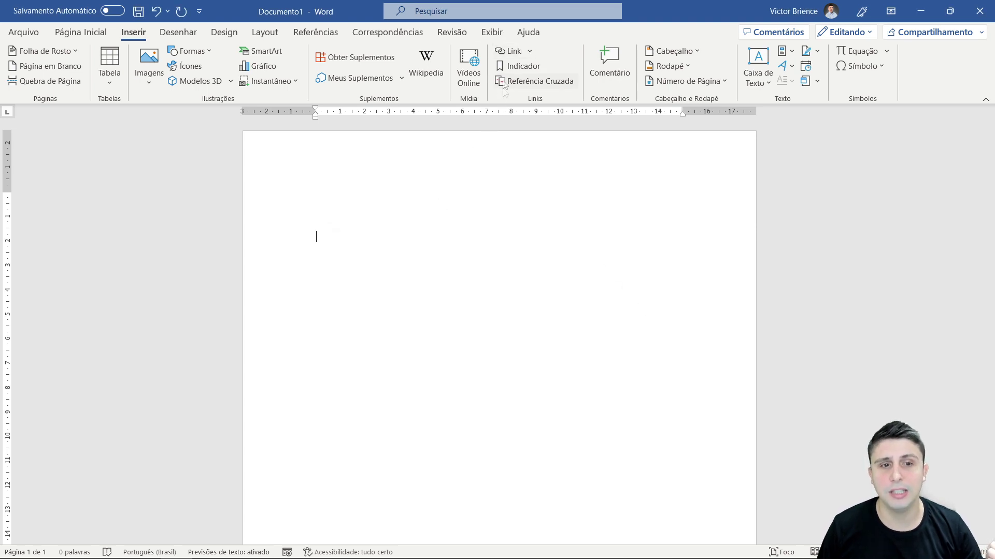
Step: Type 'Expert Cursos' and move it to the top of the page
left_click(529, 53)
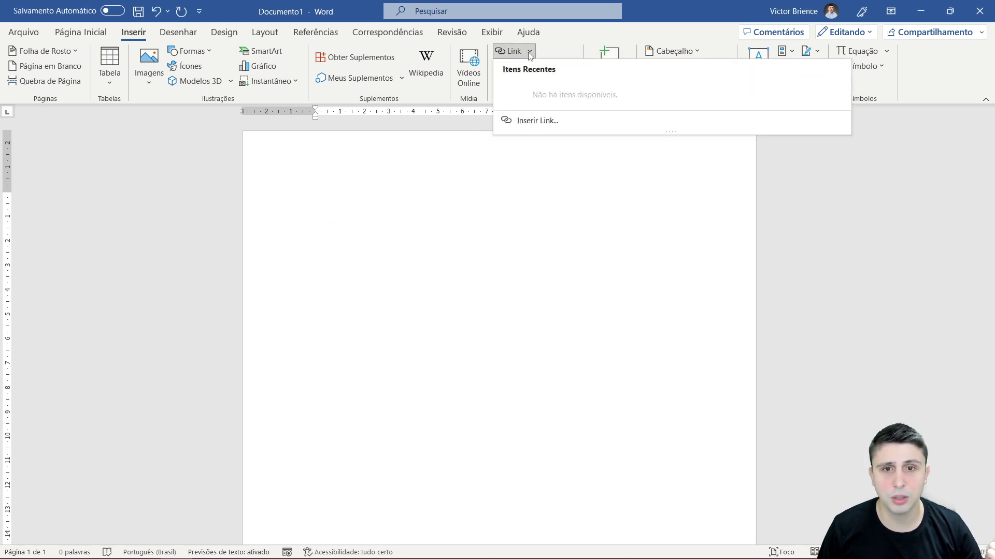
left_click(442, 187)
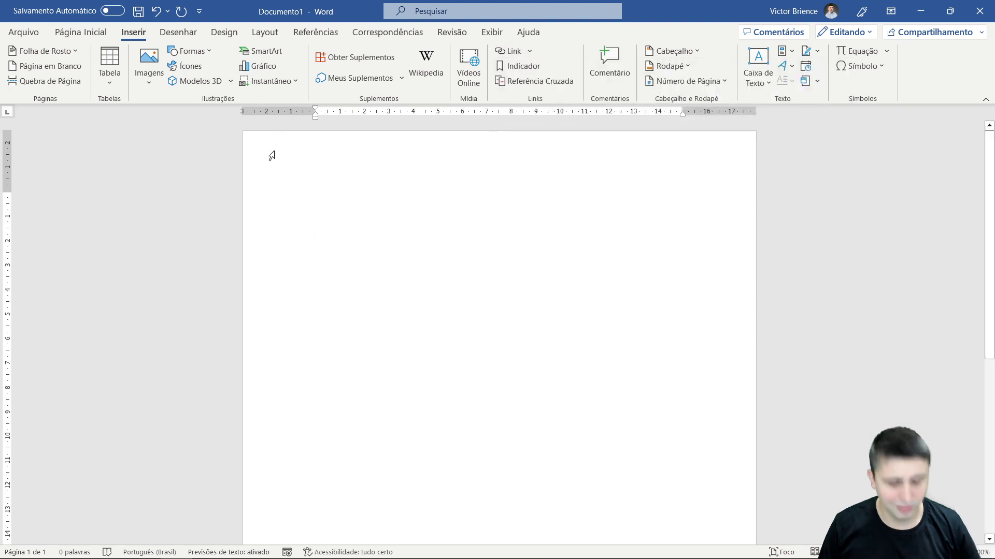
type("Expert Cursos")
left_click(305, 239)
left_click(315, 237)
key("BackSpace")
key("BackSpace")
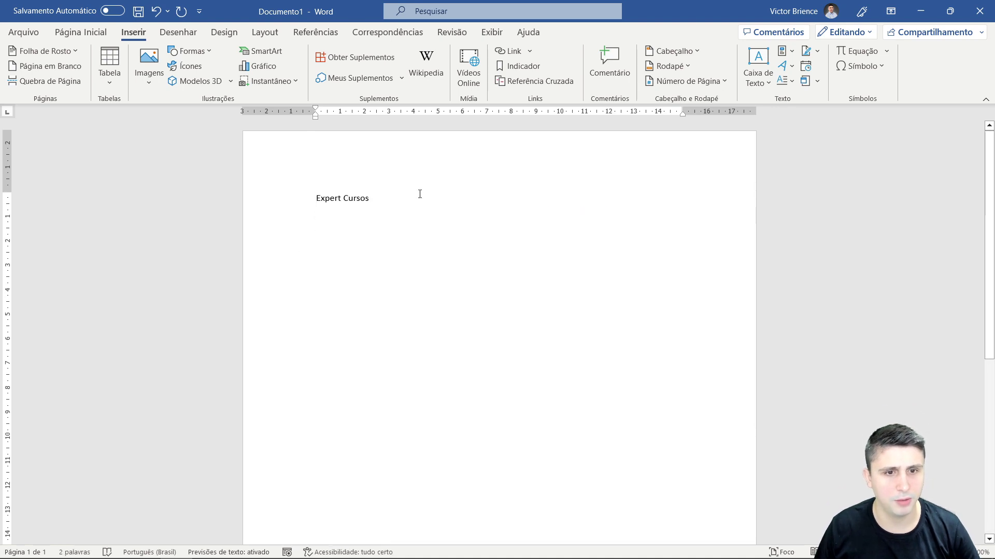
left_click_drag(420, 193, 313, 198)
left_click(512, 51)
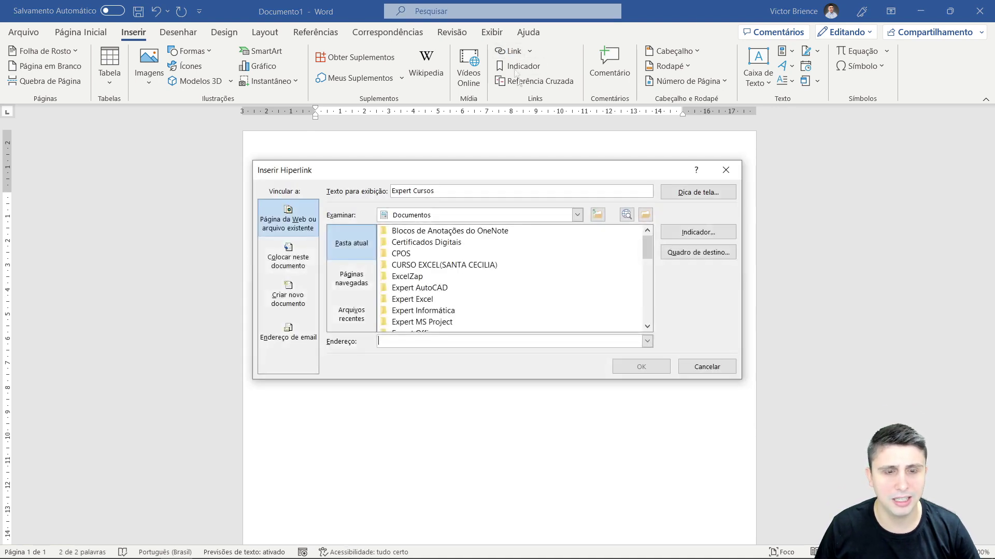
type("https://experttcursos")
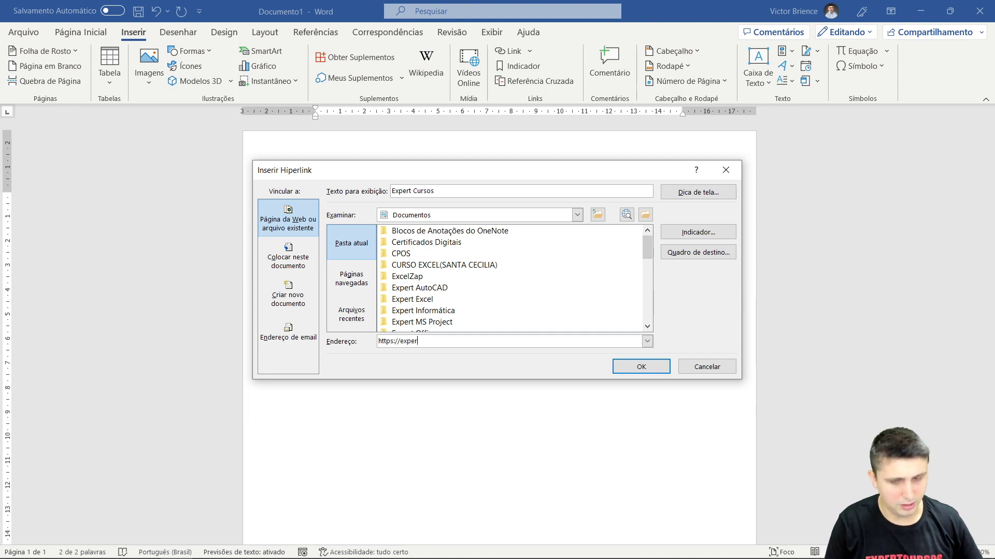
type(".com.br")
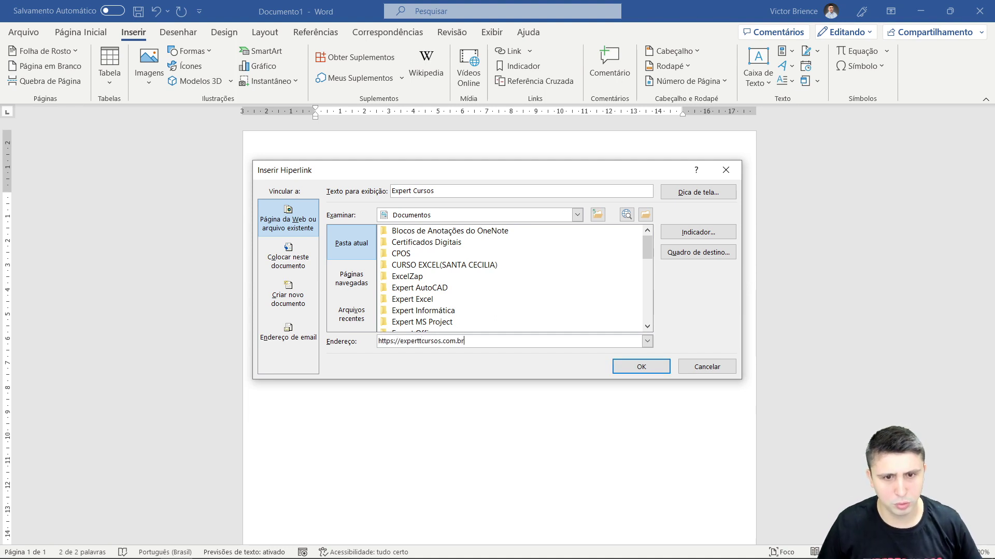
left_click(619, 364)
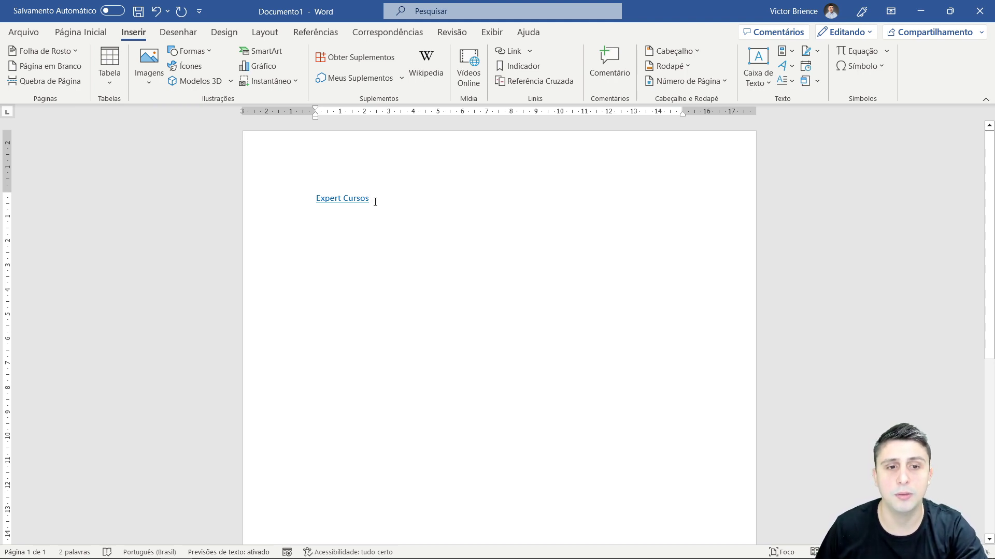
Step: Type 'Htpps://experttcursos.com.br' on a new line so it becomes a link
left_click(81, 32)
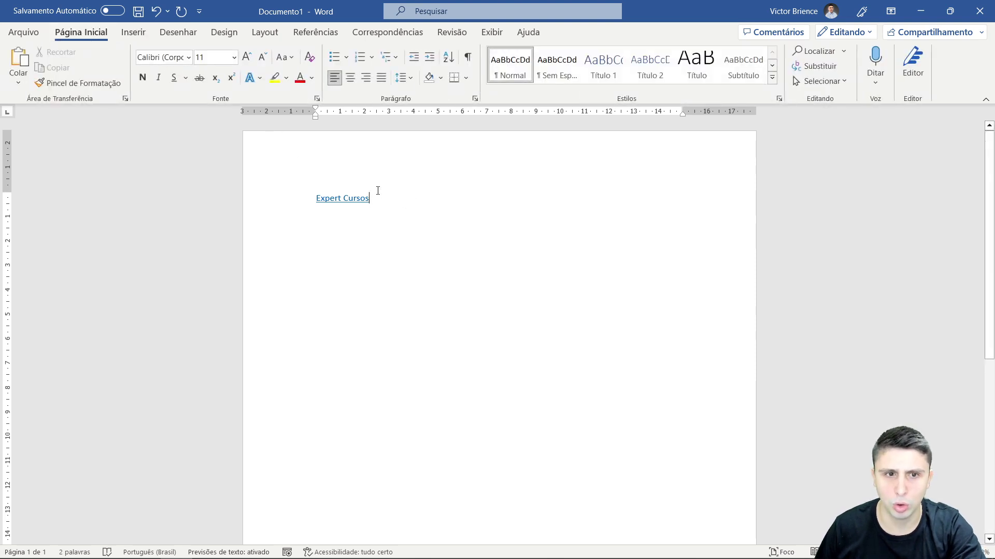
key("Return")
type("Htpps:")
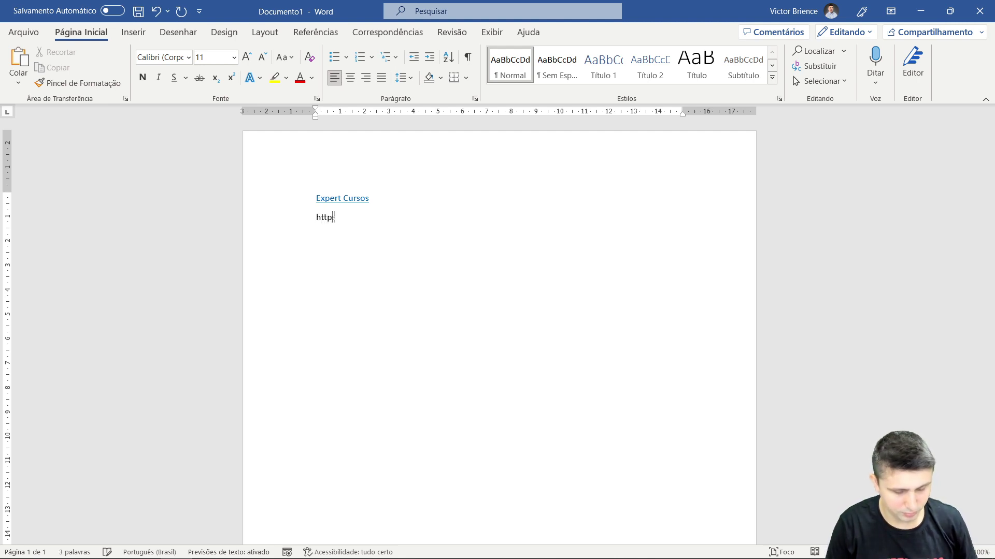
type("//experttcursos.com.br")
key("Return")
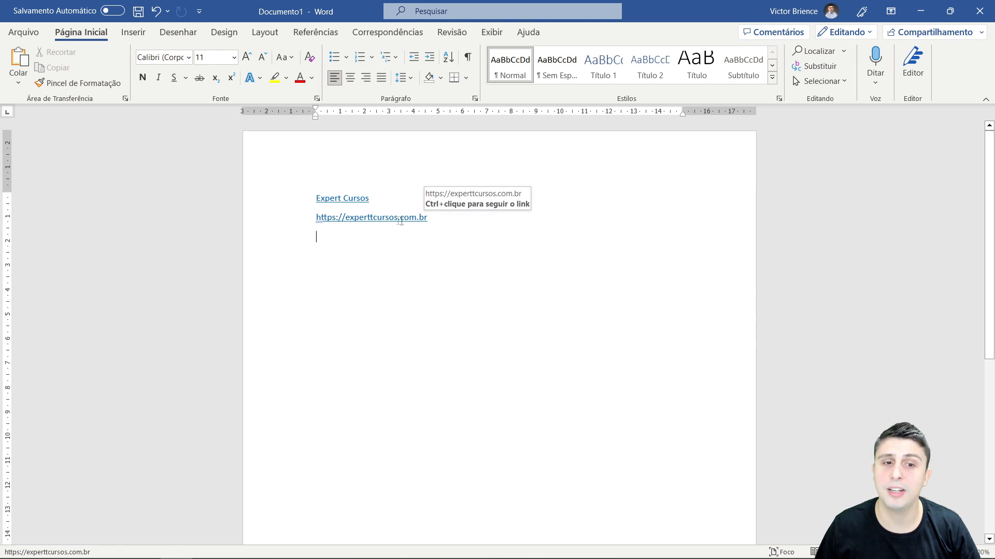
Step: Open the hyperlink editor for the typed address and close it unchanged
left_click_drag(438, 220, 317, 222)
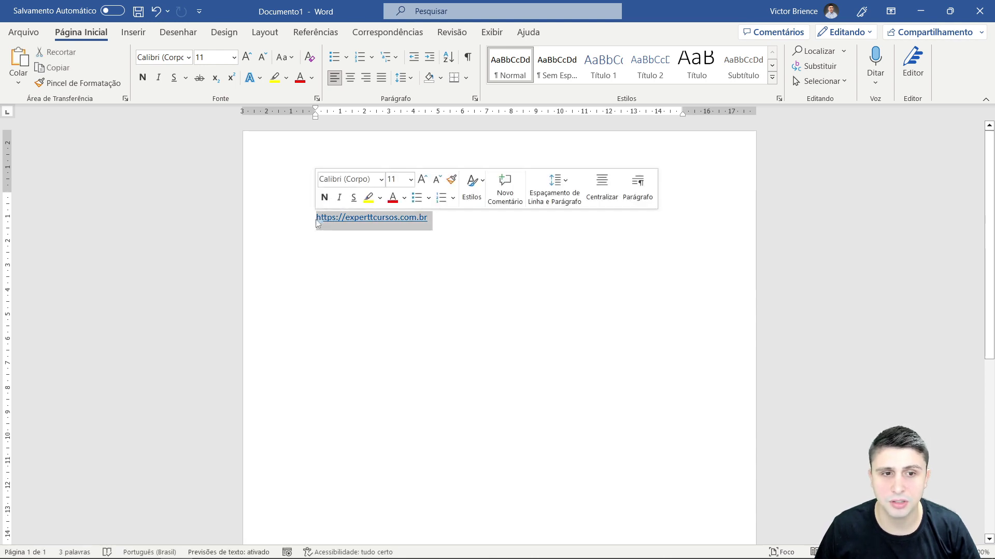
right_click(368, 215)
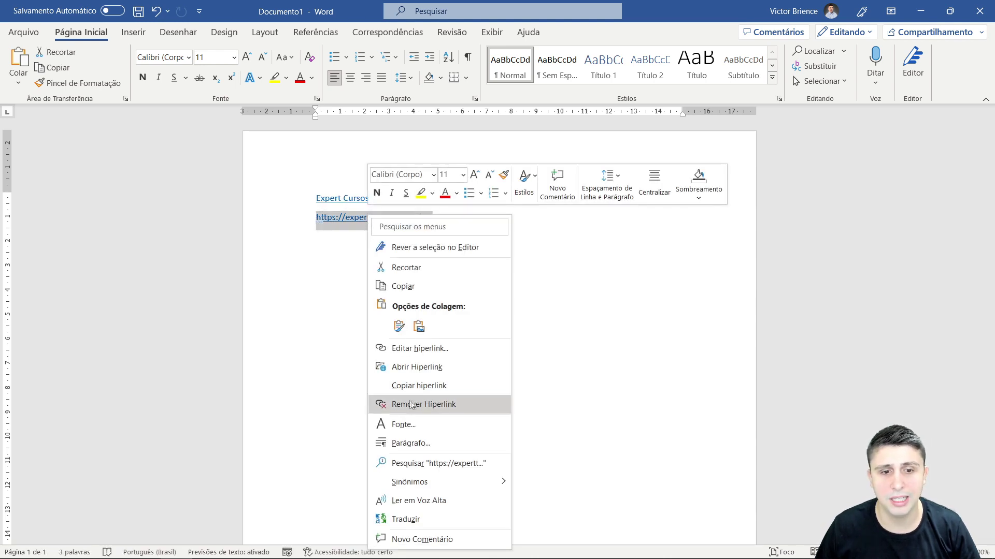
left_click(410, 350)
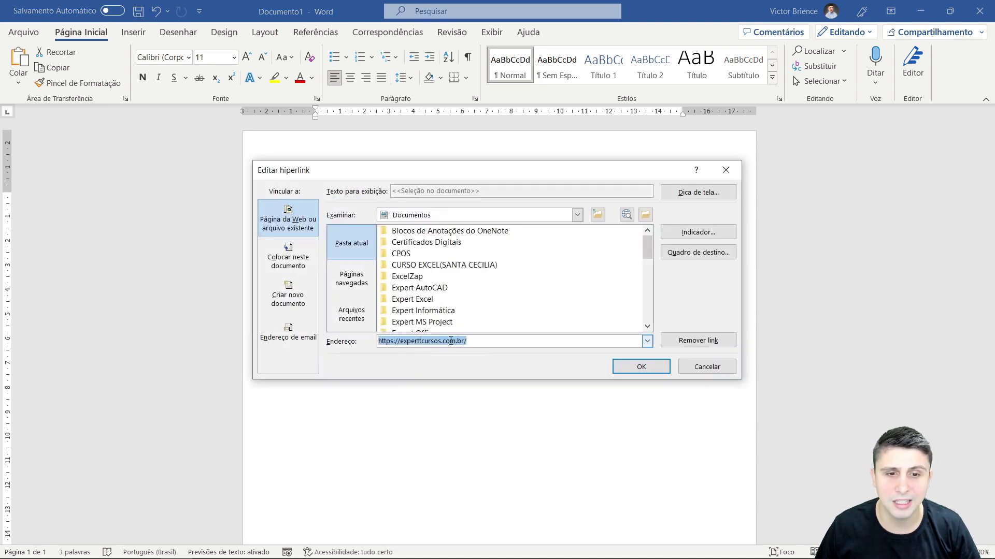
left_click_drag(467, 342, 420, 343)
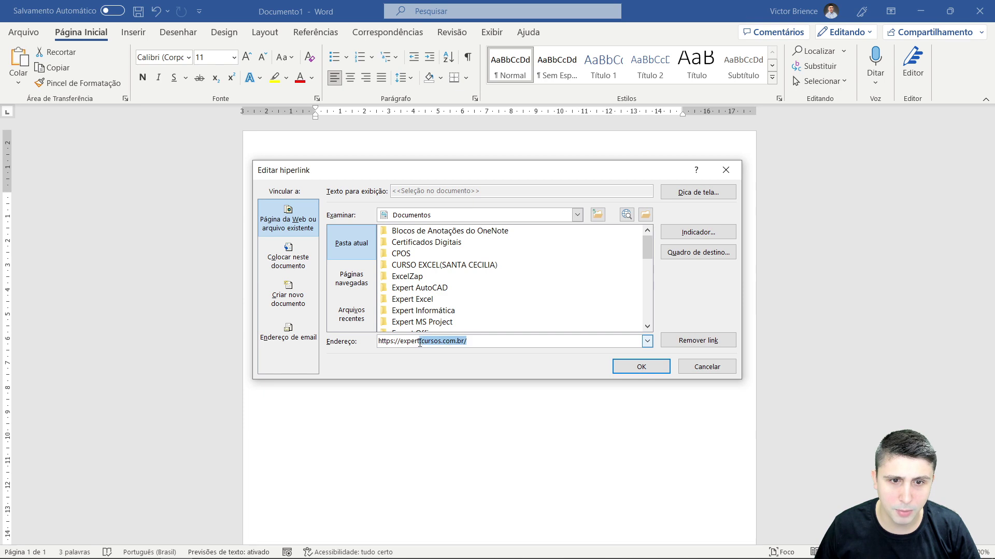
left_click(479, 341)
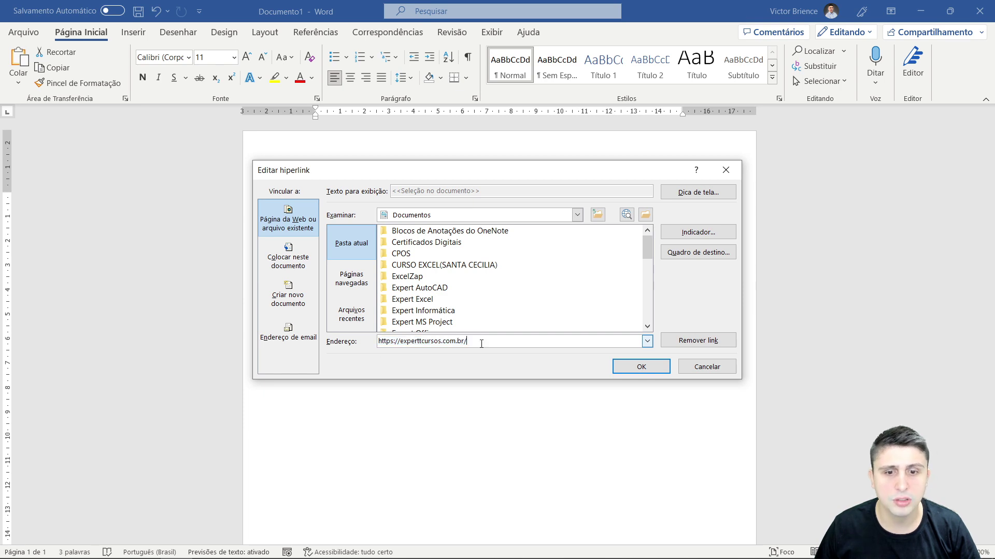
left_click(691, 367)
Step: Select all the document's text and delete it
key("ctrl+a")
key("Delete")
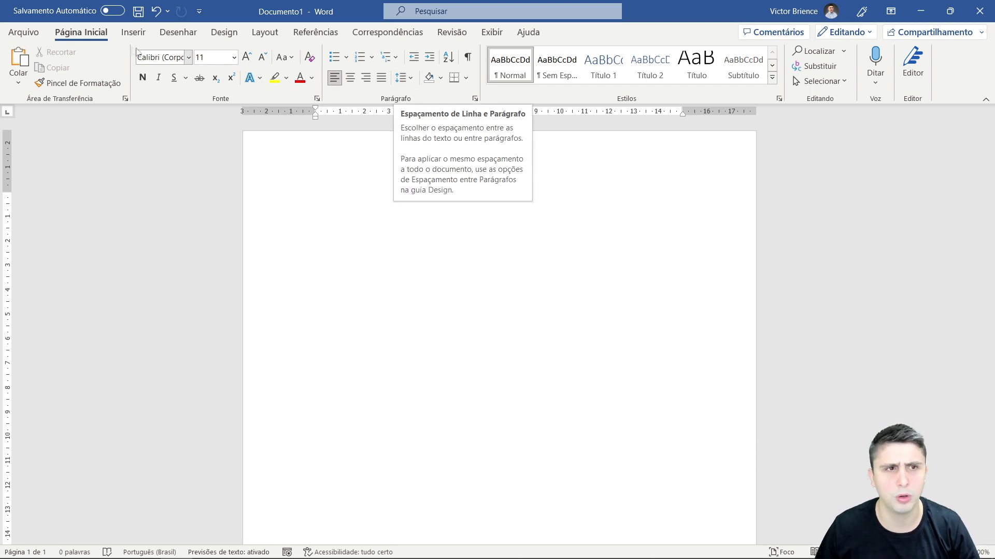
left_click(133, 32)
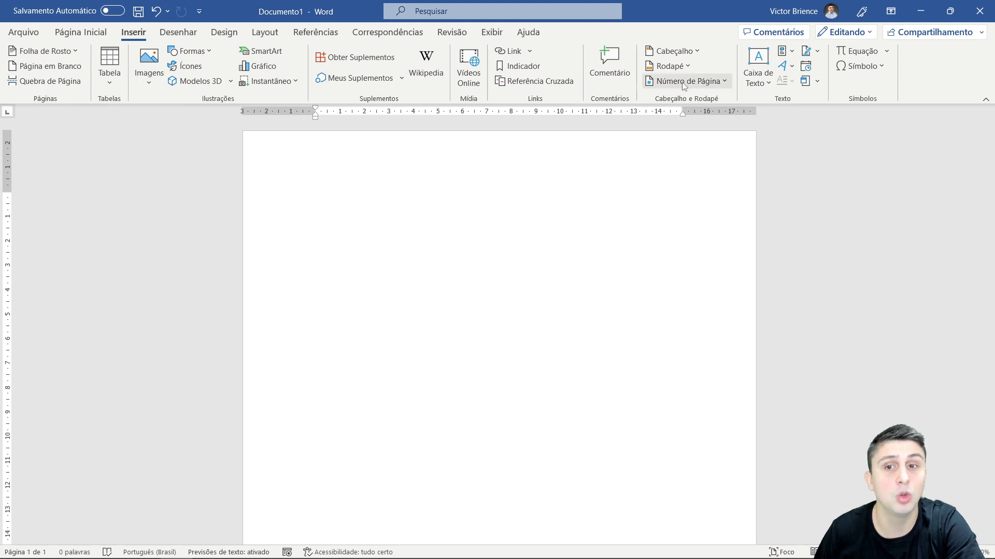
Step: Type 'Expert Cursos' into the page header and centre it
double_click(369, 147)
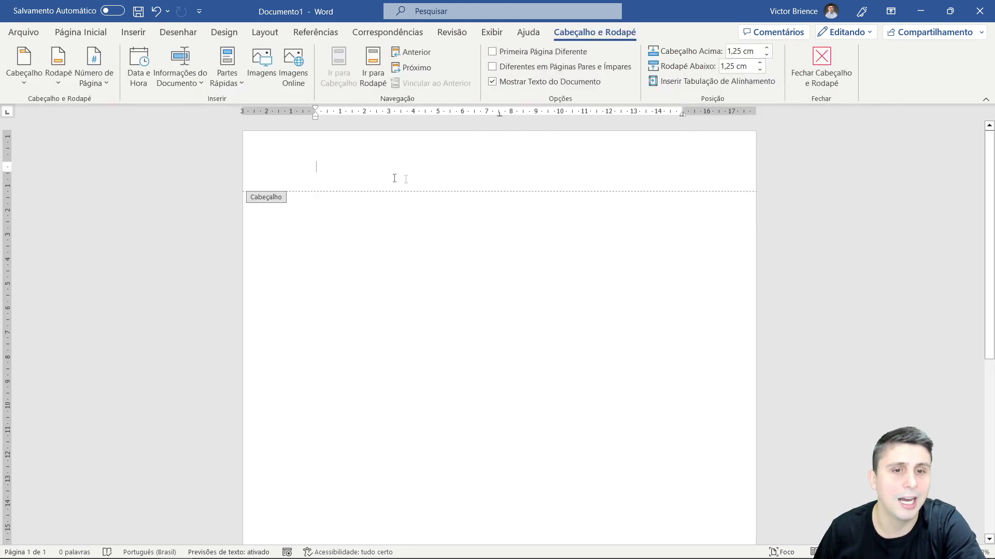
double_click(424, 216)
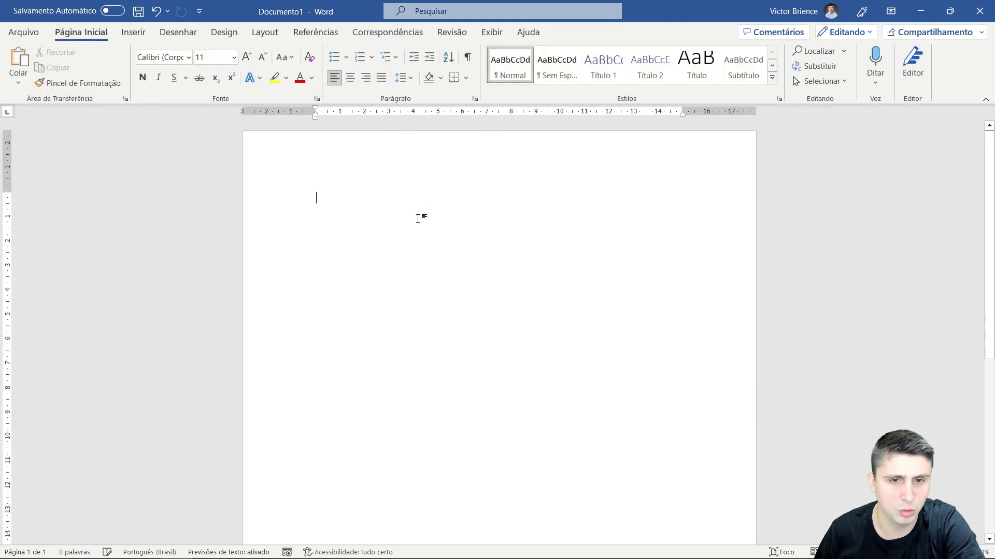
double_click(408, 174)
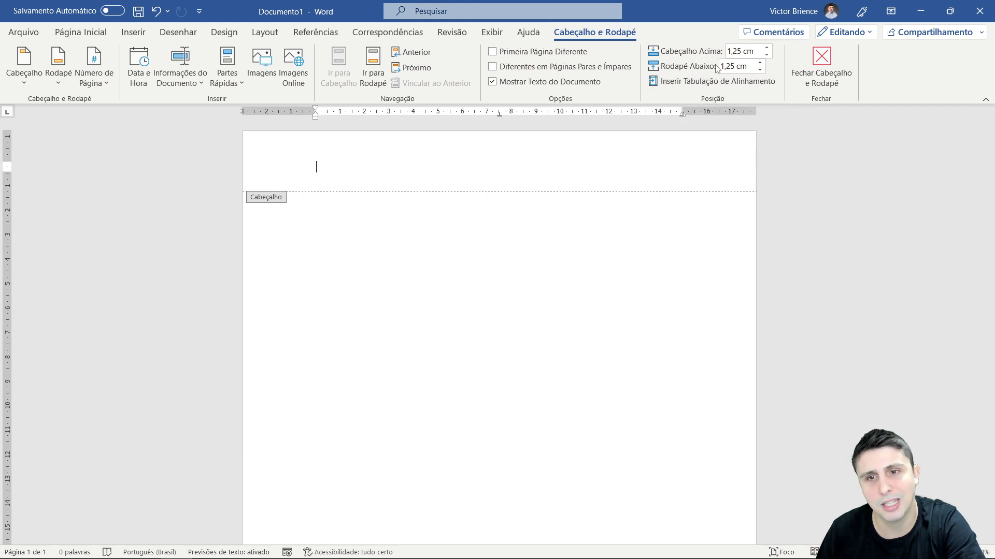
type("Expert Cursos")
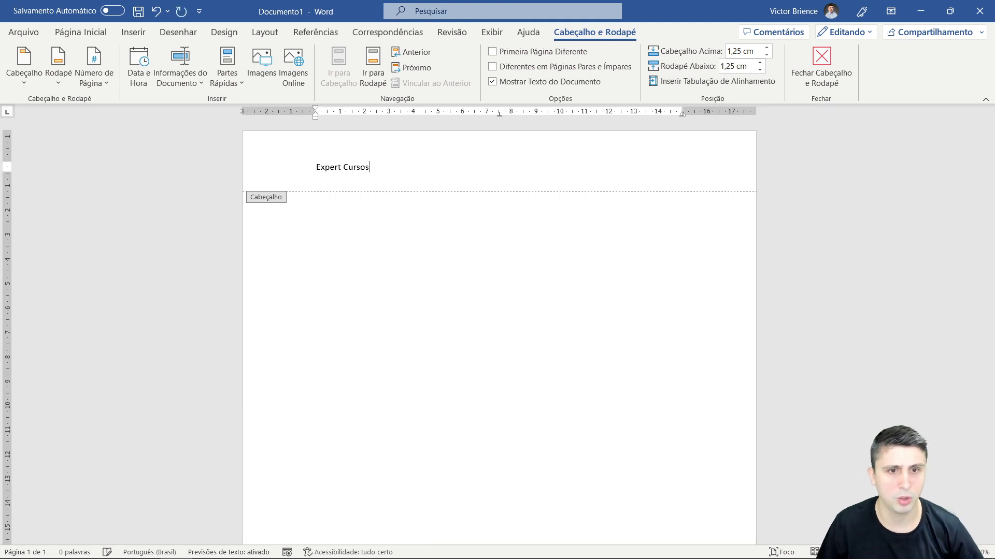
left_click(67, 35)
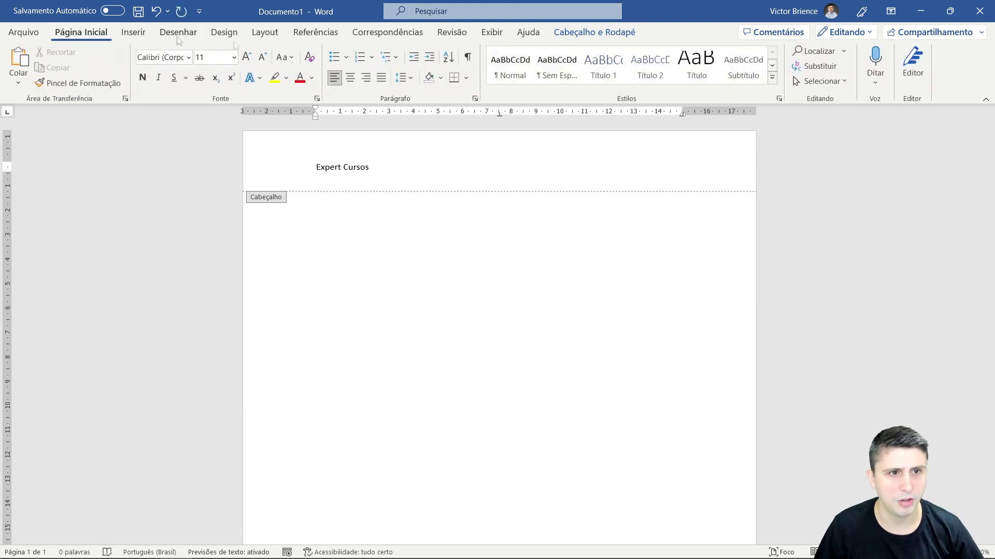
left_click(350, 77)
Step: Return to the document body and start adding empty lines down the first page
double_click(481, 251)
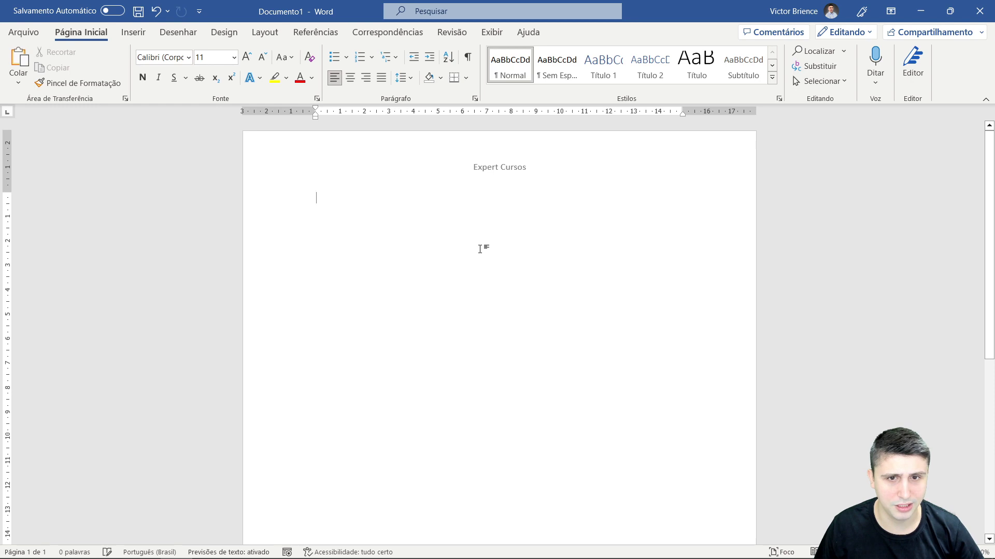
scroll(479, 177, "down", 3)
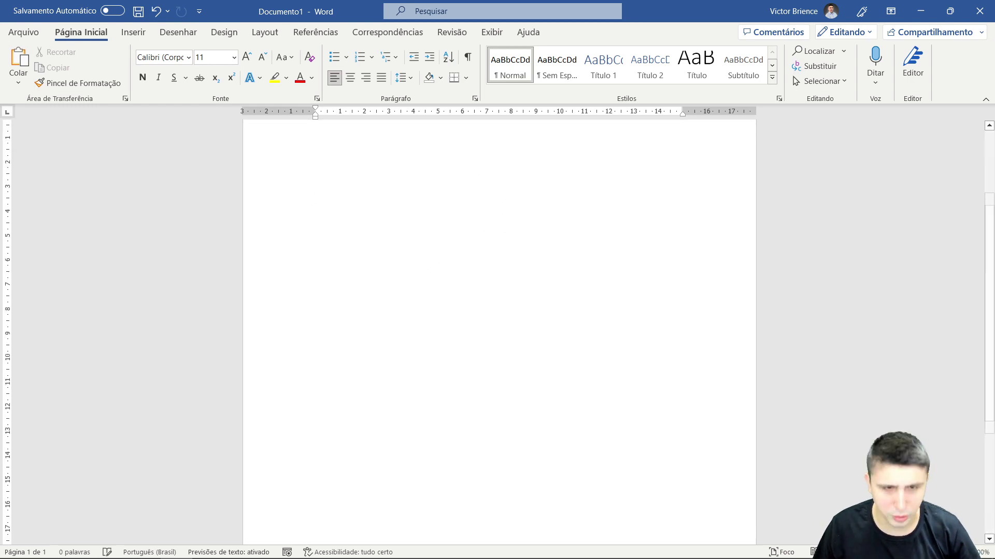
key("Return")
key("Return")
key("Return")
key("Return")
key("Return")
key("Return")
key("Return")
key("Return")
key("Return")
key("Return")
key("Return")
key("Return")
key("Return")
key("Return")
key("Return")
Step: Add empty lines until a second page appears and check that the Expert Cursos header repeats on it
key("Return")
key("Return")
key("Return")
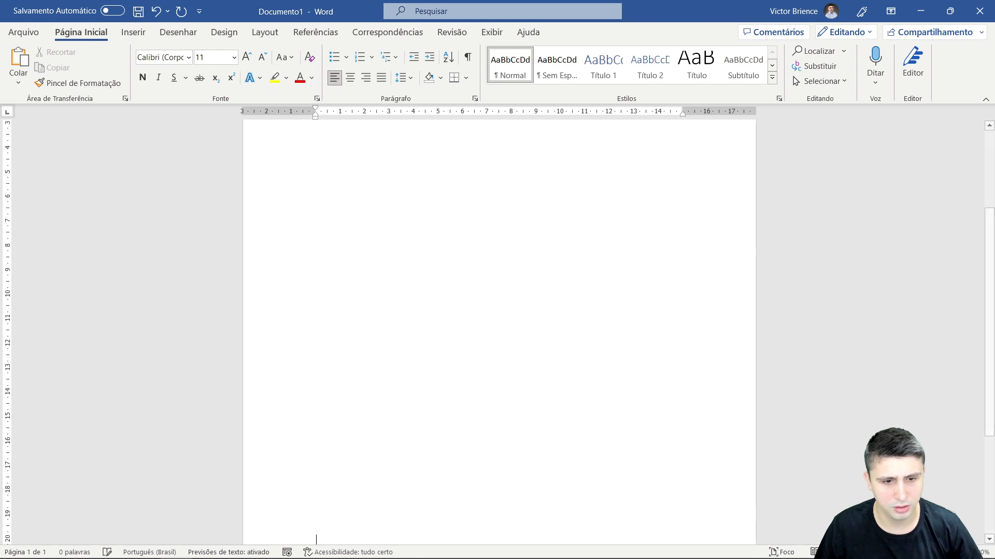
key("Return")
key("Return")
key("Return")
key("Return")
key("Return")
key("Return")
key("Return")
key("Return")
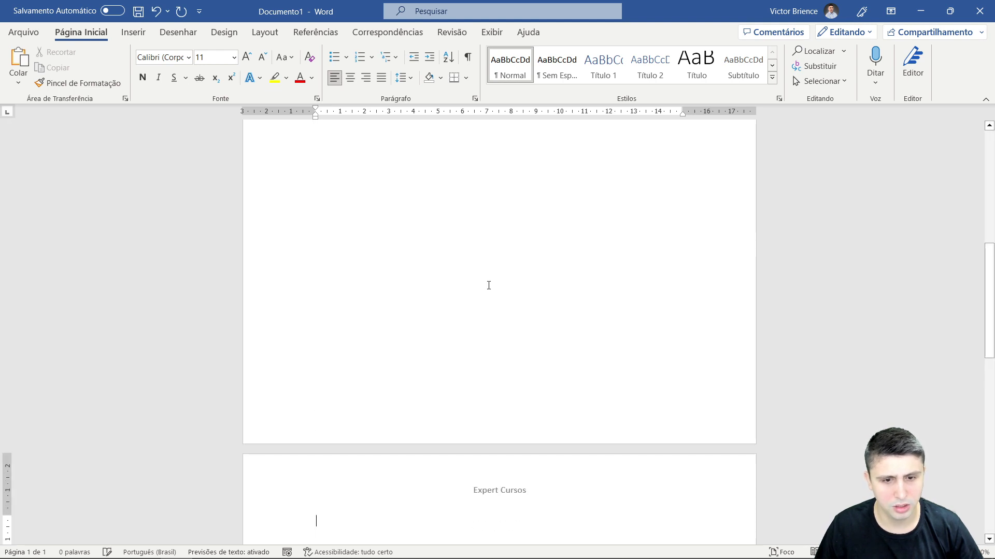
key("Return")
key("Return")
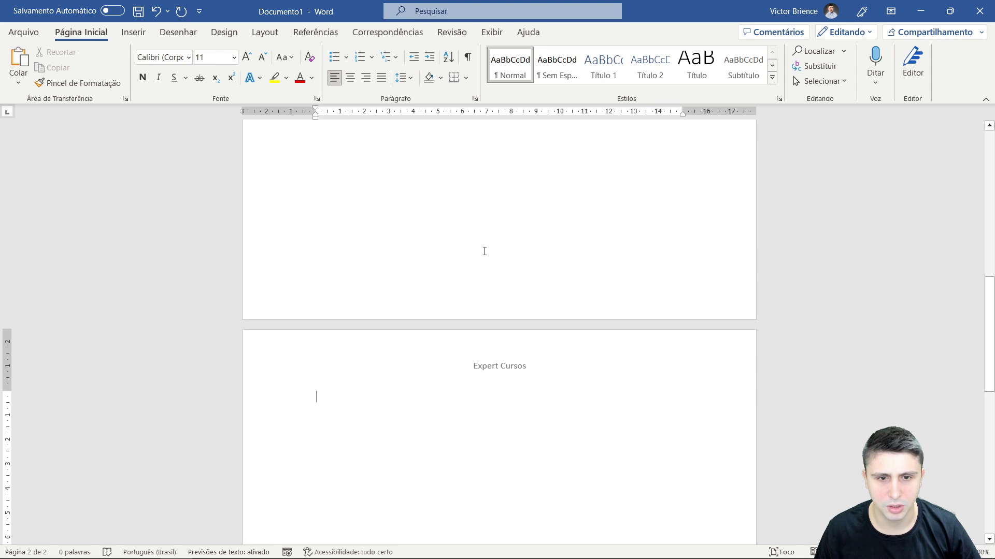
scroll(535, 286, "up", 4)
scroll(539, 288, "up", 5)
scroll(539, 288, "up", 5)
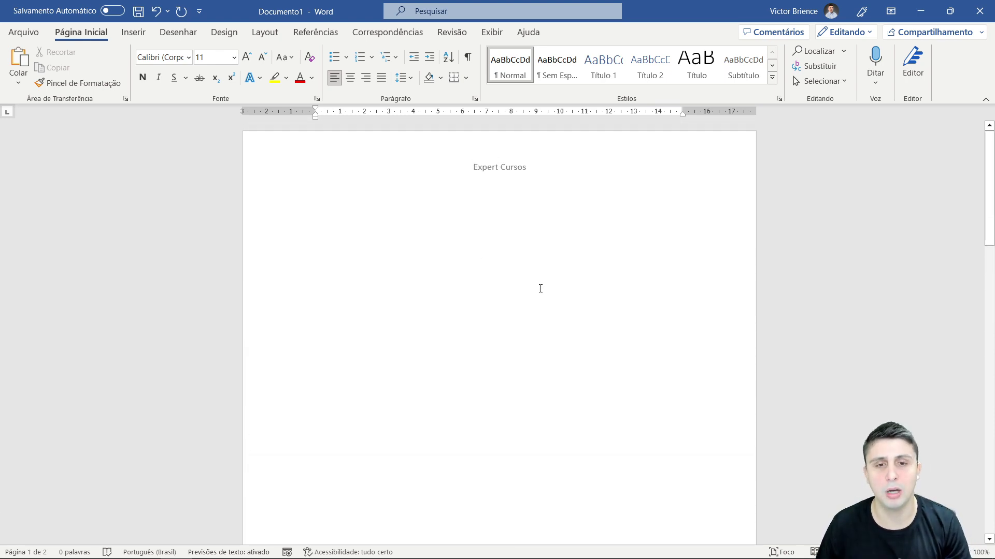
scroll(544, 278, "down", 5)
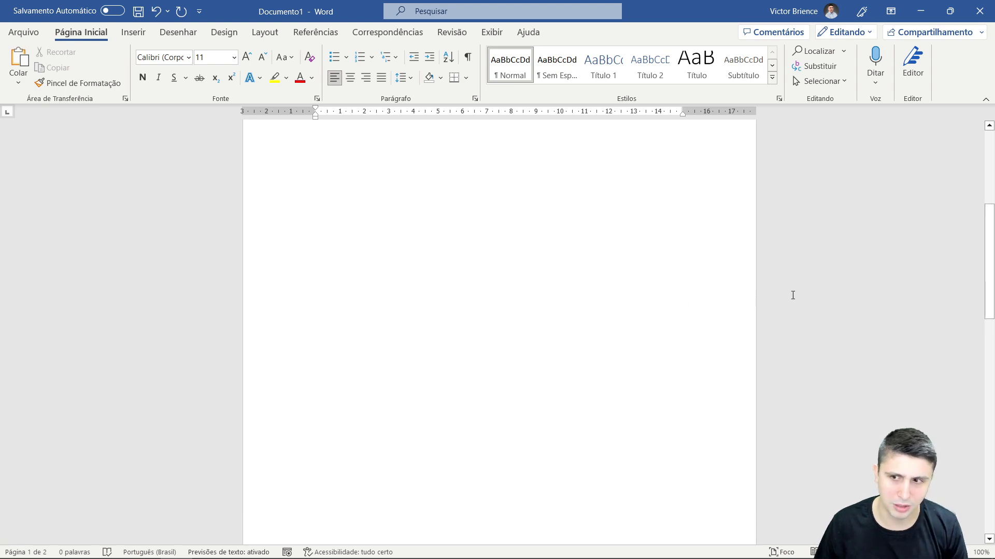
left_click_drag(991, 203, 991, 358)
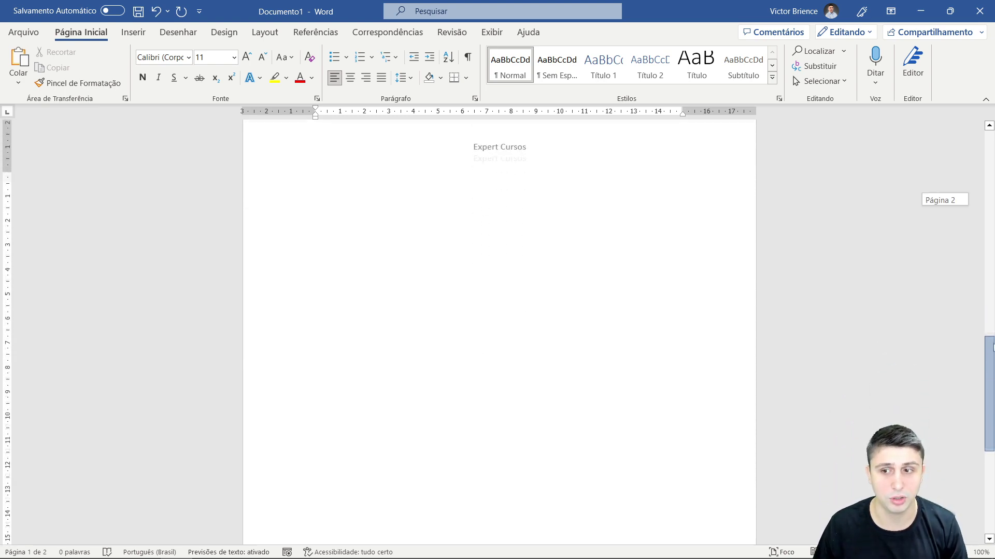
left_click_drag(992, 358, 964, 134)
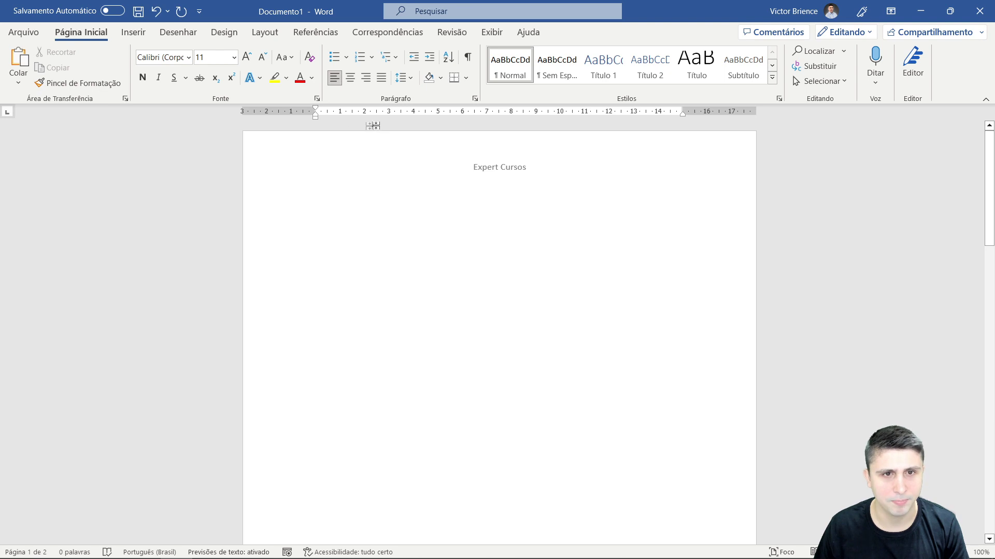
left_click(133, 32)
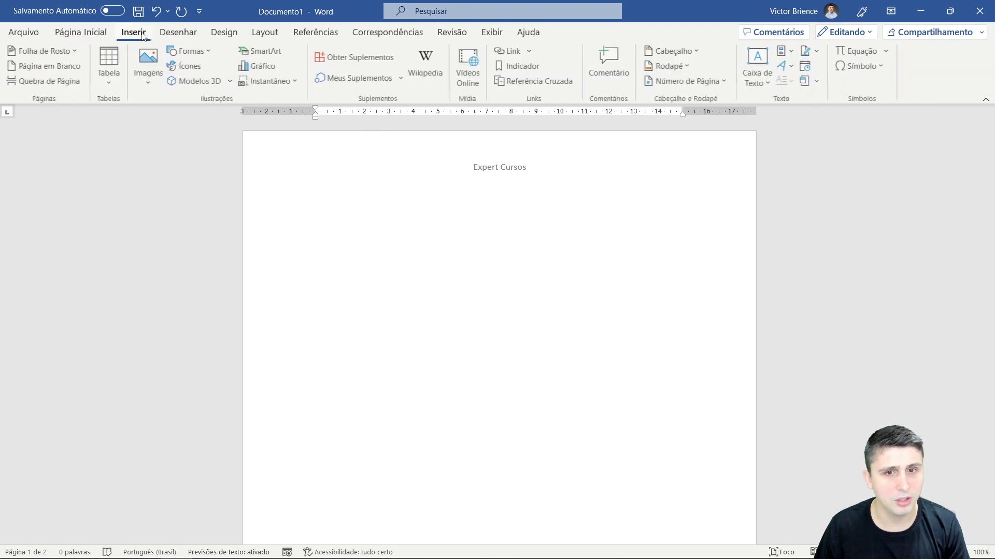
Step: Browse the Cabeçalho and Rodapé design galleries, closing both without choosing a design
left_click(692, 52)
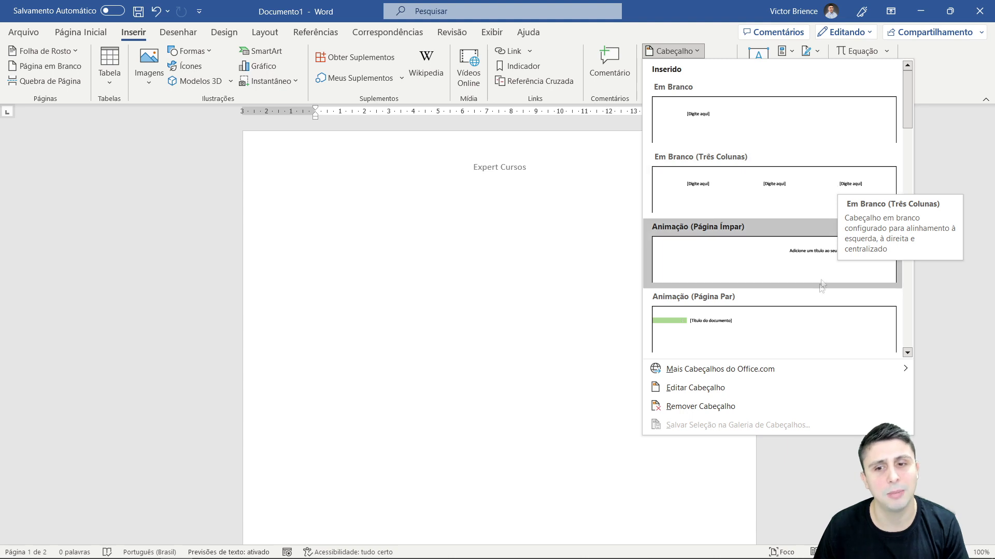
left_click(604, 178)
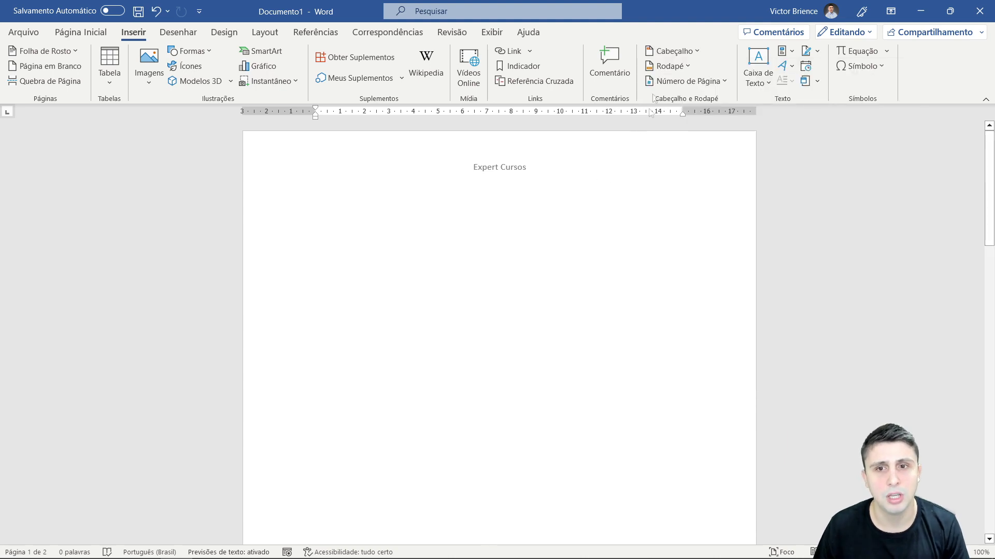
left_click(671, 66)
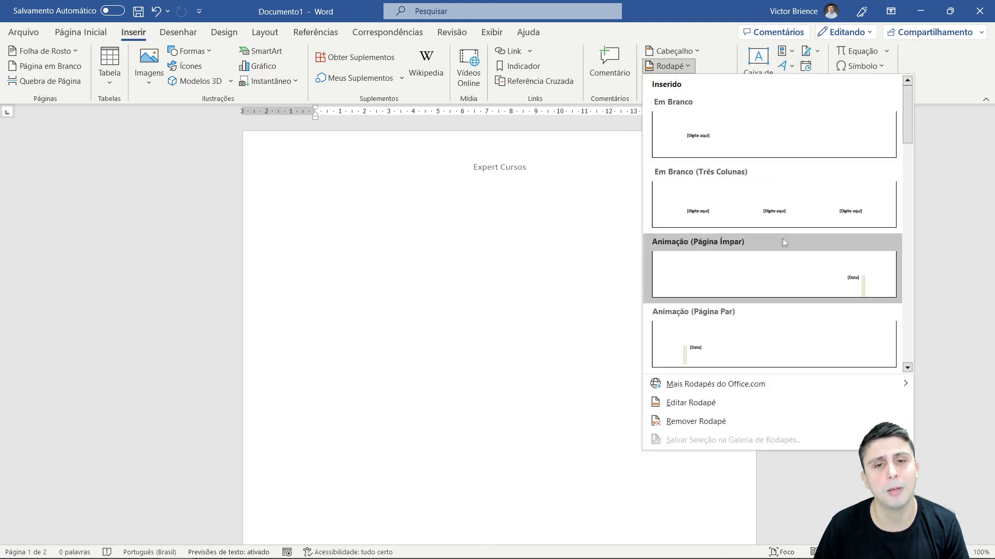
left_click(518, 272)
scroll(477, 310, "down", 8)
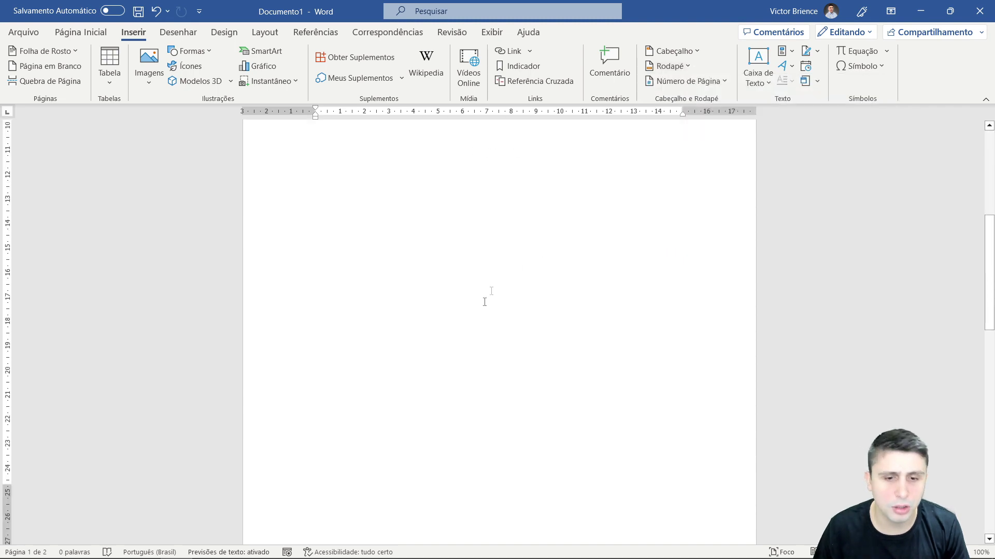
double_click(460, 397)
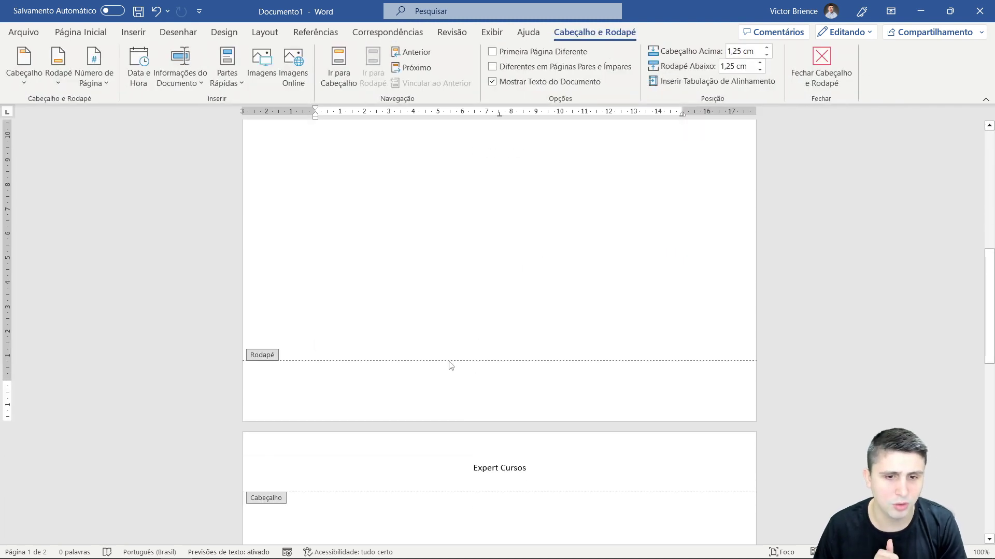
type("https")
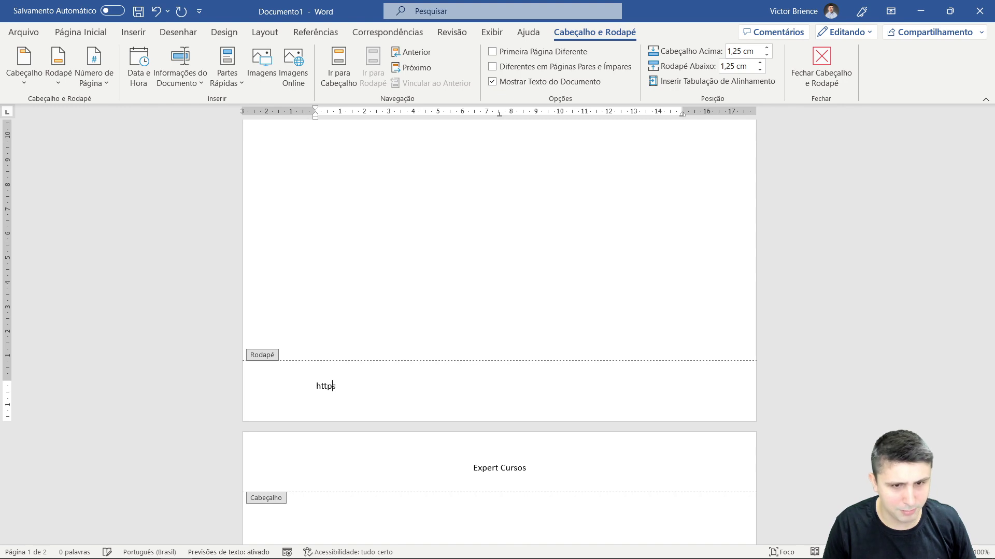
type("://experttcursos.com.br")
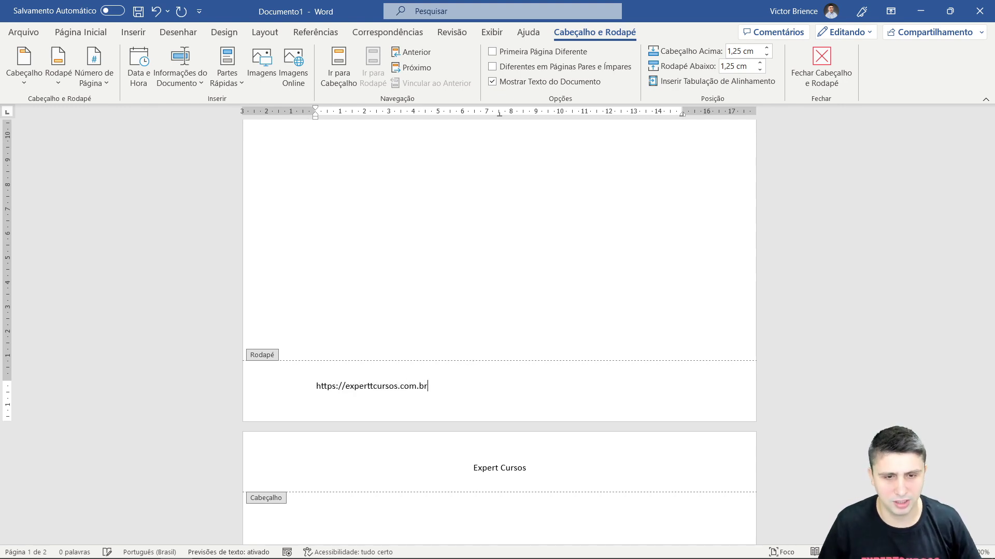
left_click(102, 39)
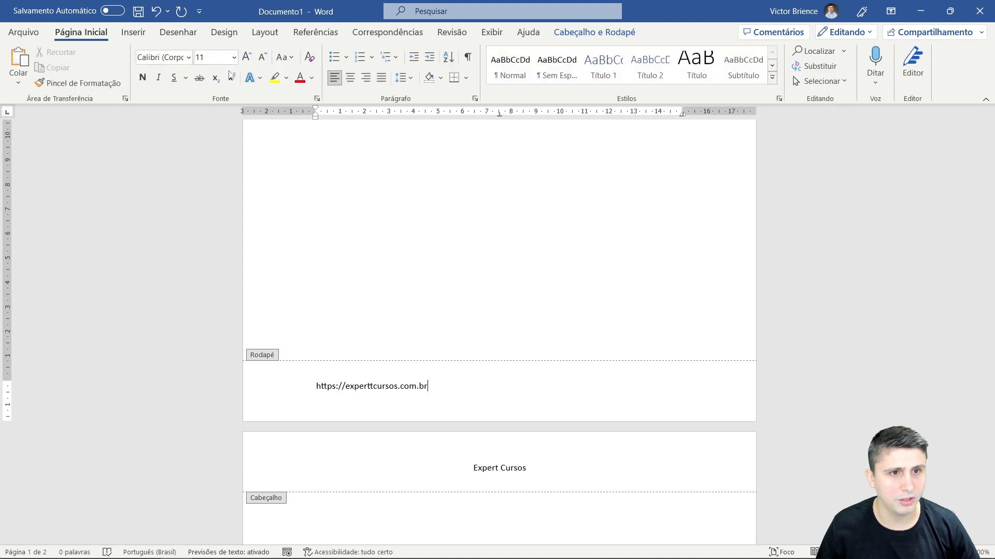
left_click(351, 77)
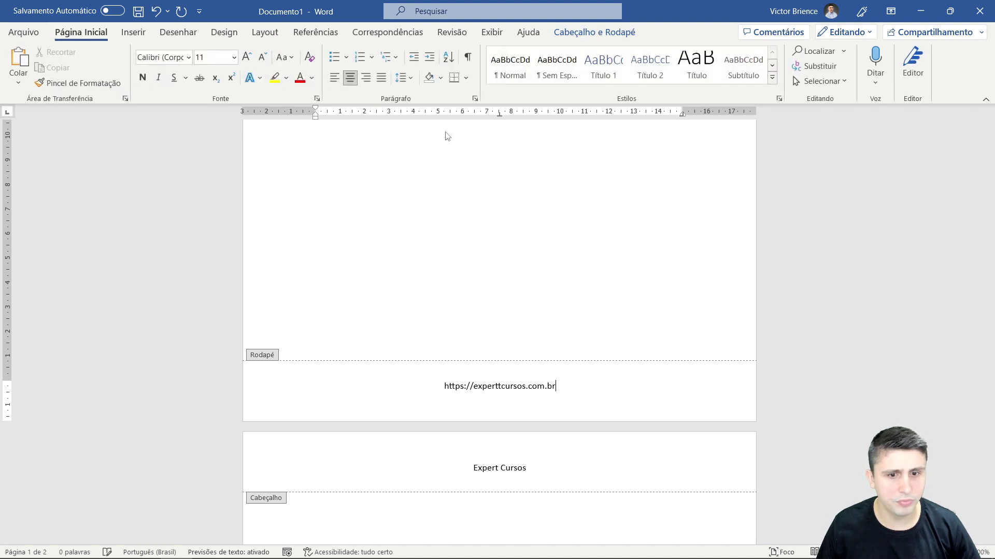
double_click(558, 233)
Step: Reopen the footer and select the address to bring up its context menu
double_click(510, 387)
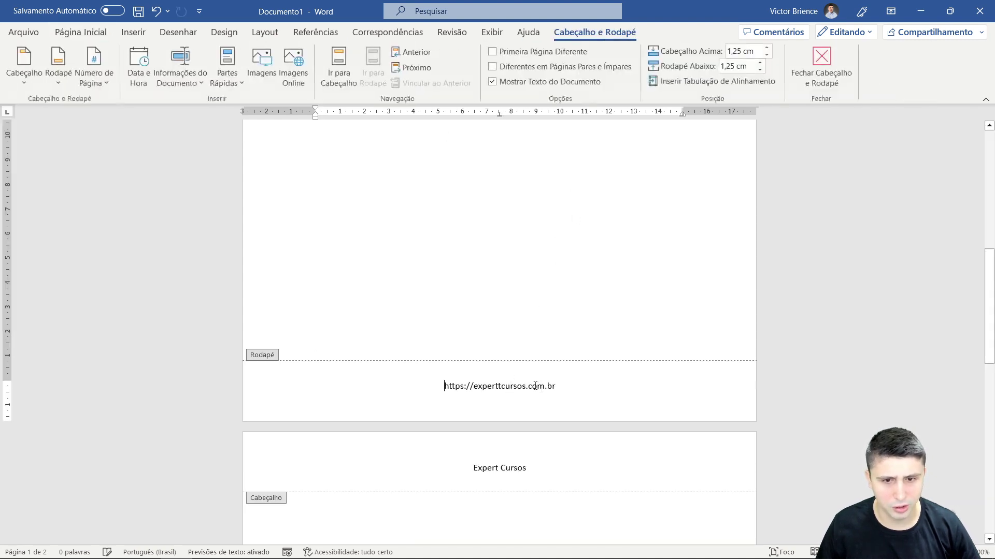
left_click_drag(563, 387, 444, 386)
right_click(467, 386)
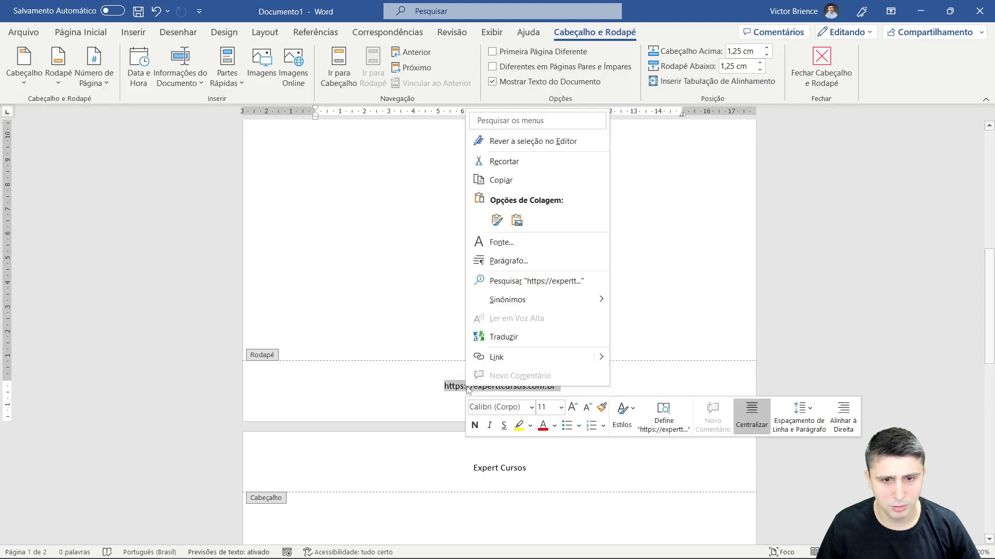
left_click(496, 358)
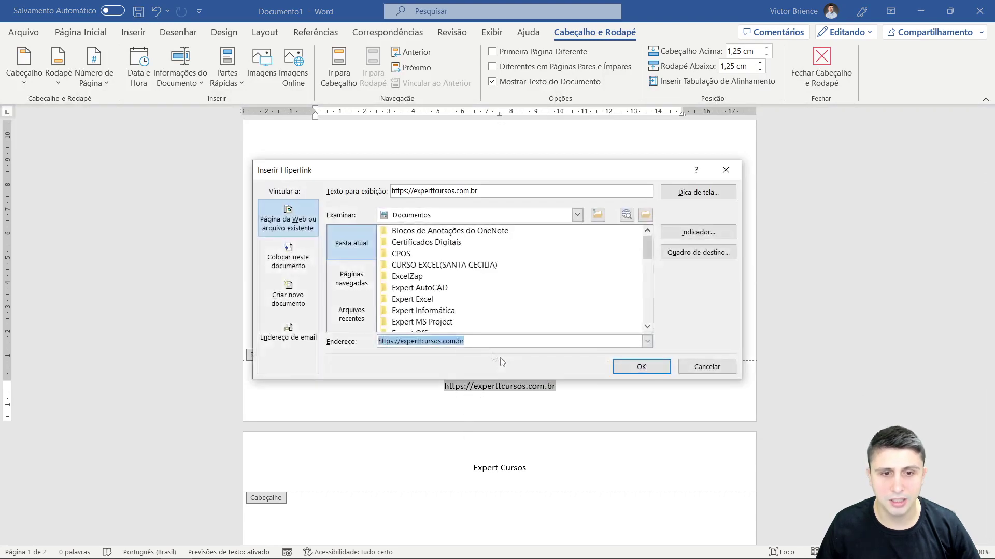
left_click_drag(471, 339, 372, 342)
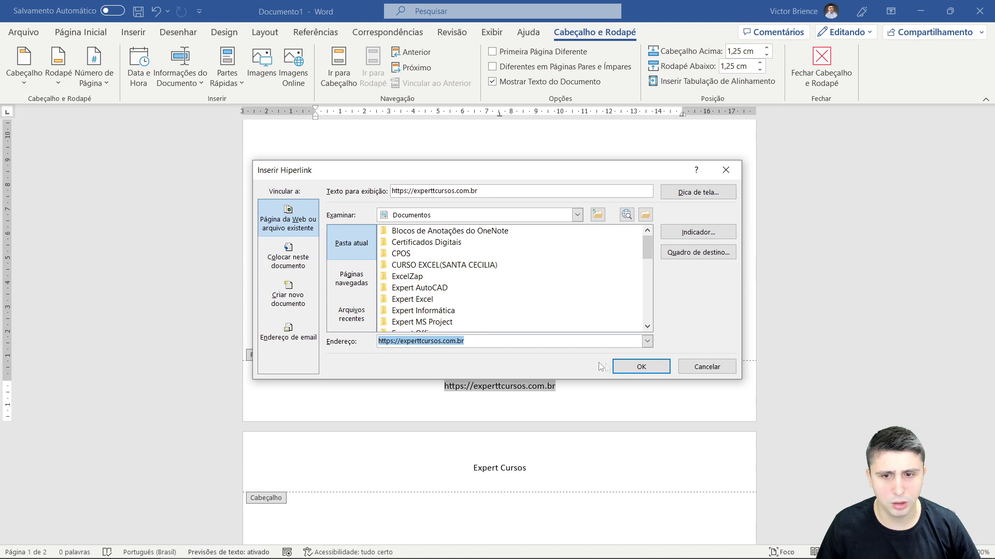
left_click(619, 366)
Step: Leave the footer and reopen the page header for editing
double_click(521, 269)
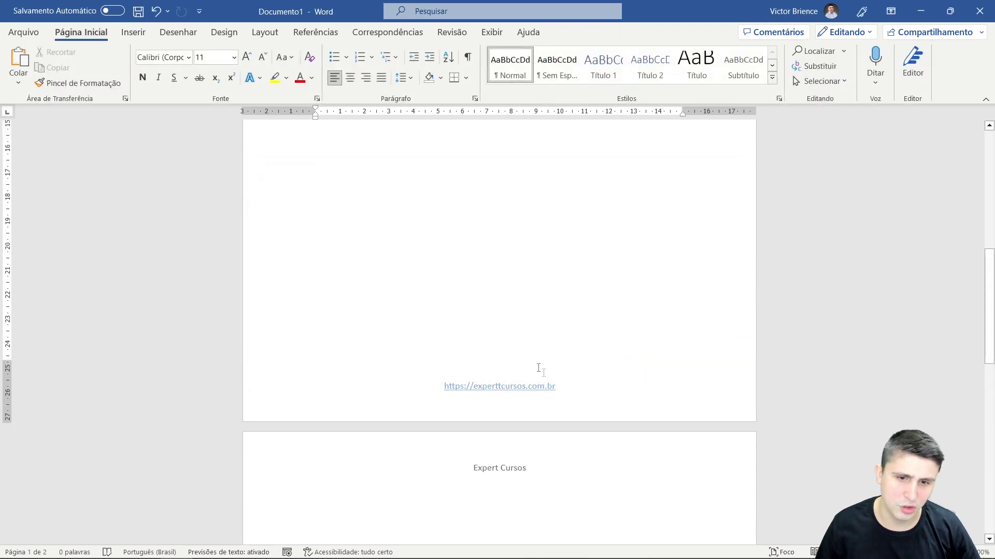
scroll(539, 332, "down", 5)
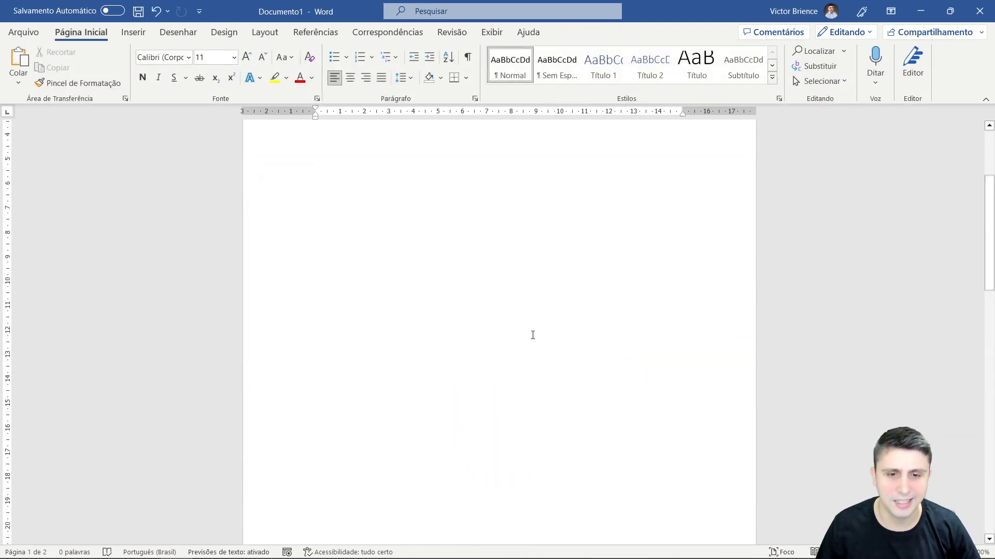
double_click(435, 152)
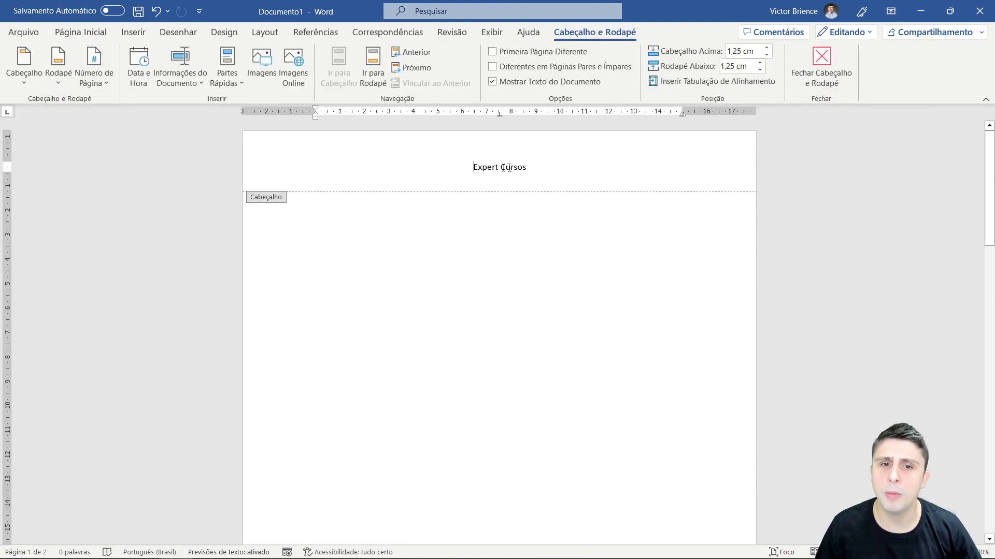
Step: Delete the 'Expert Cursos' header text and start inserting a picture from this device
left_click_drag(534, 169, 472, 169)
key("BackSpace")
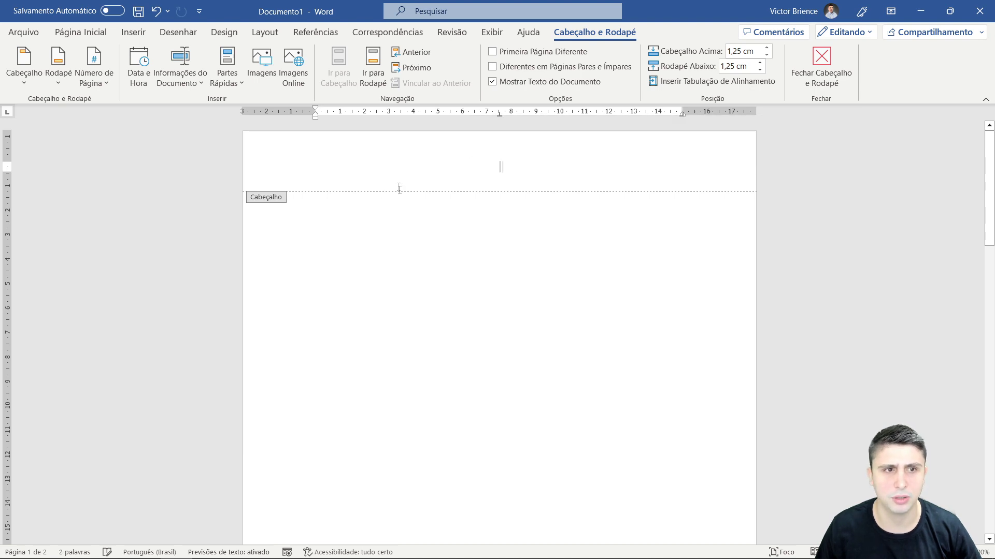
left_click(133, 32)
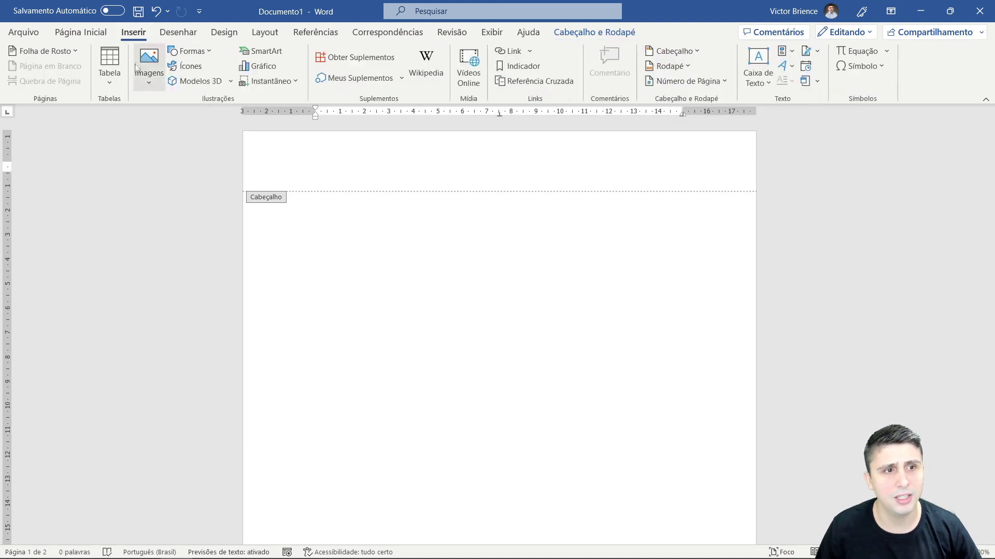
left_click(149, 79)
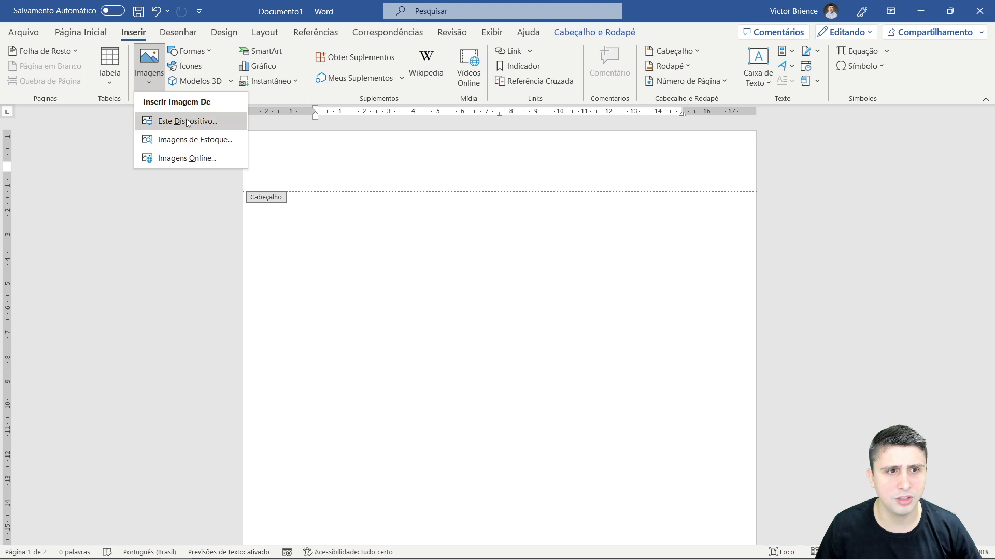
left_click(193, 122)
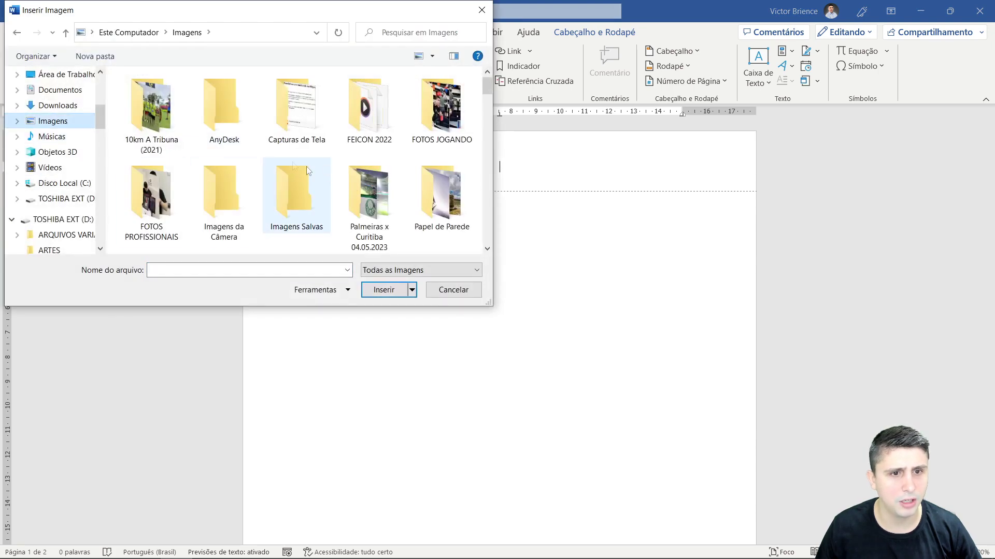
Step: Insert the red-tagline logo from TUDO > LOGOTIPOS > Variações Logo > RGB into the header
scroll(342, 190, "down", 2)
double_click(296, 207)
double_click(296, 107)
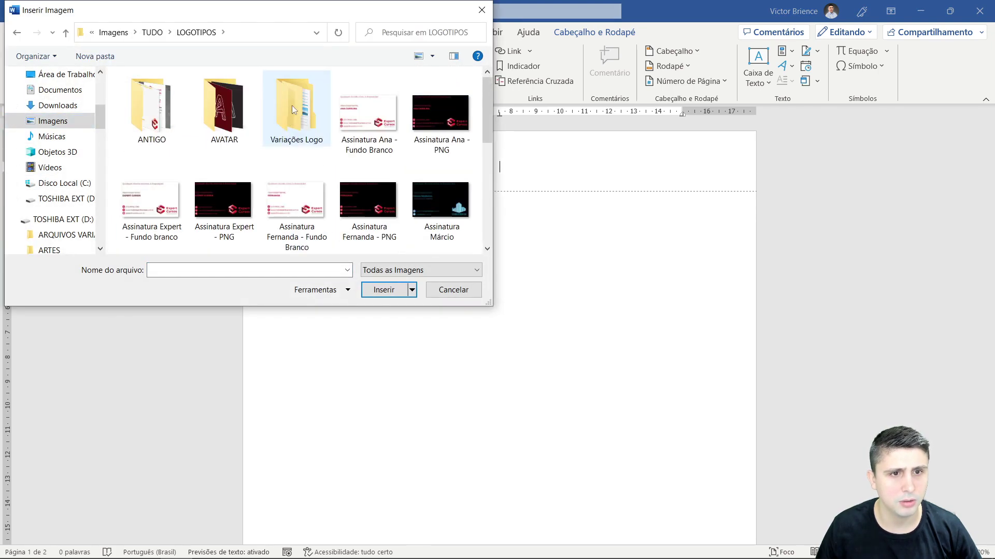
double_click(294, 108)
double_click(294, 108)
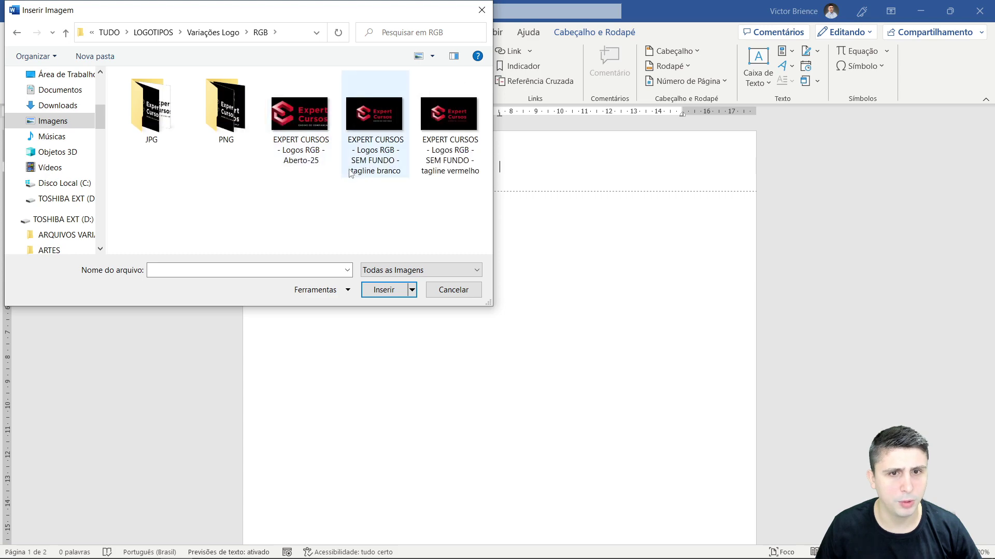
left_click(449, 117)
left_click(384, 289)
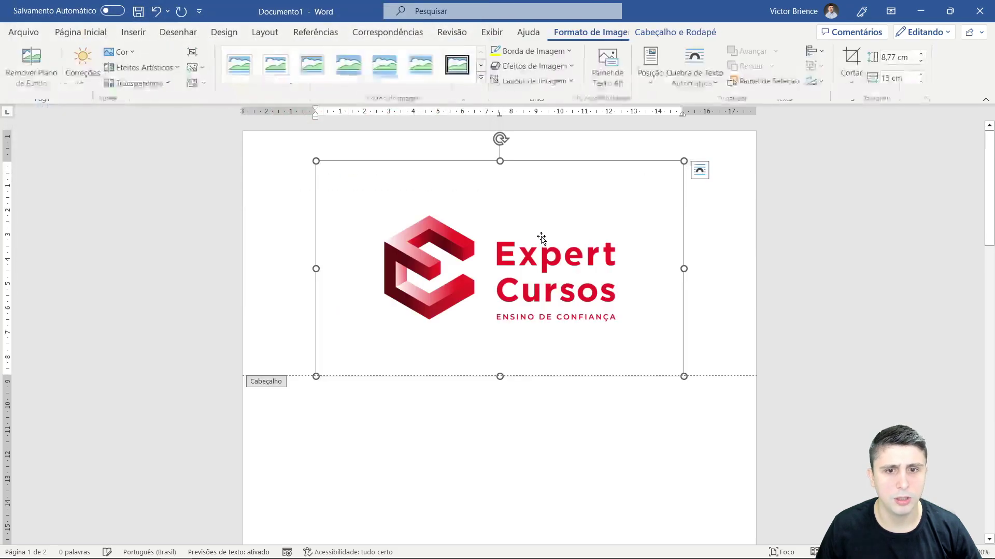
Step: Shrink the header logo to about 3.39 cm wide and set Cabeçalho Acima to 0,5 cm
left_click_drag(684, 377, 404, 165)
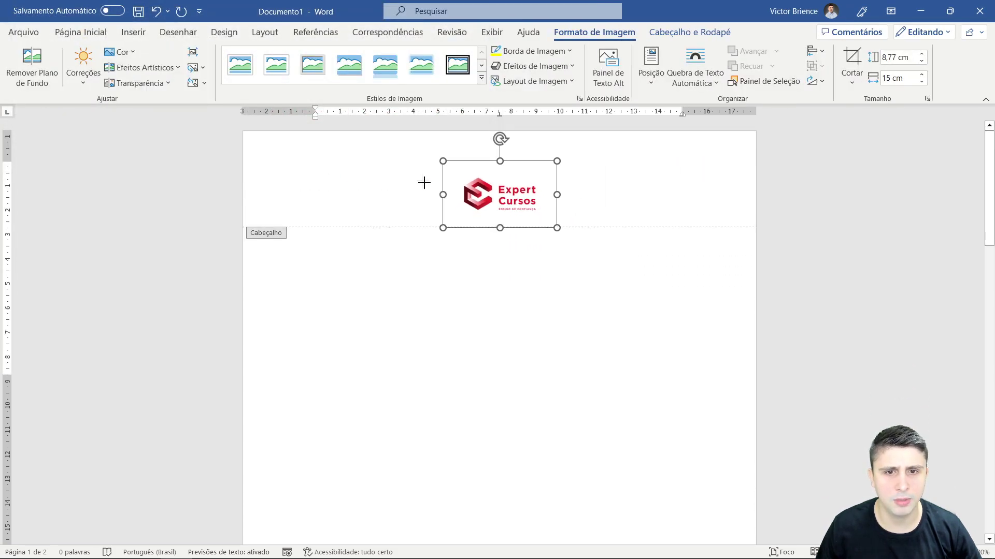
left_click_drag(404, 165, 400, 165)
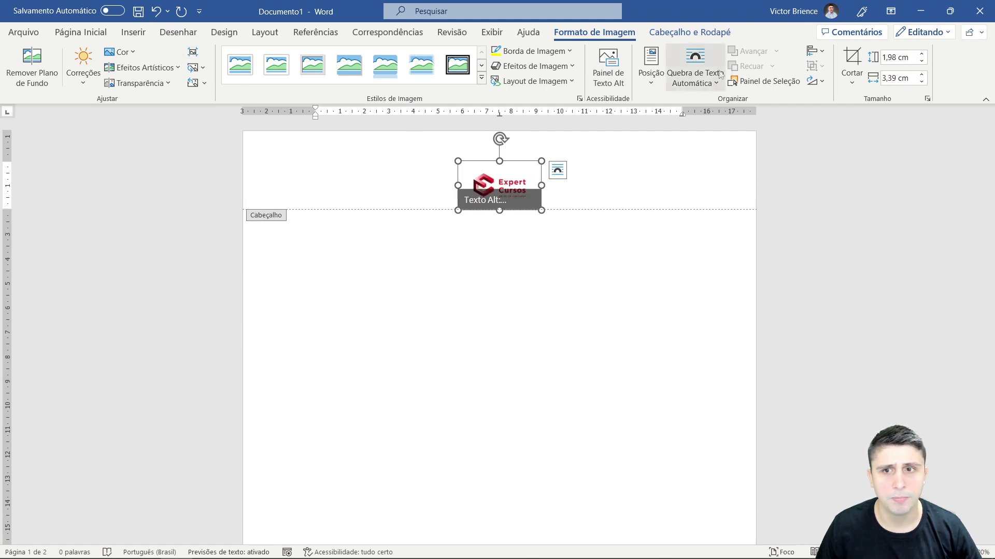
left_click(677, 36)
left_click(766, 54)
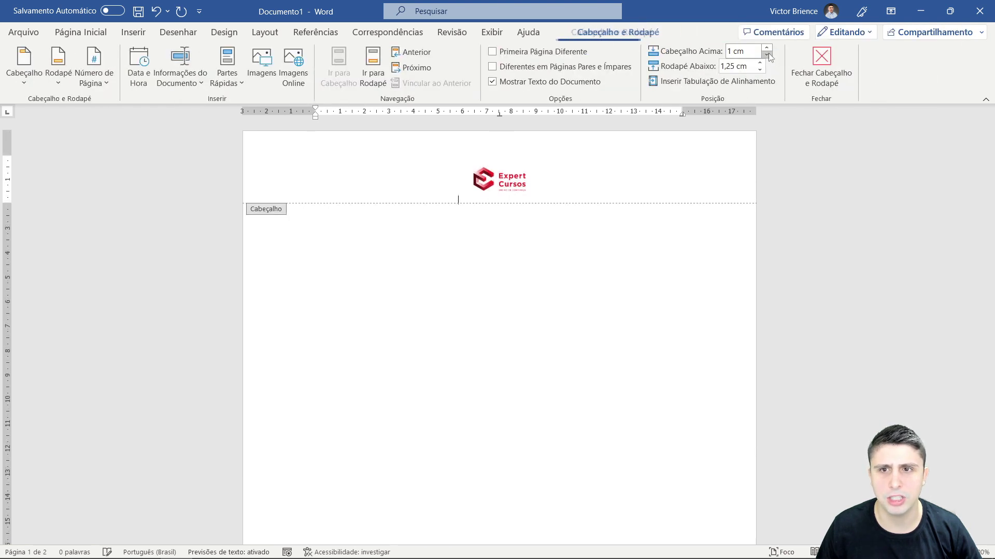
left_click(766, 54)
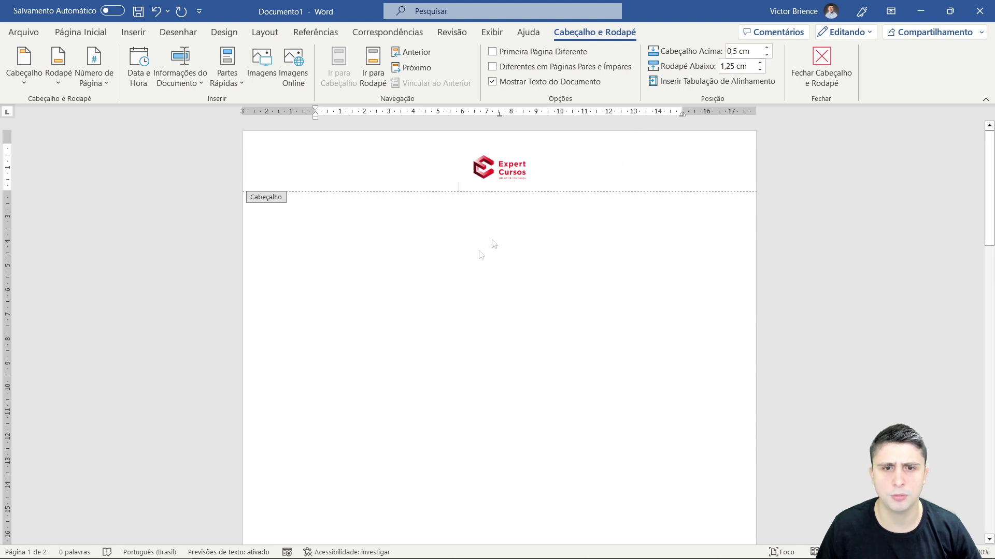
double_click(471, 255)
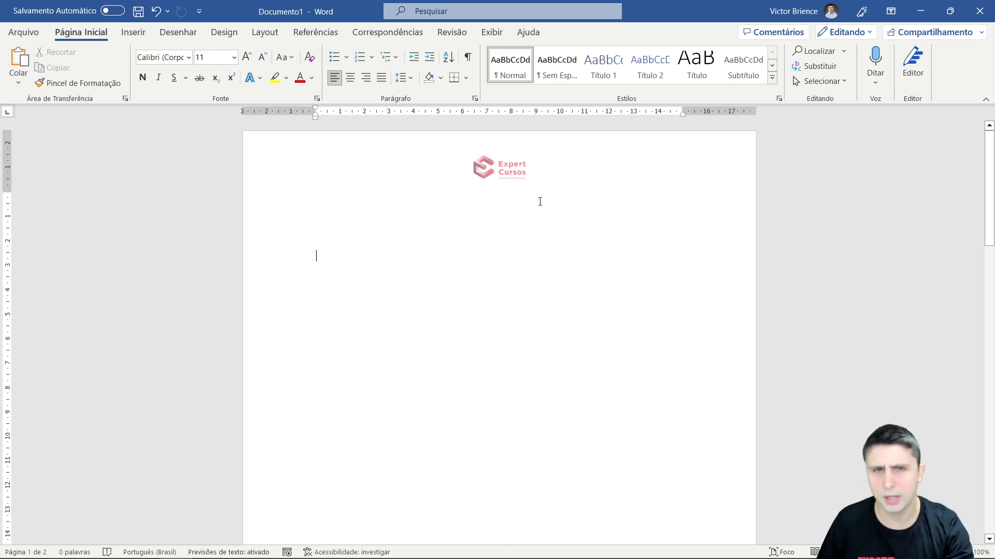
Step: Undo to remove the blank second page, then add a line to test a new page's header
key("ctrl+z")
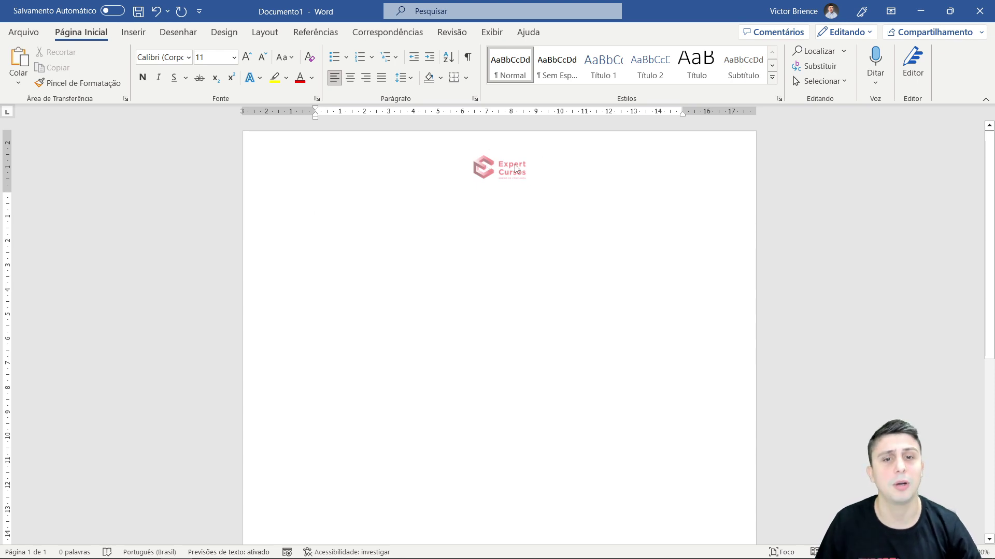
scroll(540, 202, "down", 3)
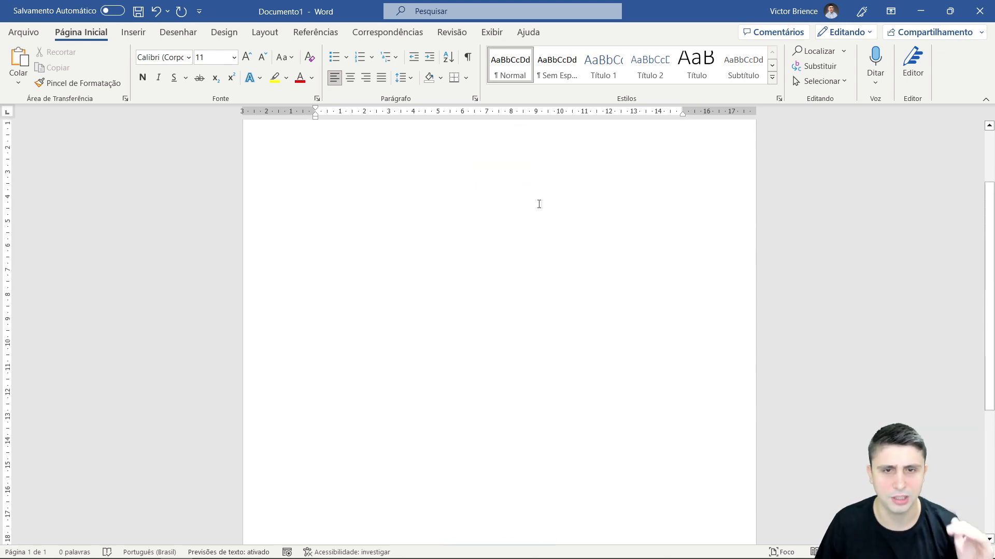
scroll(518, 207, "up", 3)
scroll(502, 228, "down", 5)
scroll(497, 290, "down", 6)
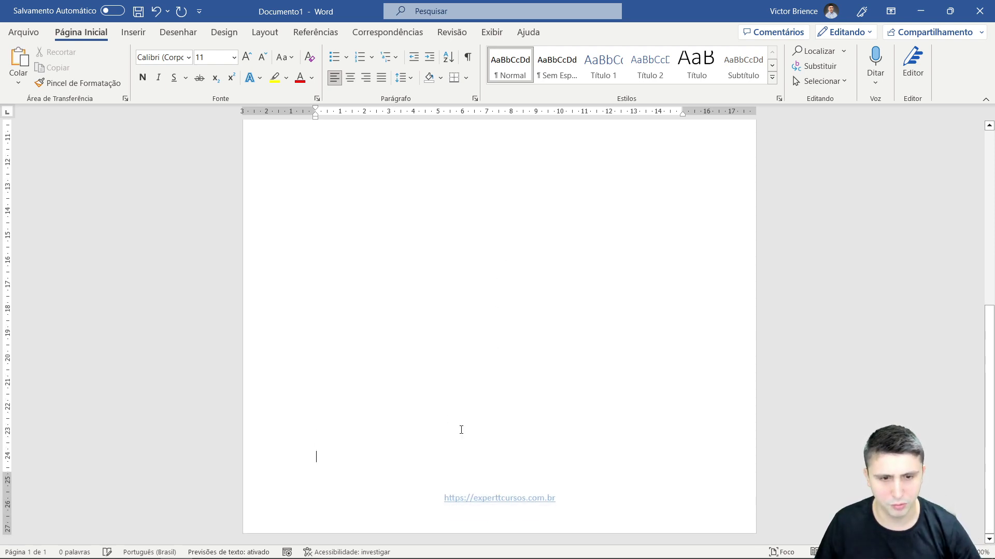
key("Return")
Step: Delete the extra empty page again so the document is a single page
scroll(497, 414, "down", 5)
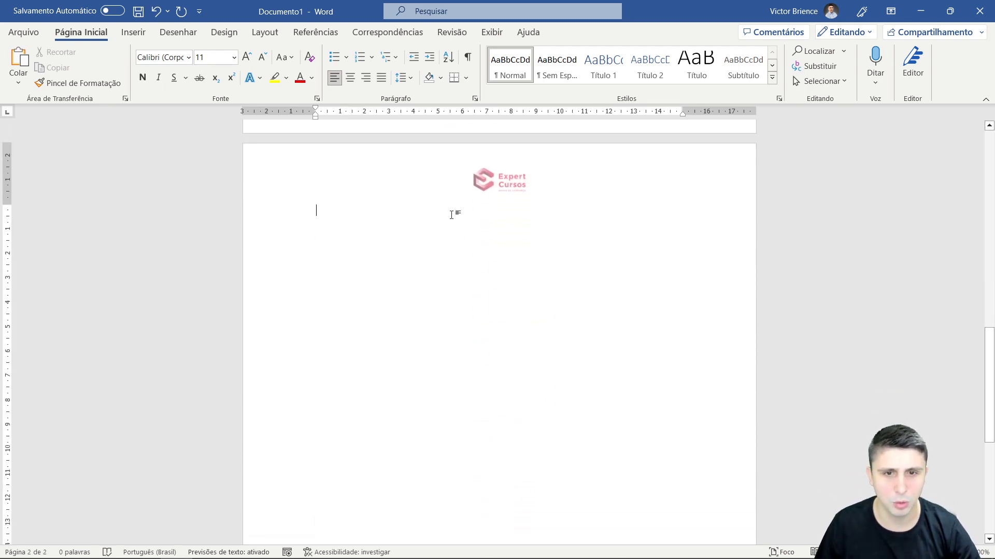
scroll(560, 202, "up", 10)
scroll(508, 399, "up", 1)
scroll(453, 328, "down", 10)
scroll(482, 332, "up", 5)
scroll(455, 340, "up", 2)
scroll(441, 322, "up", 2)
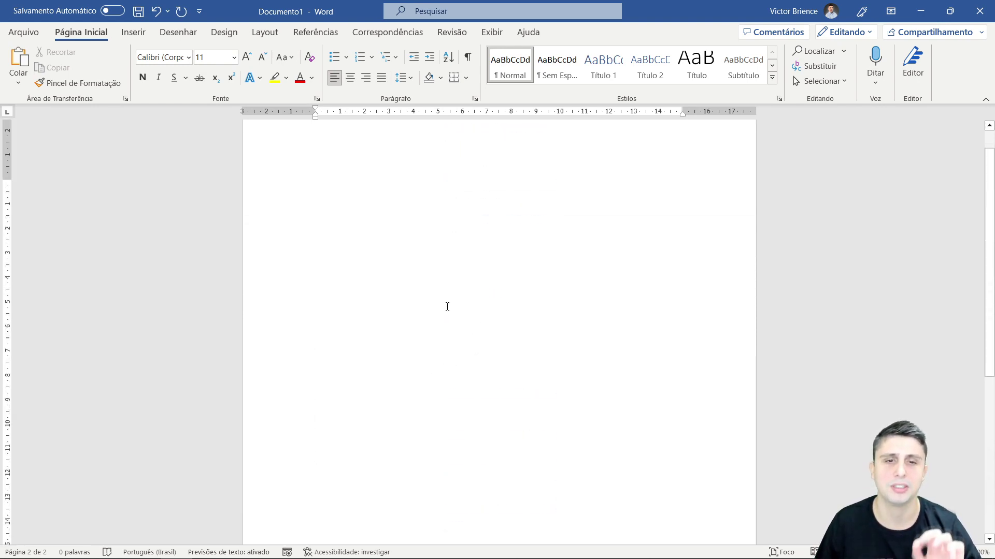
scroll(448, 306, "down", 10)
key("BackSpace")
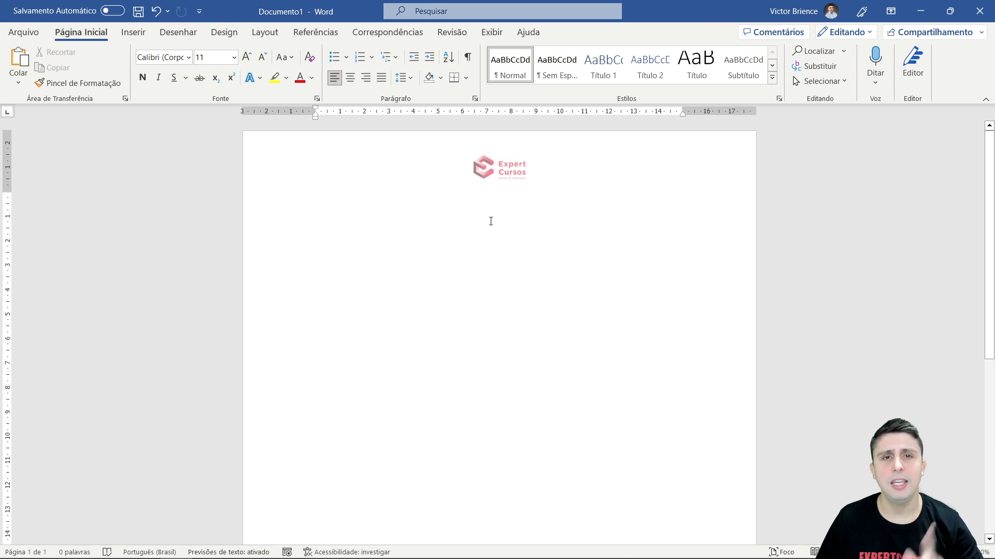
left_click(133, 32)
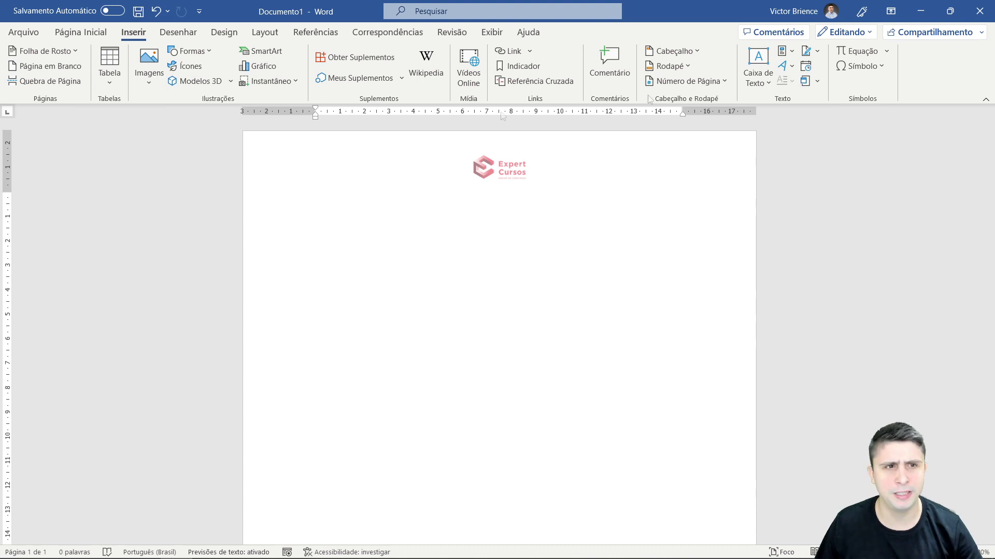
Step: Move from the Desenhar ribbon to the Design ribbon with its page background options
left_click(177, 33)
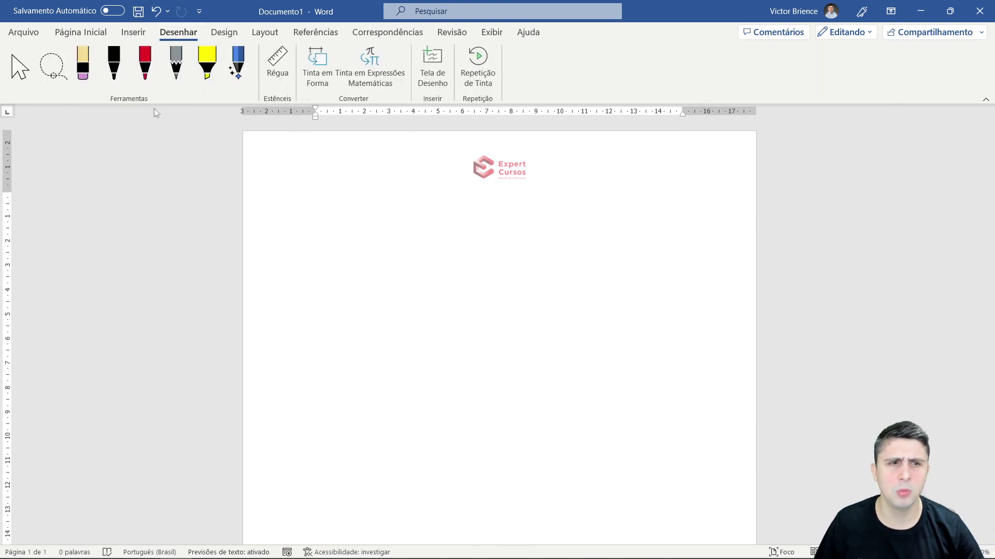
left_click(231, 34)
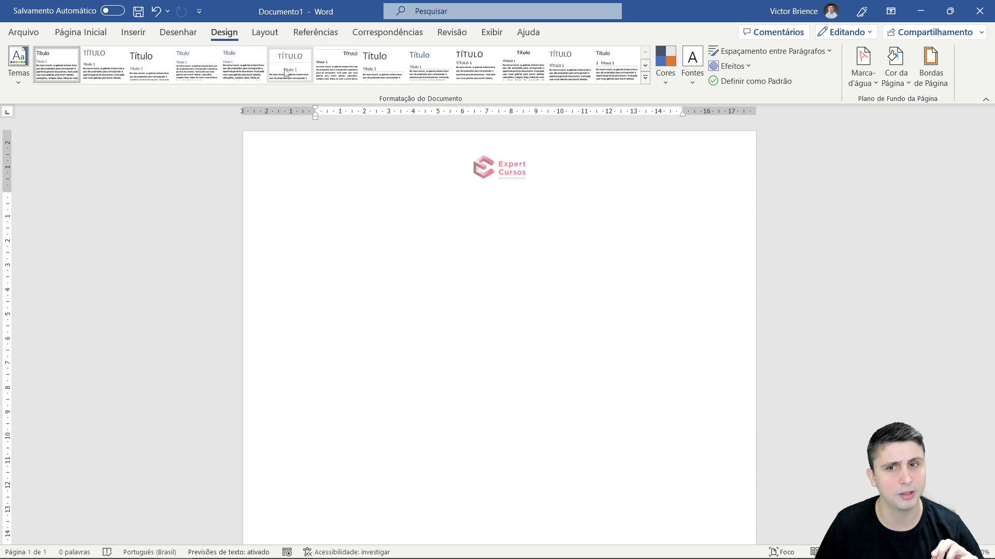
Step: Apply the diagonal EXEMPLO watermark from the Marca-d'água list
left_click(88, 33)
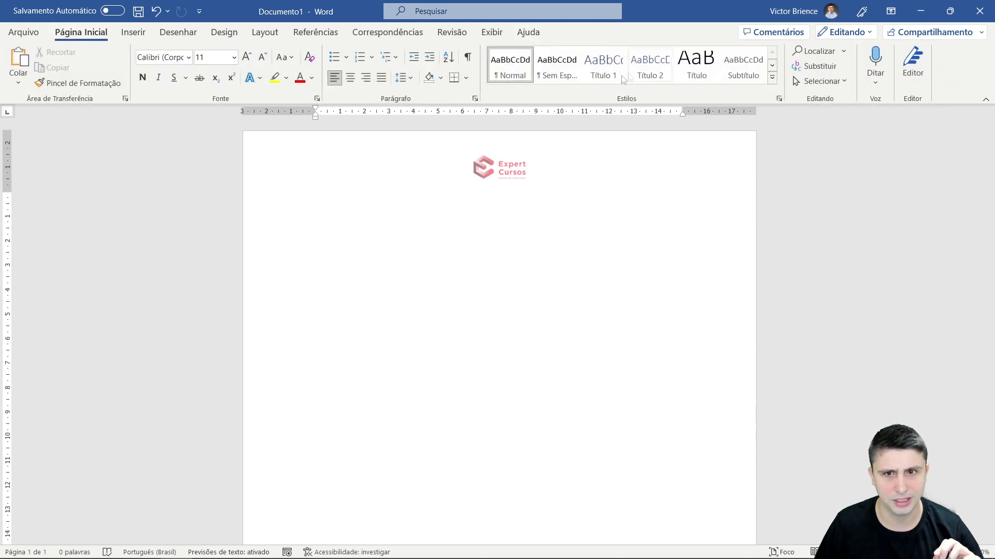
left_click(223, 33)
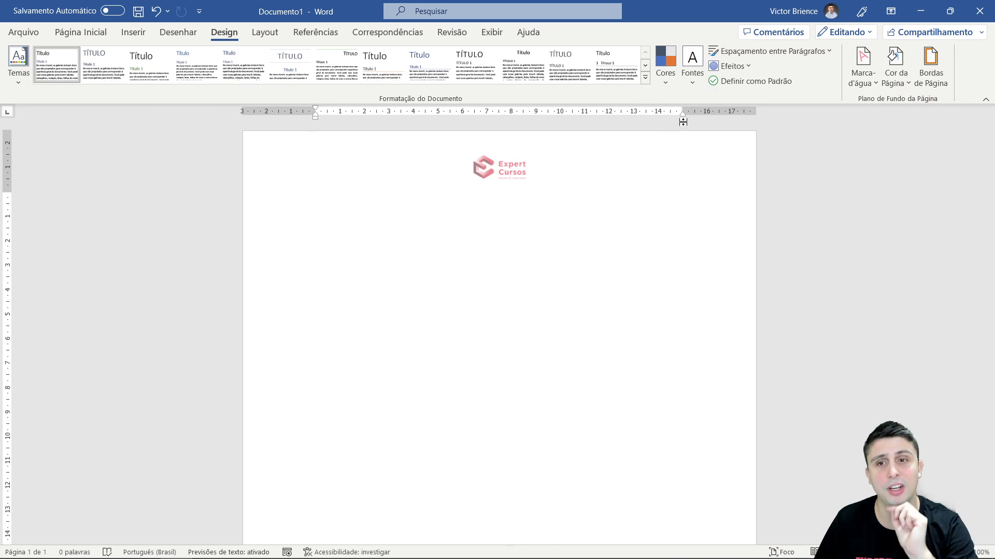
left_click(862, 83)
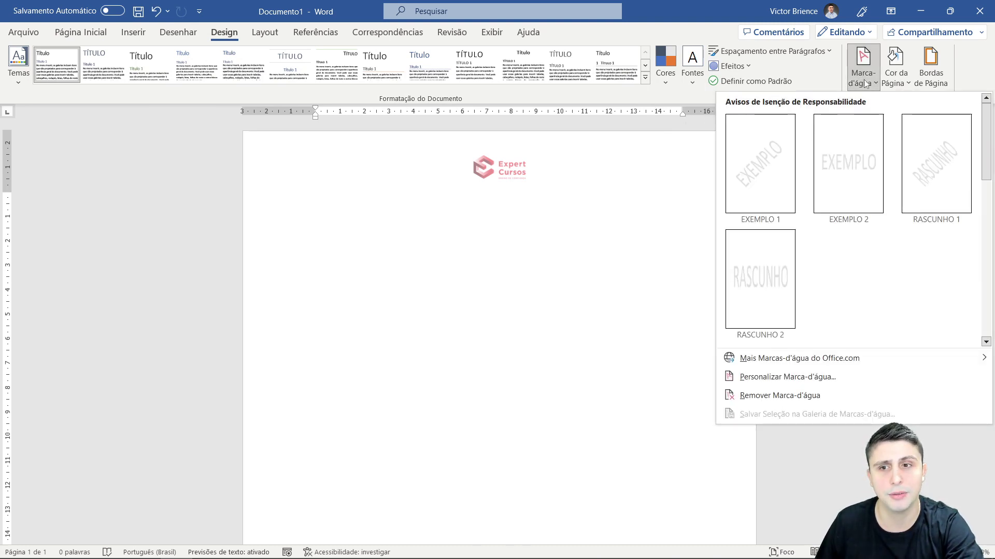
left_click(776, 146)
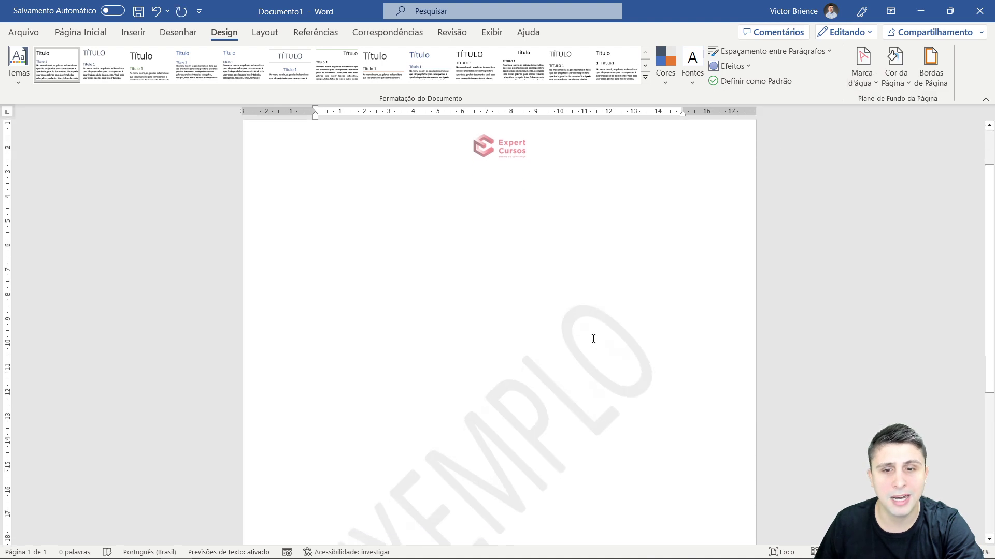
scroll(570, 352, "down", 2)
double_click(535, 365)
scroll(536, 365, "down", 2)
Step: Replace it with a custom 'AULA EXPERT' text watermark via Personalizar Marca-d'água
left_click(862, 78)
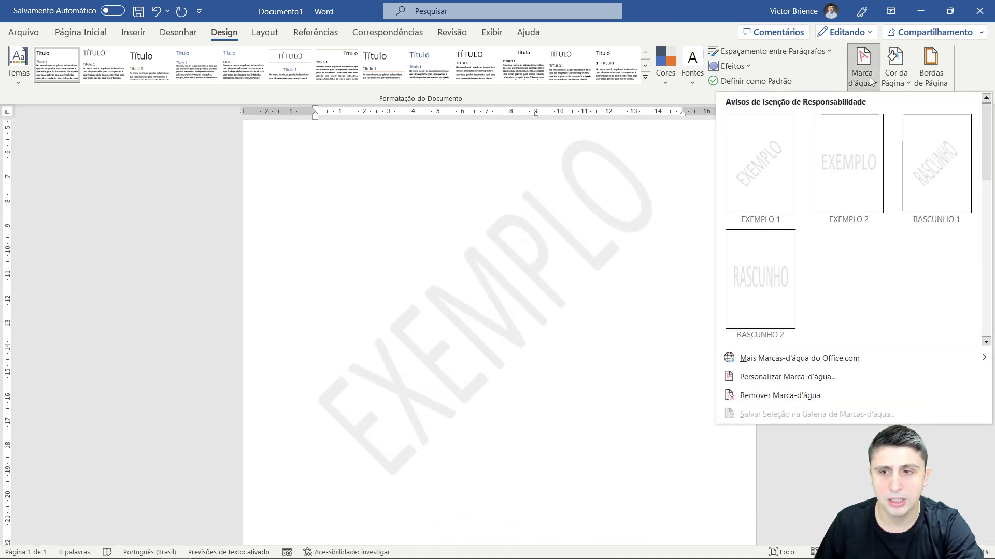
left_click(769, 378)
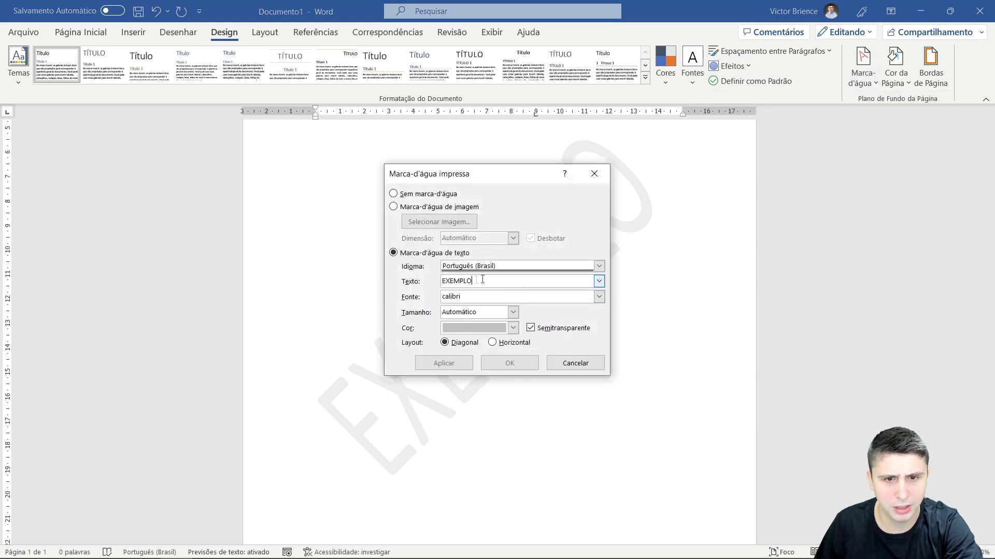
type("A")
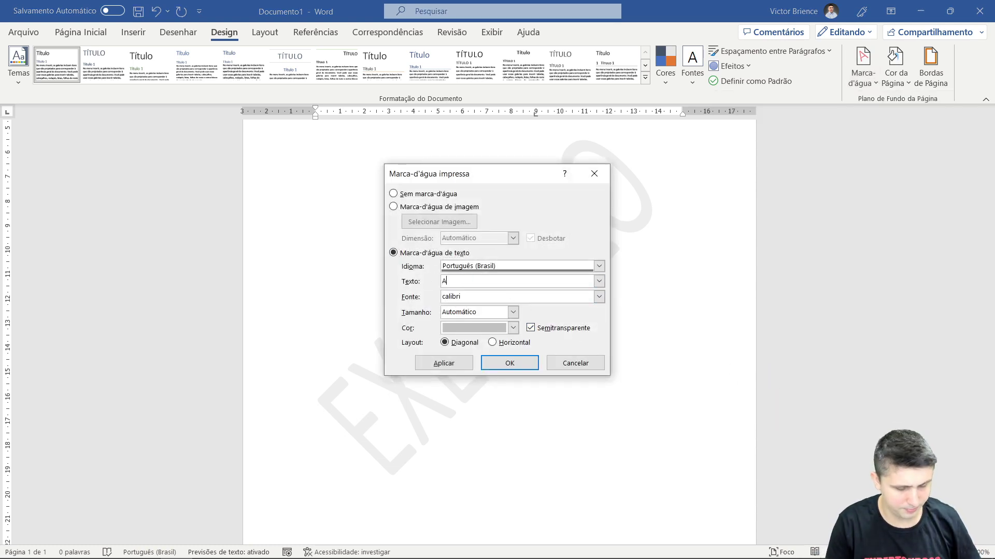
type("ULA EXPERT")
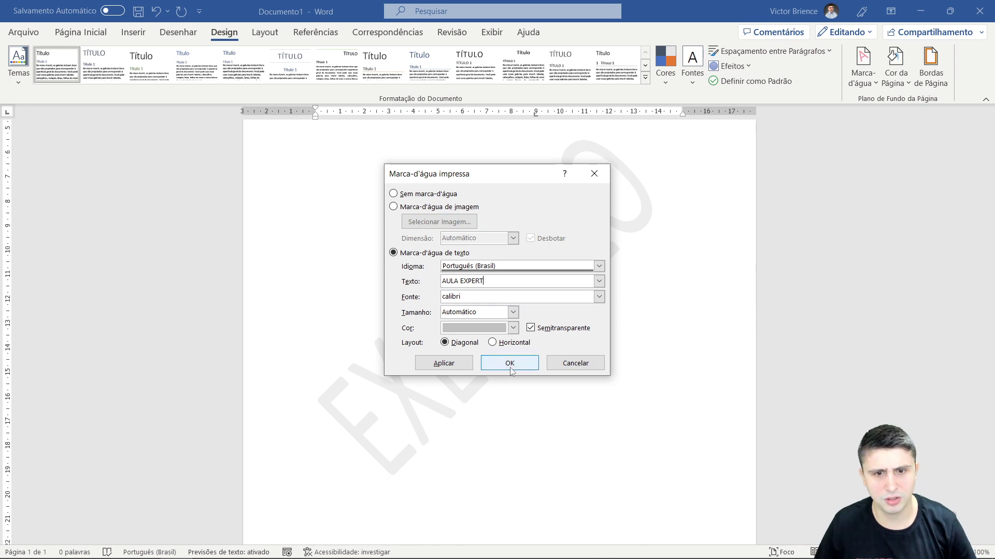
left_click(509, 364)
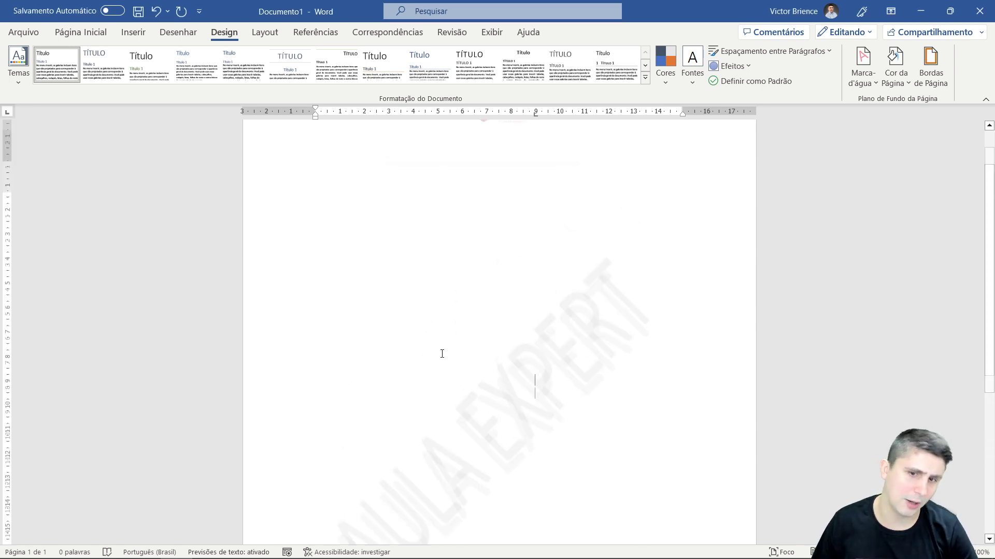
scroll(387, 311, "up", 3)
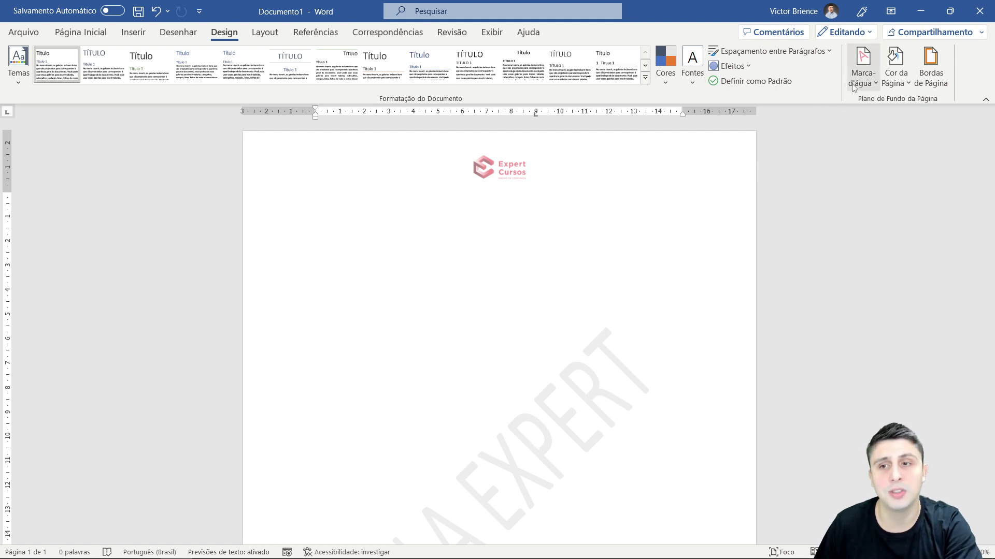
Step: Try the RASCUNHO 2 watermark, then make a custom text watermark reading EXPERT CURSOS
left_click(862, 67)
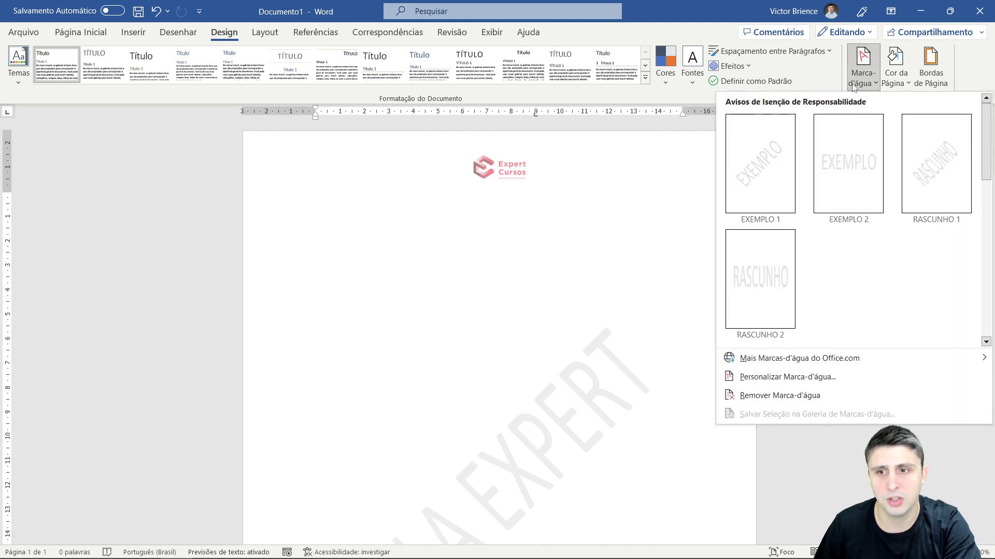
left_click(774, 279)
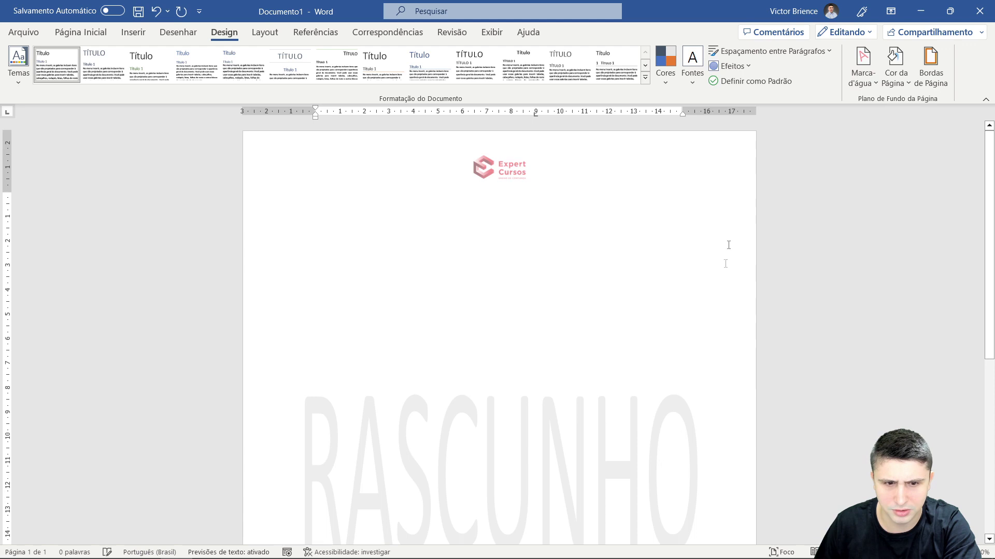
left_click(862, 68)
left_click(780, 377)
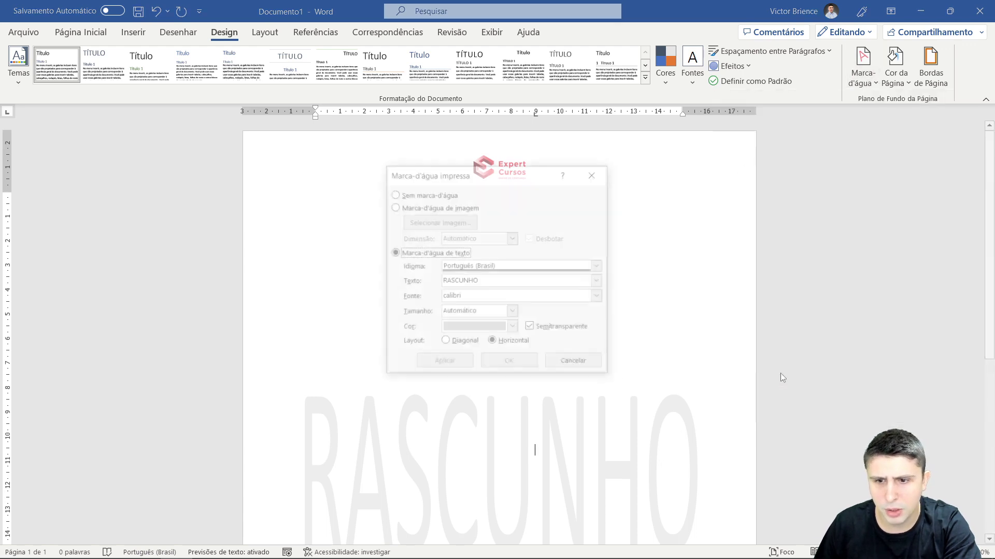
left_click_drag(484, 283, 431, 284)
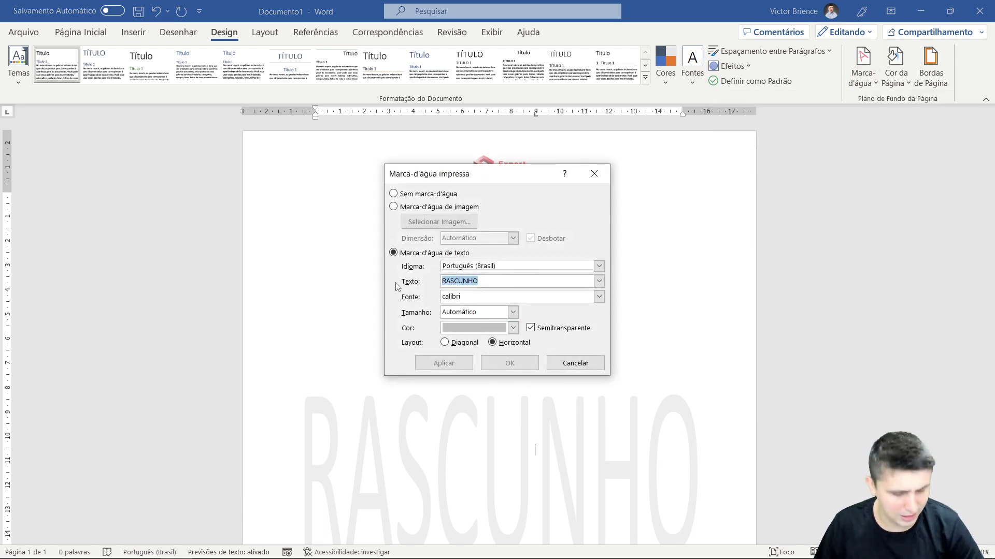
type("EXPERT CURSOS")
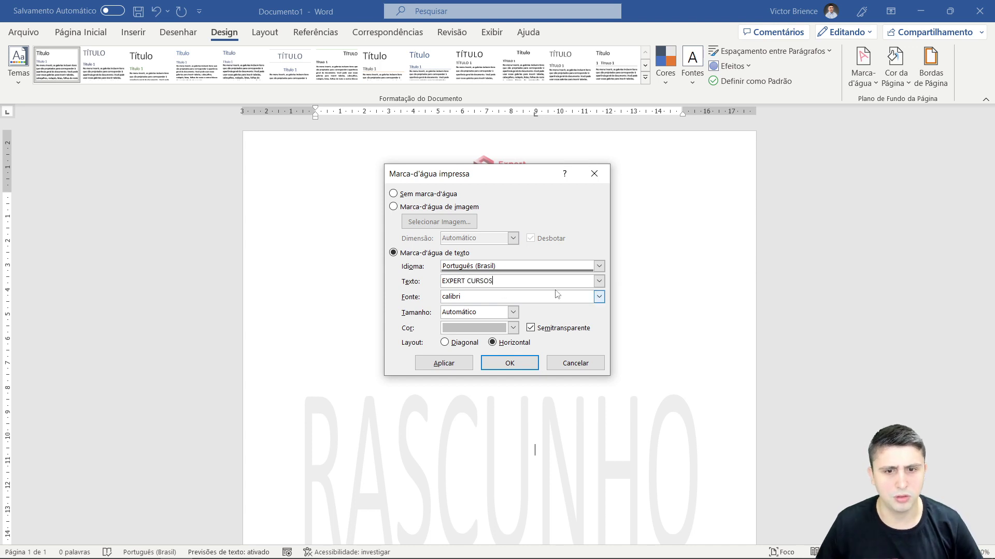
left_click(533, 363)
Step: Scroll the page to check the new EXPERT CURSOS watermark
scroll(529, 339, "down", 1)
scroll(529, 332, "down", 3)
scroll(529, 337, "down", 2)
scroll(569, 334, "up", 4)
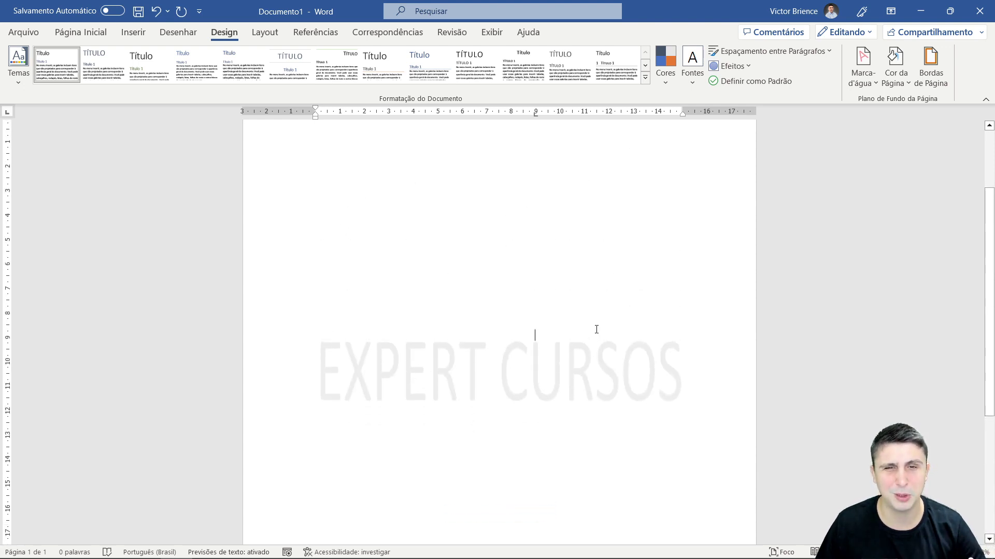
scroll(596, 330, "up", 3)
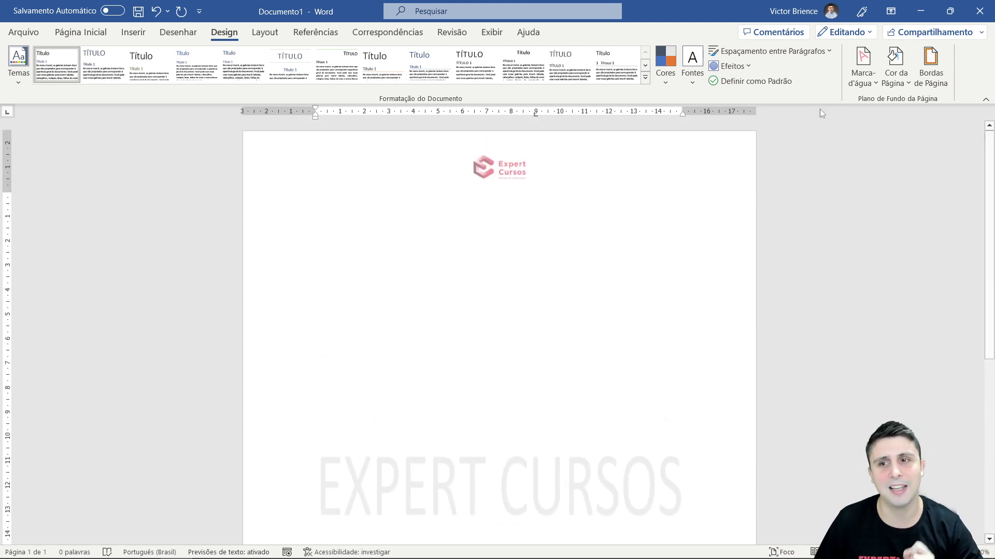
left_click(856, 87)
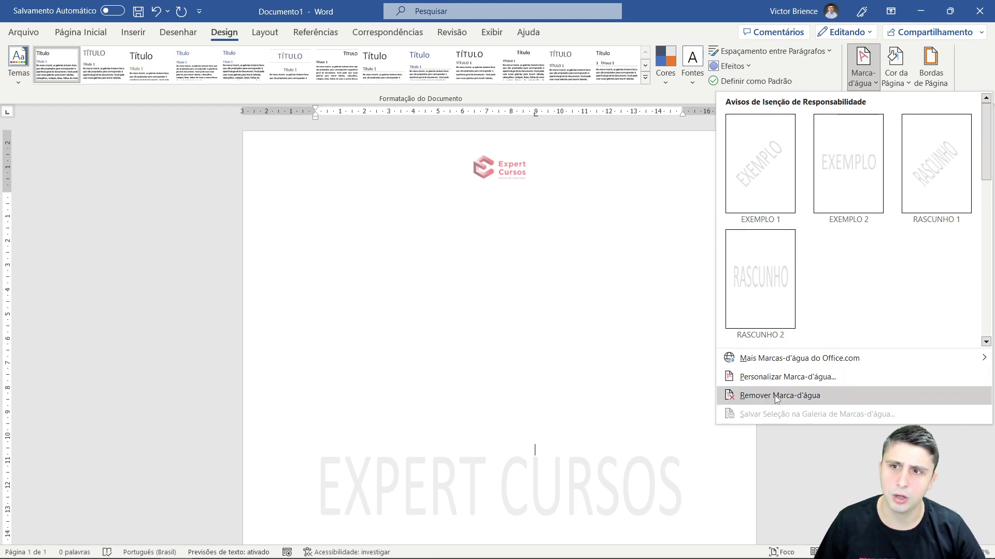
left_click(895, 67)
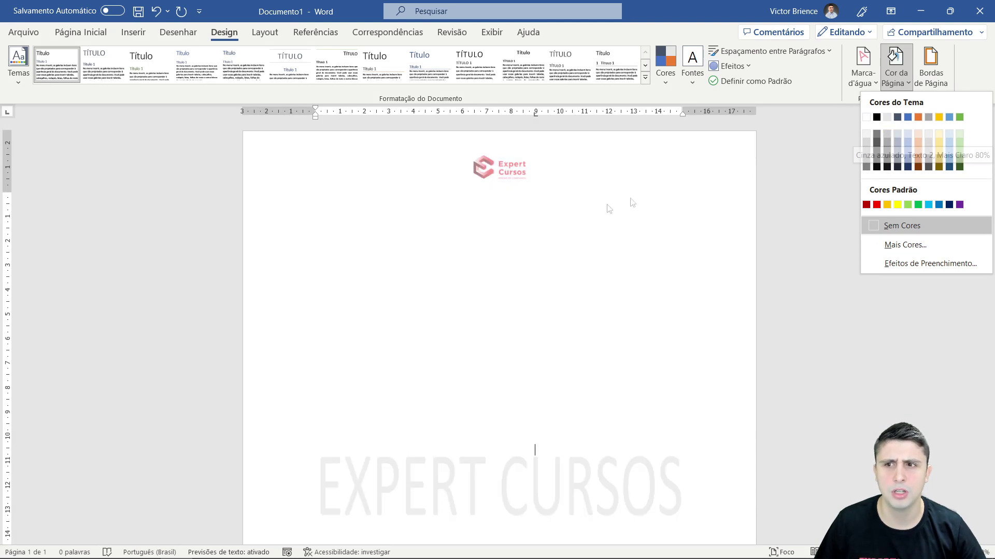
left_click(499, 227)
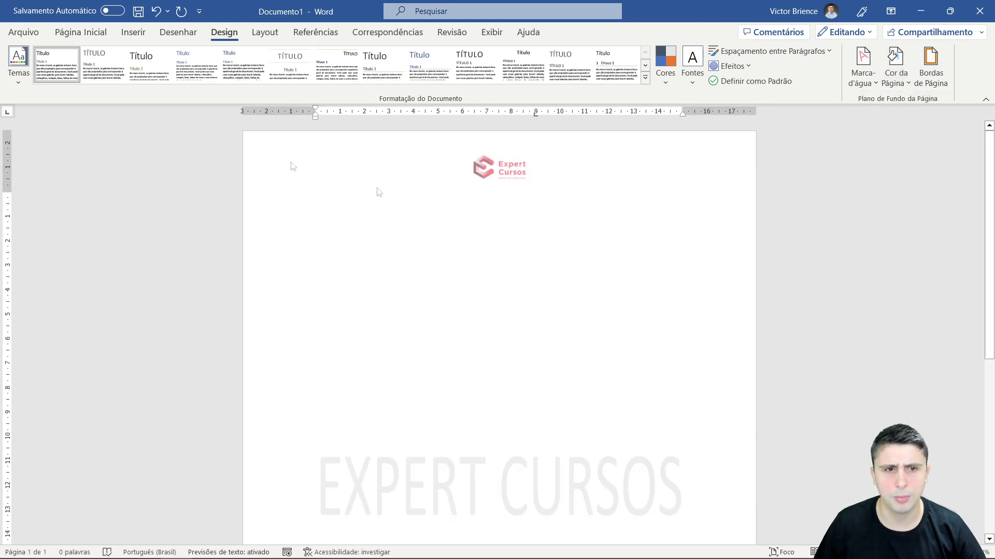
left_click(931, 83)
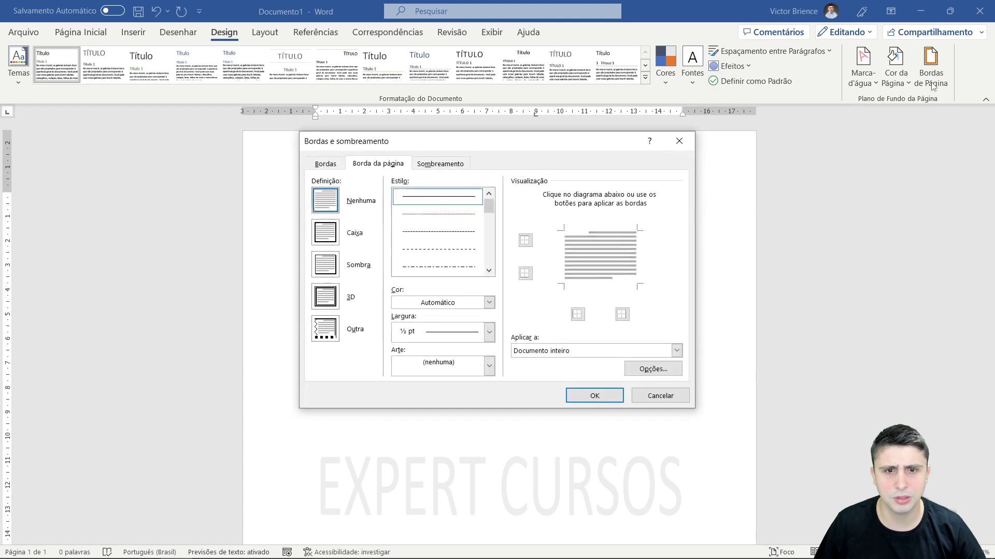
left_click(326, 163)
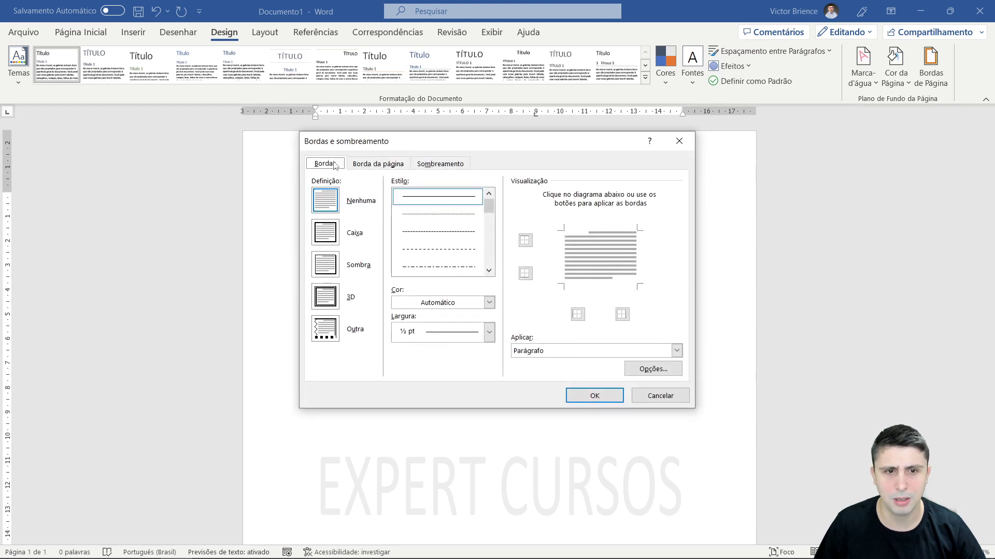
left_click(580, 393)
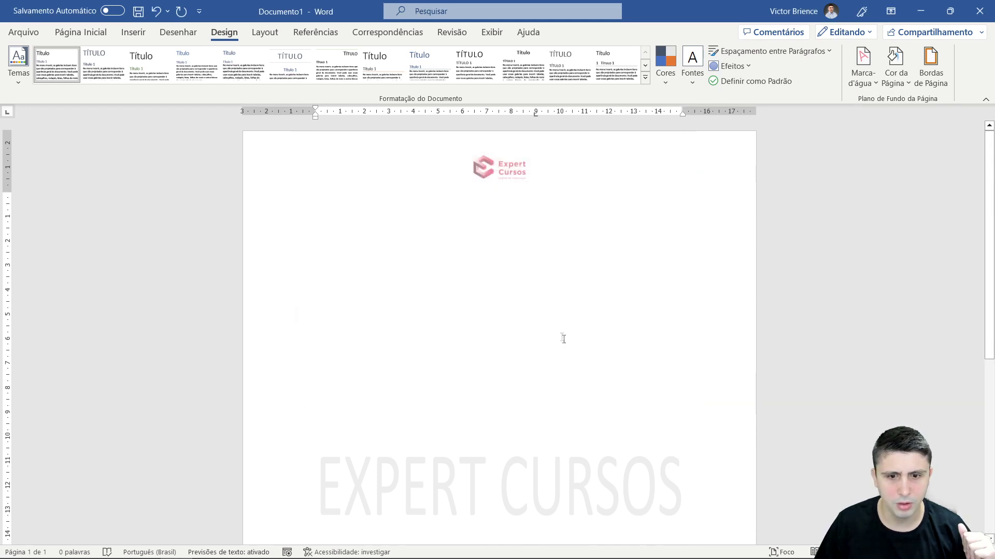
scroll(559, 335, "down", 3)
scroll(557, 333, "up", 2)
left_click(928, 82)
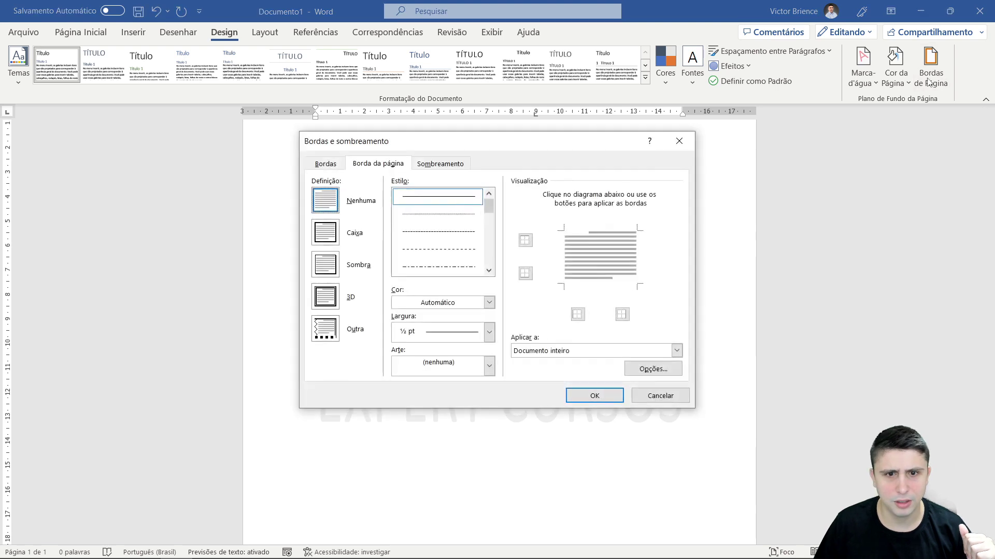
left_click(330, 232)
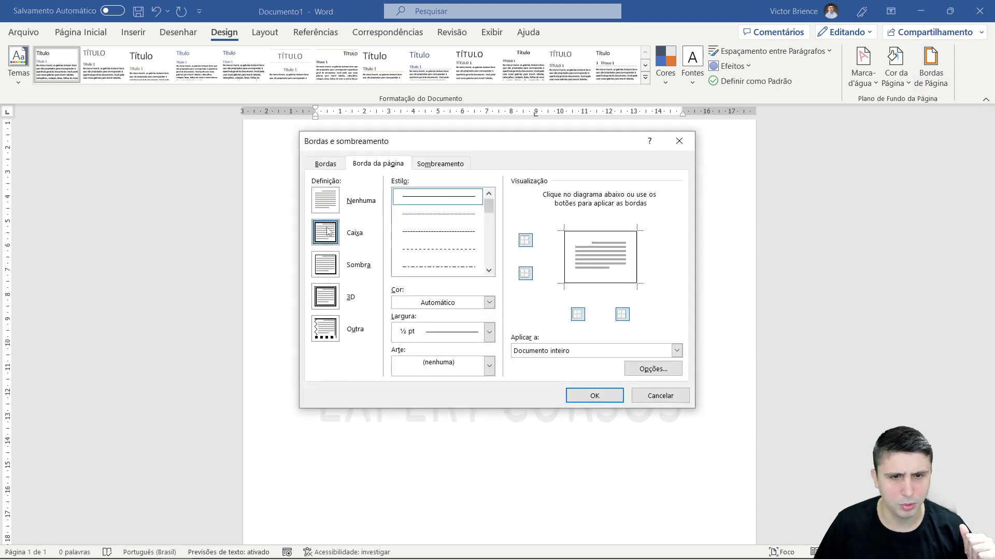
left_click(328, 207)
left_click(330, 234)
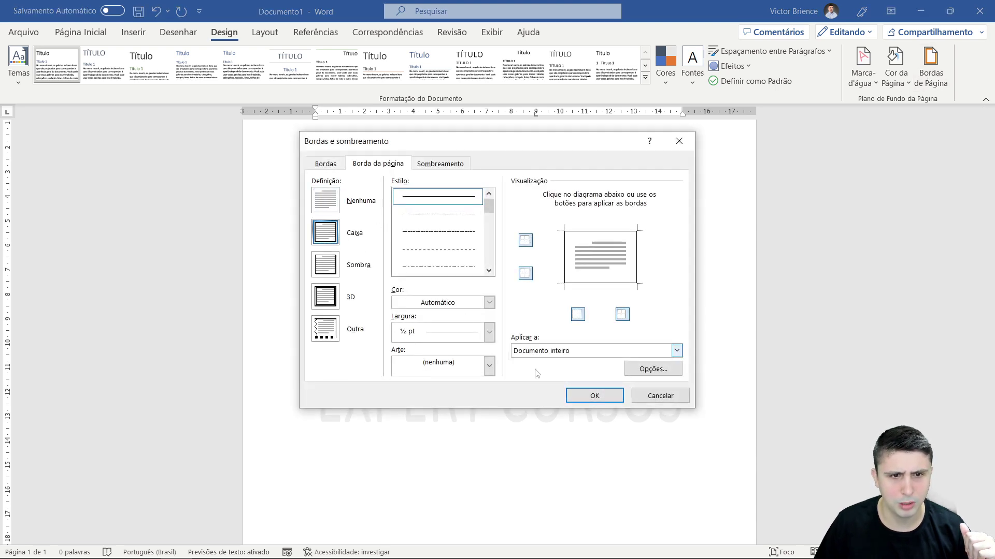
left_click(595, 395)
scroll(541, 286, "down", 3)
scroll(549, 295, "up", 3)
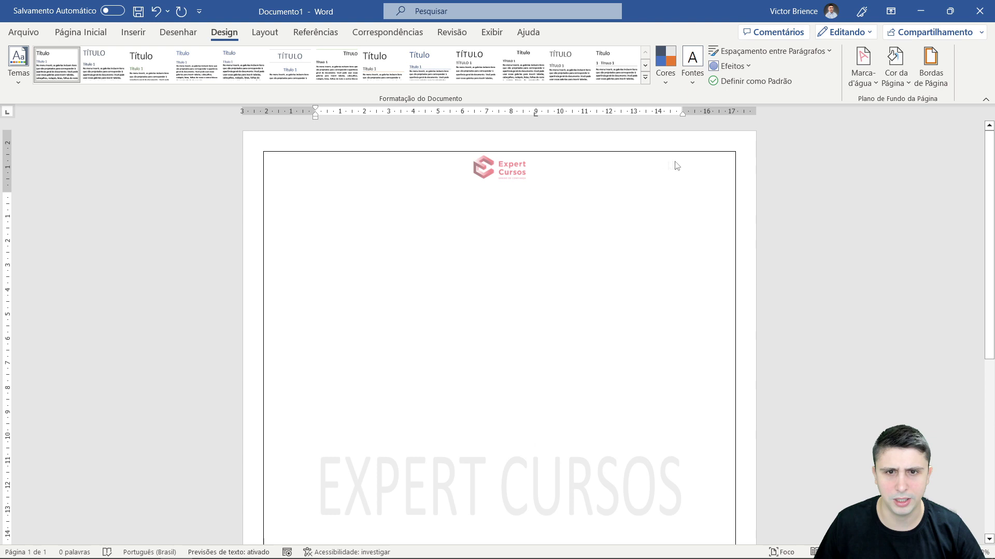
left_click(932, 78)
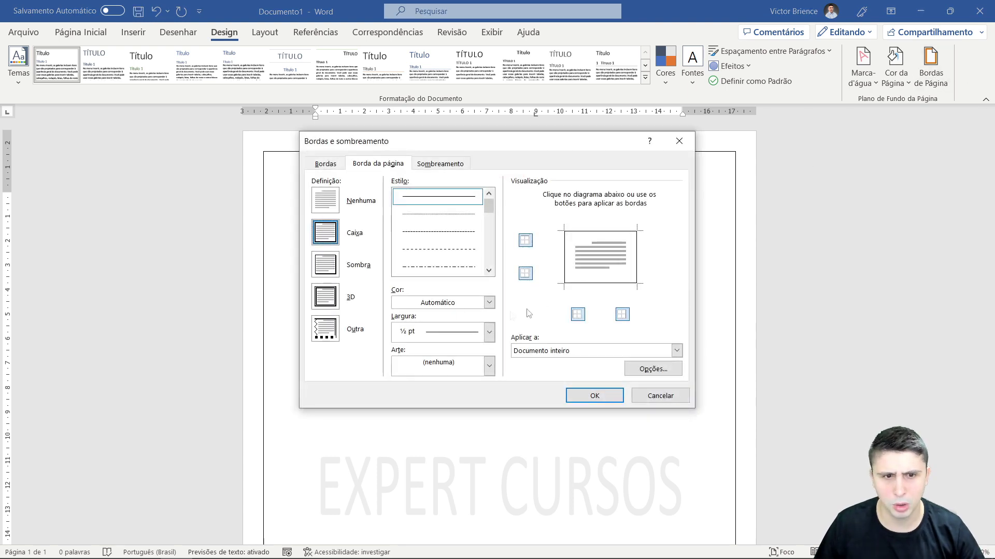
left_click(332, 200)
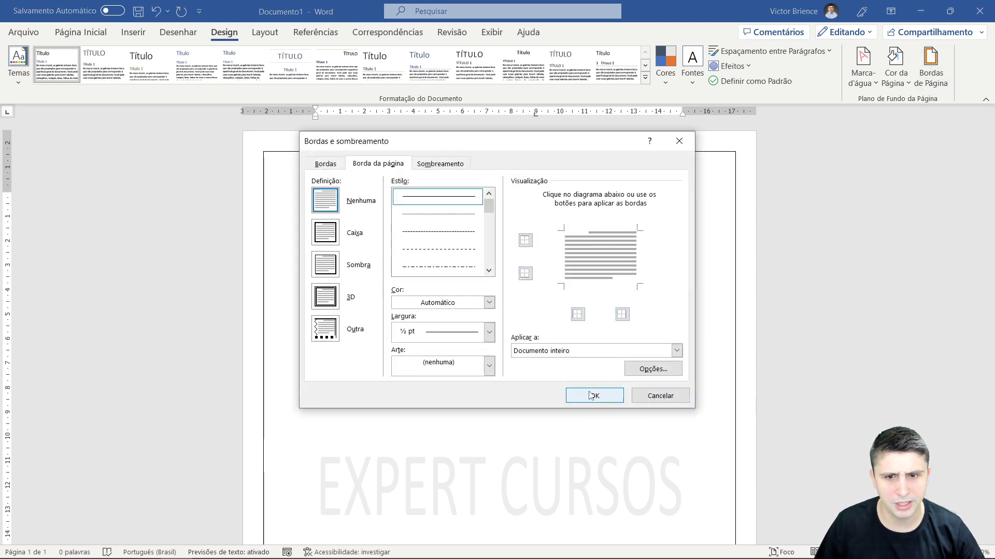
left_click(593, 396)
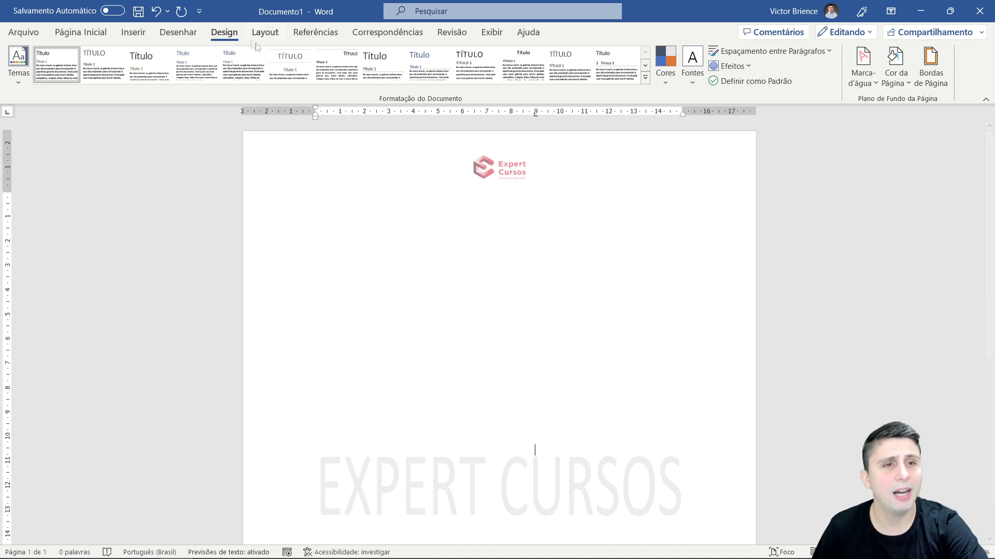
left_click(266, 32)
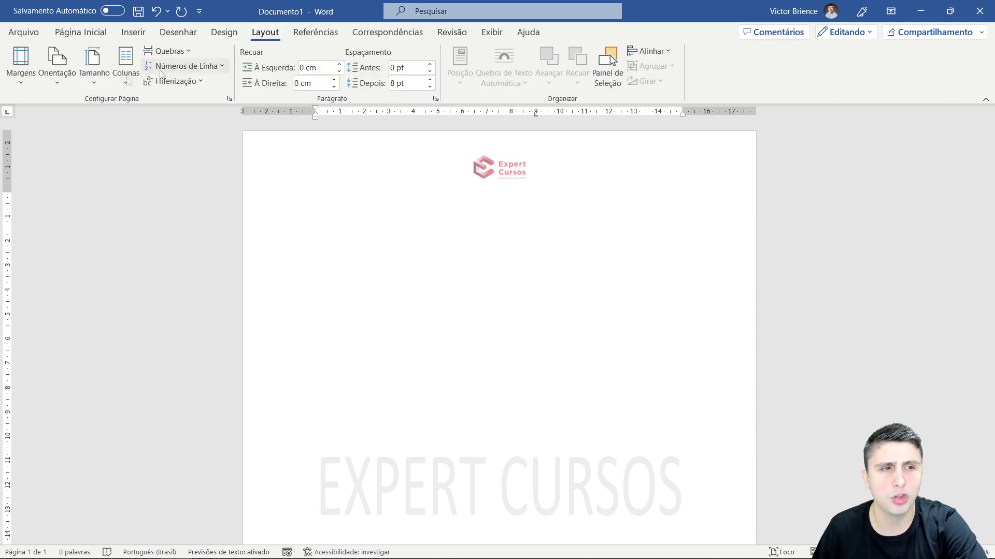
Step: Compare the Estreita, Normal and Moderada margin presets on the page
left_click(21, 62)
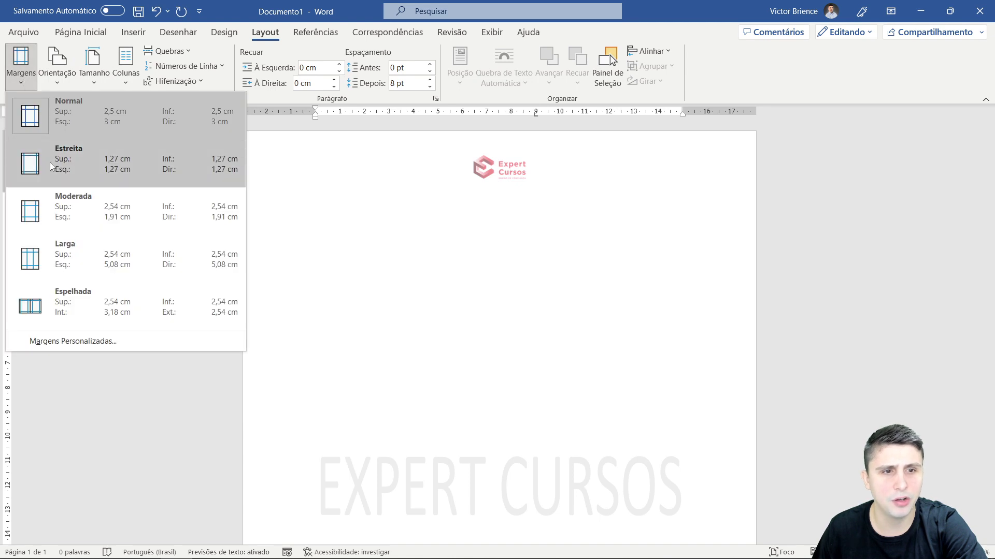
left_click(51, 165)
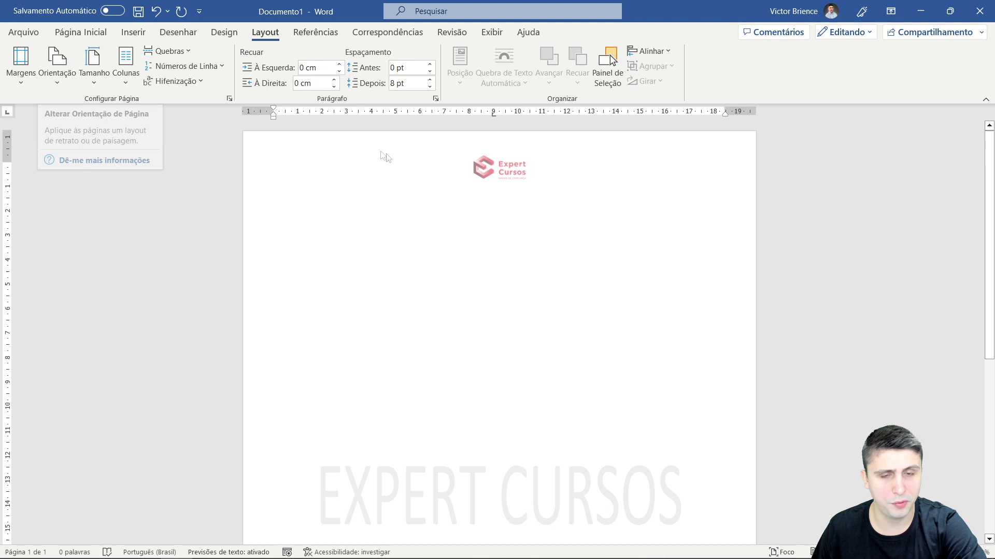
left_click(22, 77)
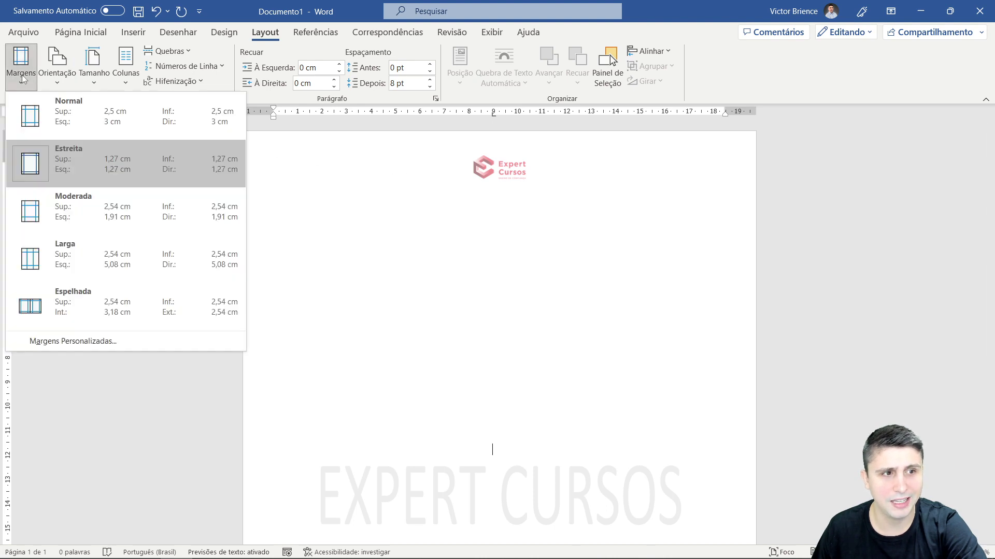
left_click(101, 124)
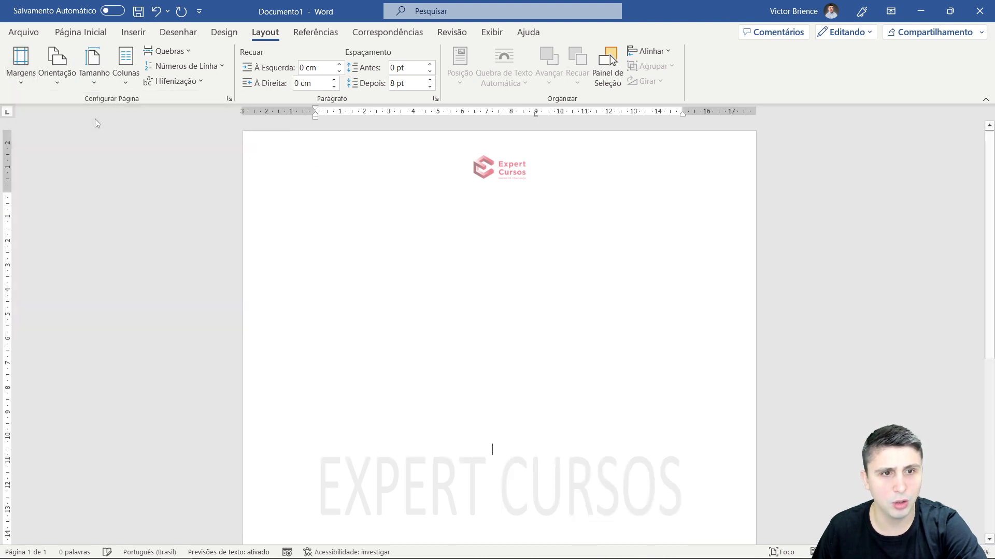
left_click(21, 72)
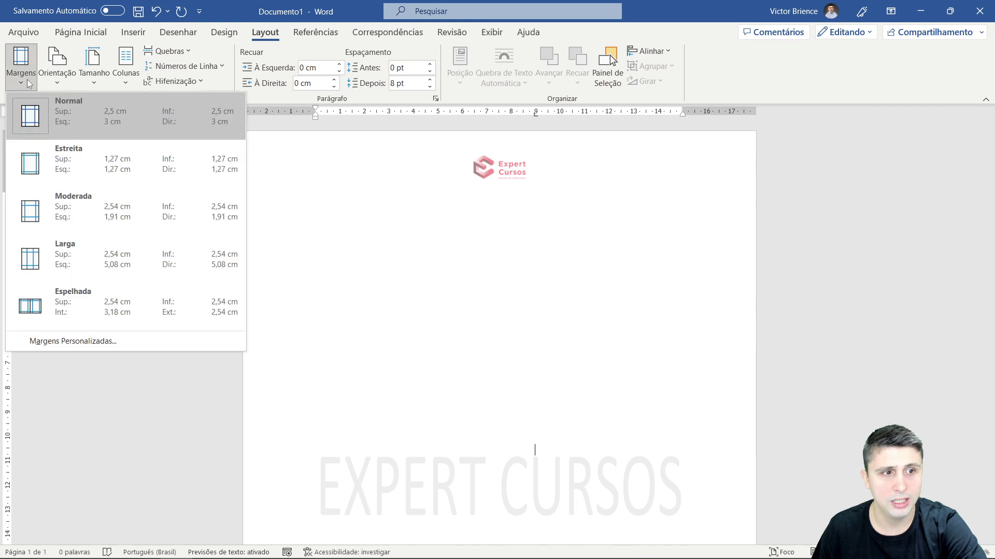
left_click(60, 162)
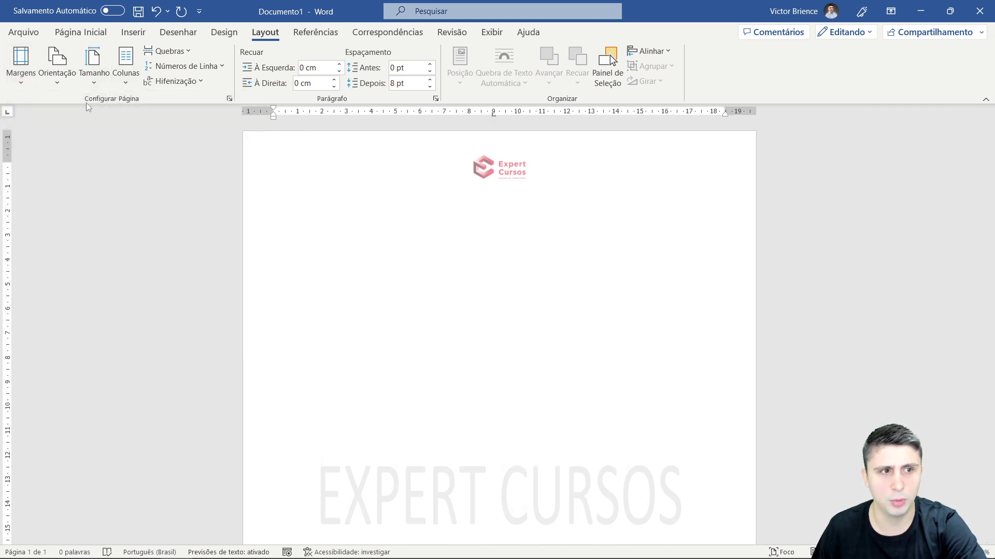
left_click(22, 83)
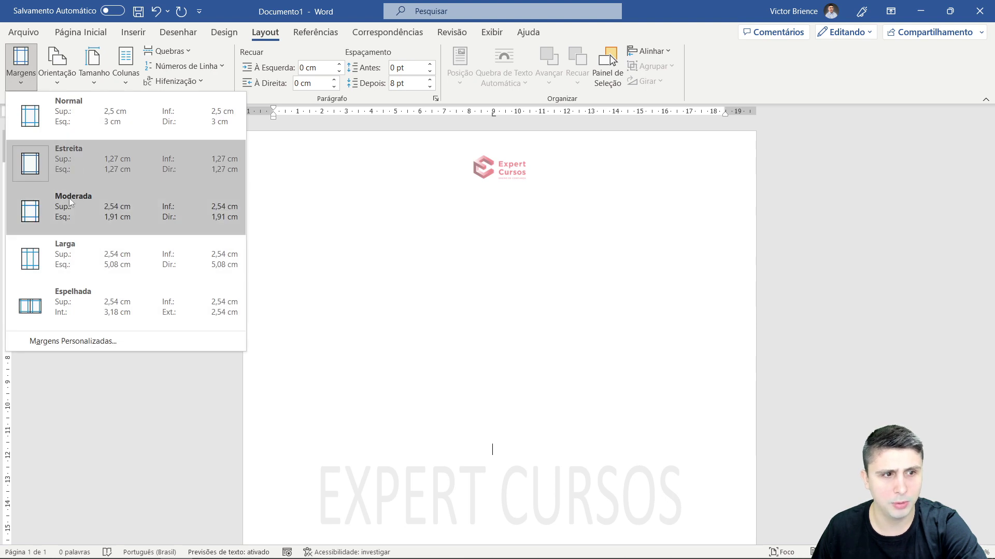
left_click(62, 204)
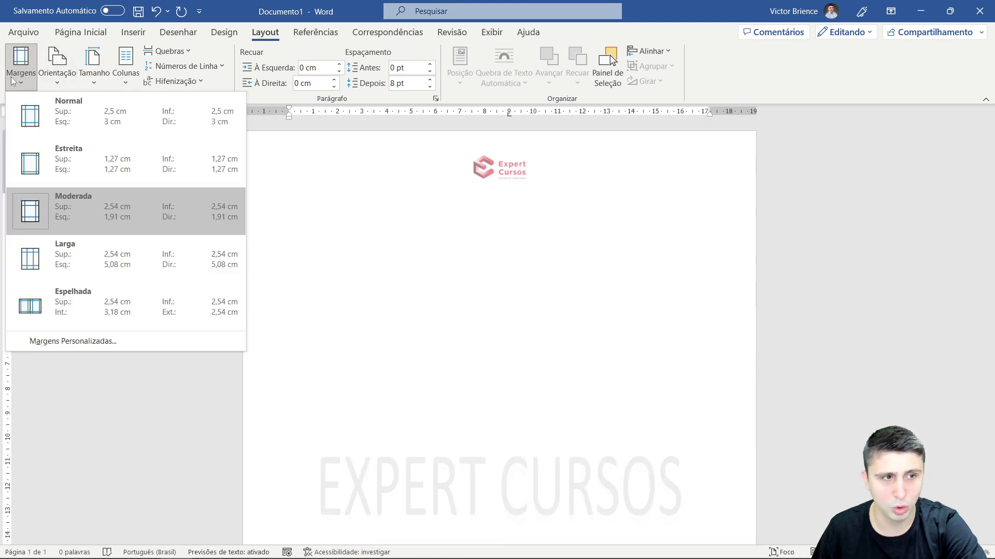
Step: Settle on Estreita margins, 1.27 cm on every side
left_click(21, 65)
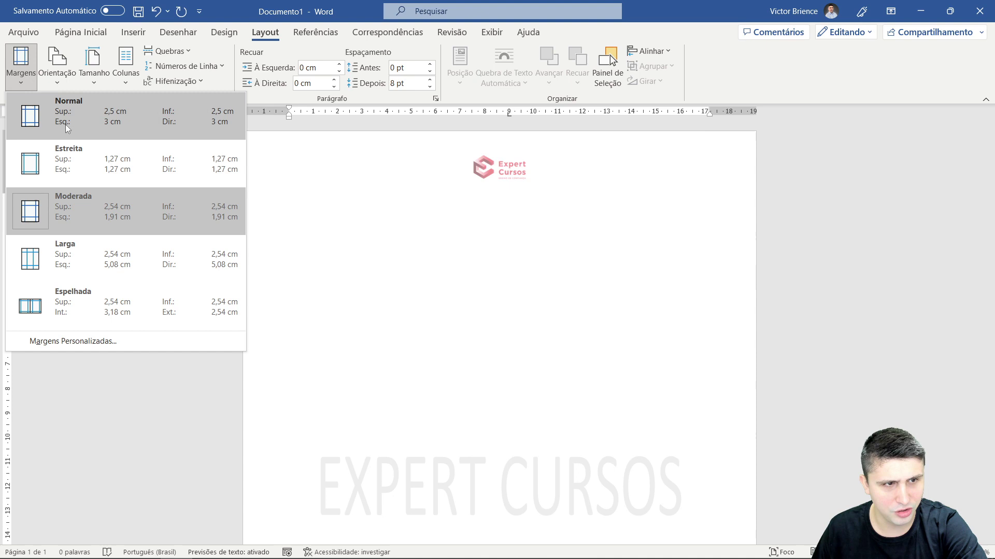
left_click(68, 158)
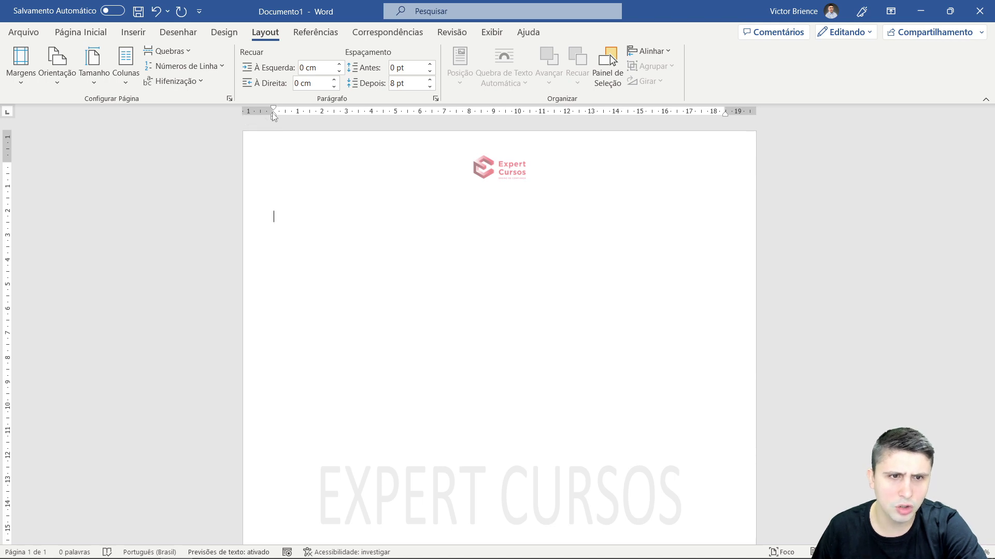
left_click(21, 64)
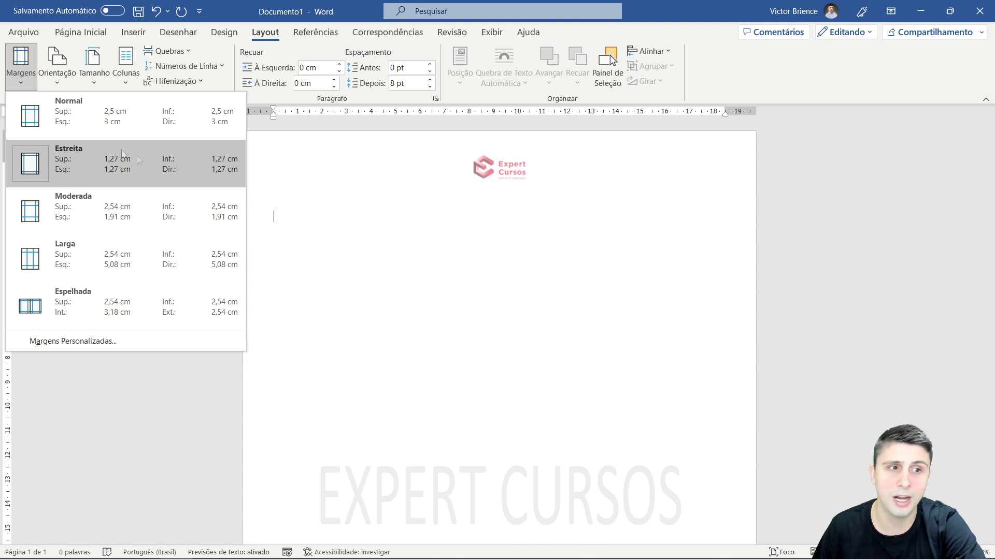
left_click(114, 126)
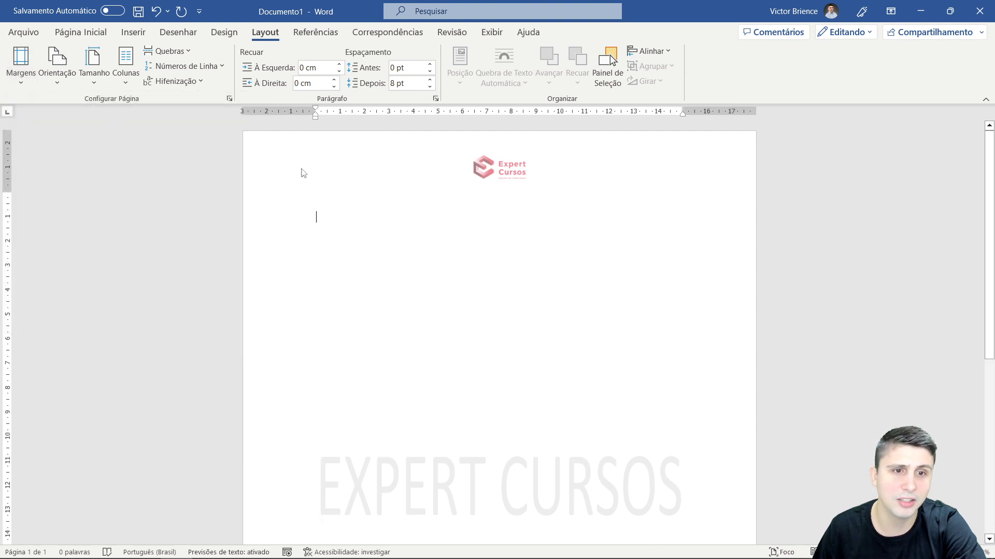
left_click(21, 63)
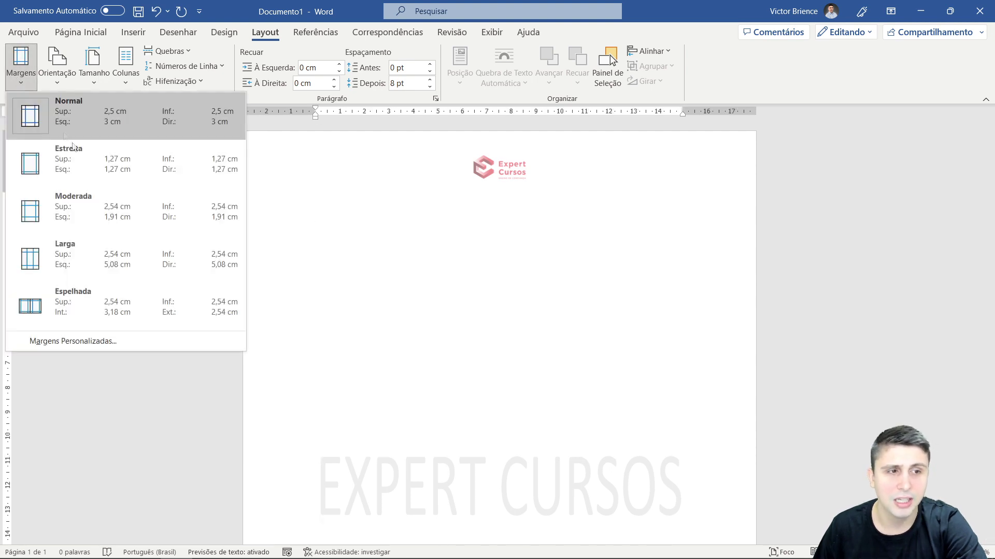
left_click(70, 165)
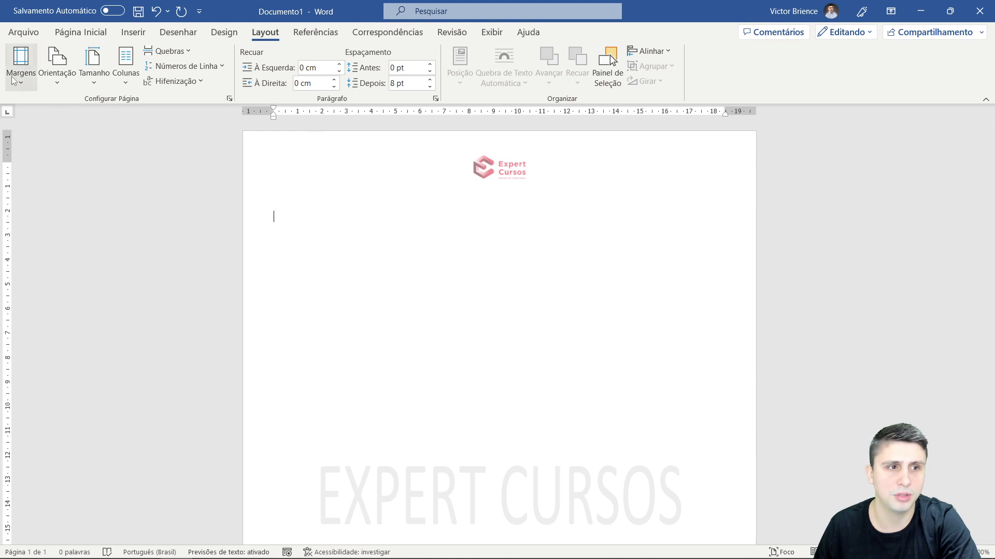
left_click(48, 81)
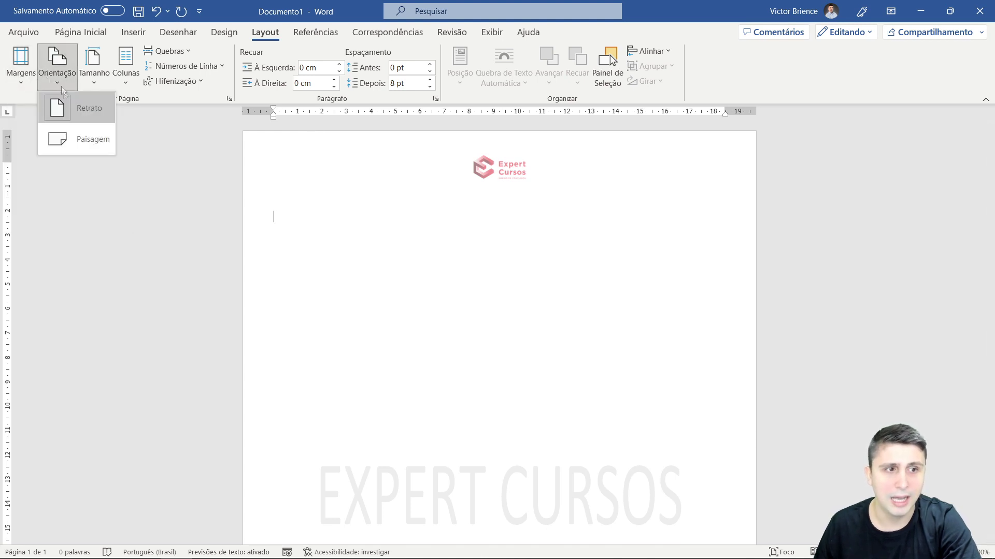
Step: Try landscape, return the page to portrait orientation, and keep A4 paper size
left_click(78, 134)
scroll(448, 269, "down", 3)
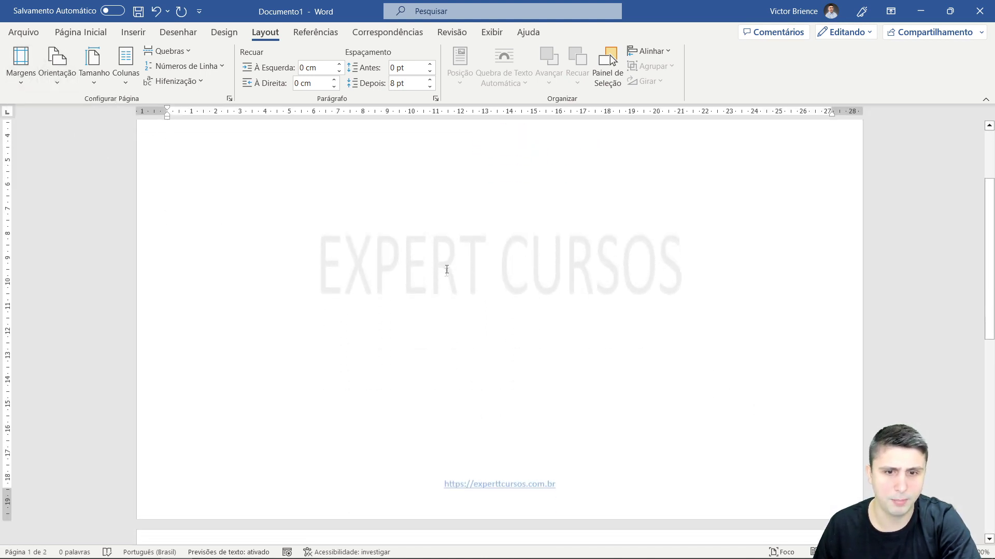
scroll(449, 275, "up", 3)
left_click(58, 75)
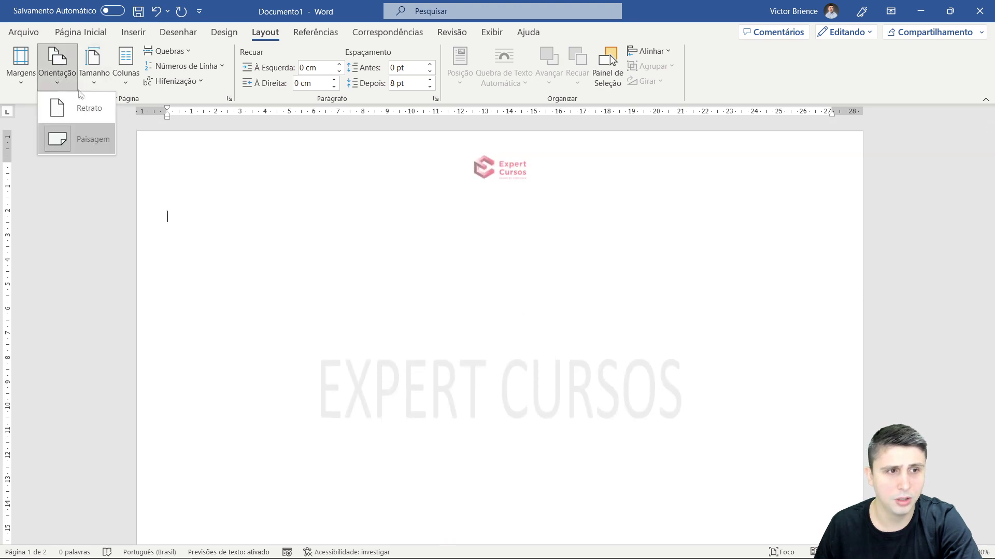
left_click(80, 108)
left_click(87, 83)
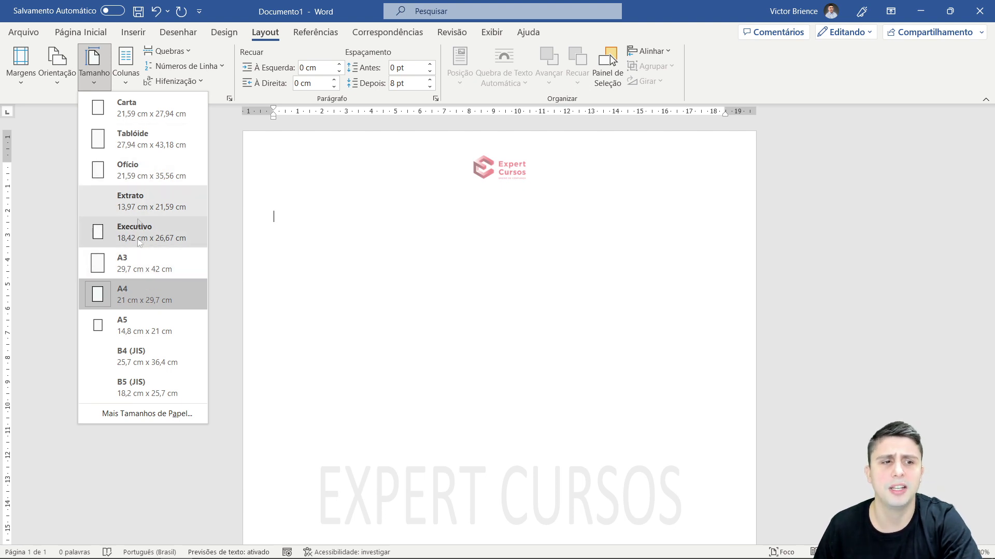
left_click(140, 290)
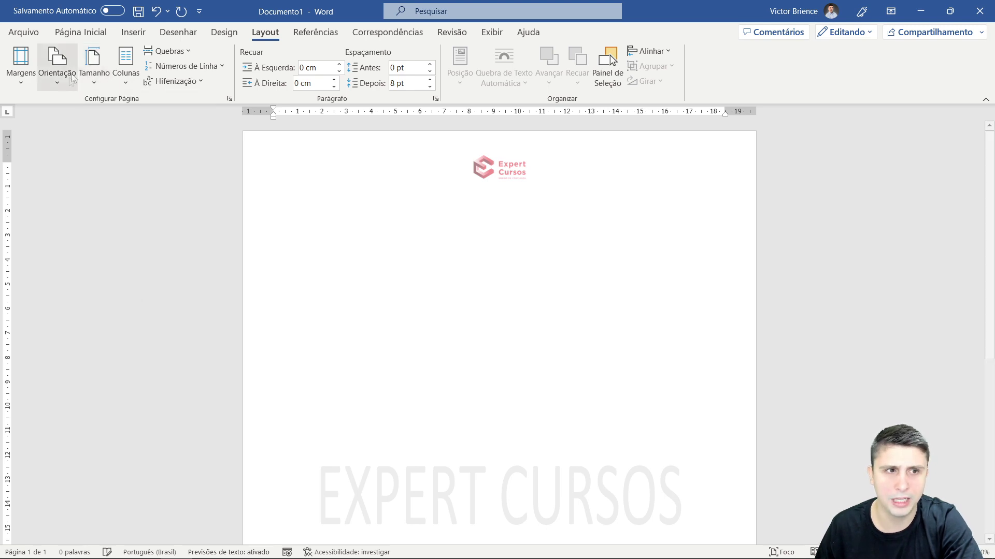
Step: Try two columns, return to a single column, and check break types without inserting one
left_click(118, 77)
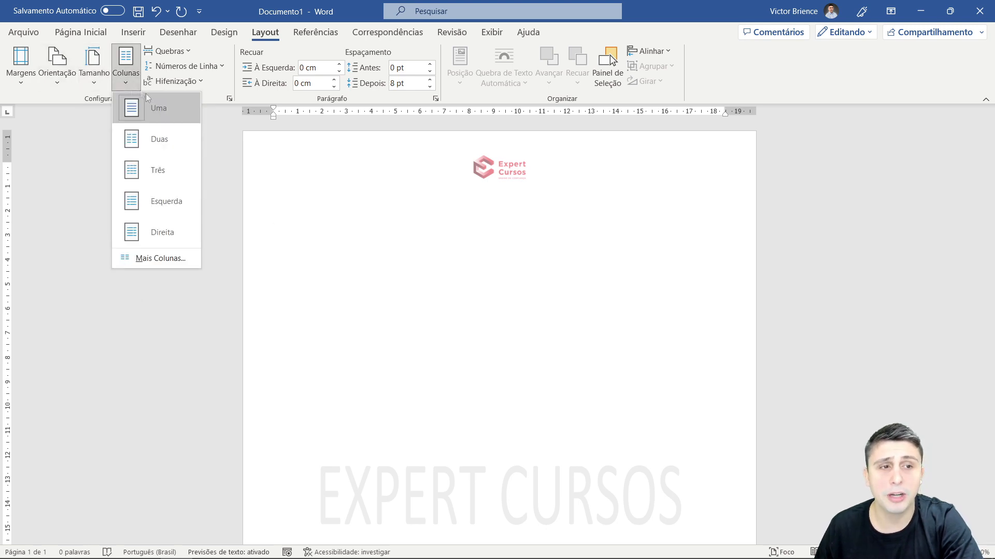
left_click(158, 139)
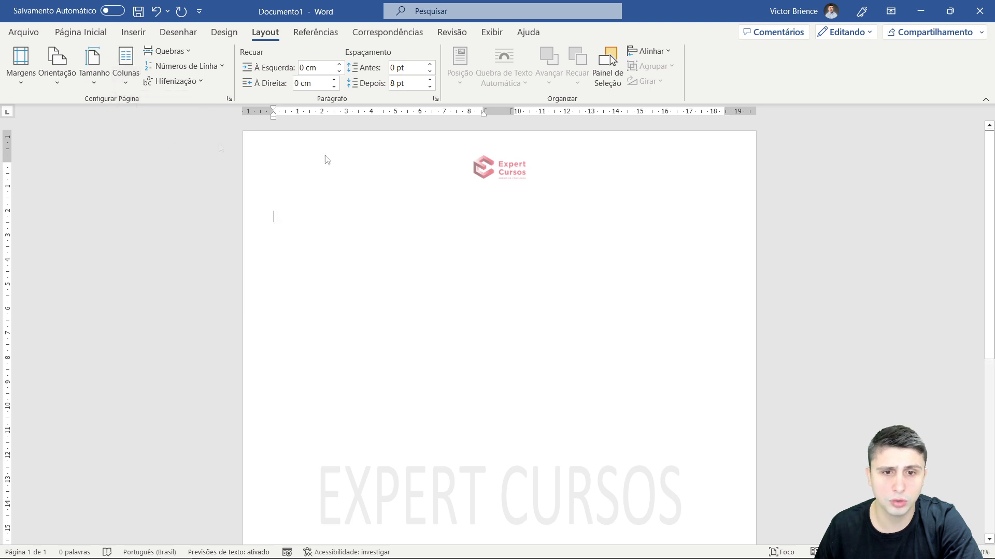
left_click(126, 65)
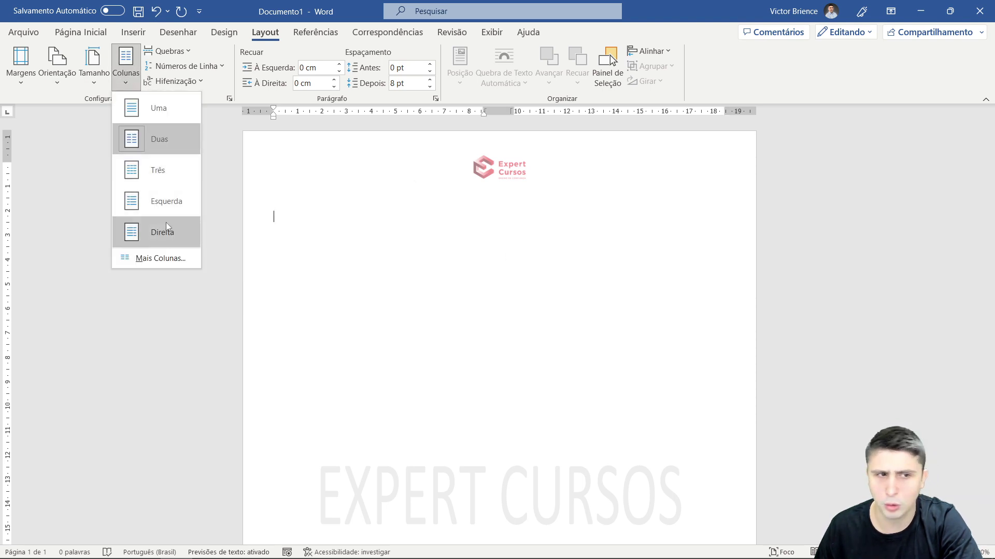
left_click(163, 109)
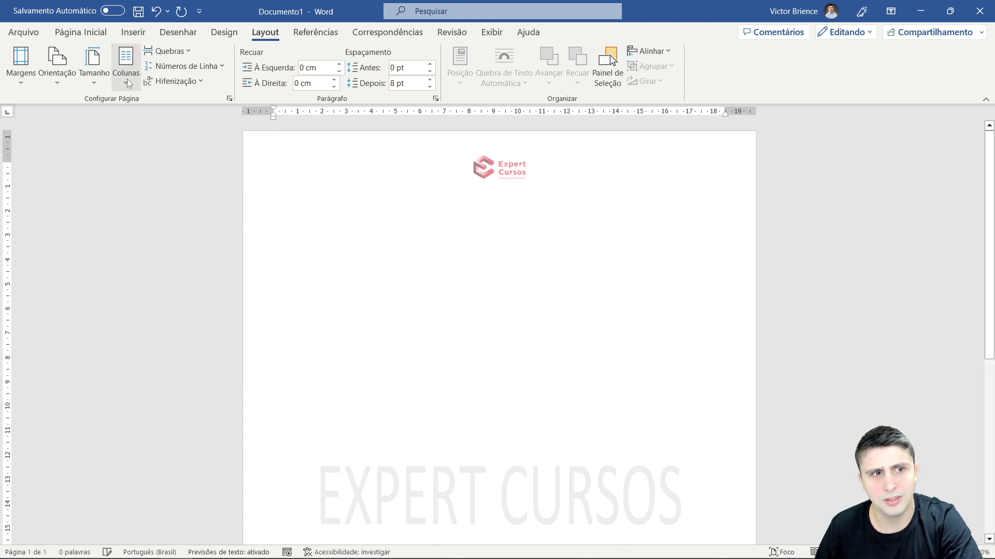
left_click(168, 52)
left_click(169, 52)
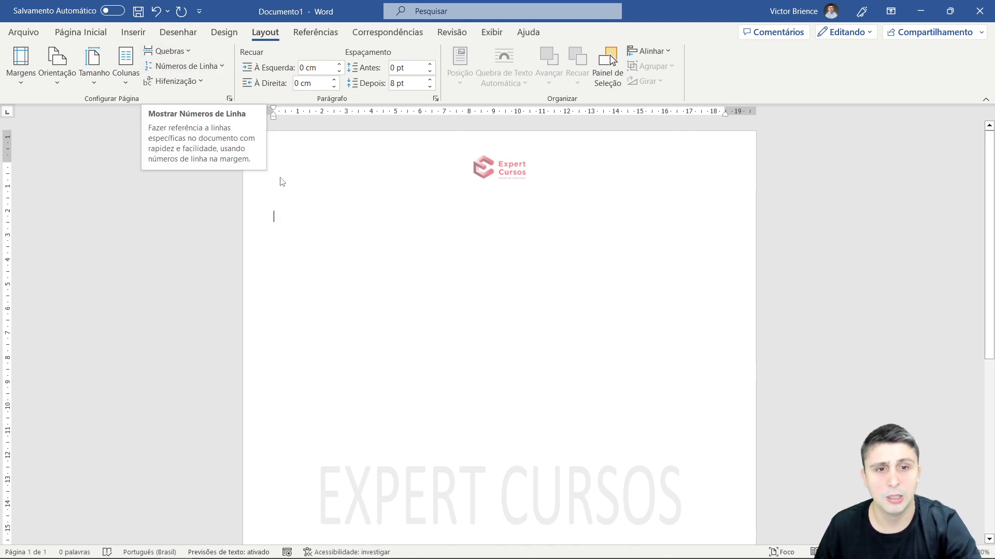
left_click(136, 32)
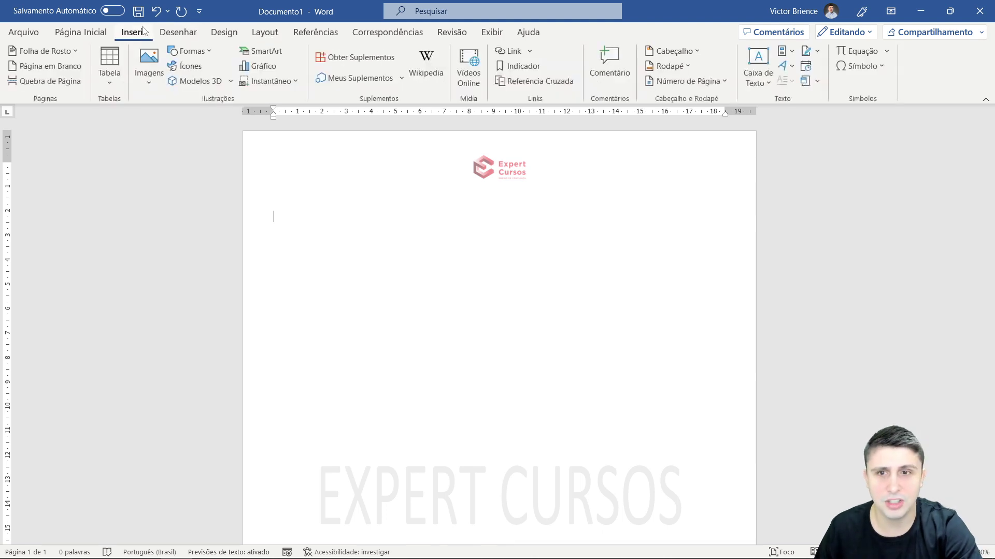
Step: Add a plain page number at the bottom right of the page (Número sem Formatação 3)
left_click(685, 82)
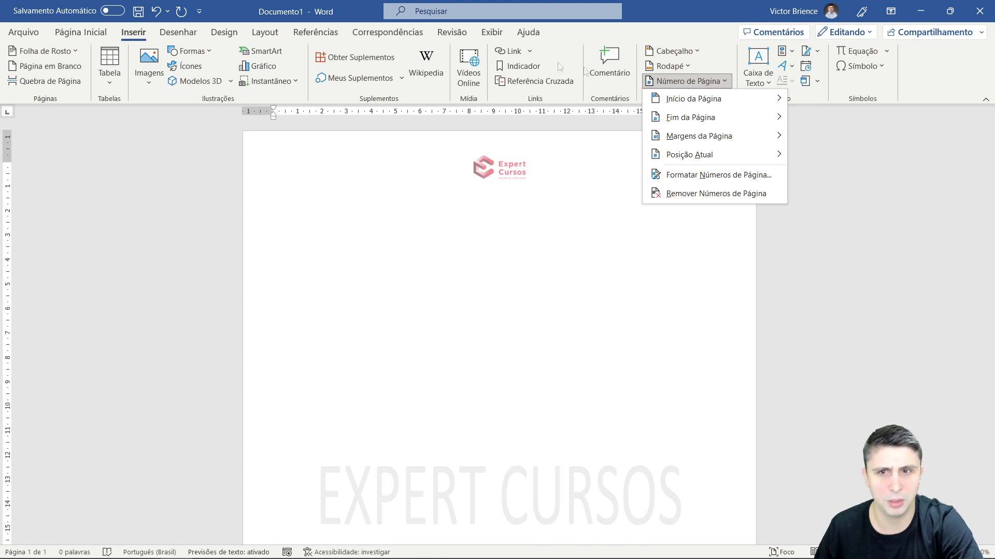
mouse_move(690, 117)
left_click(565, 305)
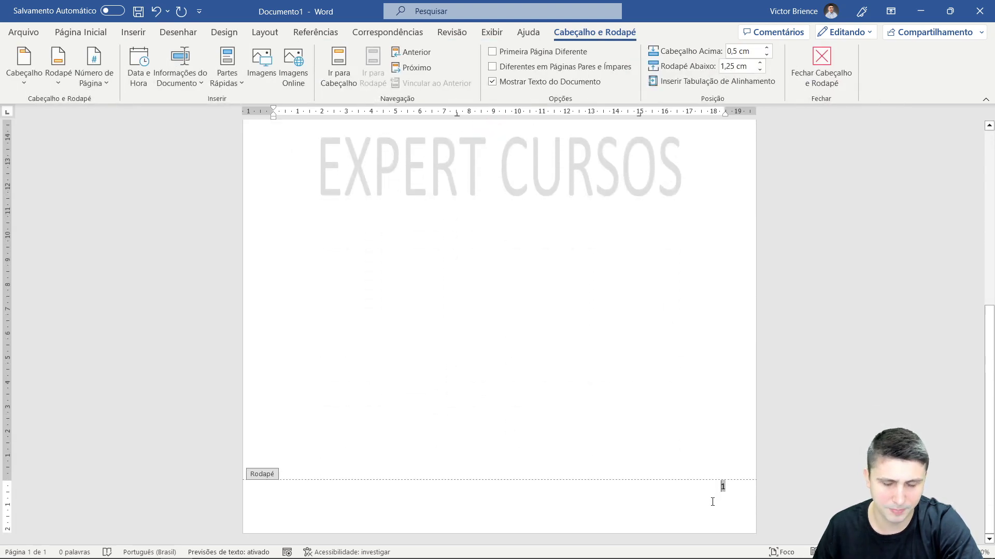
left_click(449, 510)
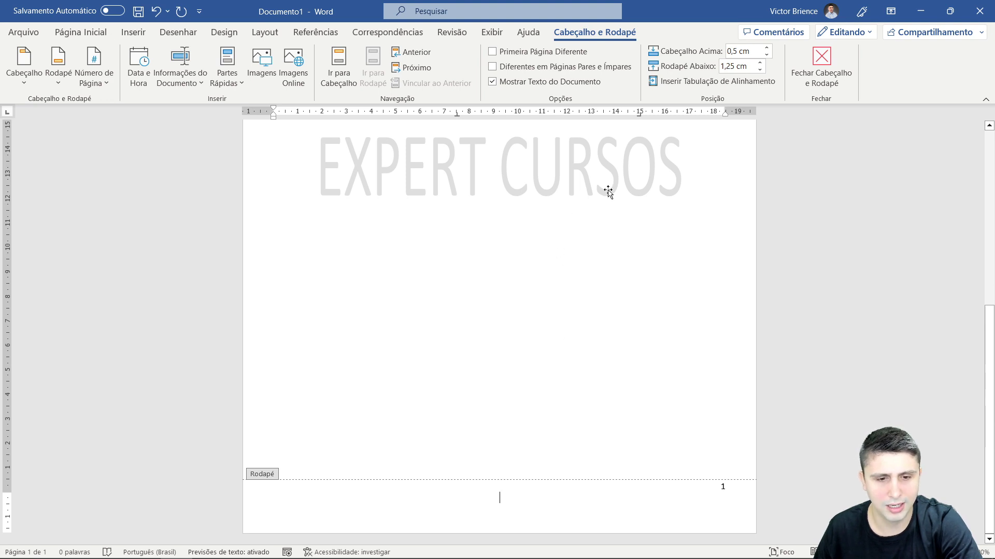
Step: Lower the footer's distance from the page bottom to 0,5 cm and close the footer
left_click(759, 70)
left_click(759, 70)
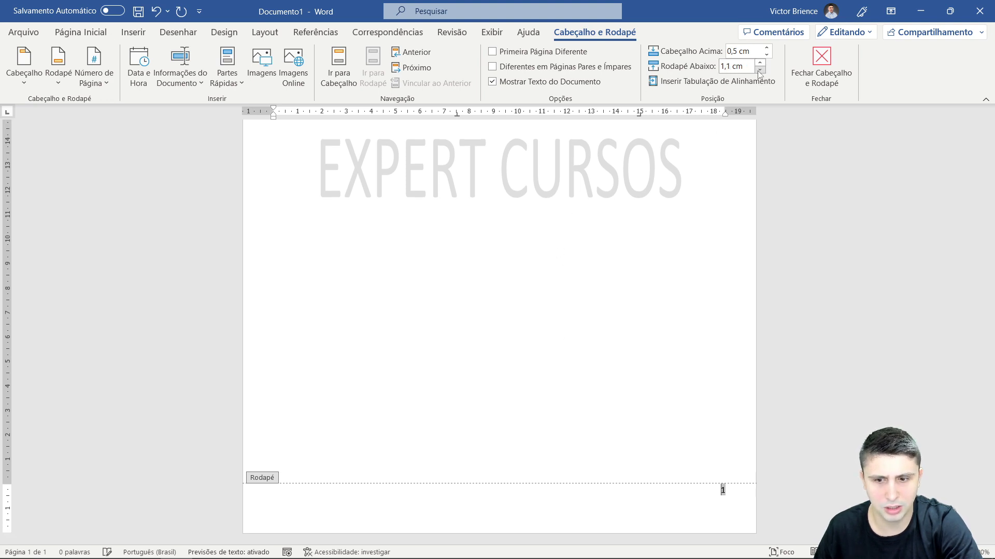
left_click(759, 69)
left_click(759, 69)
left_click(759, 70)
left_click(760, 69)
left_click(759, 70)
left_click(759, 69)
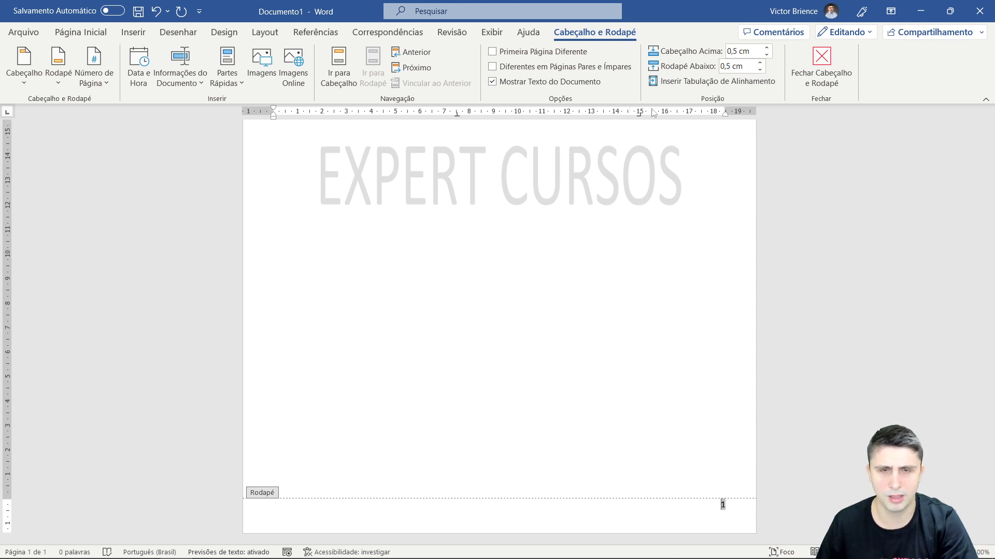
double_click(522, 340)
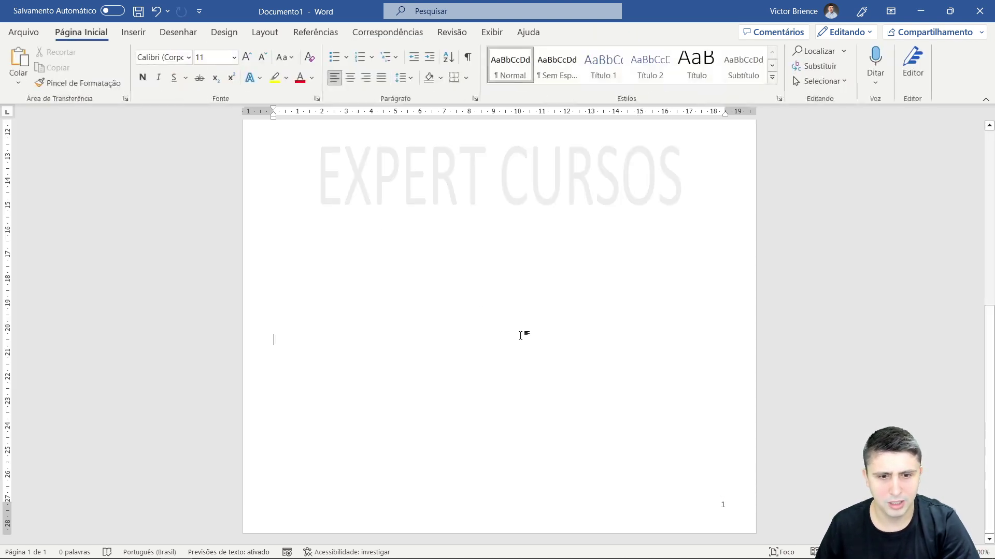
Step: Add an empty line and scroll the page to check the EXPERT CURSOS watermark
key("Return")
key("Return")
key("Return")
key("Return")
key("Return")
key("Return")
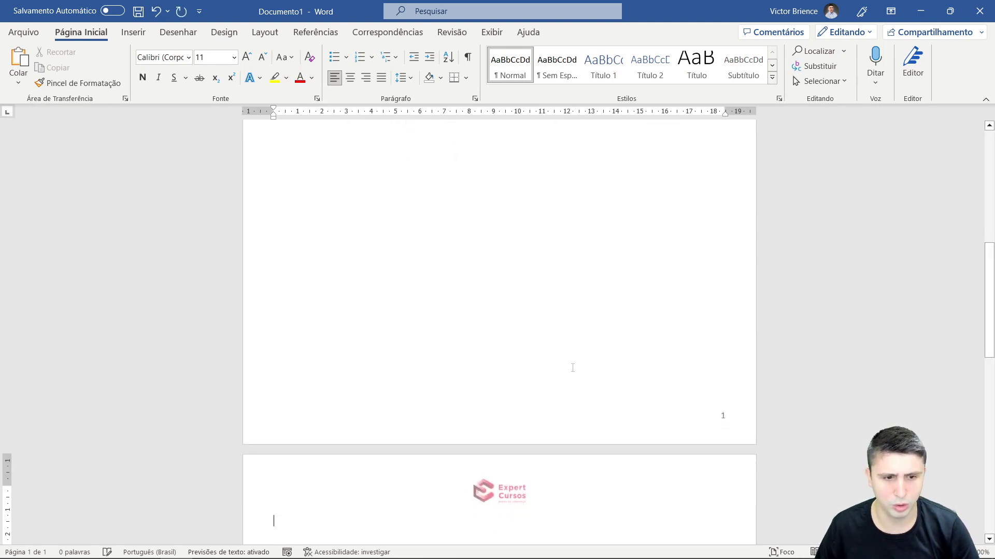
scroll(576, 356, "down", 5)
scroll(608, 406, "down", 3)
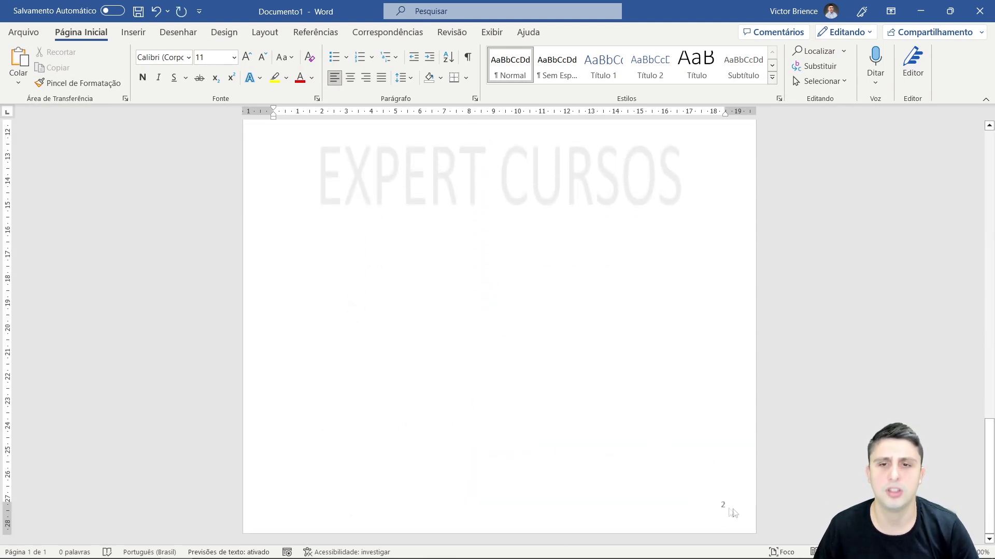
scroll(567, 378, "up", 4)
scroll(576, 388, "down", 5)
scroll(575, 386, "up", 4)
scroll(560, 373, "up", 2)
scroll(558, 392, "down", 3)
Step: Put the address experttcursos.com.br in the footer as a hyperlink
double_click(550, 394)
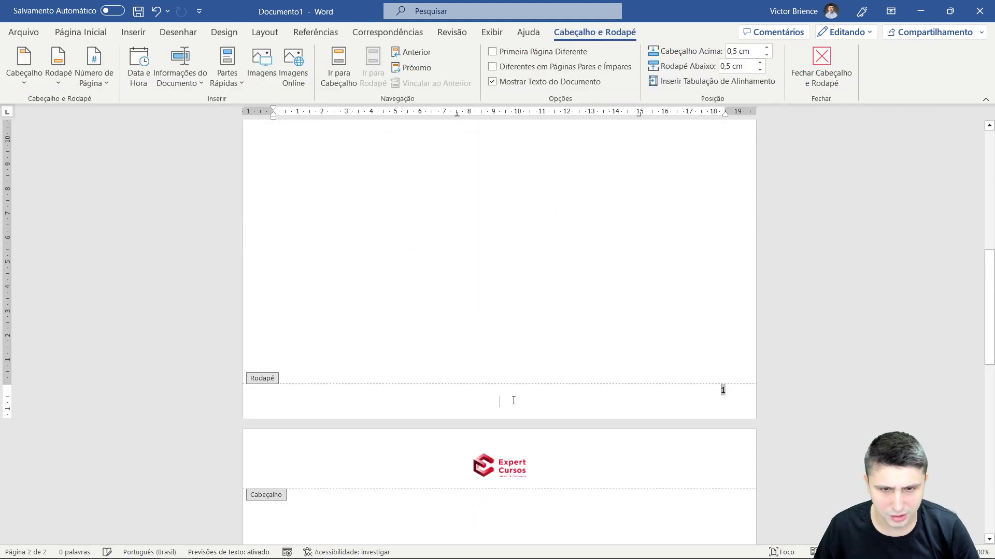
type("HTT")
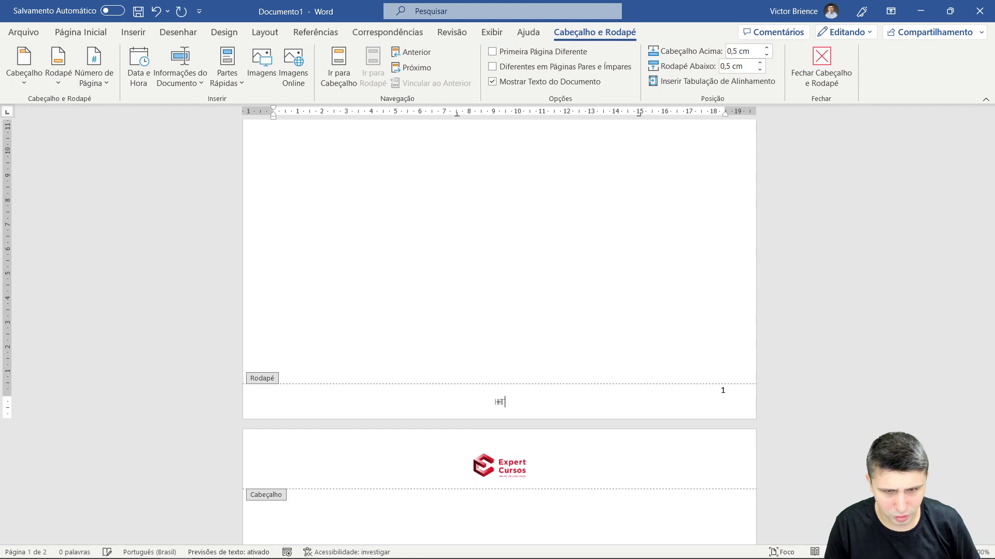
type("tp")
type("//experttcursos.com.br")
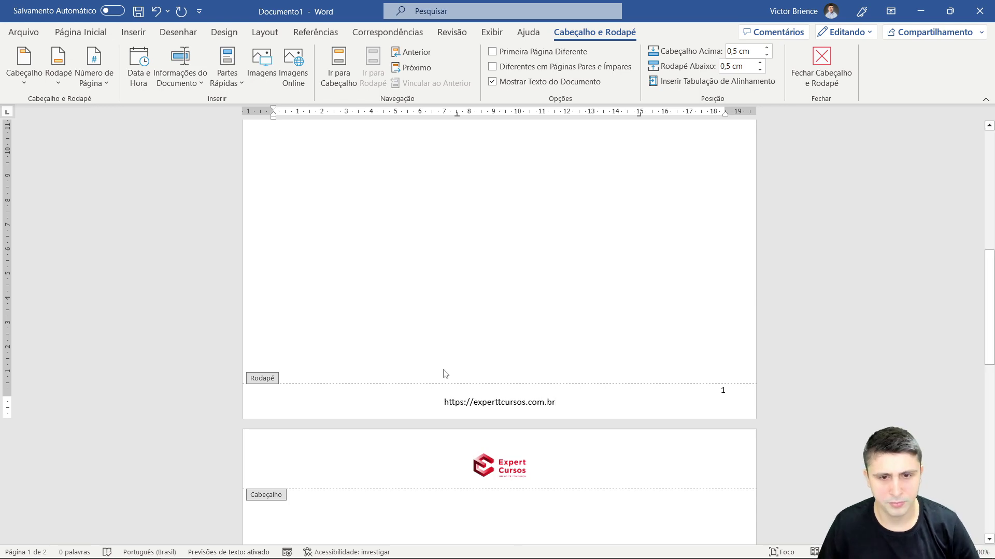
left_click_drag(556, 403, 444, 403)
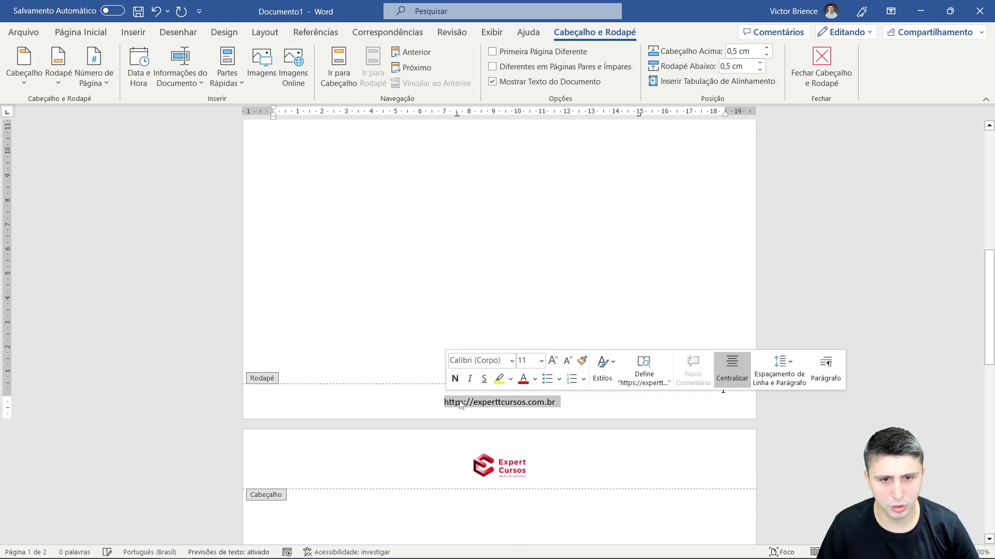
right_click(459, 402)
left_click(488, 372)
left_click(639, 370)
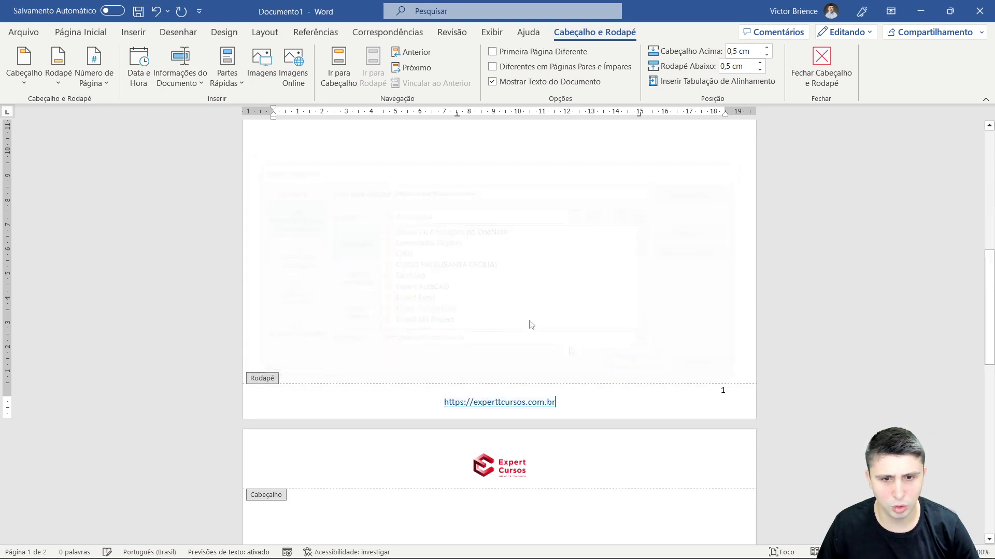
double_click(493, 275)
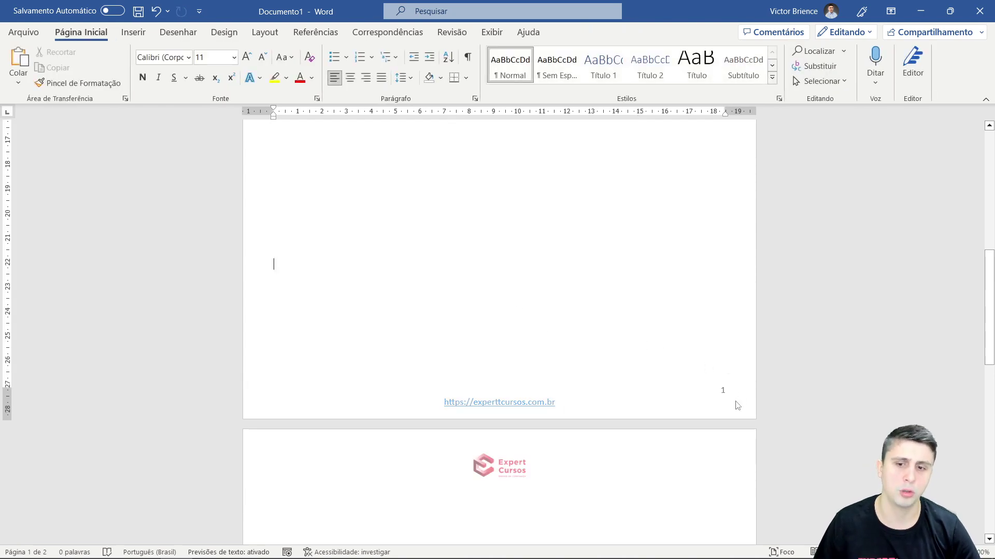
scroll(539, 305, "up", 5)
scroll(514, 278, "up", 5)
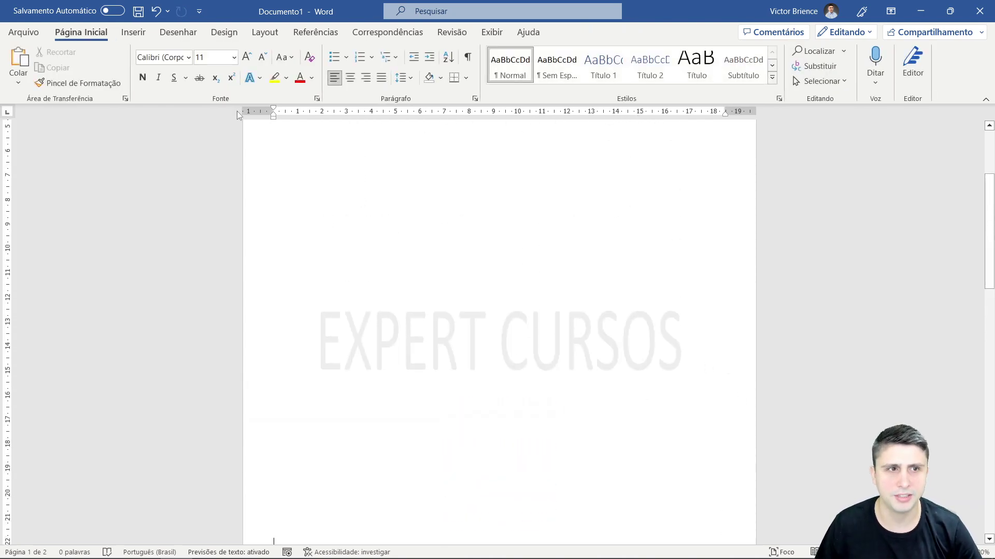
left_click(265, 33)
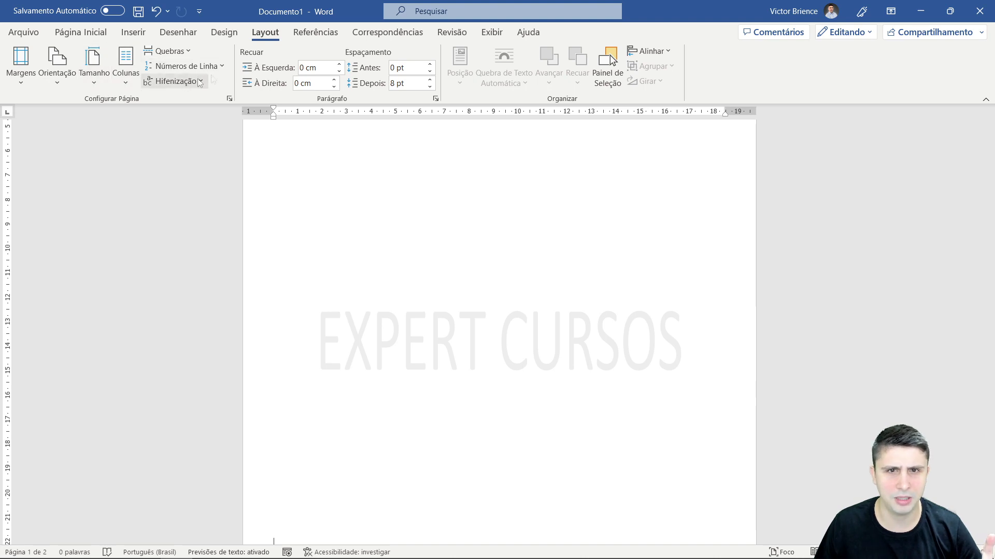
left_click(303, 36)
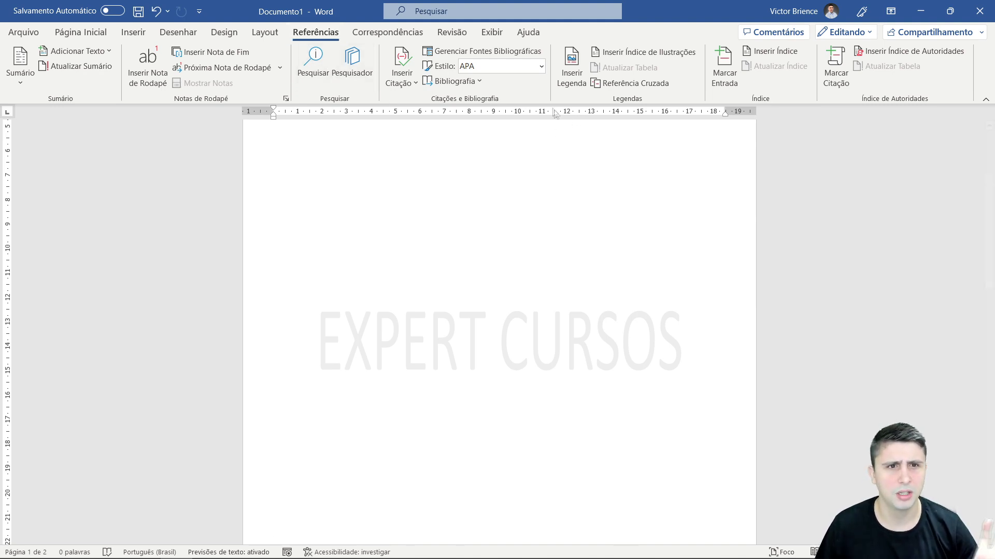
left_click(386, 34)
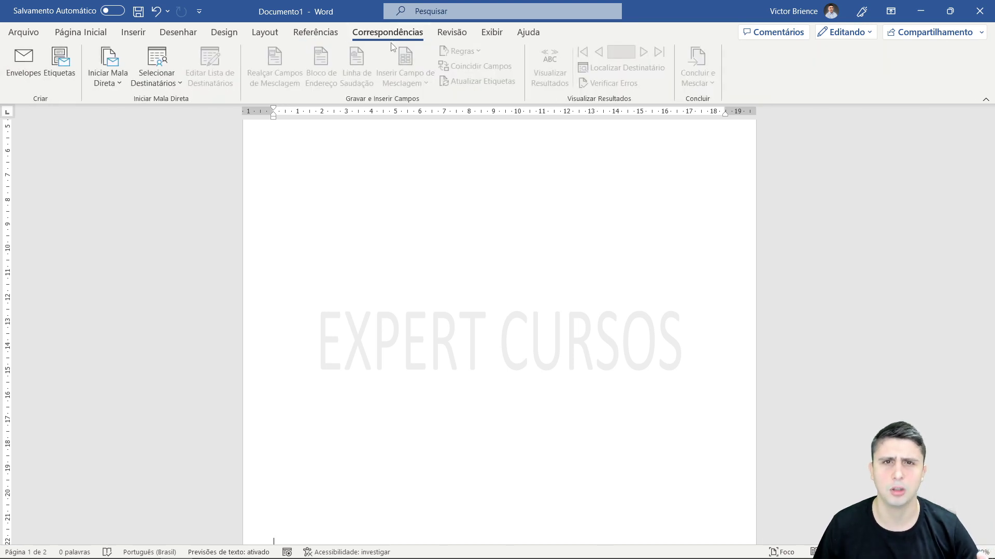
left_click(451, 33)
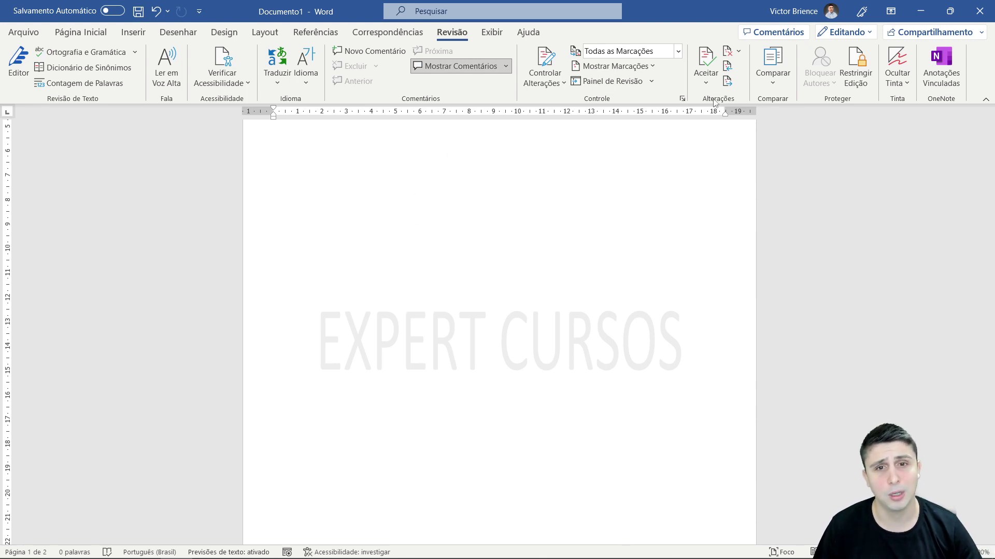
left_click(757, 83)
left_click(776, 86)
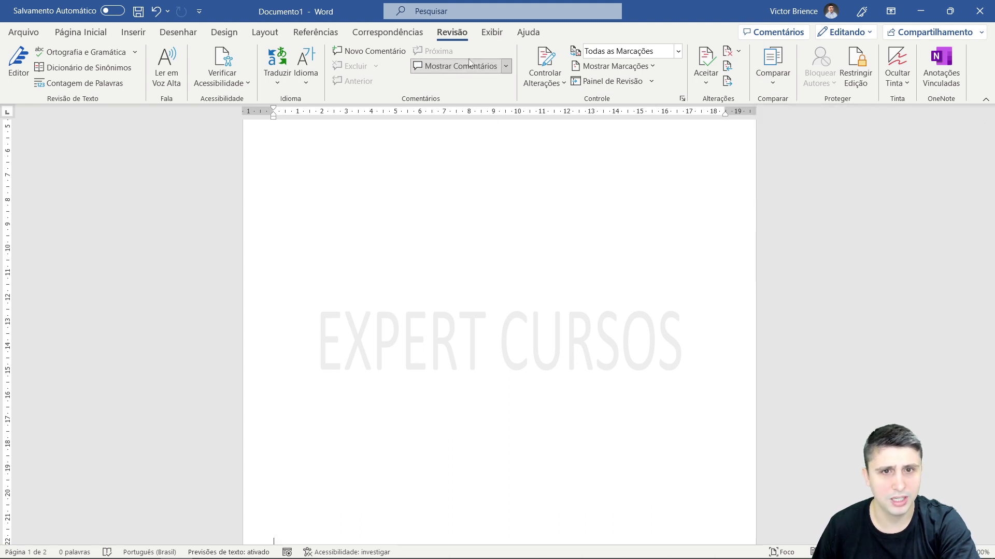
left_click(491, 33)
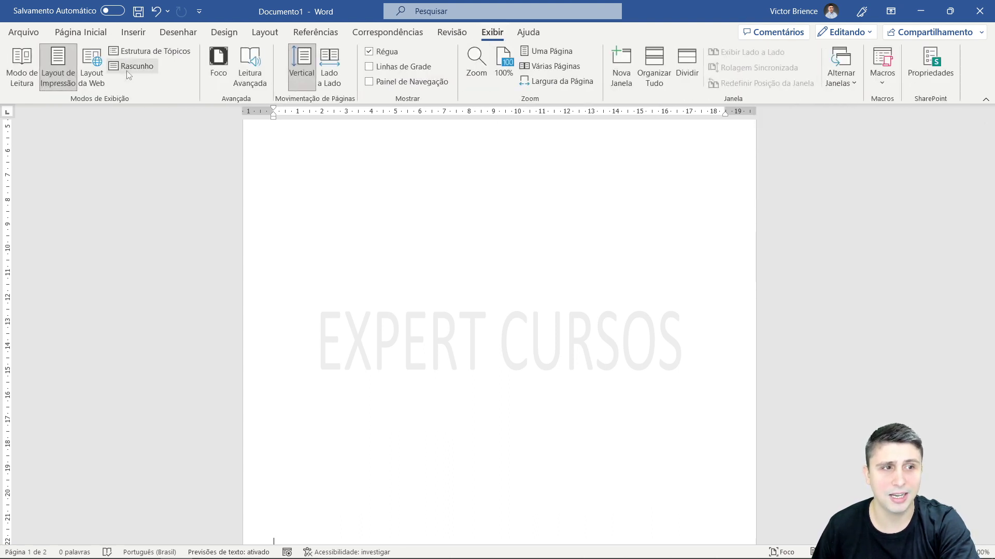
left_click(23, 69)
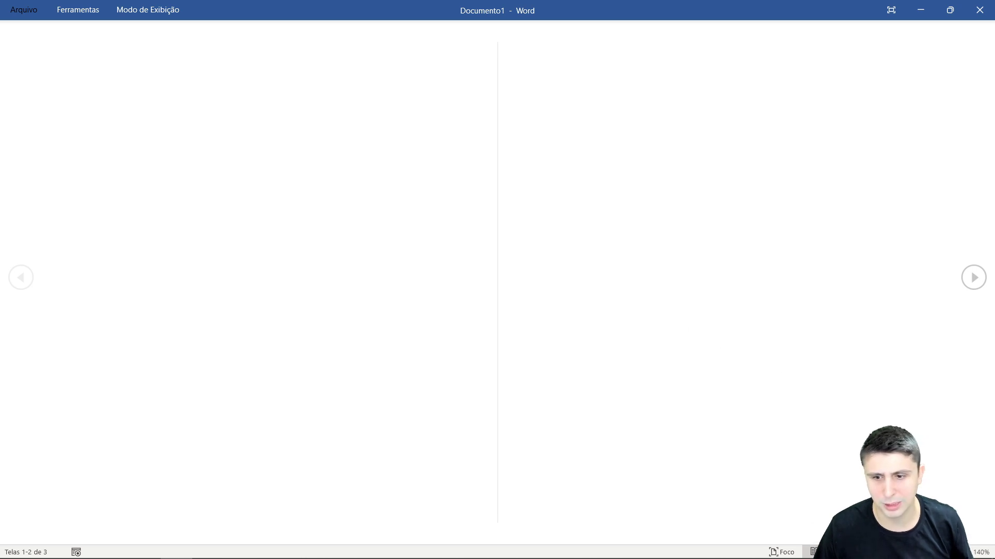
key("Escape")
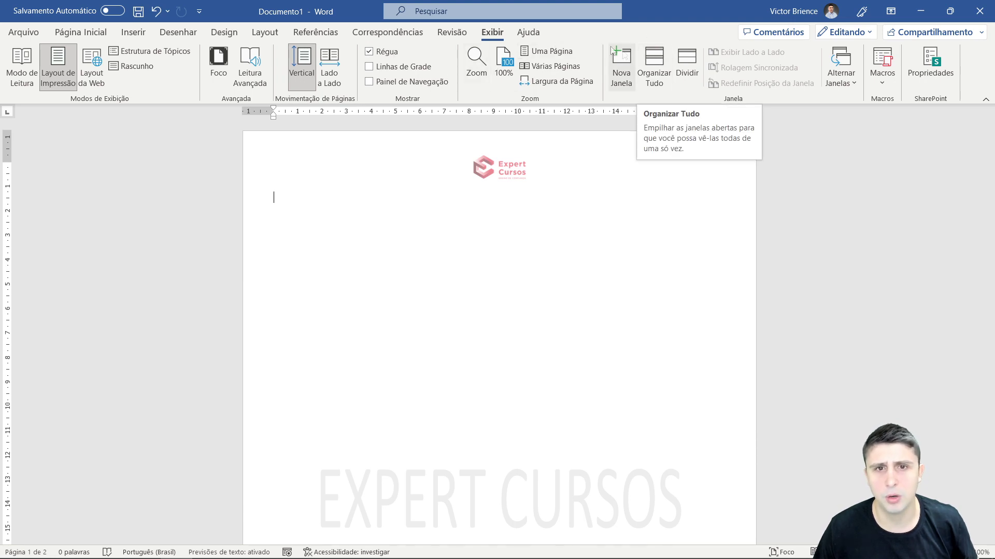
left_click(538, 34)
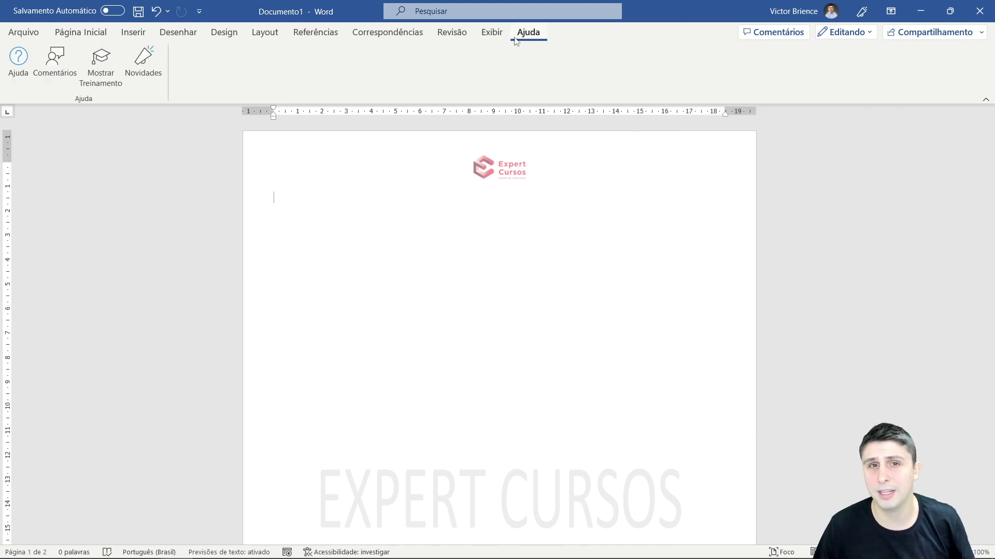
left_click(94, 35)
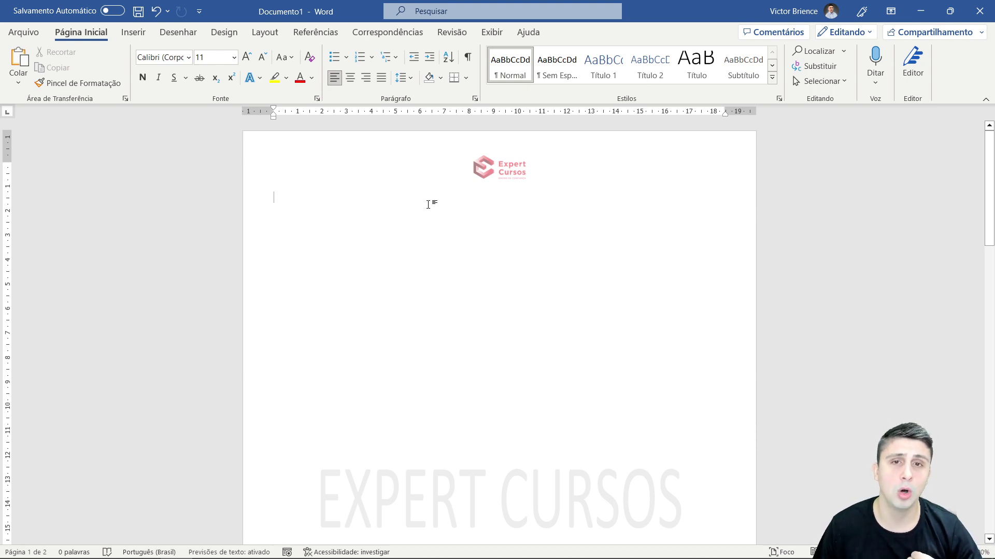
Step: Apply Normal margins and generate five sample paragraphs with =rand(5,3)
left_click(264, 32)
left_click(20, 62)
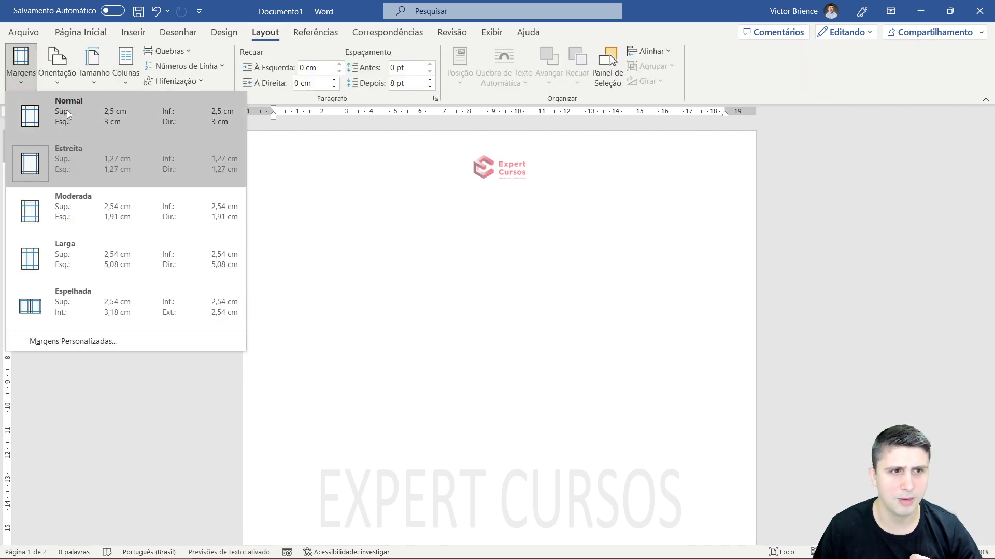
left_click(100, 133)
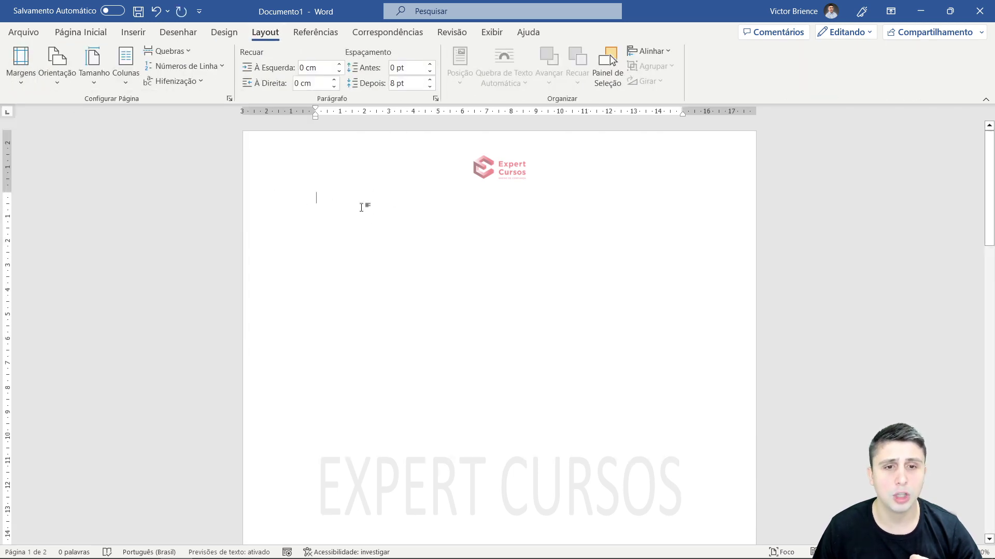
type("=rand(5")
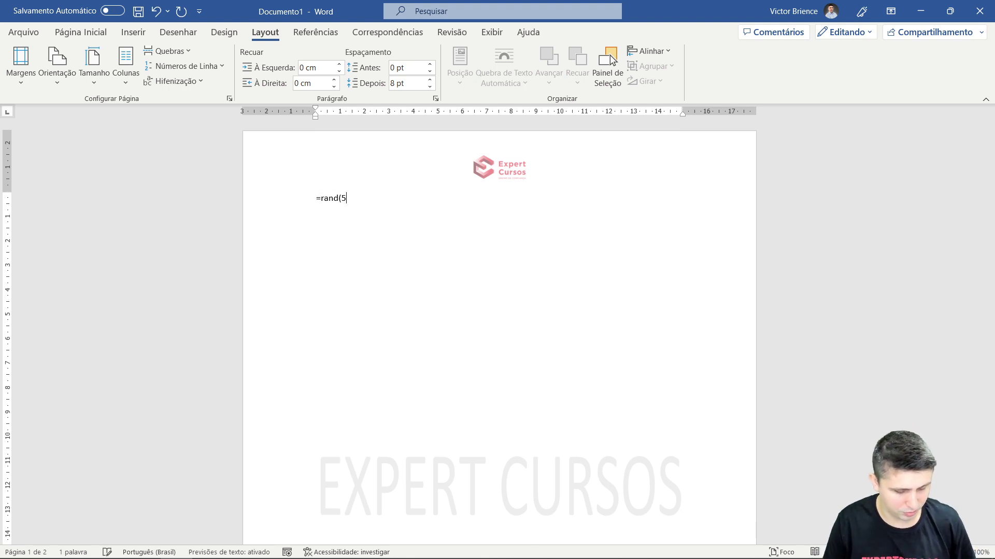
type(",3)")
key("Return")
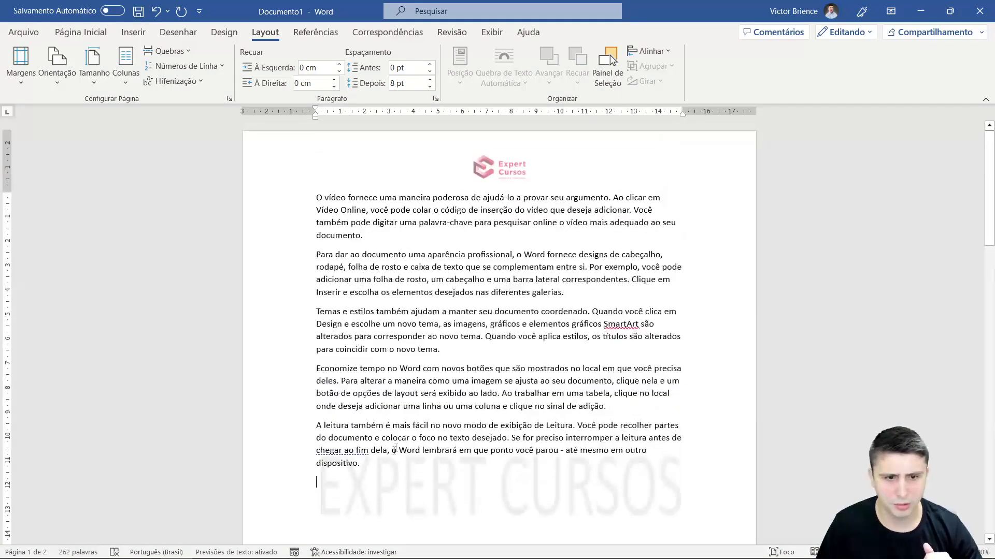
Step: Select all five sample paragraphs and set them in Arial
left_click_drag(363, 464, 315, 196)
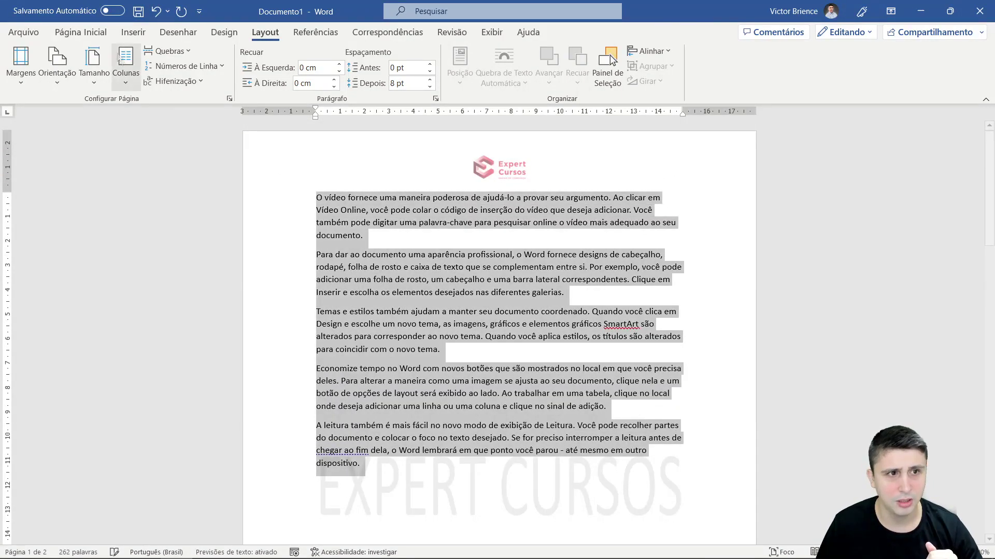
left_click(100, 32)
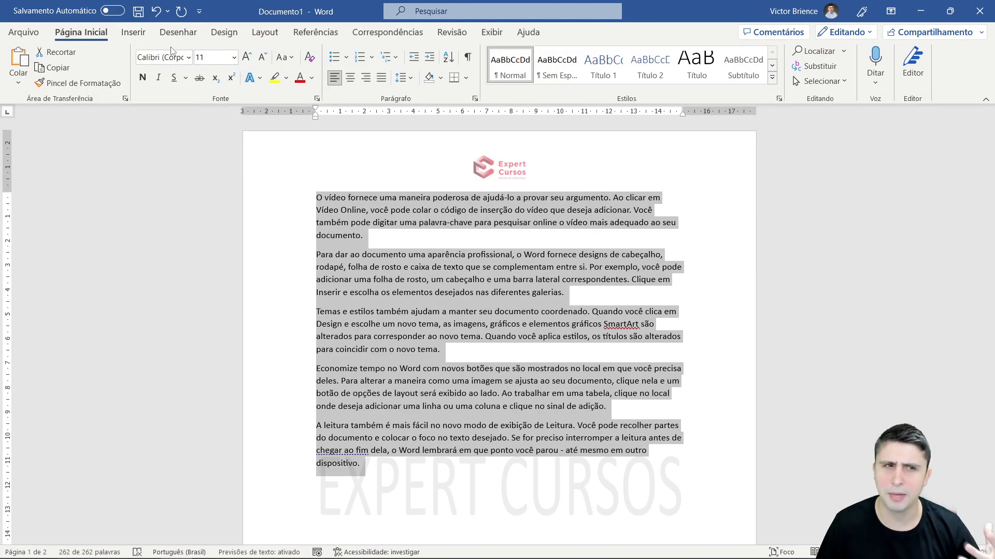
left_click(189, 57)
left_click(100, 164)
Step: Set the selected text to size 12 and justify it
left_click(233, 57)
left_click(206, 136)
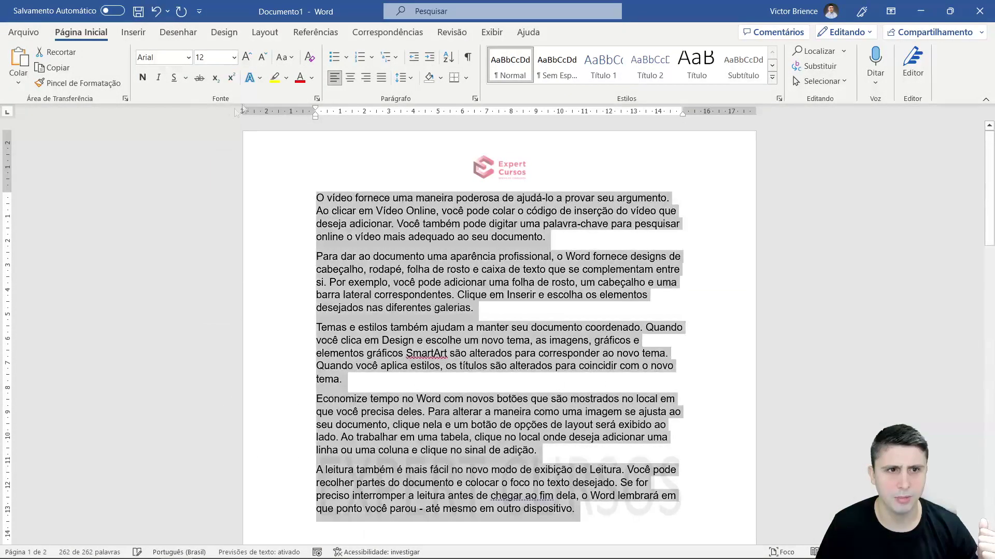
left_click(381, 78)
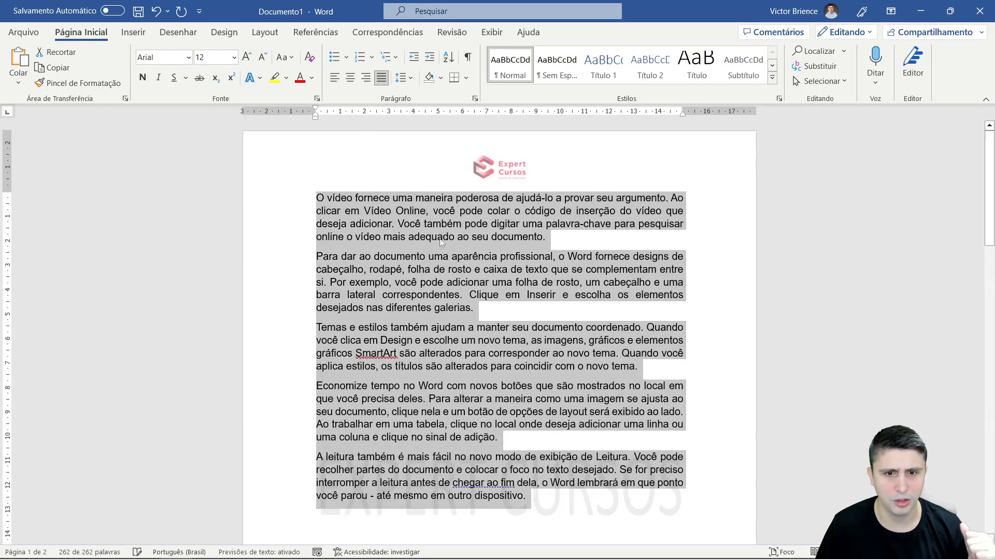
Step: Give the paragraphs 1.5 line spacing and automatic spacing after
right_click(413, 233)
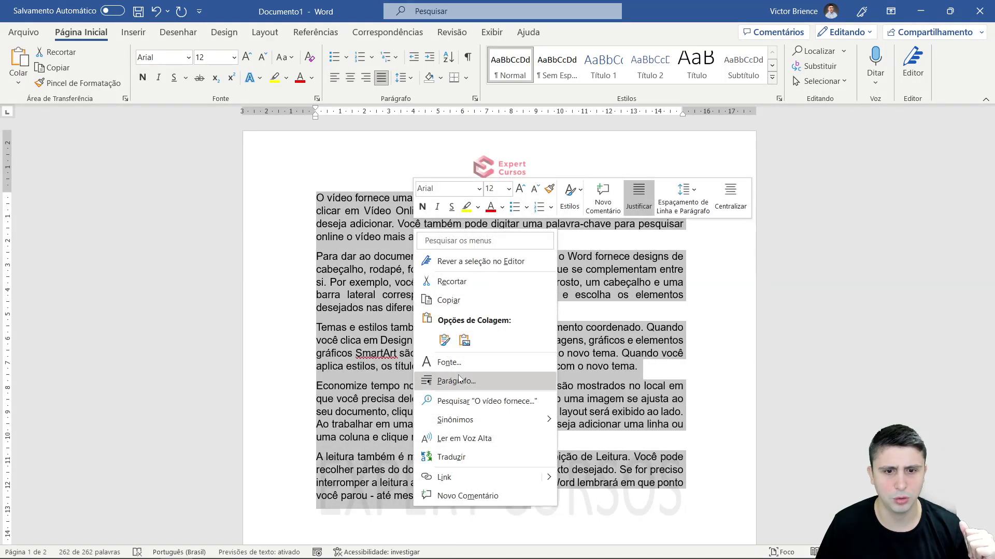
left_click(433, 379)
left_click(537, 310)
left_click(526, 327)
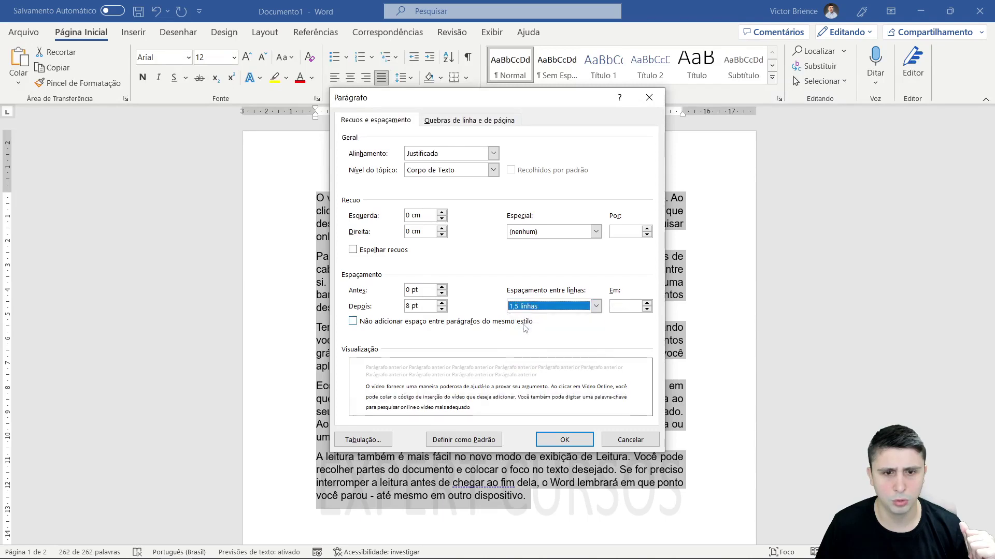
left_click(442, 309)
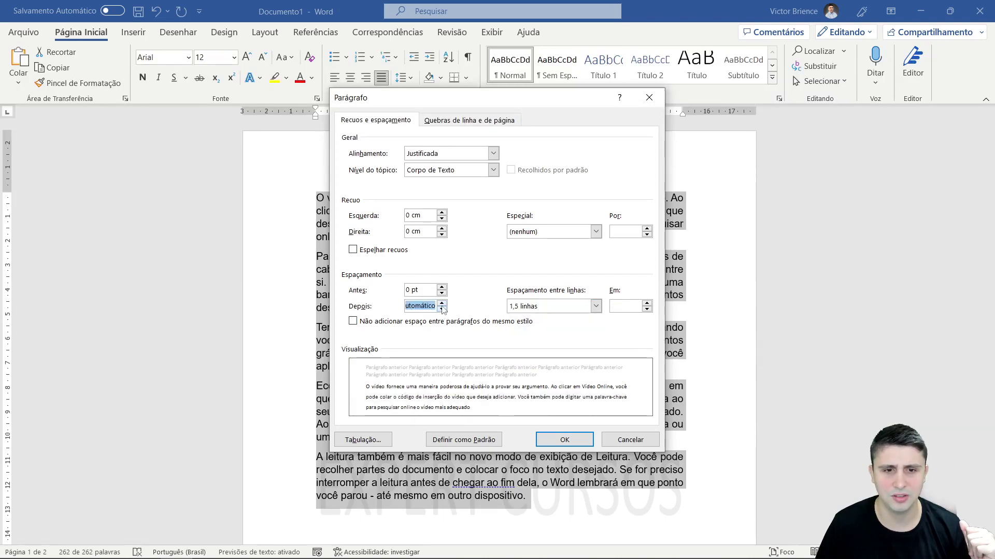
left_click(560, 439)
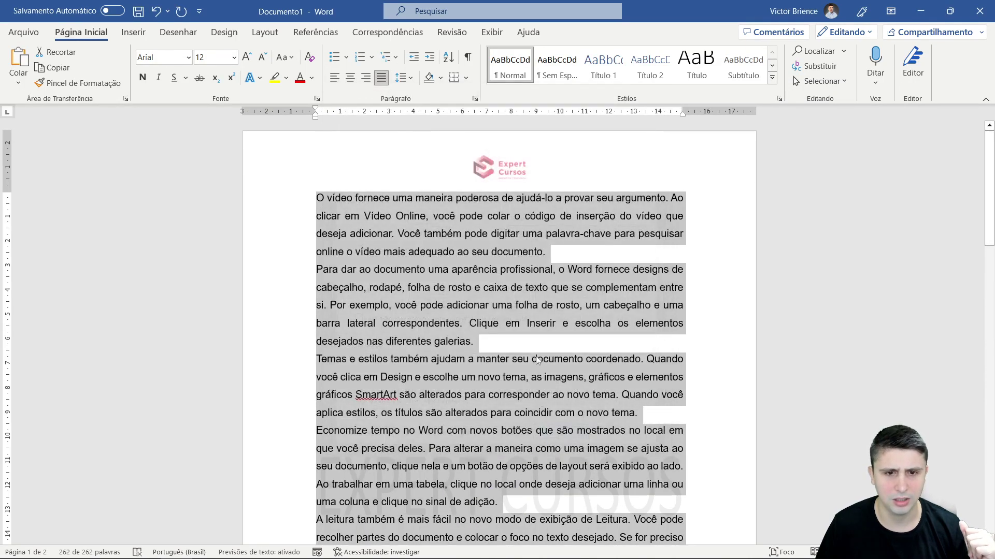
Step: Add a blank line after each of the first four paragraphs
left_click(551, 251)
key("Return")
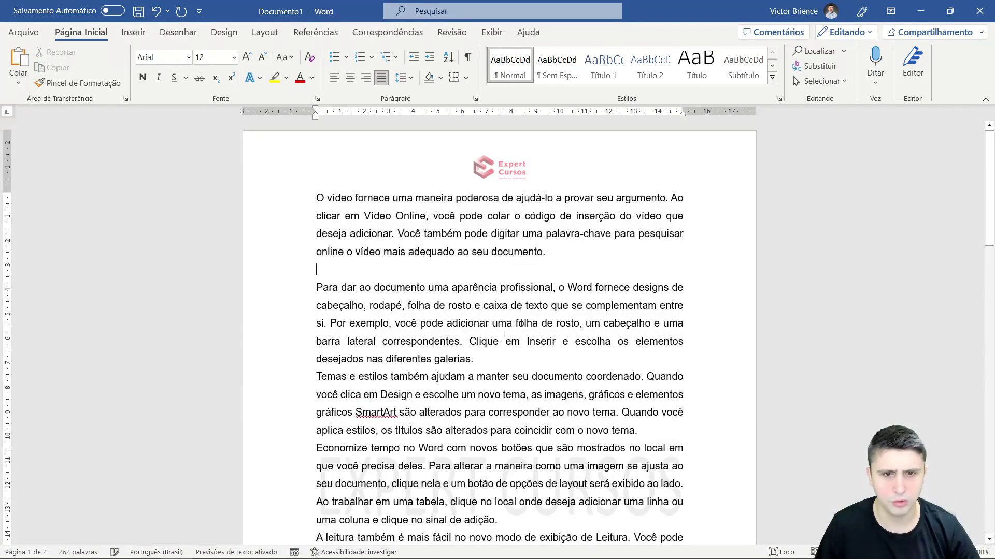
key("Return")
scroll(490, 364, "down", 2)
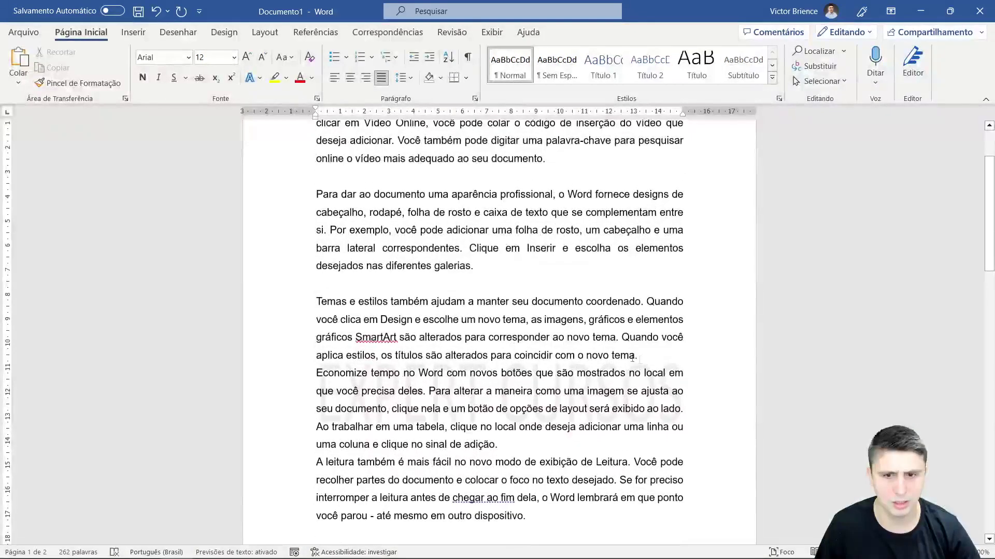
key("Return")
scroll(649, 359, "down", 1)
left_click(501, 396)
key("Return")
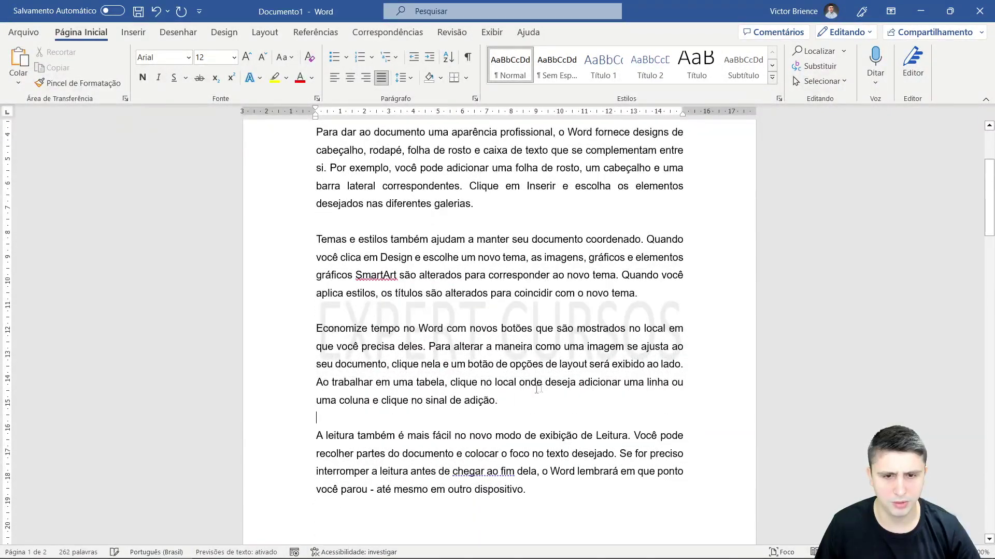
scroll(550, 393, "down", 4)
scroll(547, 388, "down", 2)
Step: Delete the empty lines on page 2 so the text fits on one page
left_click(477, 413)
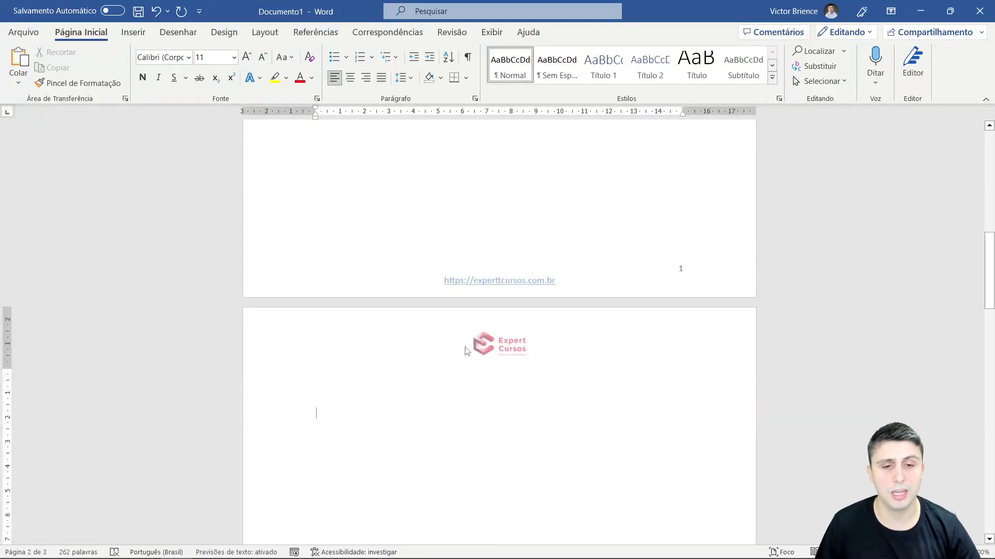
key("BackSpace")
key("BackSpace")
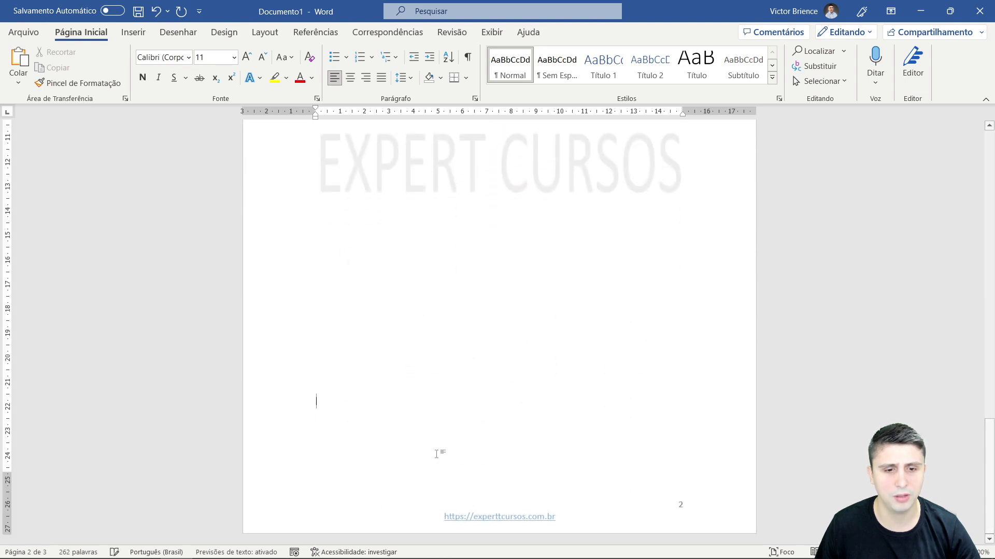
key("BackSpace")
key("BackSpace")
key("BackSpace")
key("BackSpace")
key("BackSpace")
key("BackSpace")
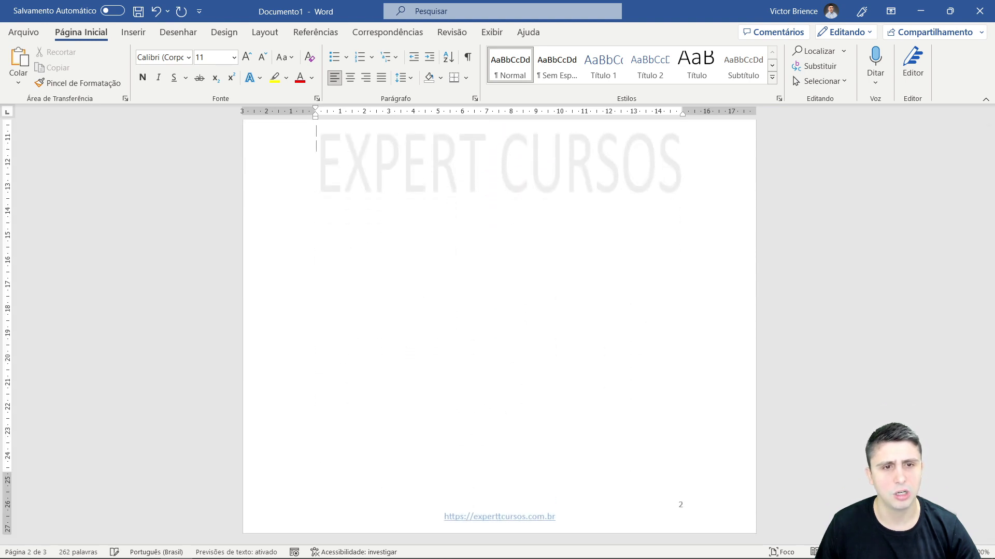
key("BackSpace")
key("BackSpace")
key("BackSpace")
key("BackSpace")
key("BackSpace")
key("BackSpace")
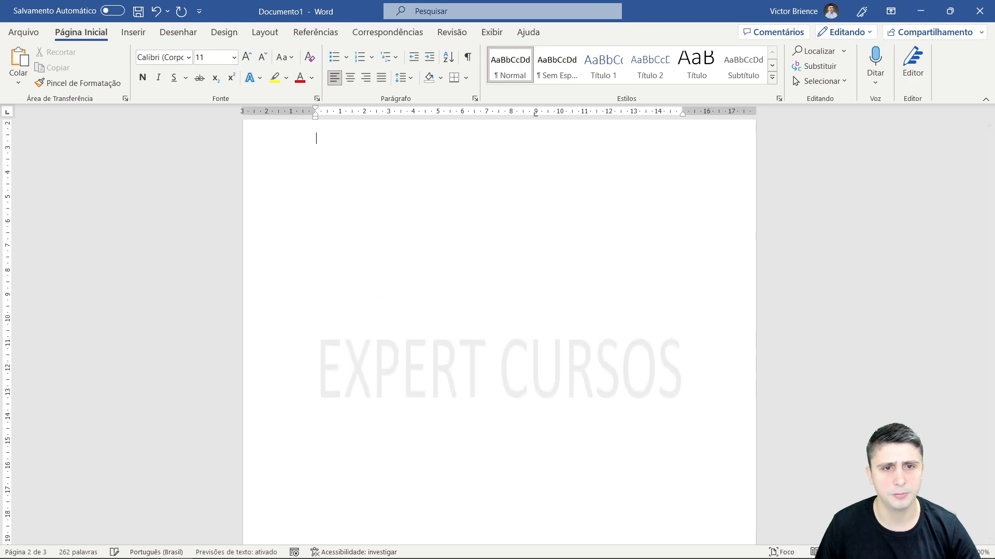
key("BackSpace")
scroll(513, 385, "down", 2)
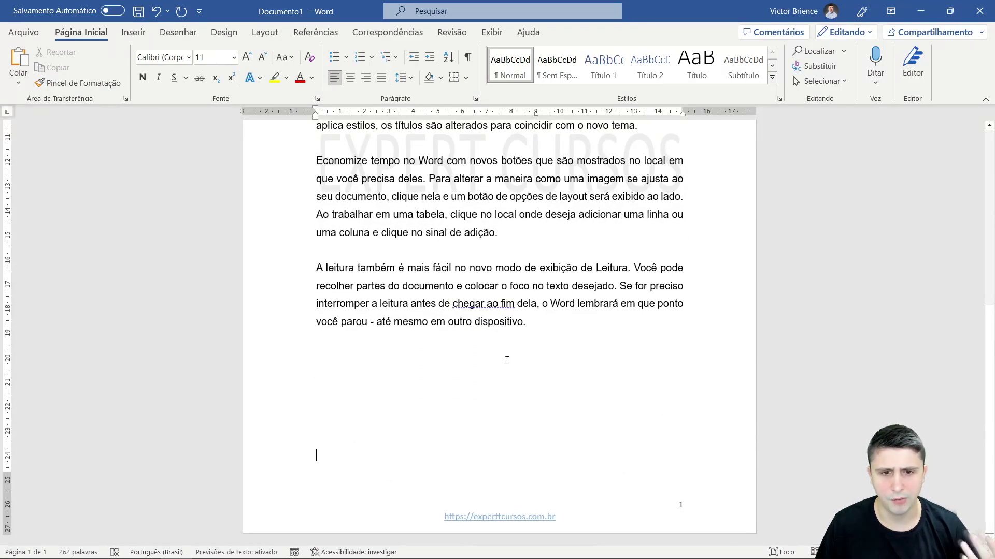
scroll(514, 359, "up", 5)
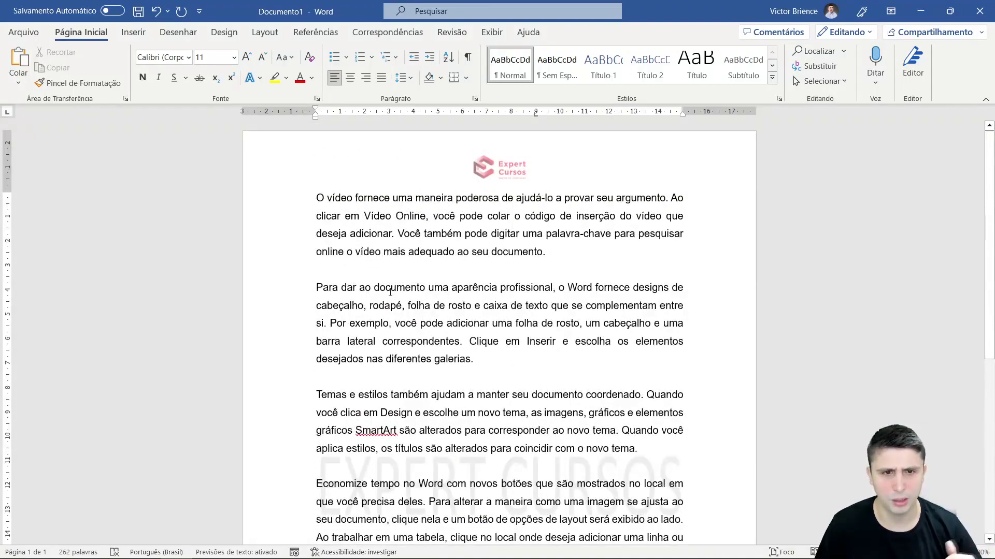
left_click(314, 195)
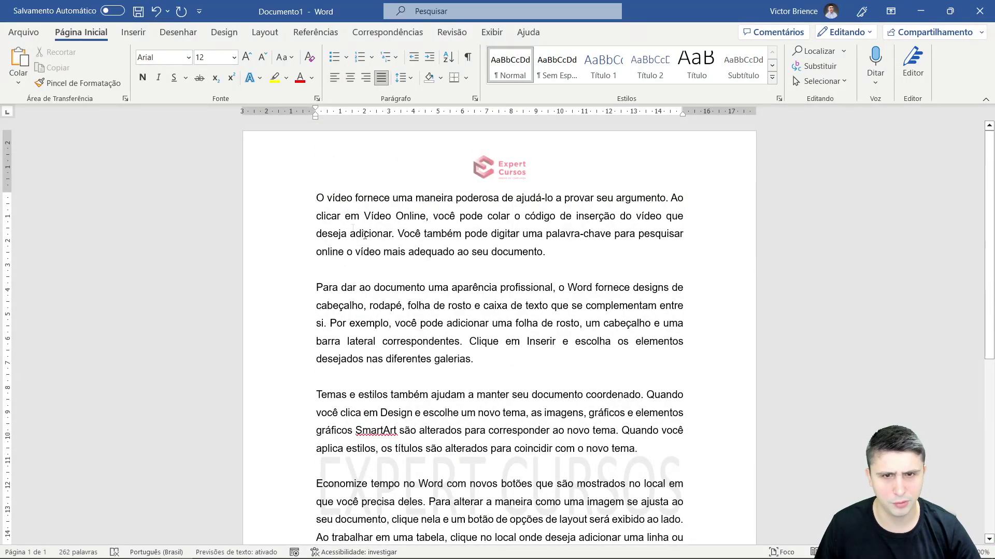
scroll(364, 235, "down", 5)
scroll(383, 269, "up", 5)
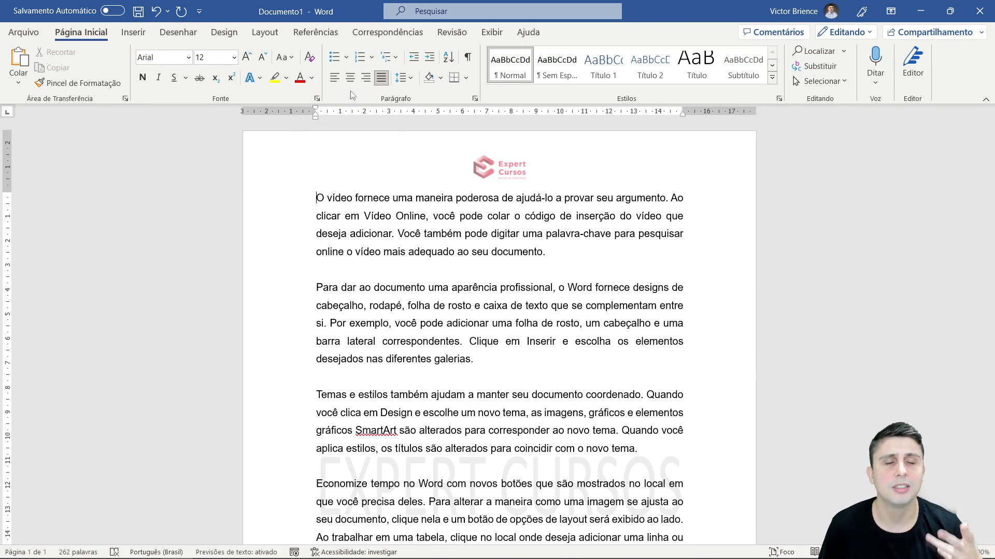
Step: Save the document to the Desktop as 'Documento Victor'
left_click(17, 36)
left_click(48, 207)
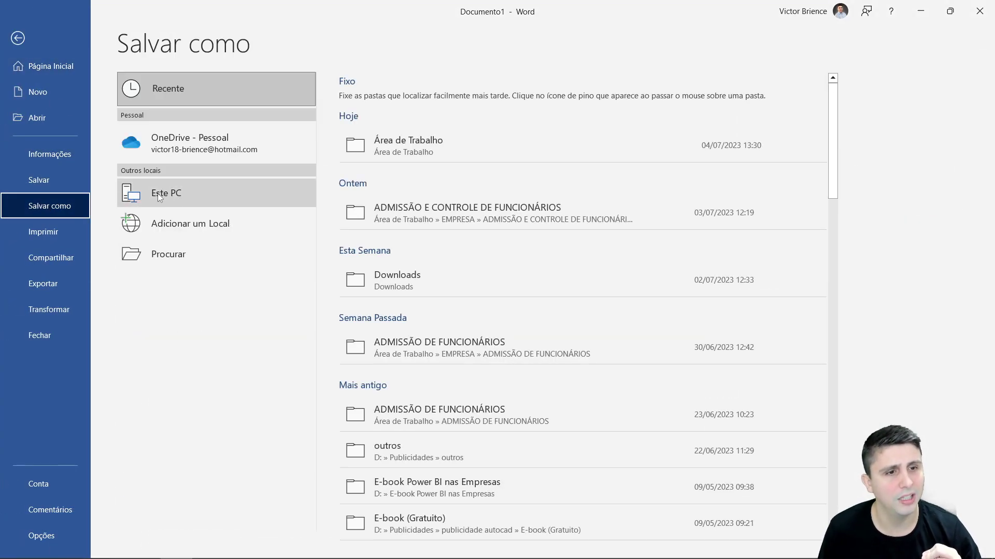
double_click(165, 199)
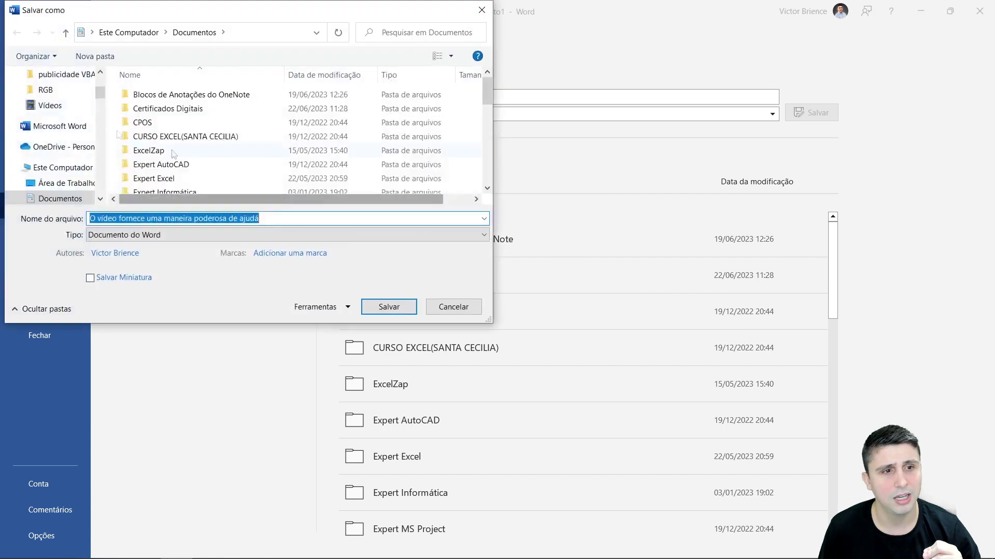
left_click(61, 183)
left_click(282, 223)
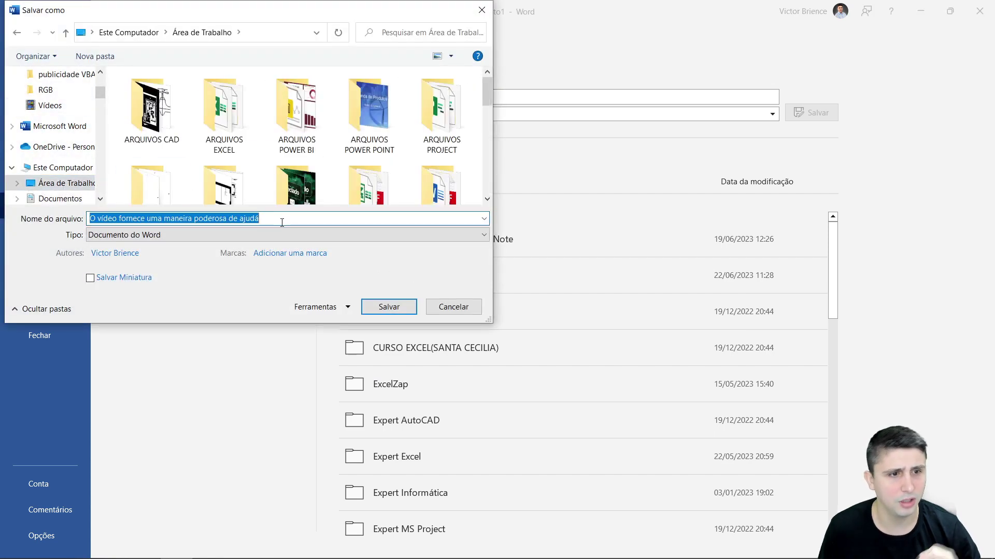
type("Documento Victor")
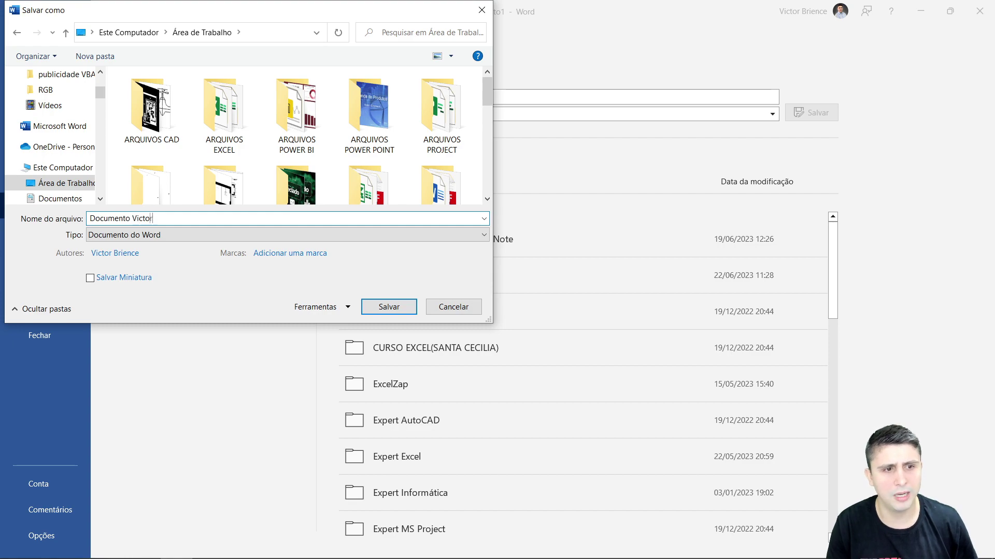
key("Return")
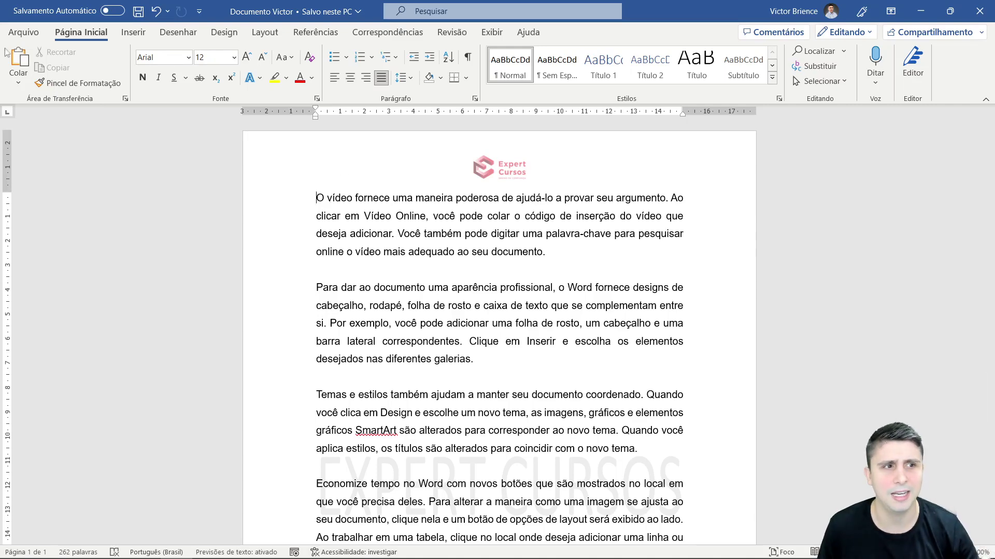
left_click(24, 32)
Step: Show the print preview with 1 copy and Microsoft Print to PDF as printer
left_click(50, 232)
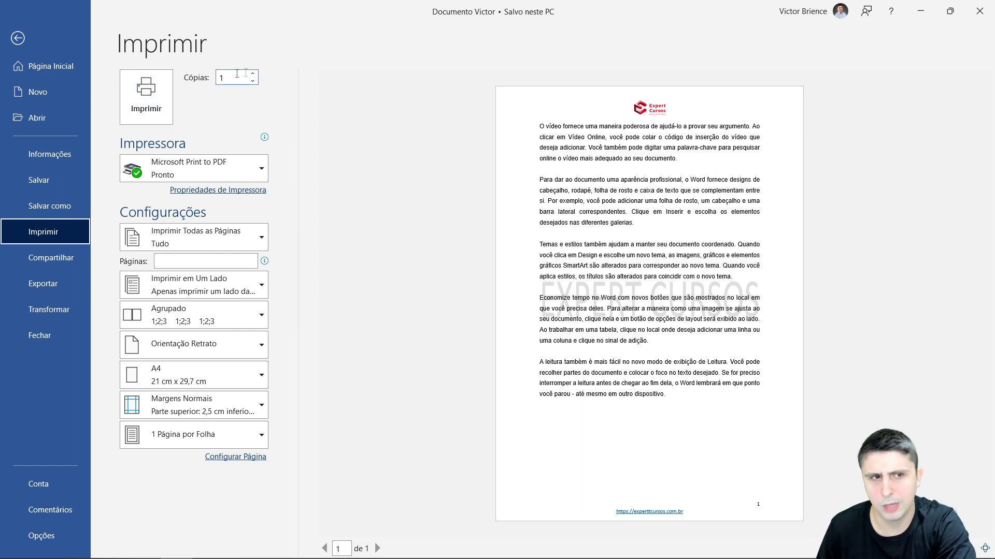
left_click(253, 74)
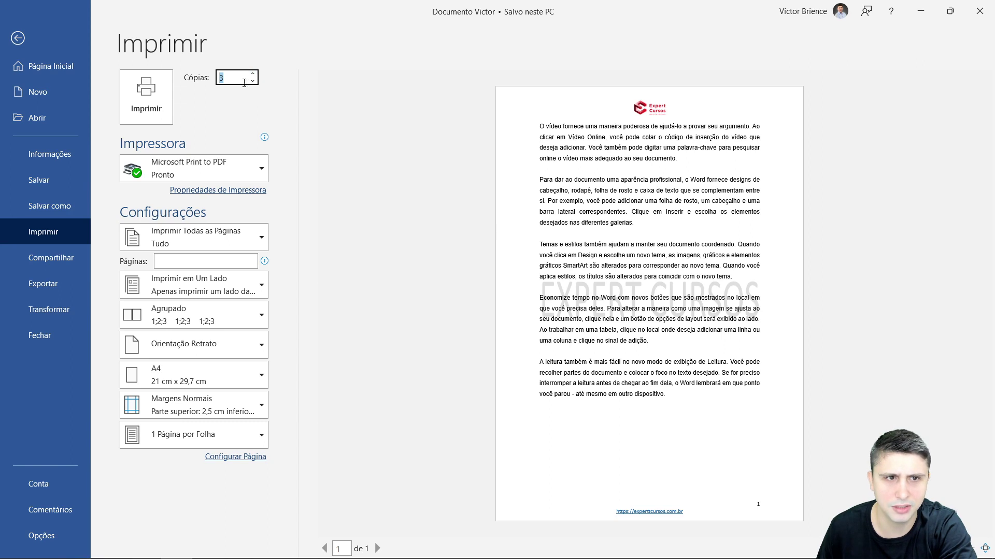
left_click(242, 122)
left_click(194, 167)
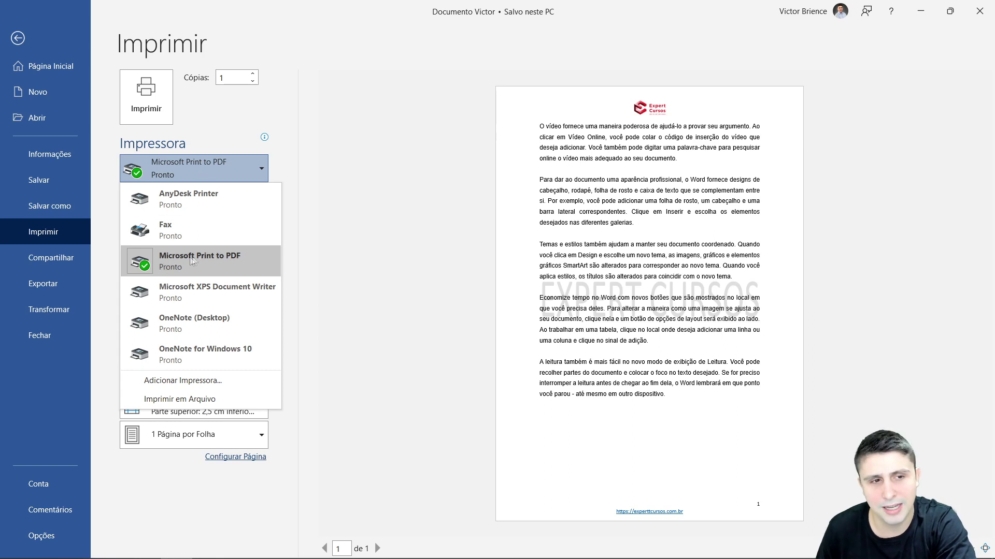
left_click(208, 169)
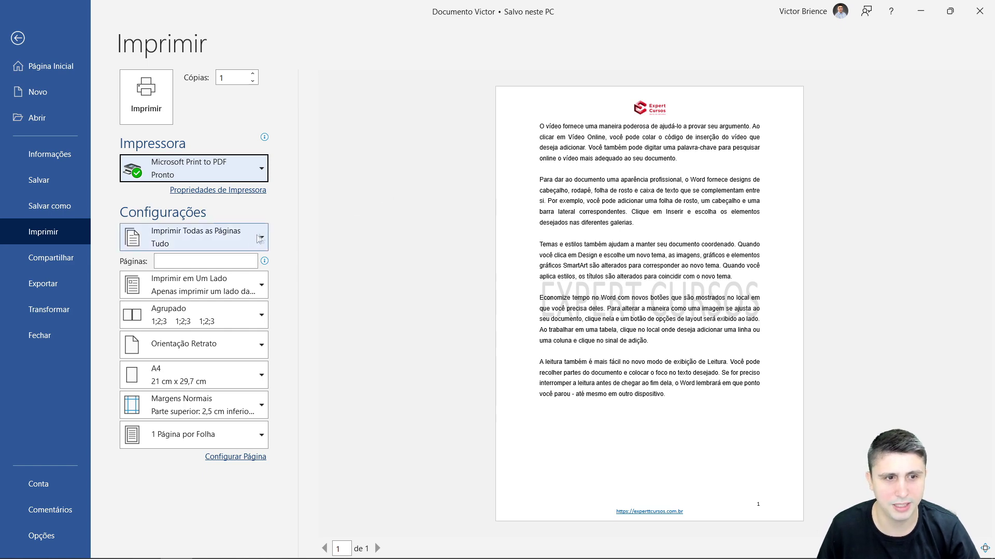
Step: Keep all pages, portrait orientation, Normal margins and one page per sheet
left_click(248, 239)
left_click(218, 288)
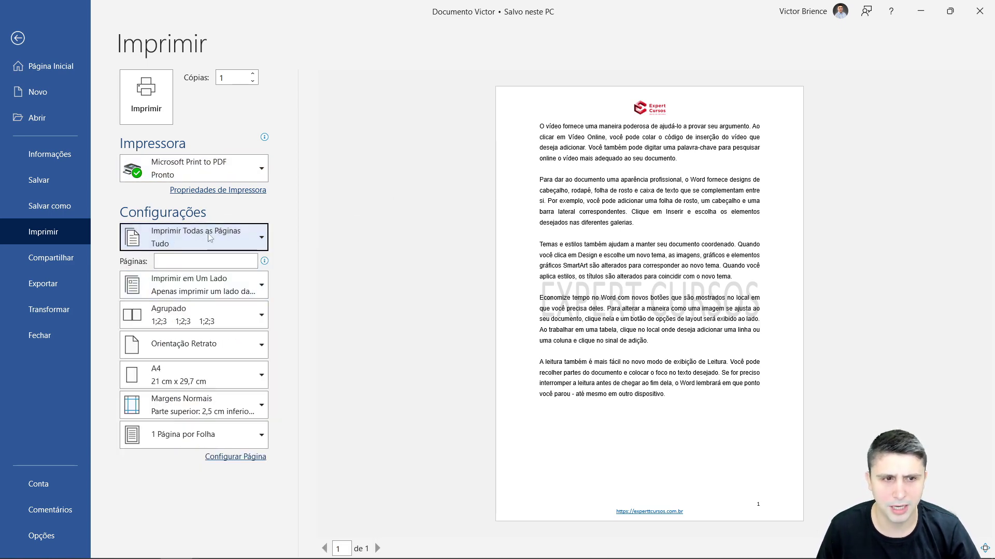
left_click(211, 343)
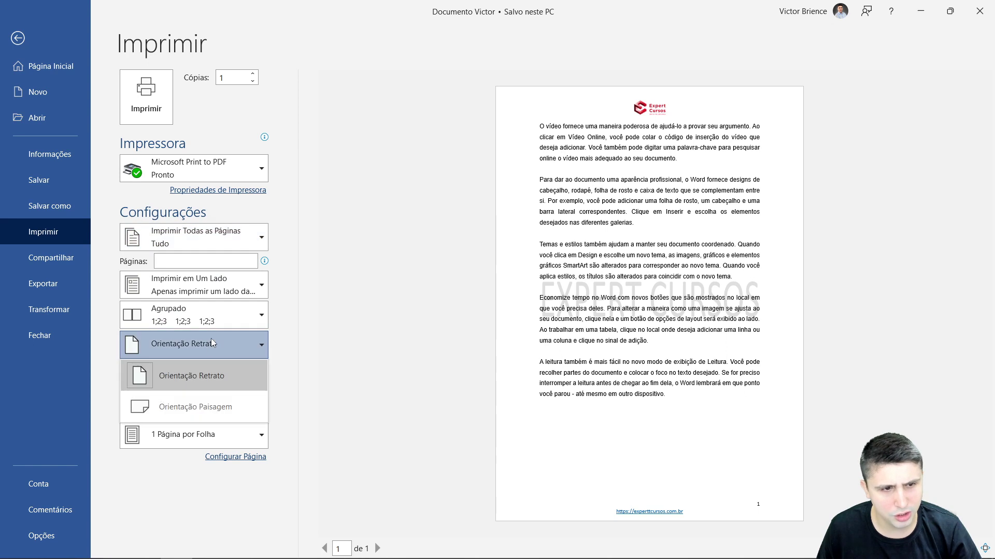
left_click(205, 377)
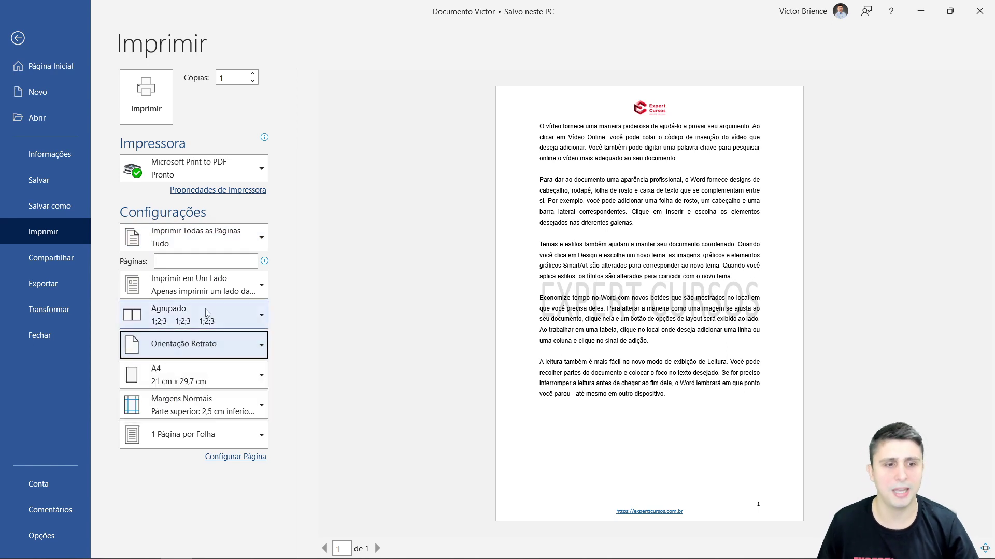
left_click(193, 411)
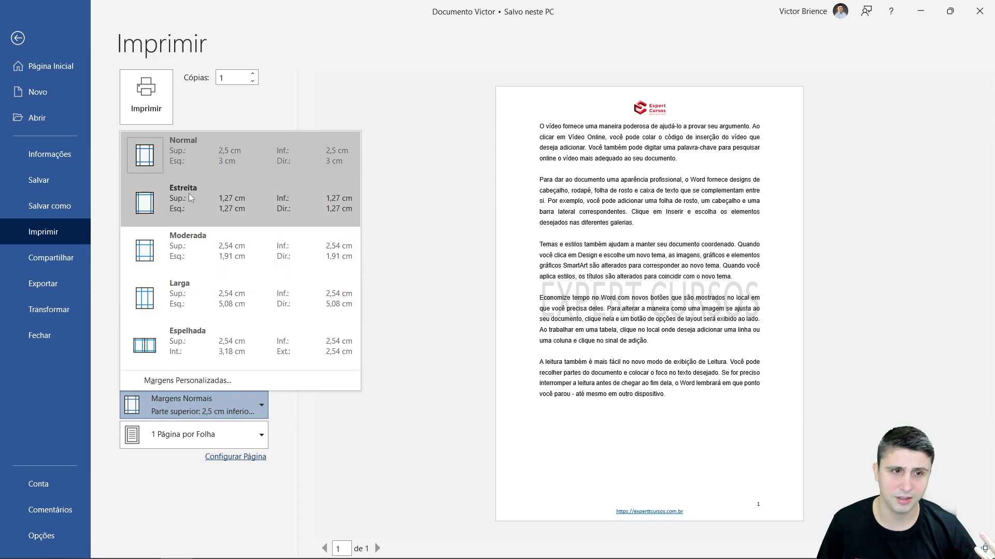
left_click(440, 216)
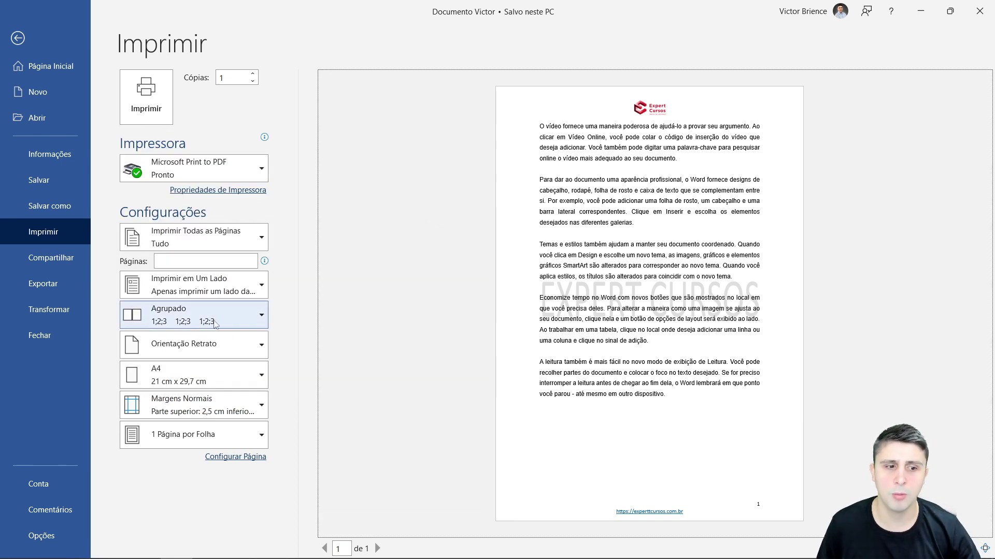
left_click(196, 441)
left_click(198, 445)
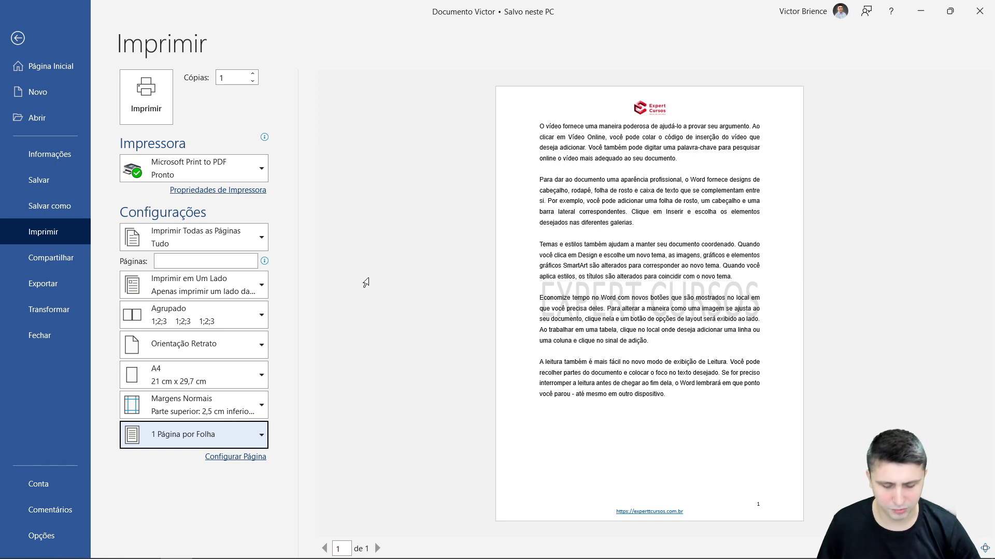
key("Return")
Step: Print the document to a PDF file named 'Documento Victor' on the desktop
left_click(370, 282)
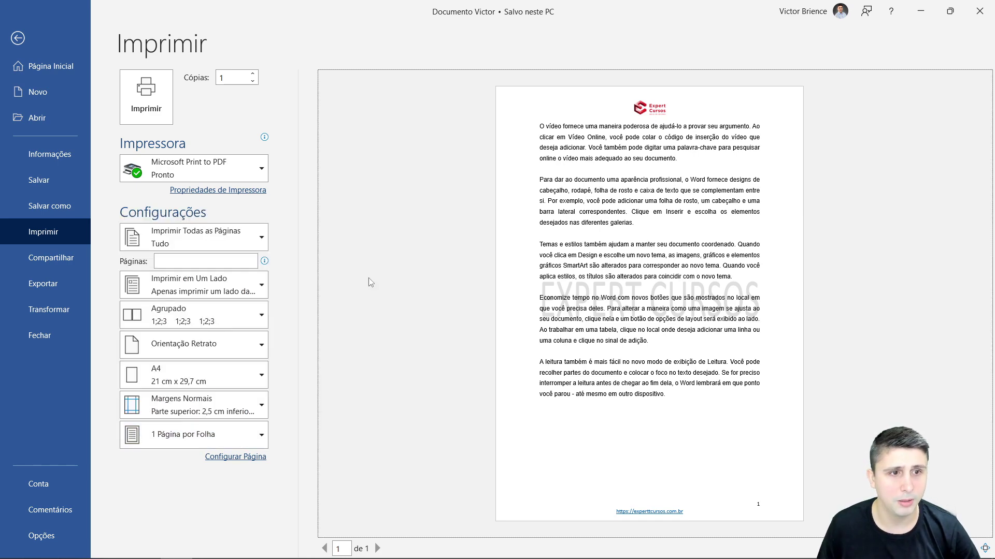
left_click(152, 108)
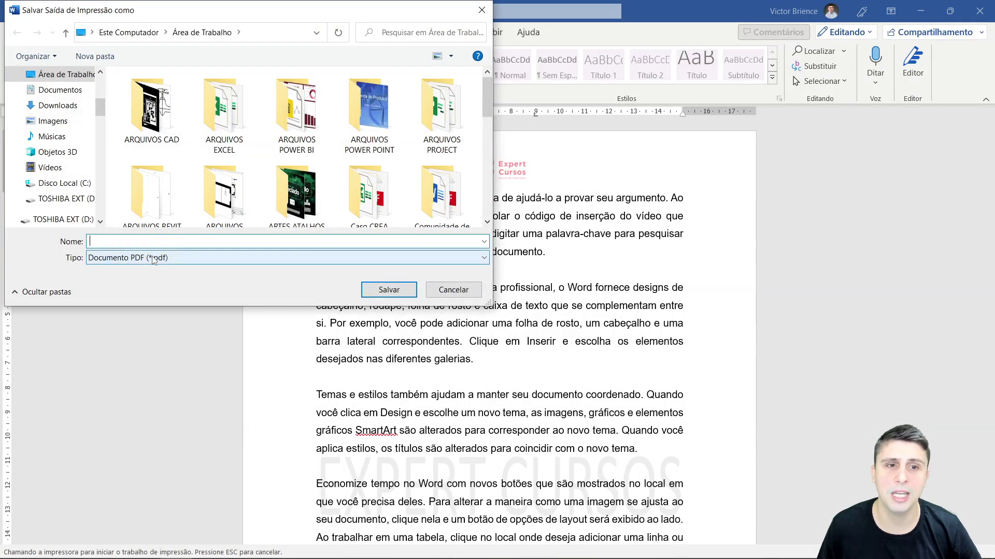
type("Documento Victor")
key("Return")
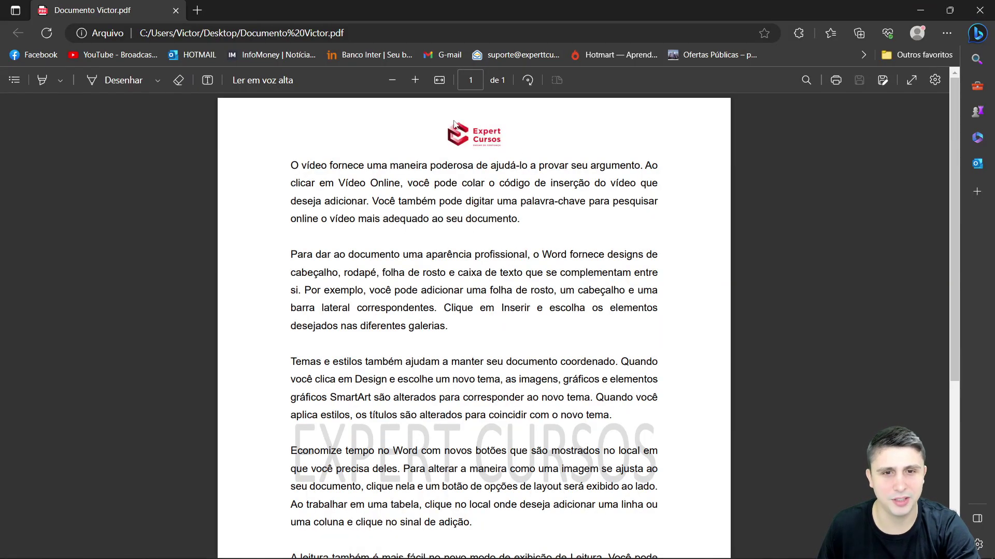
Step: Scroll through the Documento Victor PDF in Edge, then return to the Word document
scroll(455, 305, "down", 2)
scroll(318, 381, "down", 1)
scroll(550, 434, "down", 4)
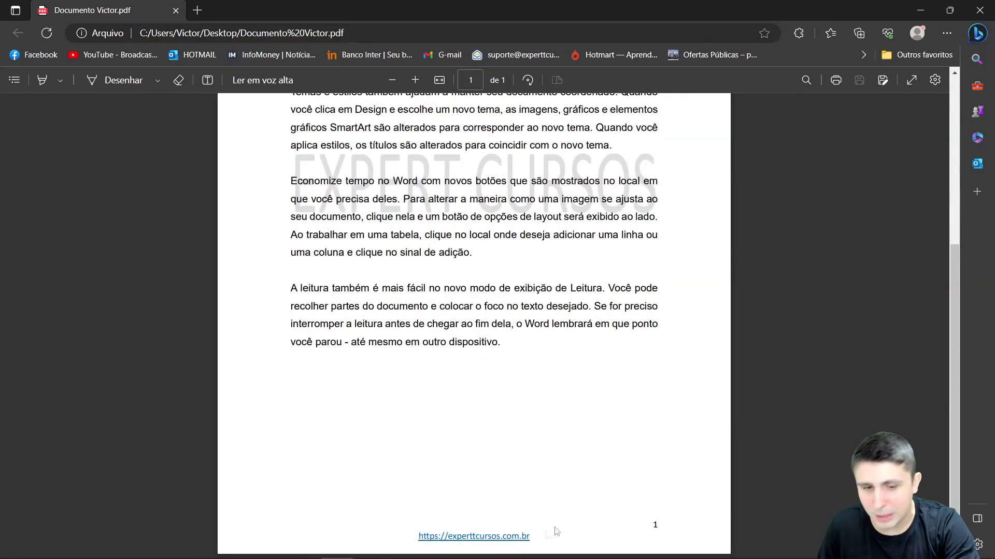
scroll(534, 373, "up", 7)
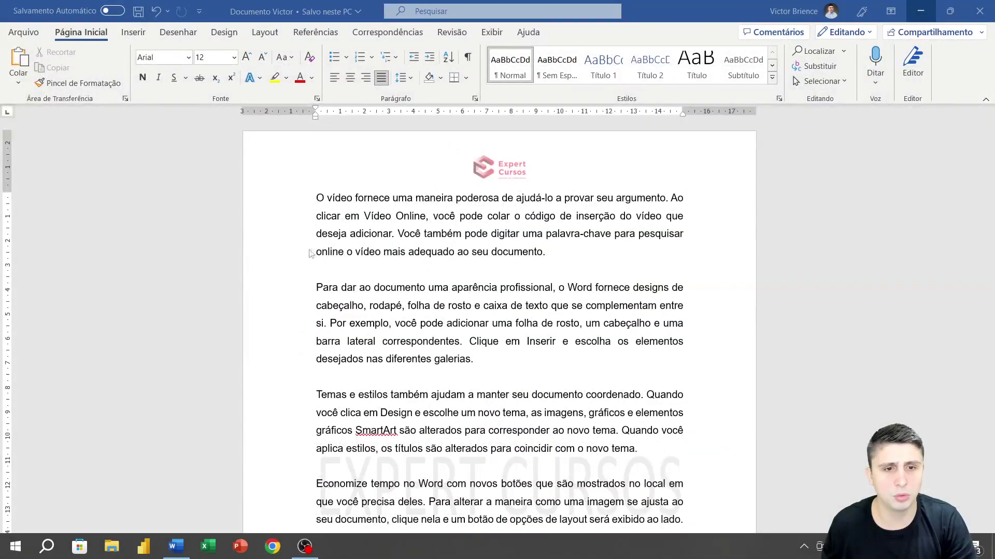
left_click(309, 254)
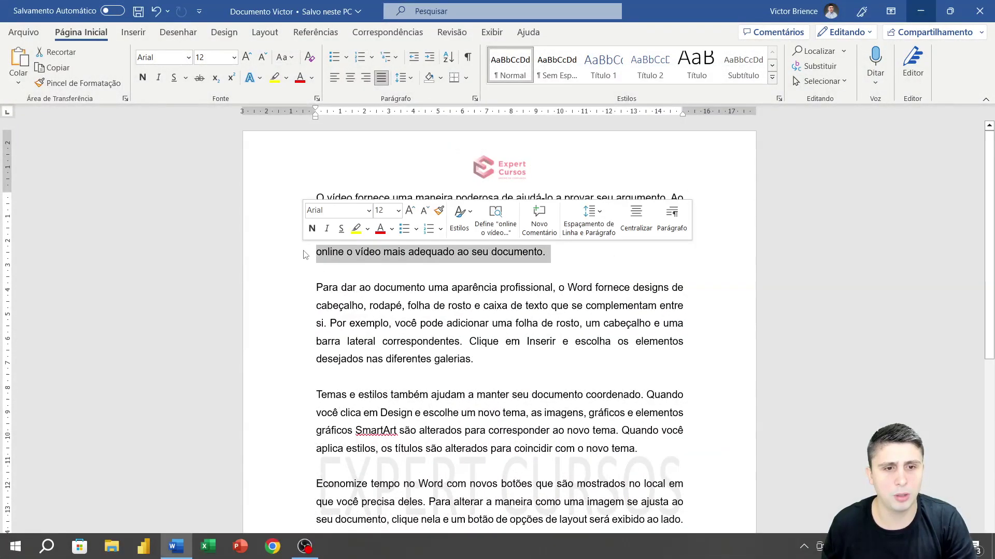
left_click(325, 289)
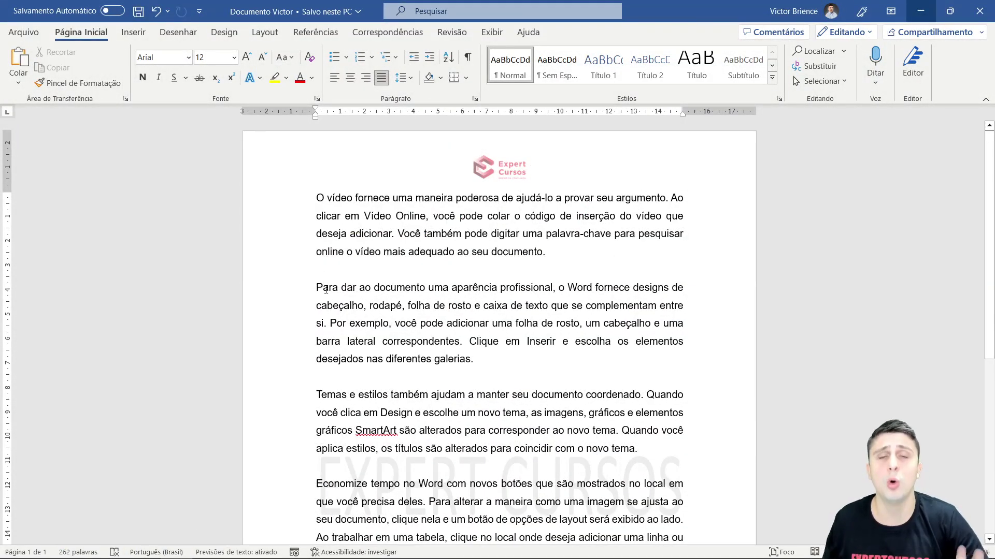